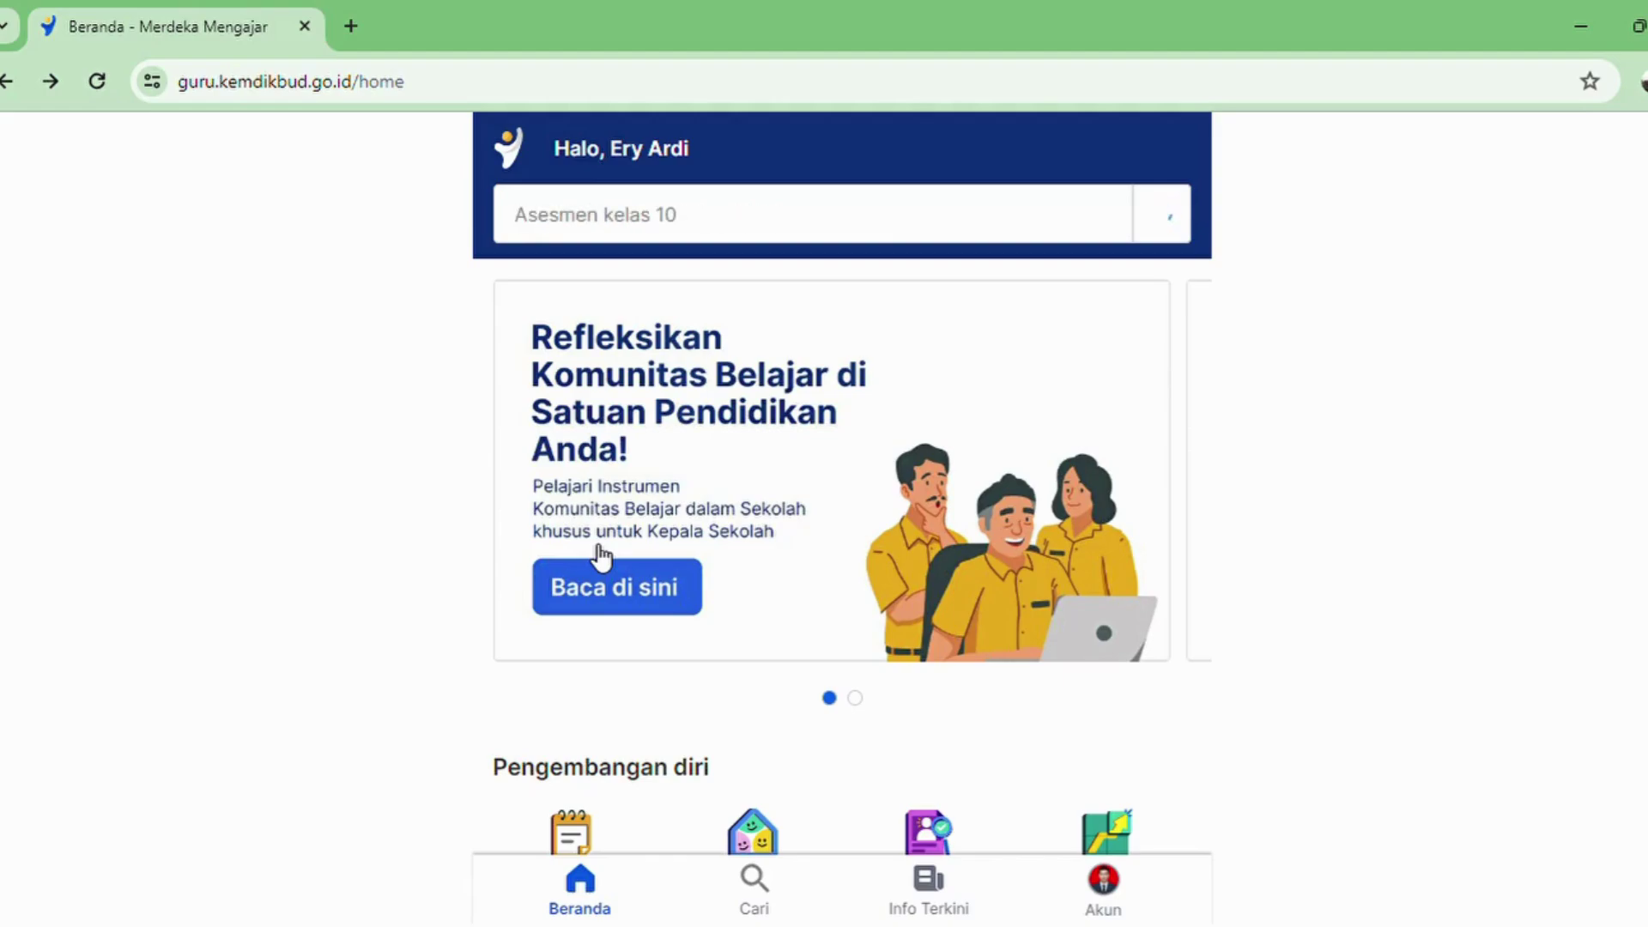
- Open Pengelolaan Kinerja from the Pengembangan diri section and go to the Guru page Sebagai Pegawai
scroll(588, 575, "down", 3)
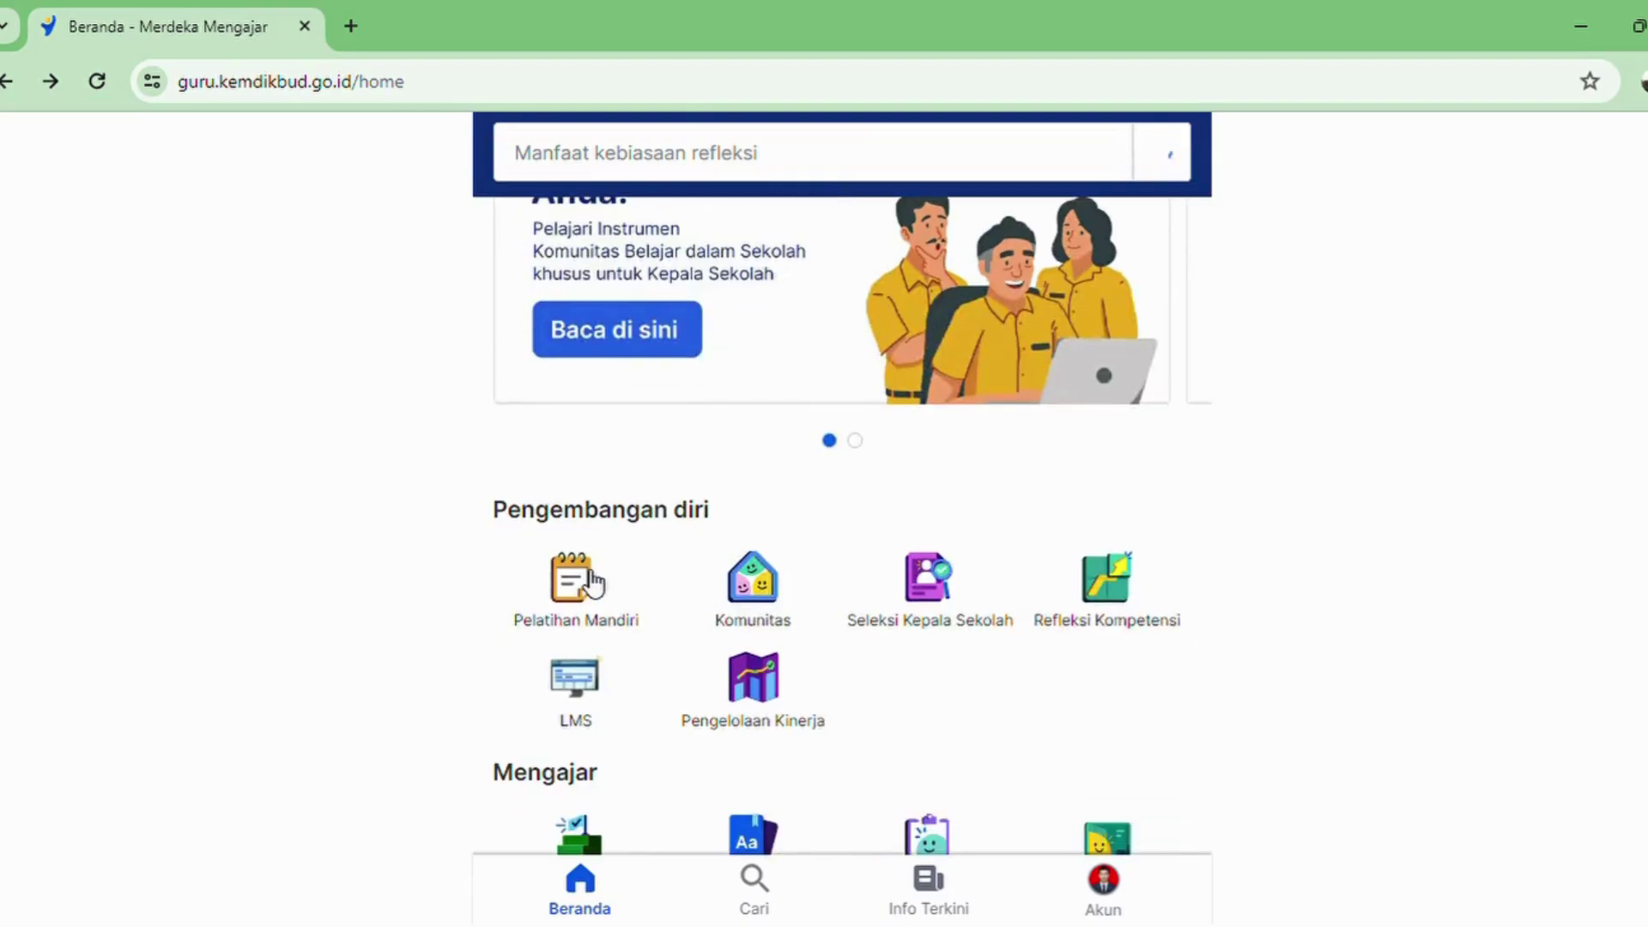
scroll(590, 583, "down", 2)
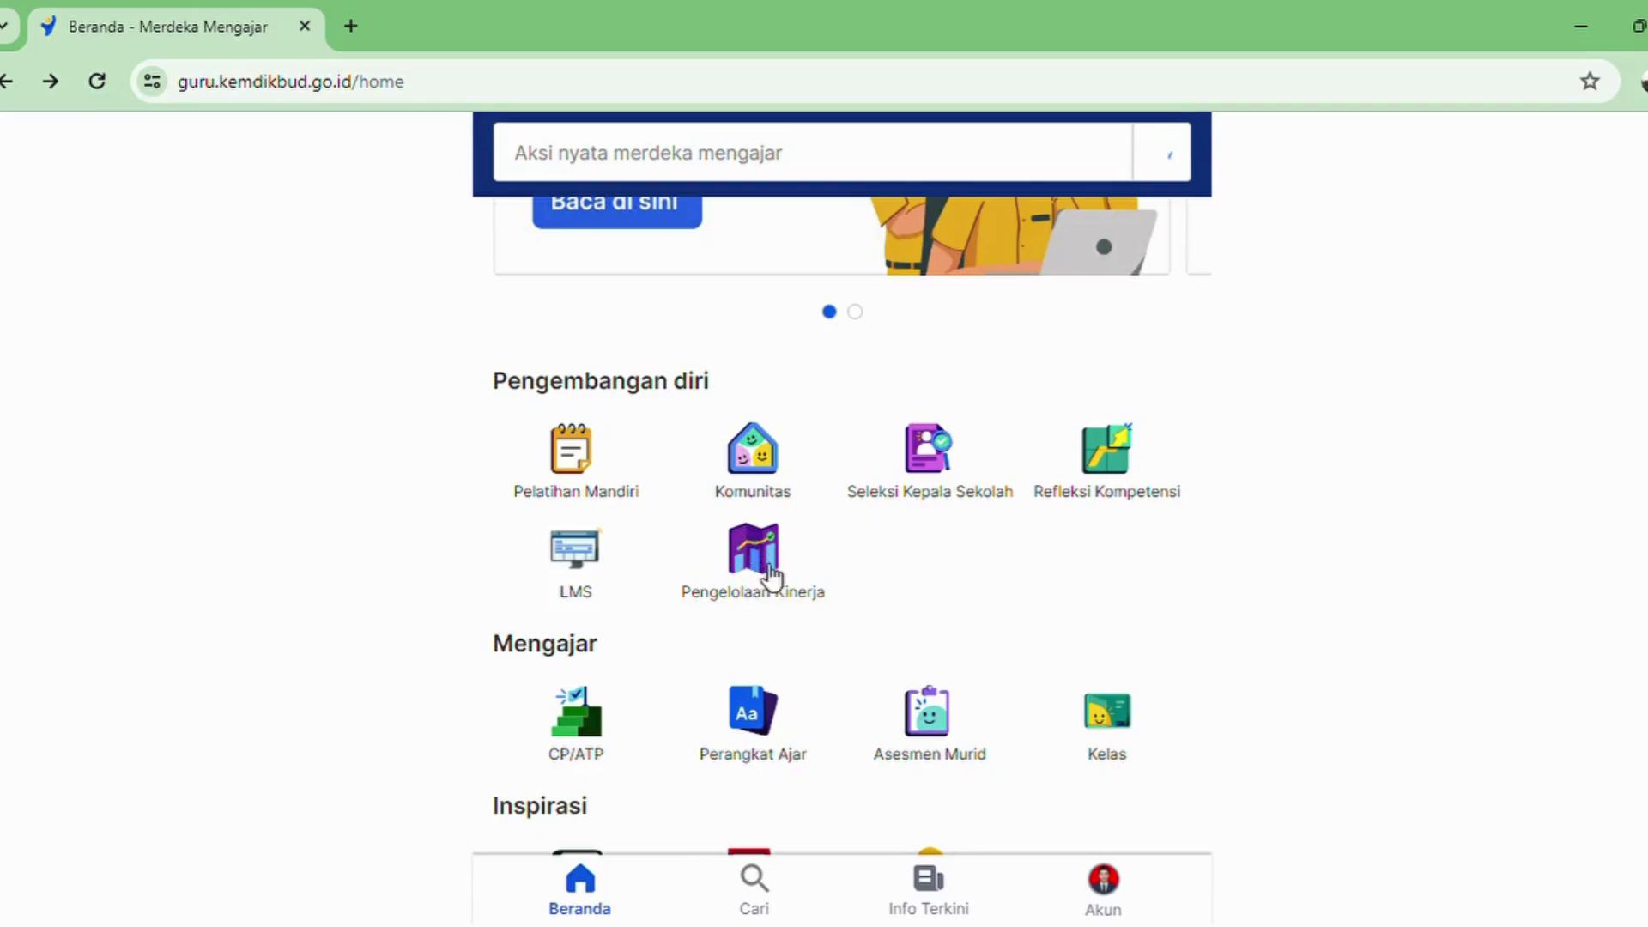
left_click(740, 556)
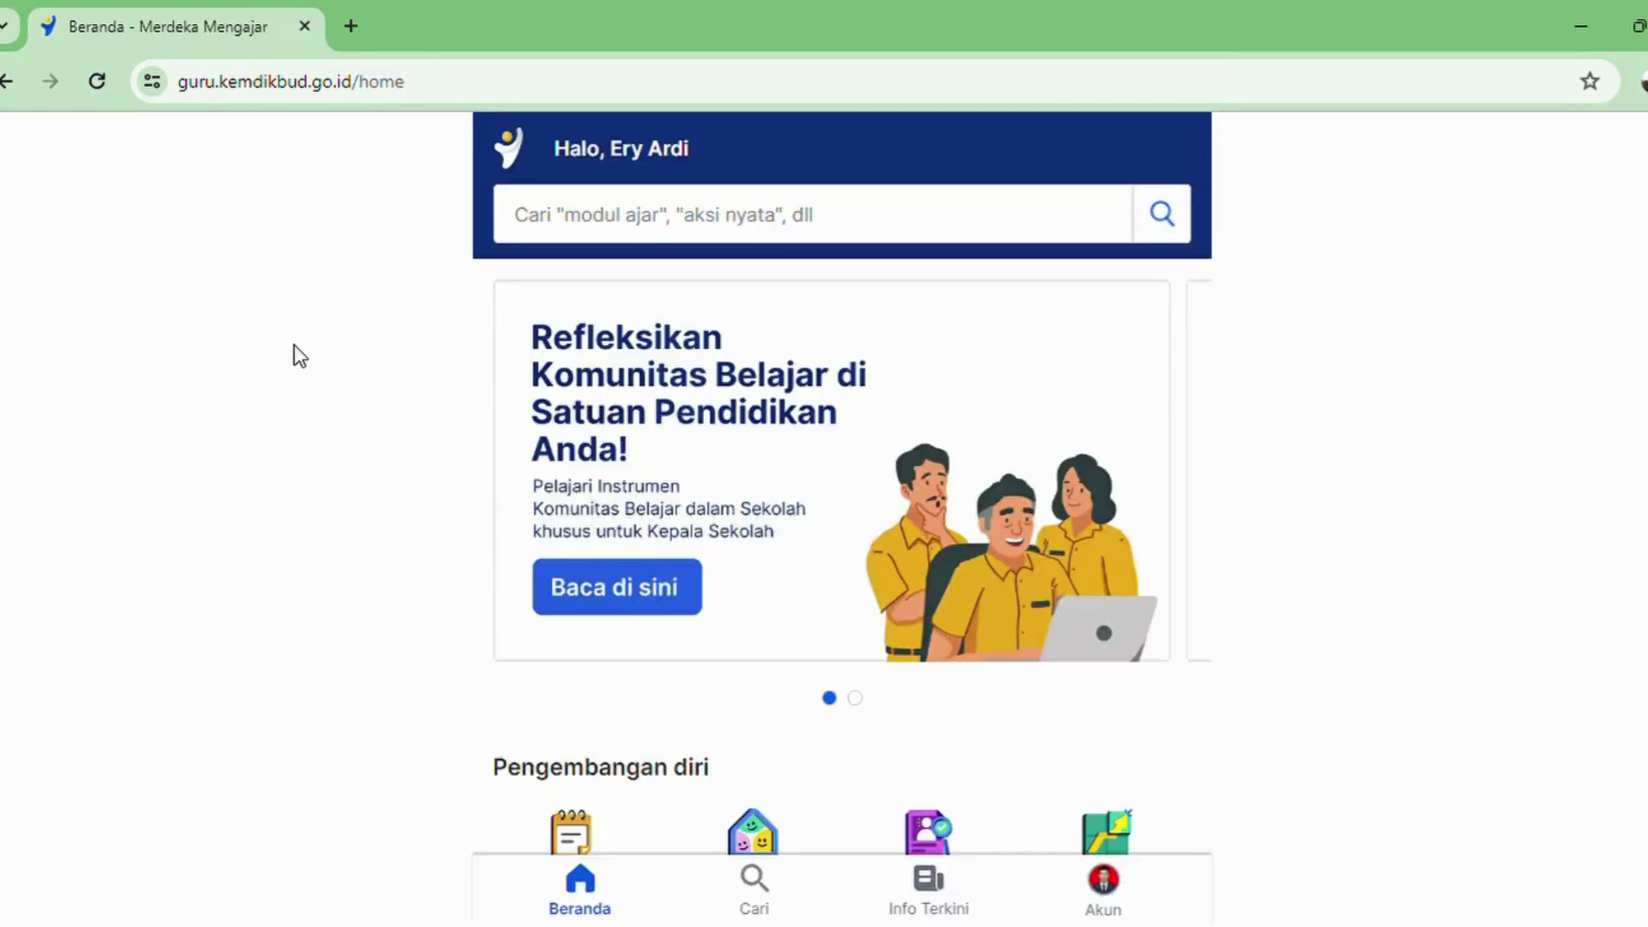
scroll(652, 515, "down", 3)
left_click(781, 711)
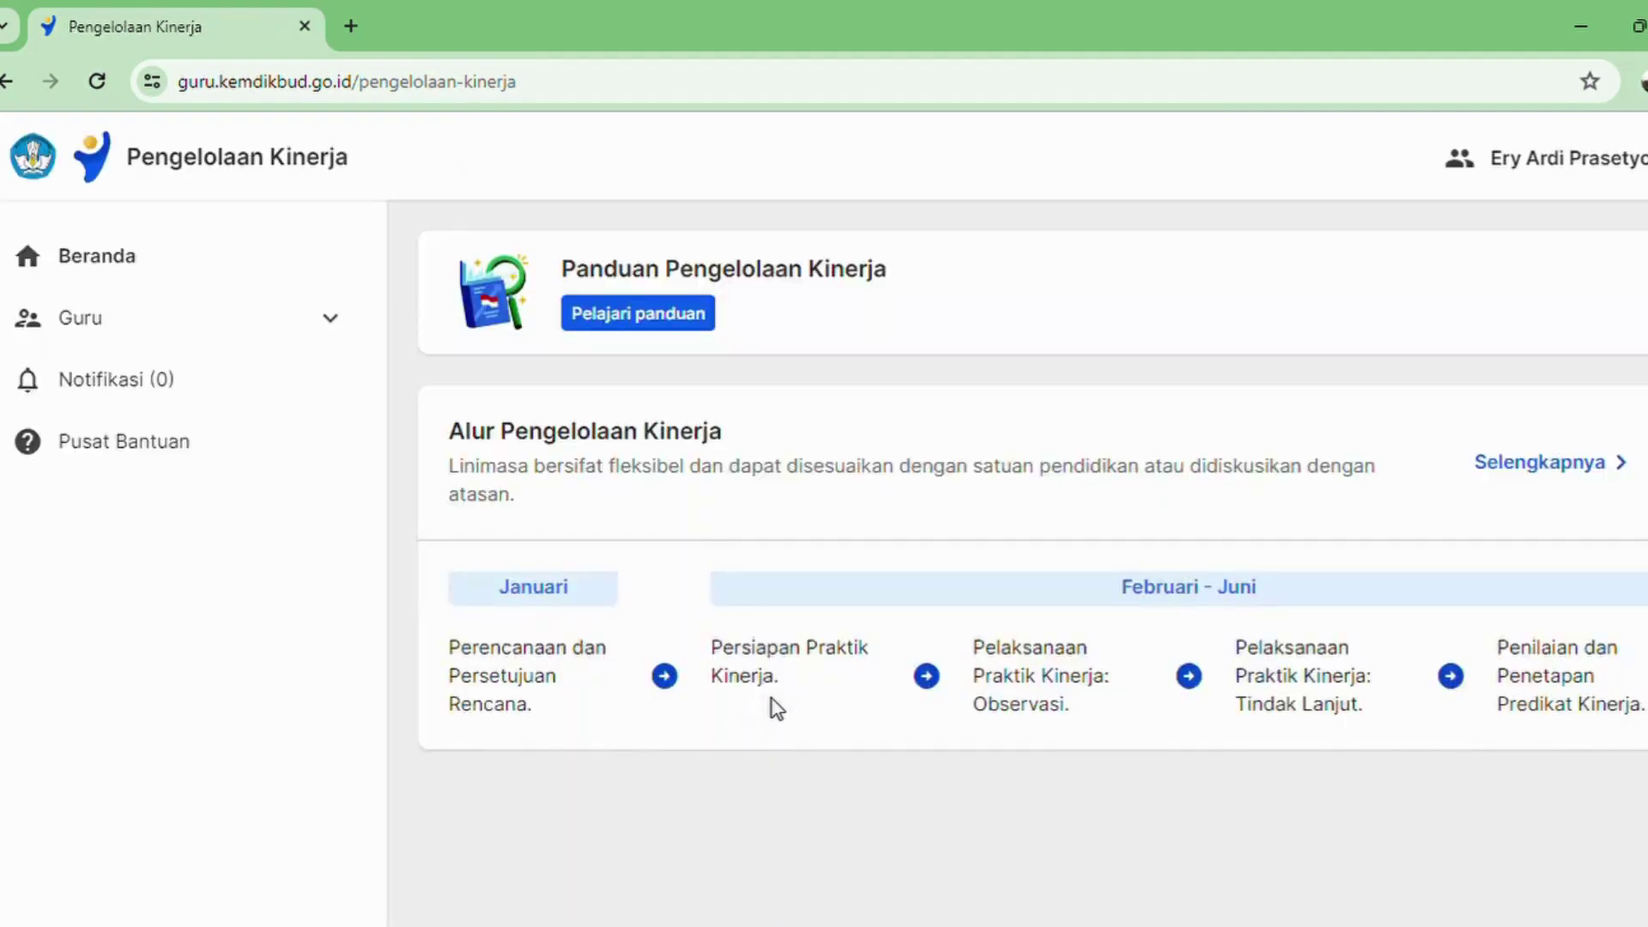
left_click(129, 324)
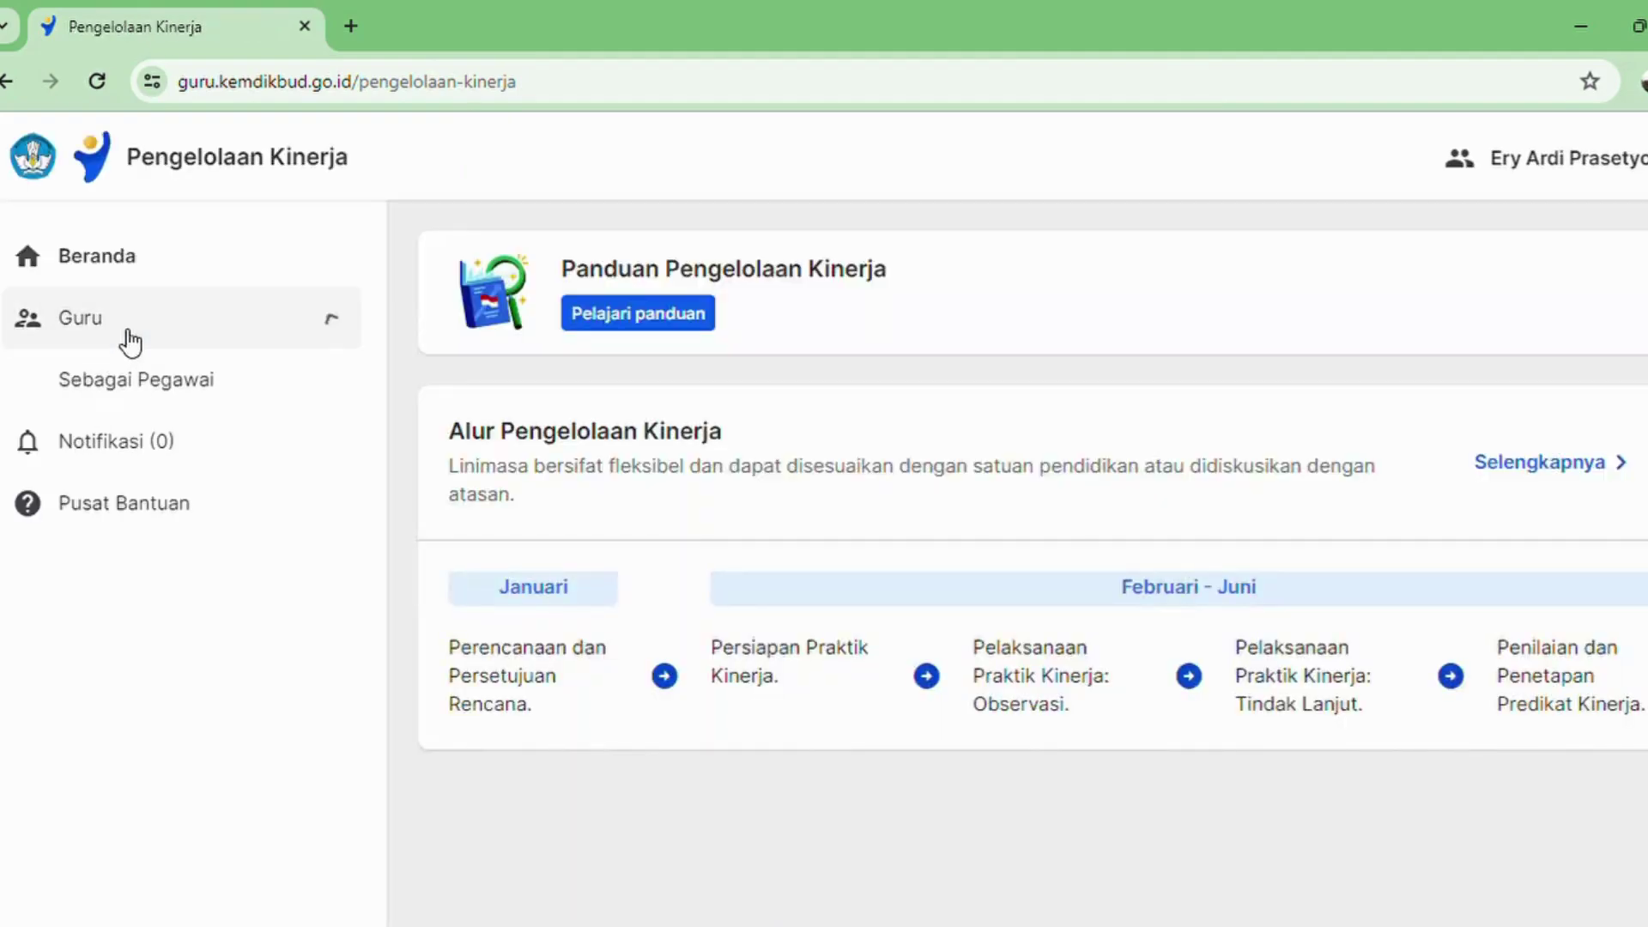
left_click(155, 378)
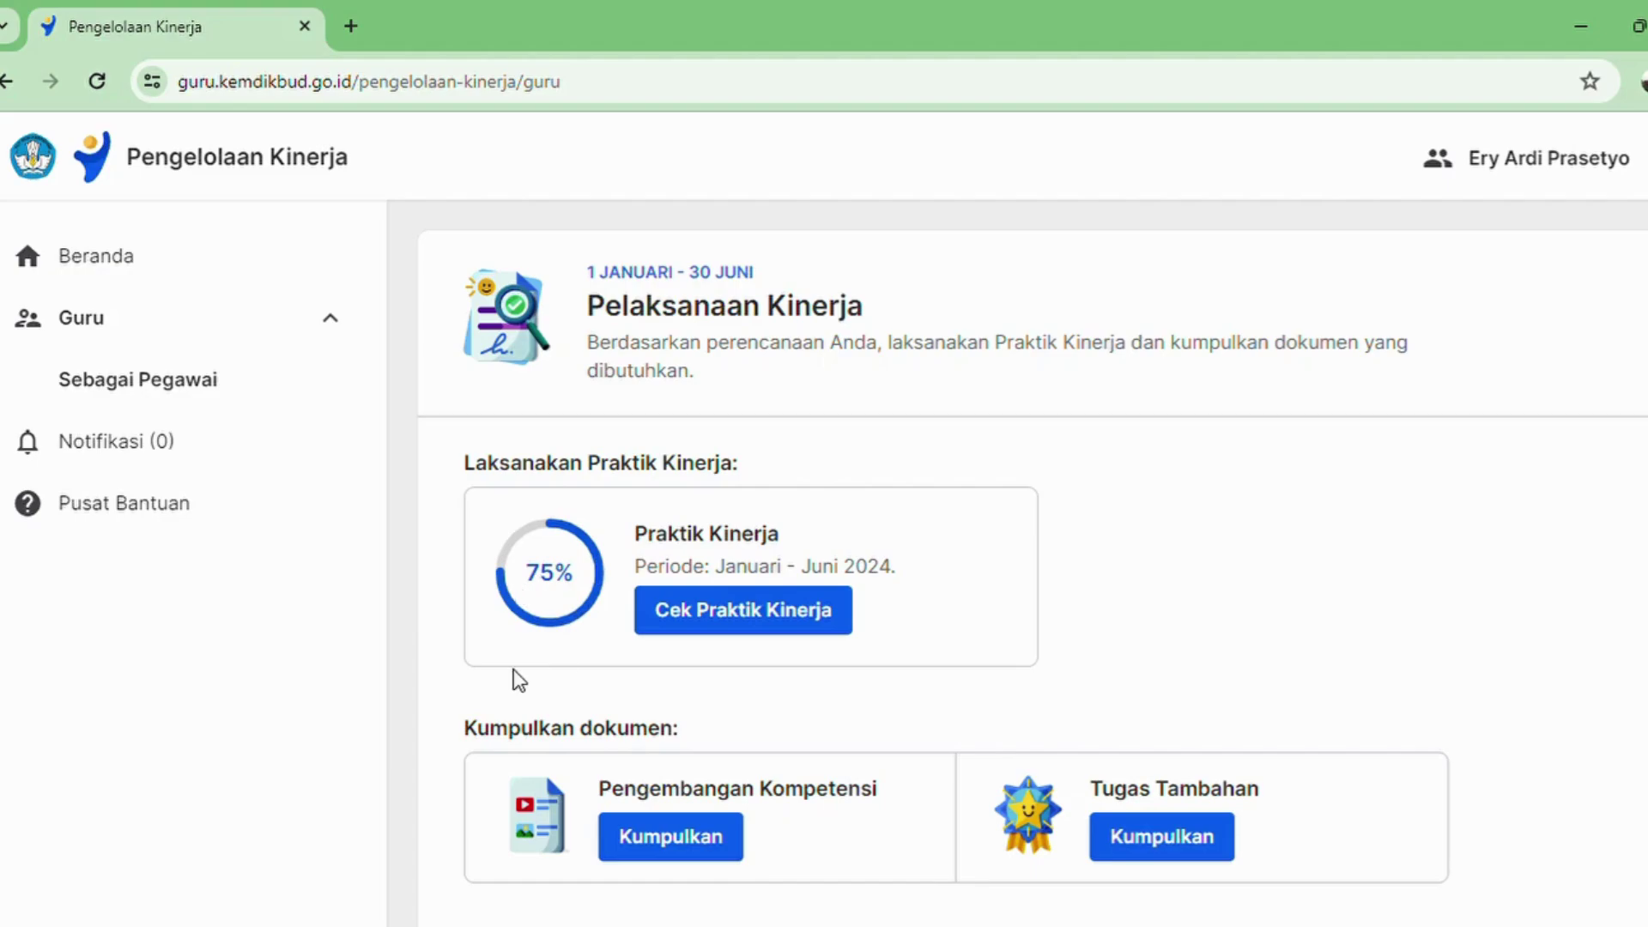
- Review the document submission progress for Pengembangan Kompetensi, then return to the Pelaksanaan Kinerja page
left_click_drag(508, 729, 687, 738)
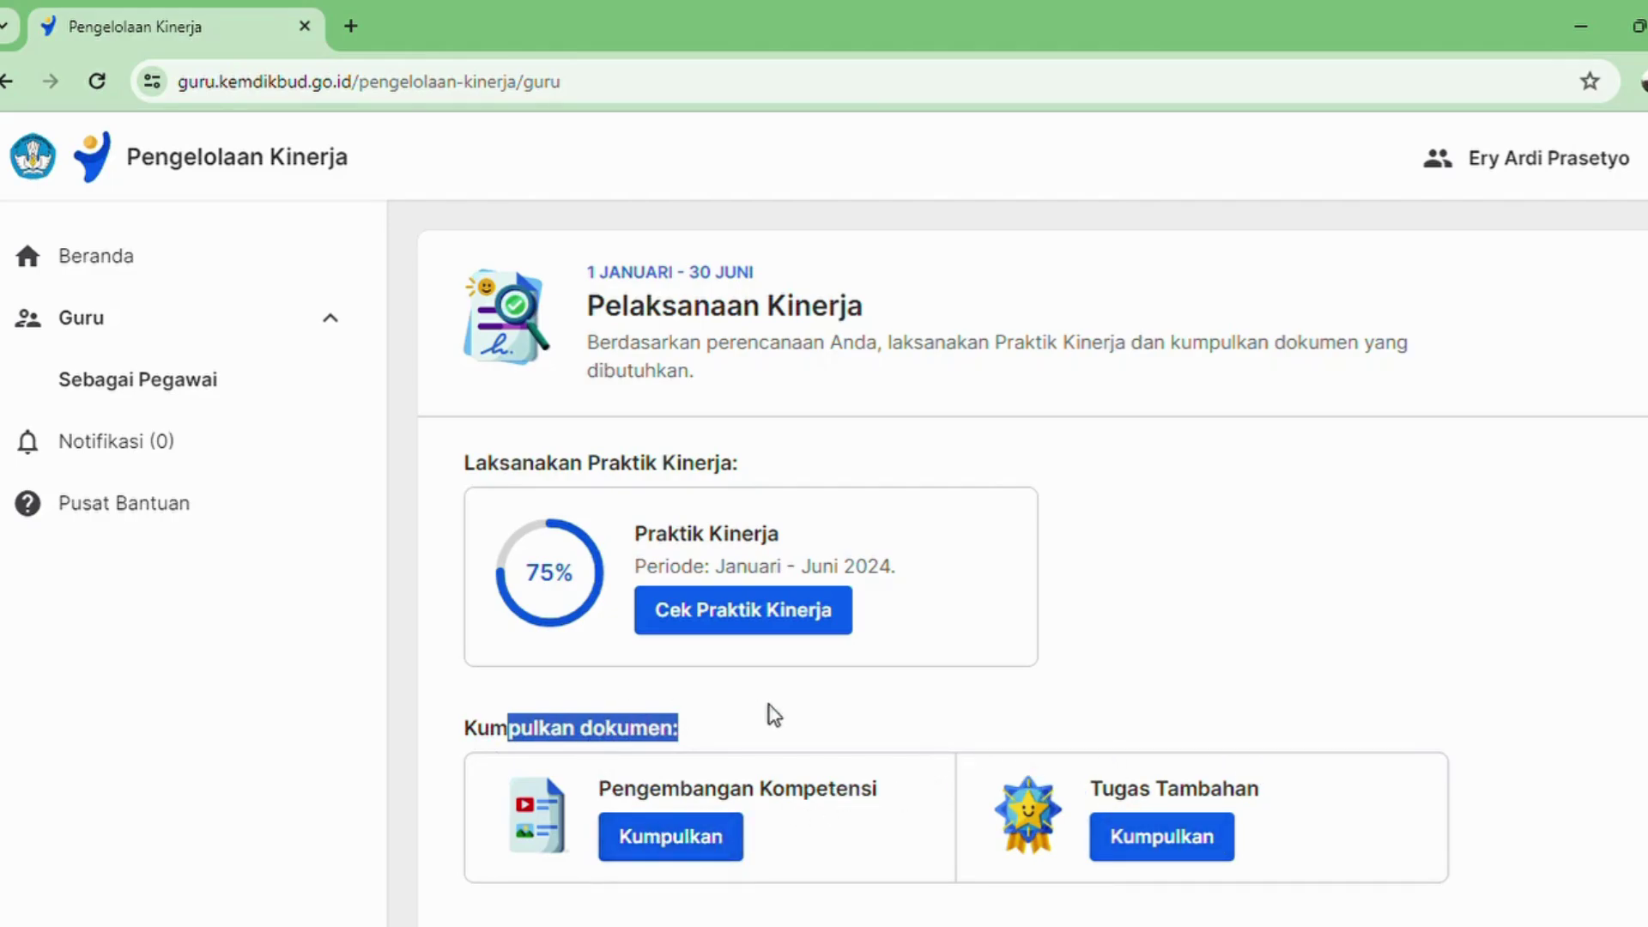
left_click(815, 718)
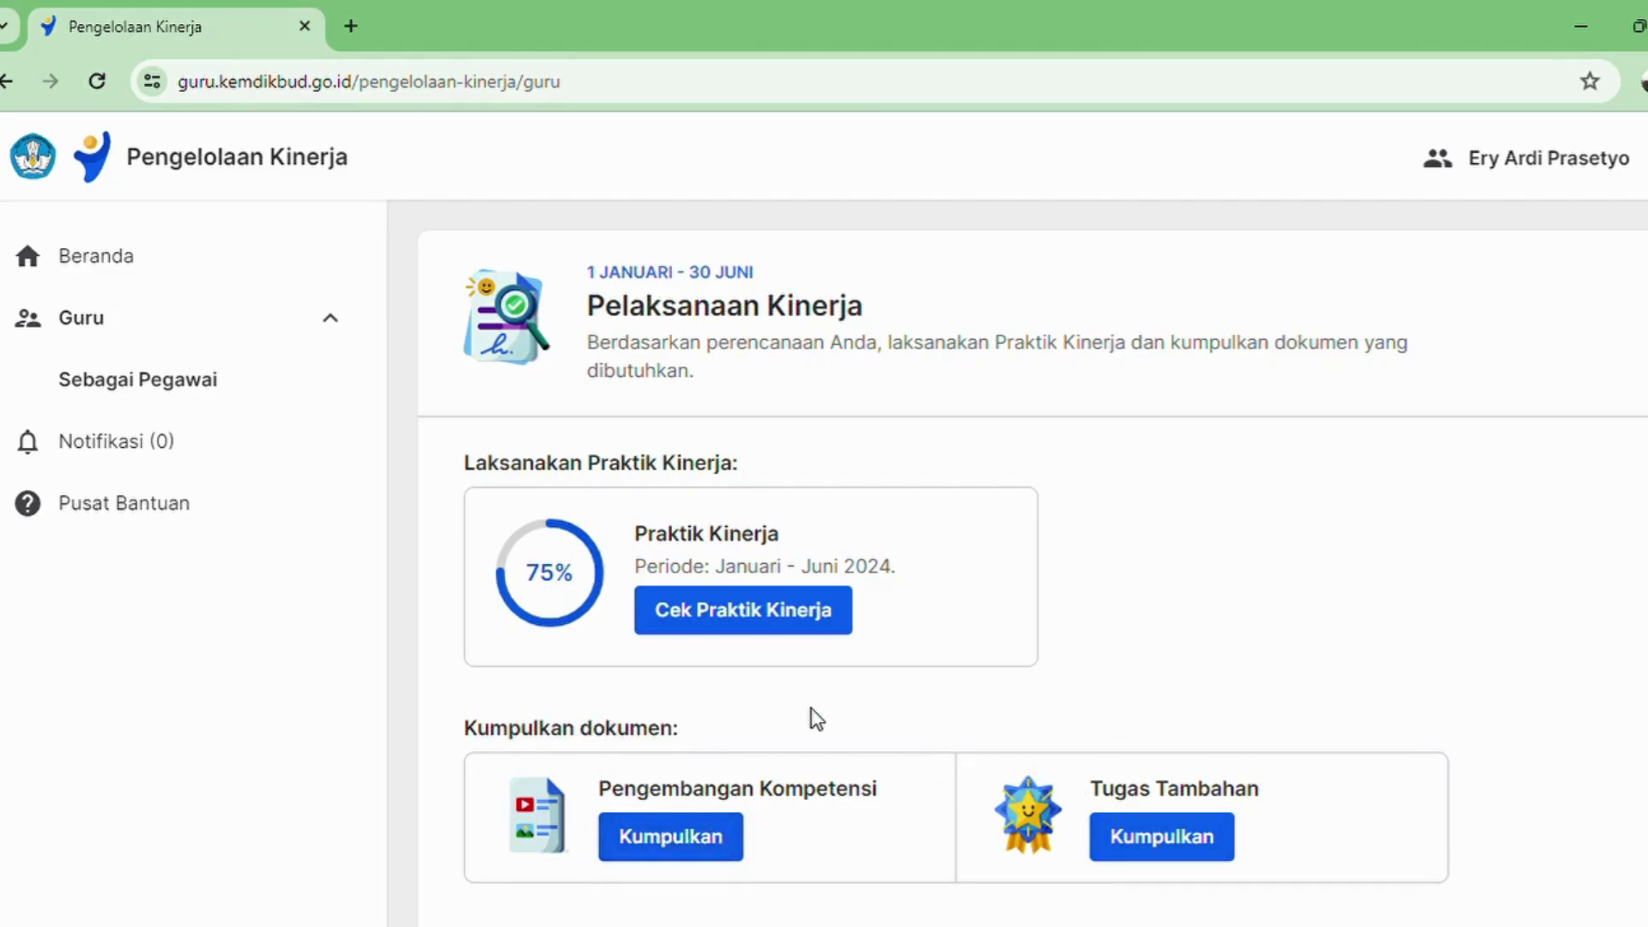
left_click(708, 838)
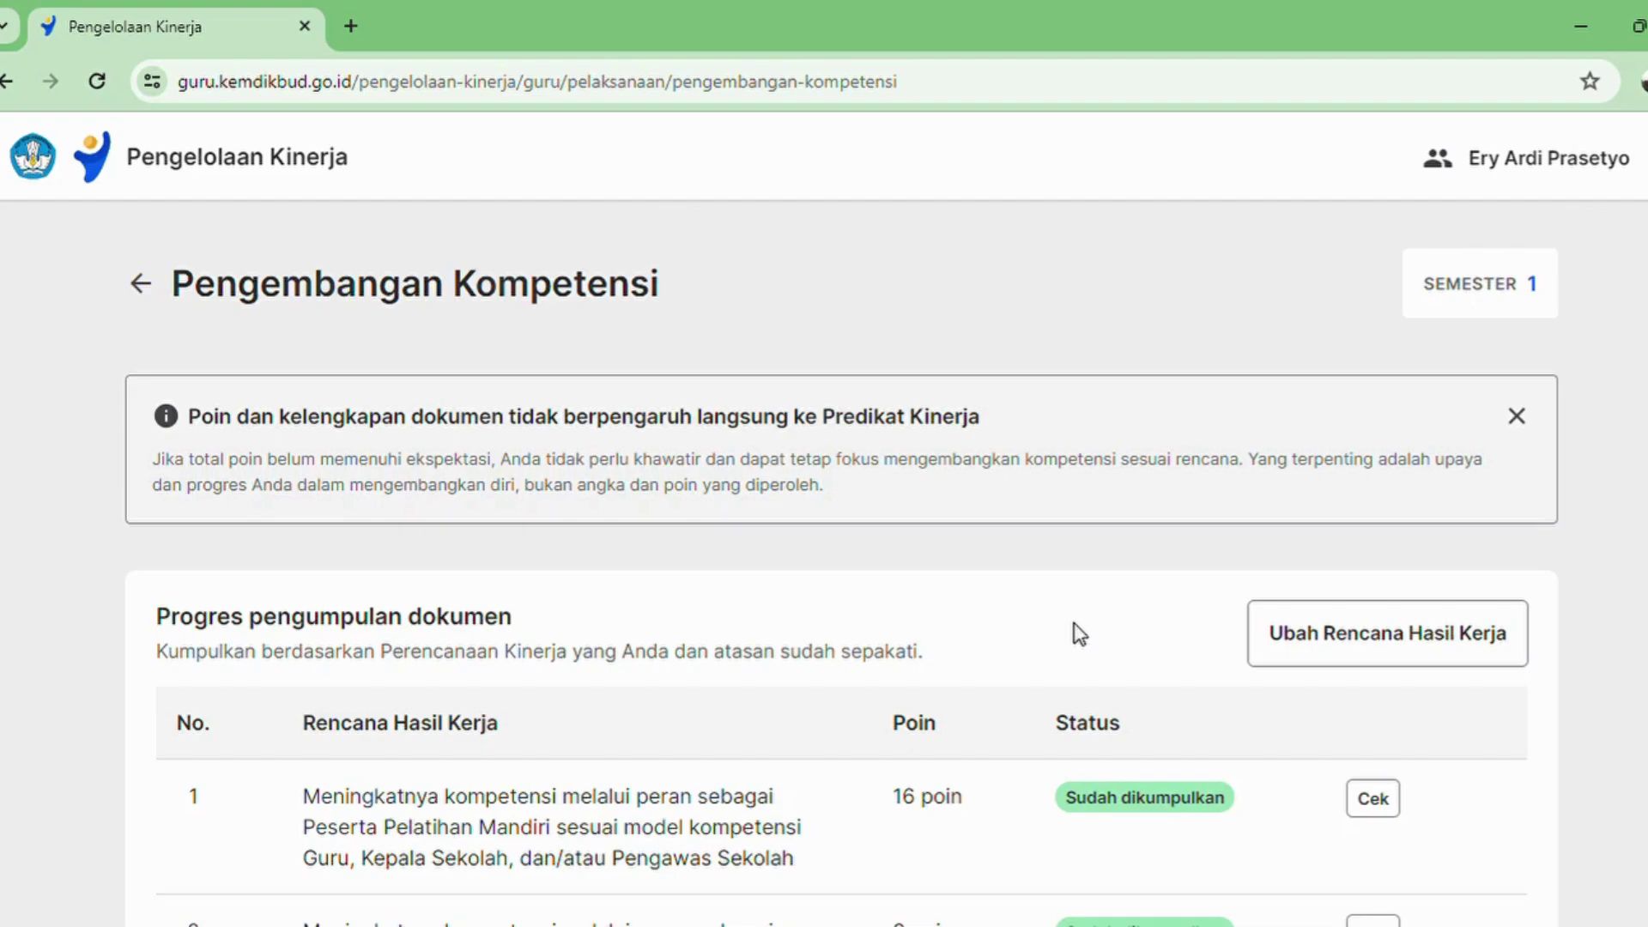
scroll(1079, 634, "down", 3)
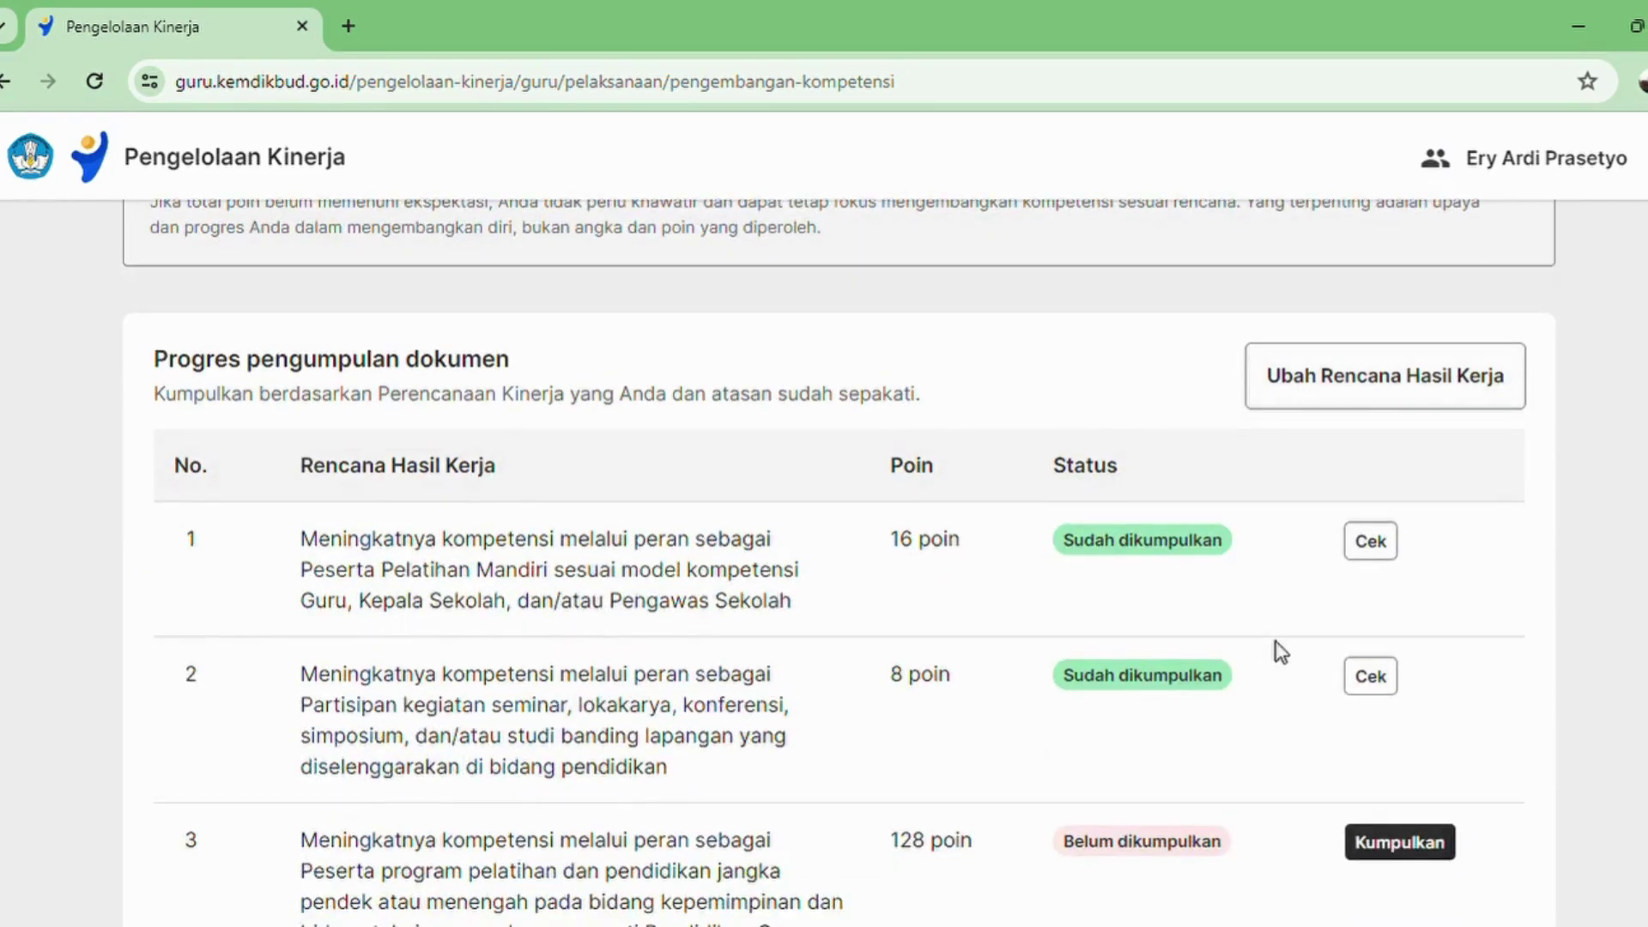
scroll(1313, 606, "down", 3)
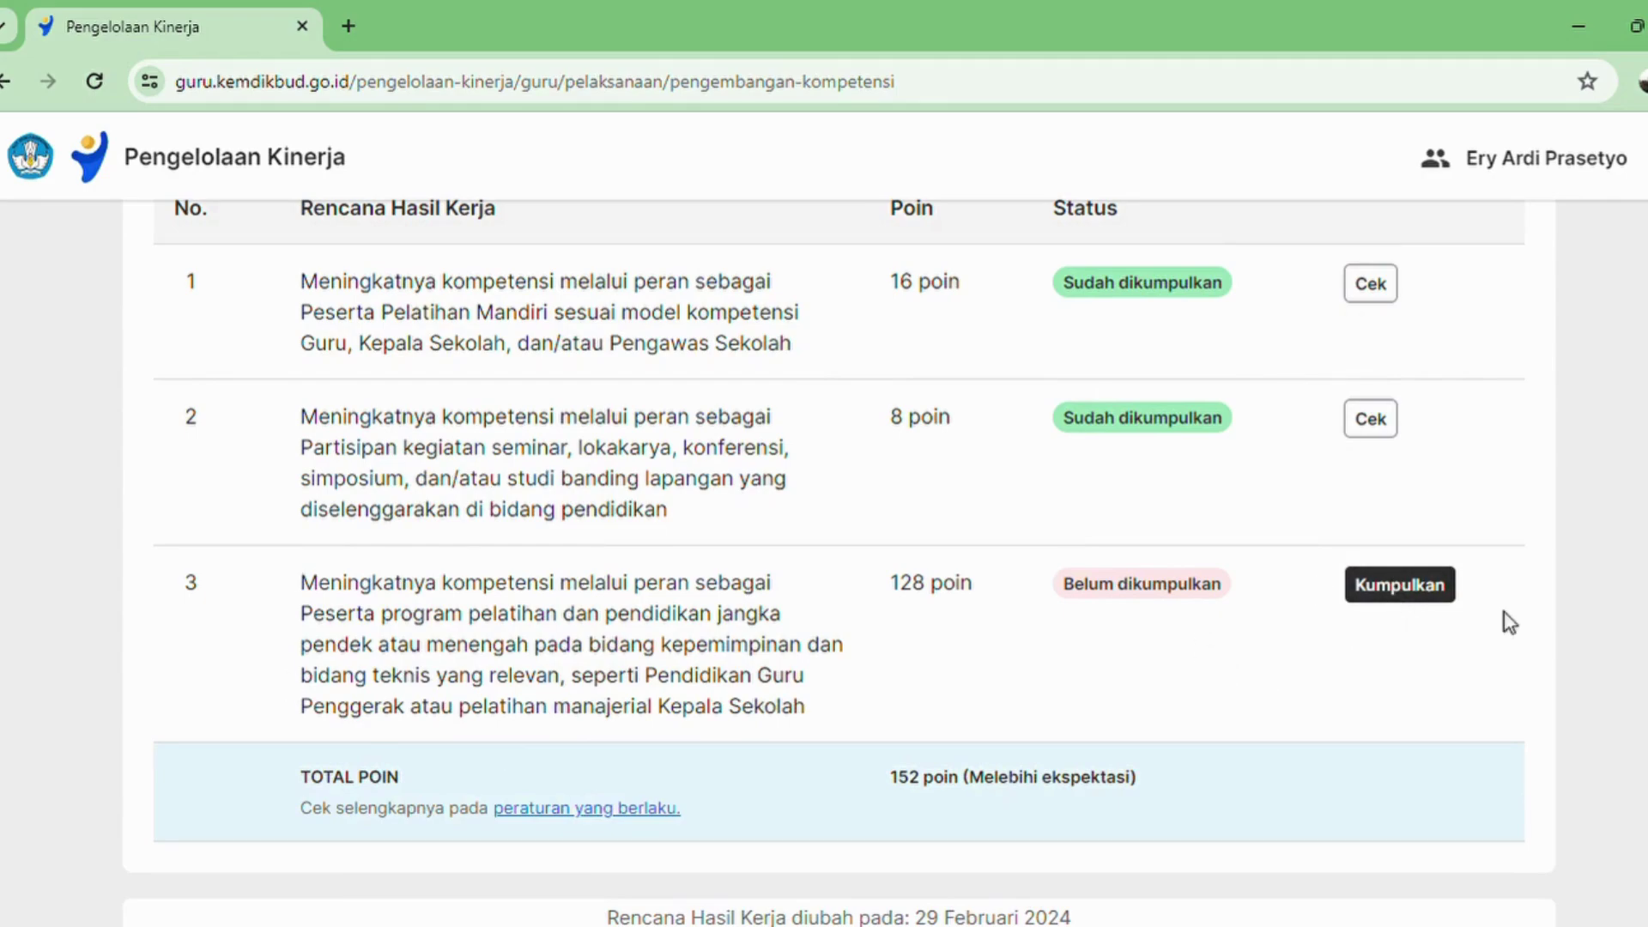
scroll(663, 632, "up", 5)
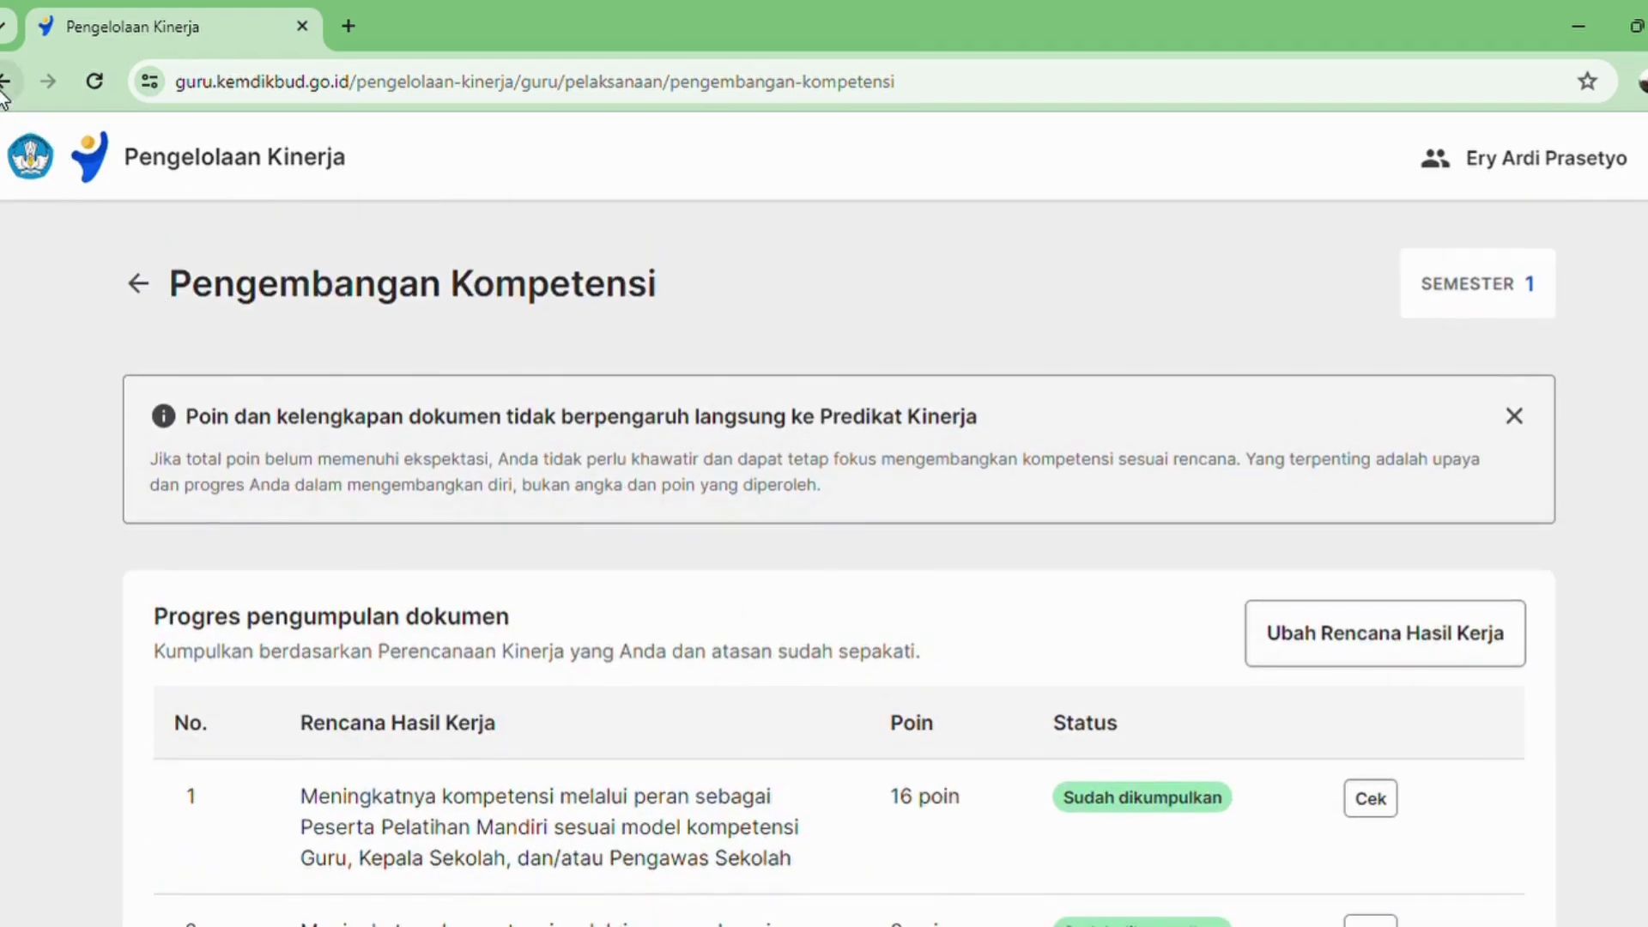
key("alt+Left")
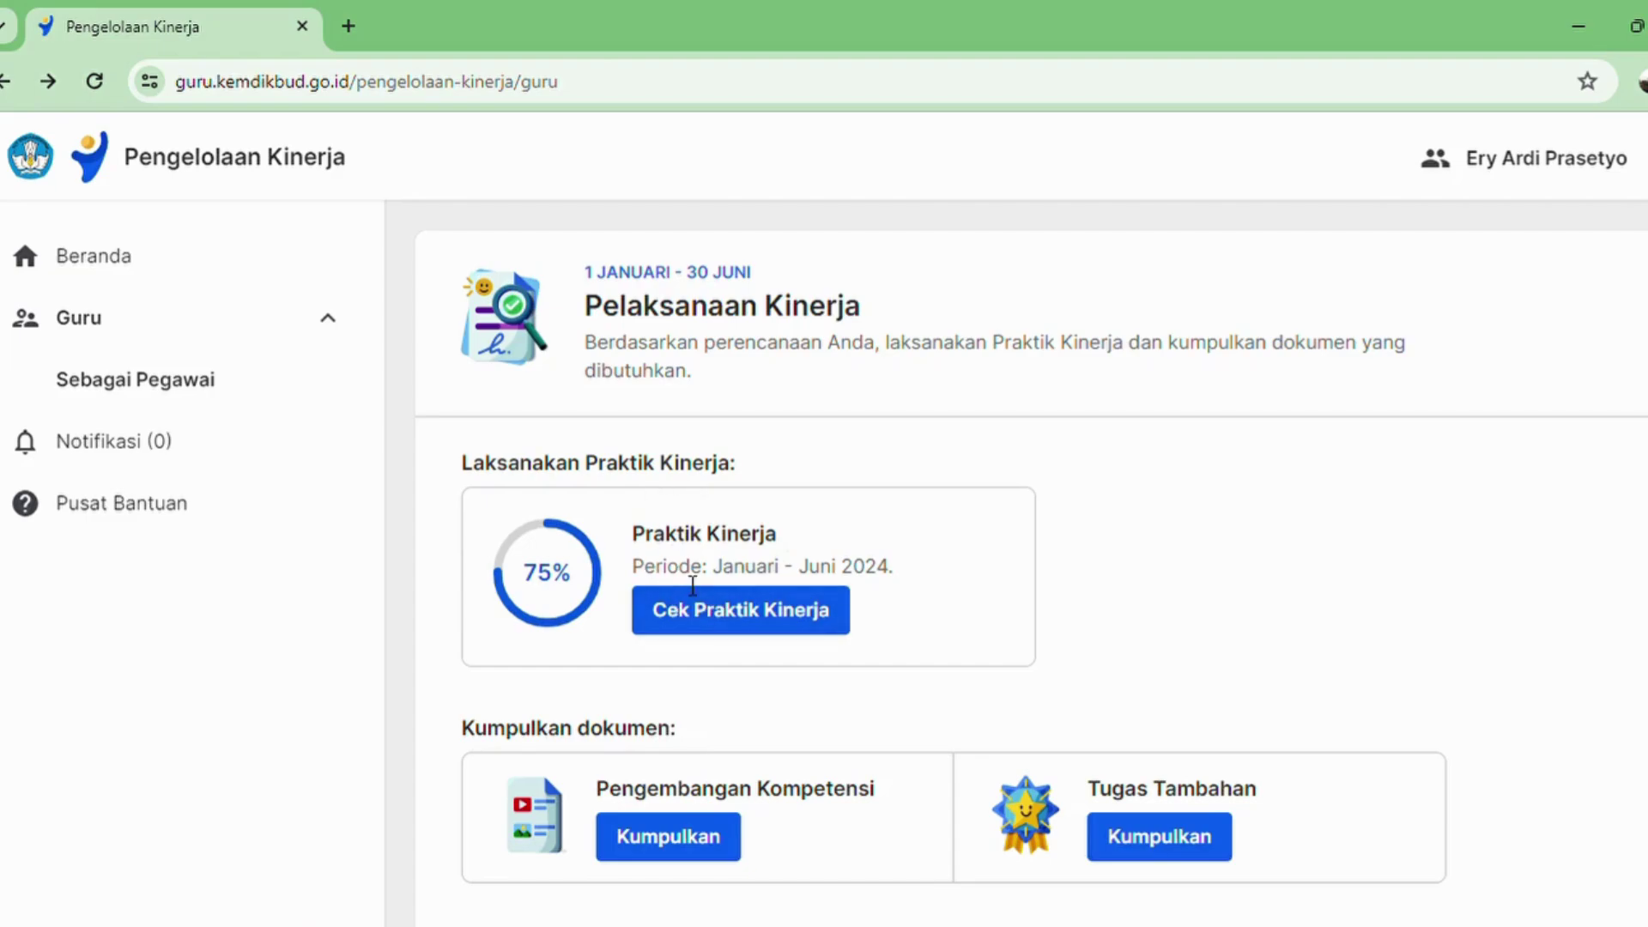
- Open the Praktik Kinerja details and review the stages of Bagian 1: Pelaksanaan Observasi
left_click(738, 616)
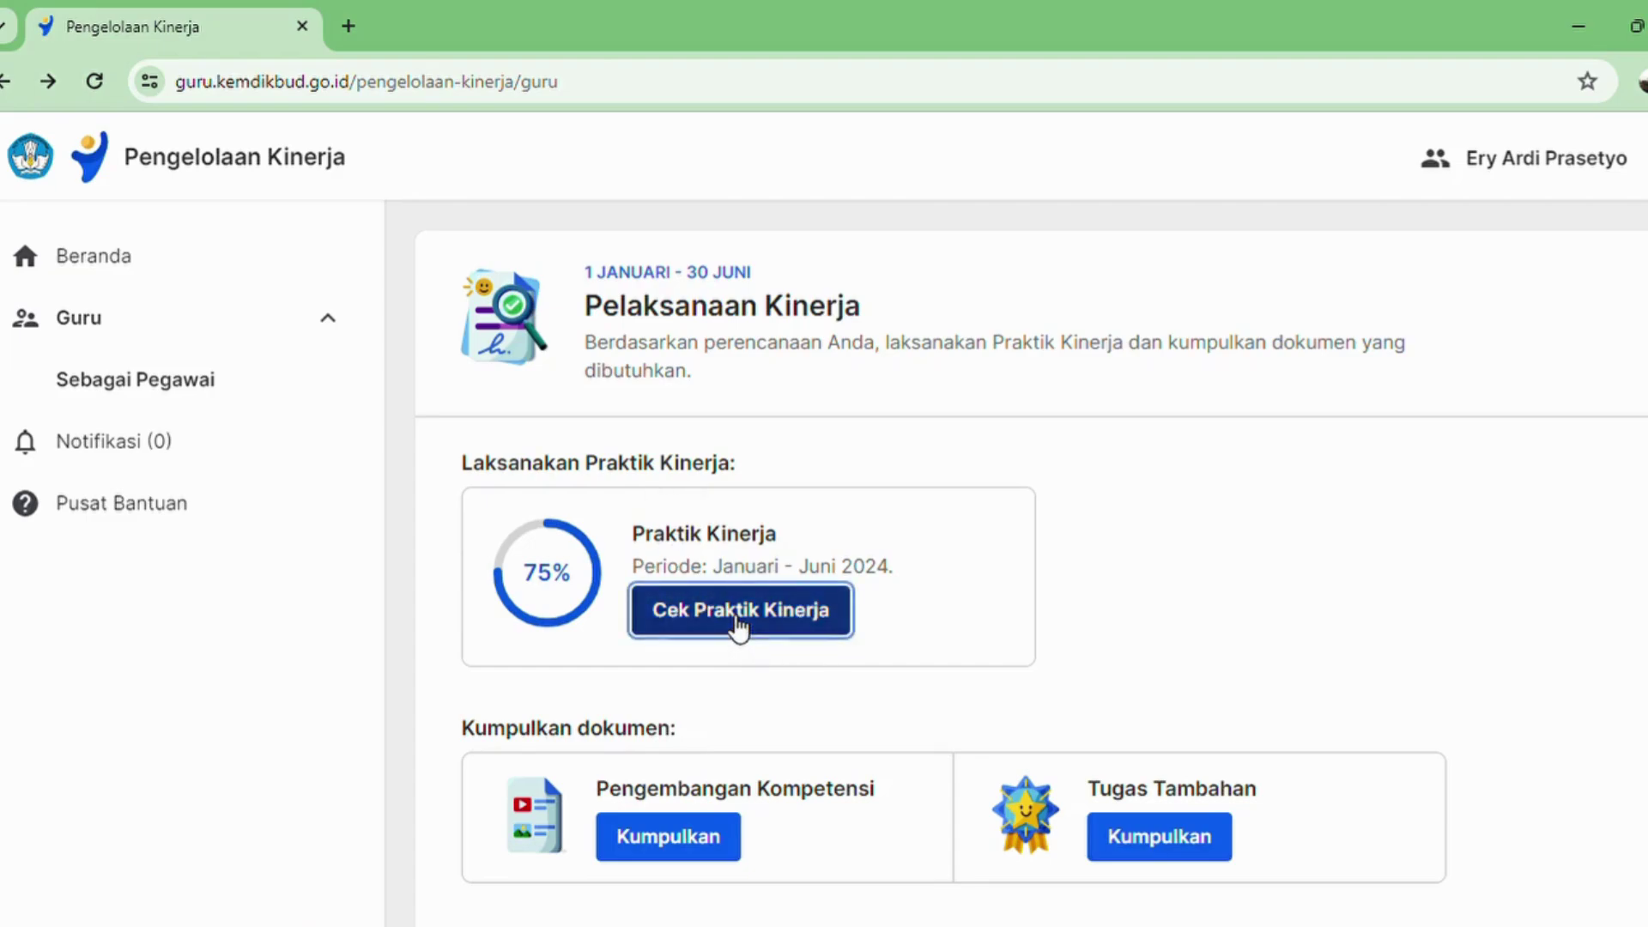
scroll(665, 678, "down", 3)
scroll(664, 667, "down", 2)
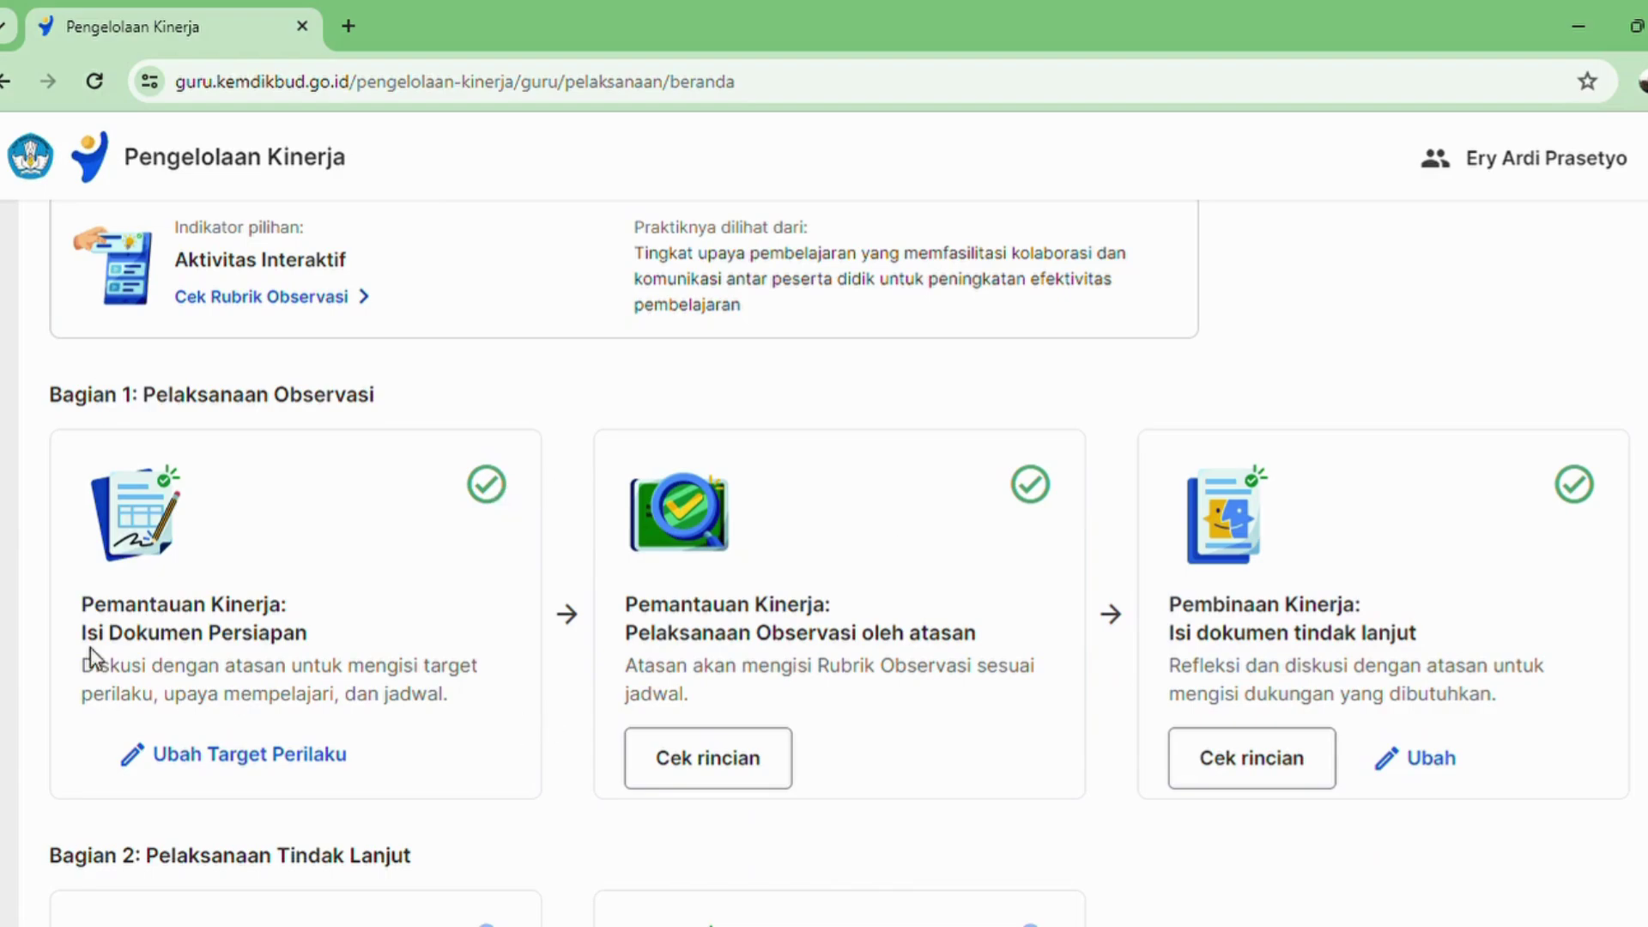
left_click_drag(90, 647, 273, 666)
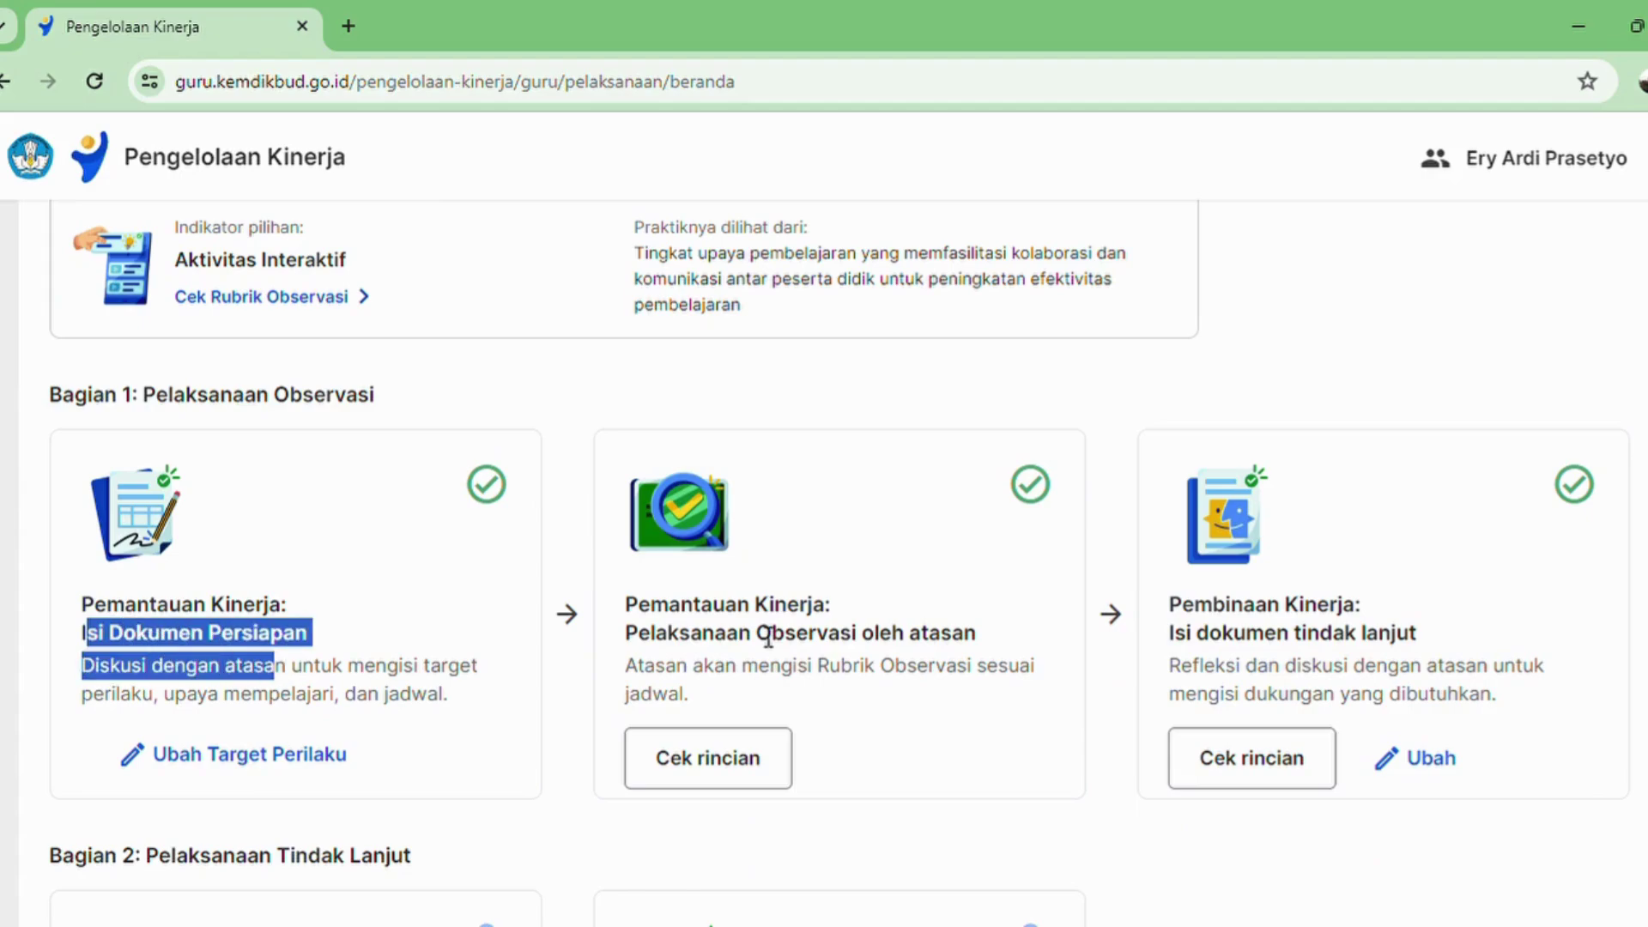
left_click_drag(638, 633, 1422, 642)
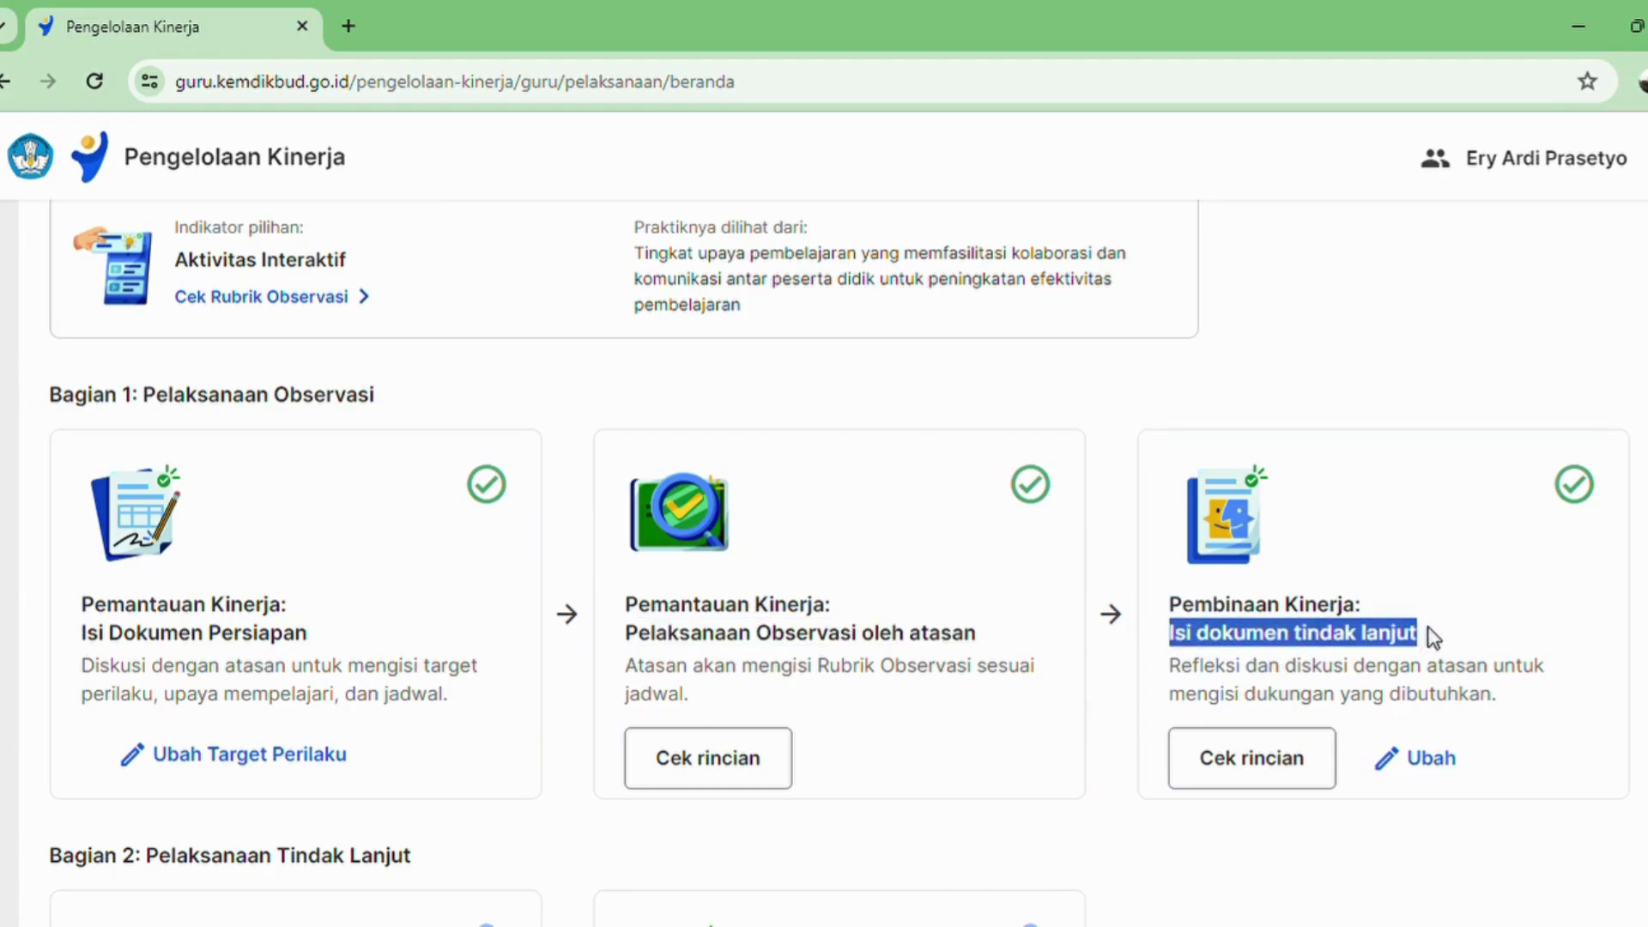
- Open the Isi Dokumen Refleksi Tindak lanjut form under Bagian 2: Pelaksanaan Tindak Lanjut
scroll(1431, 635, "down", 4)
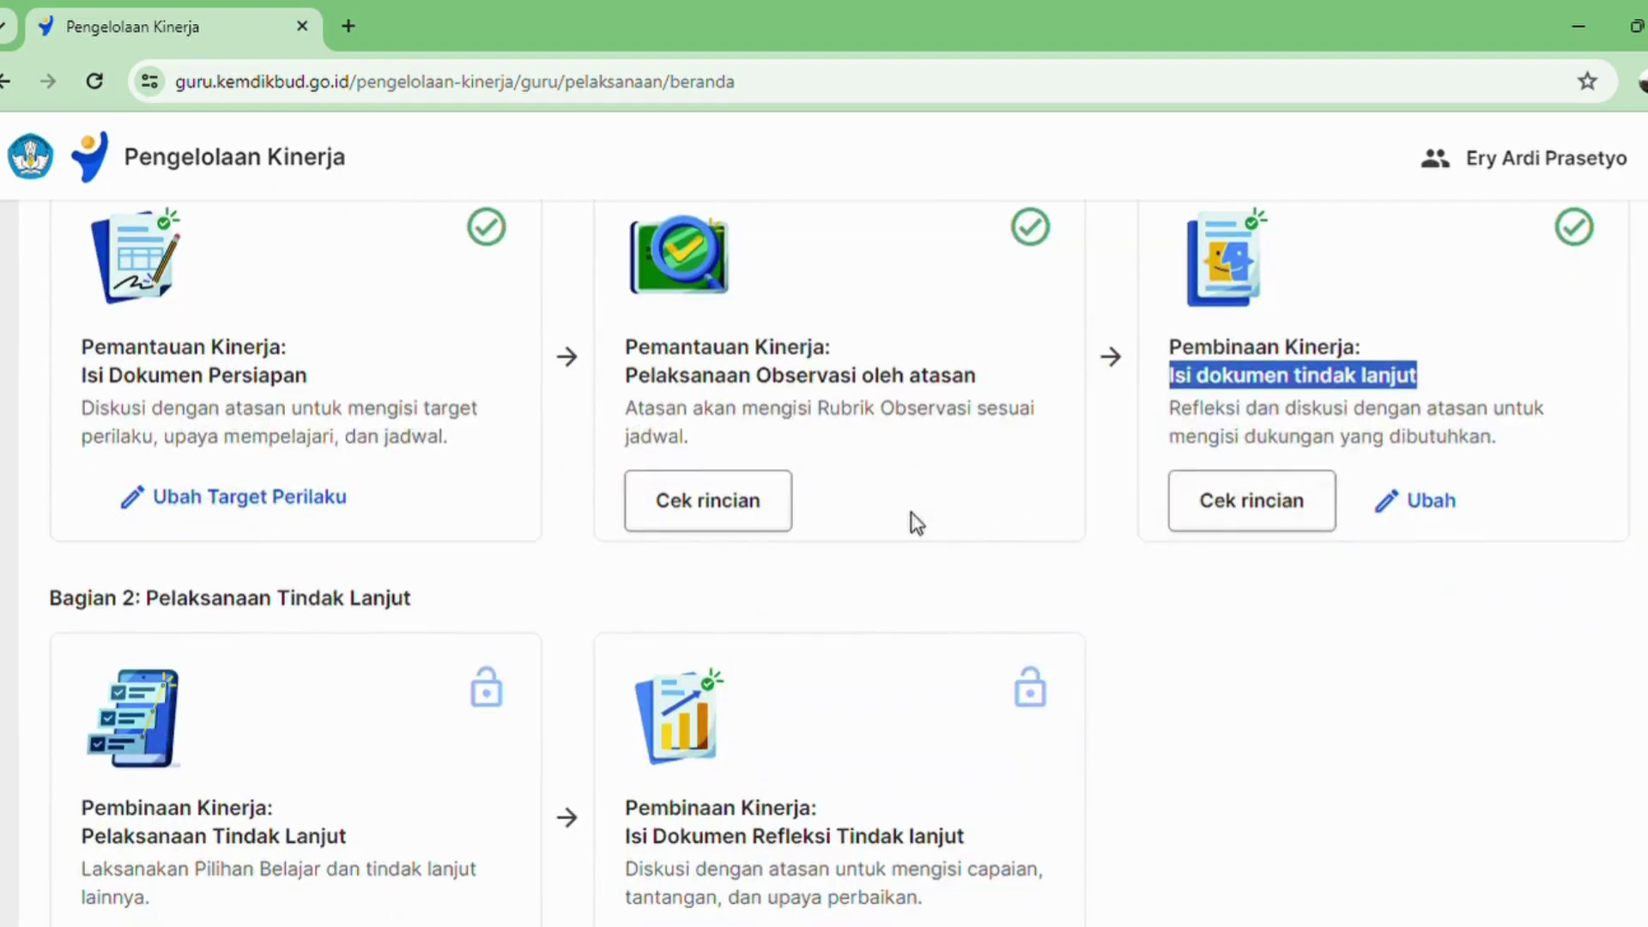
scroll(703, 592, "down", 1)
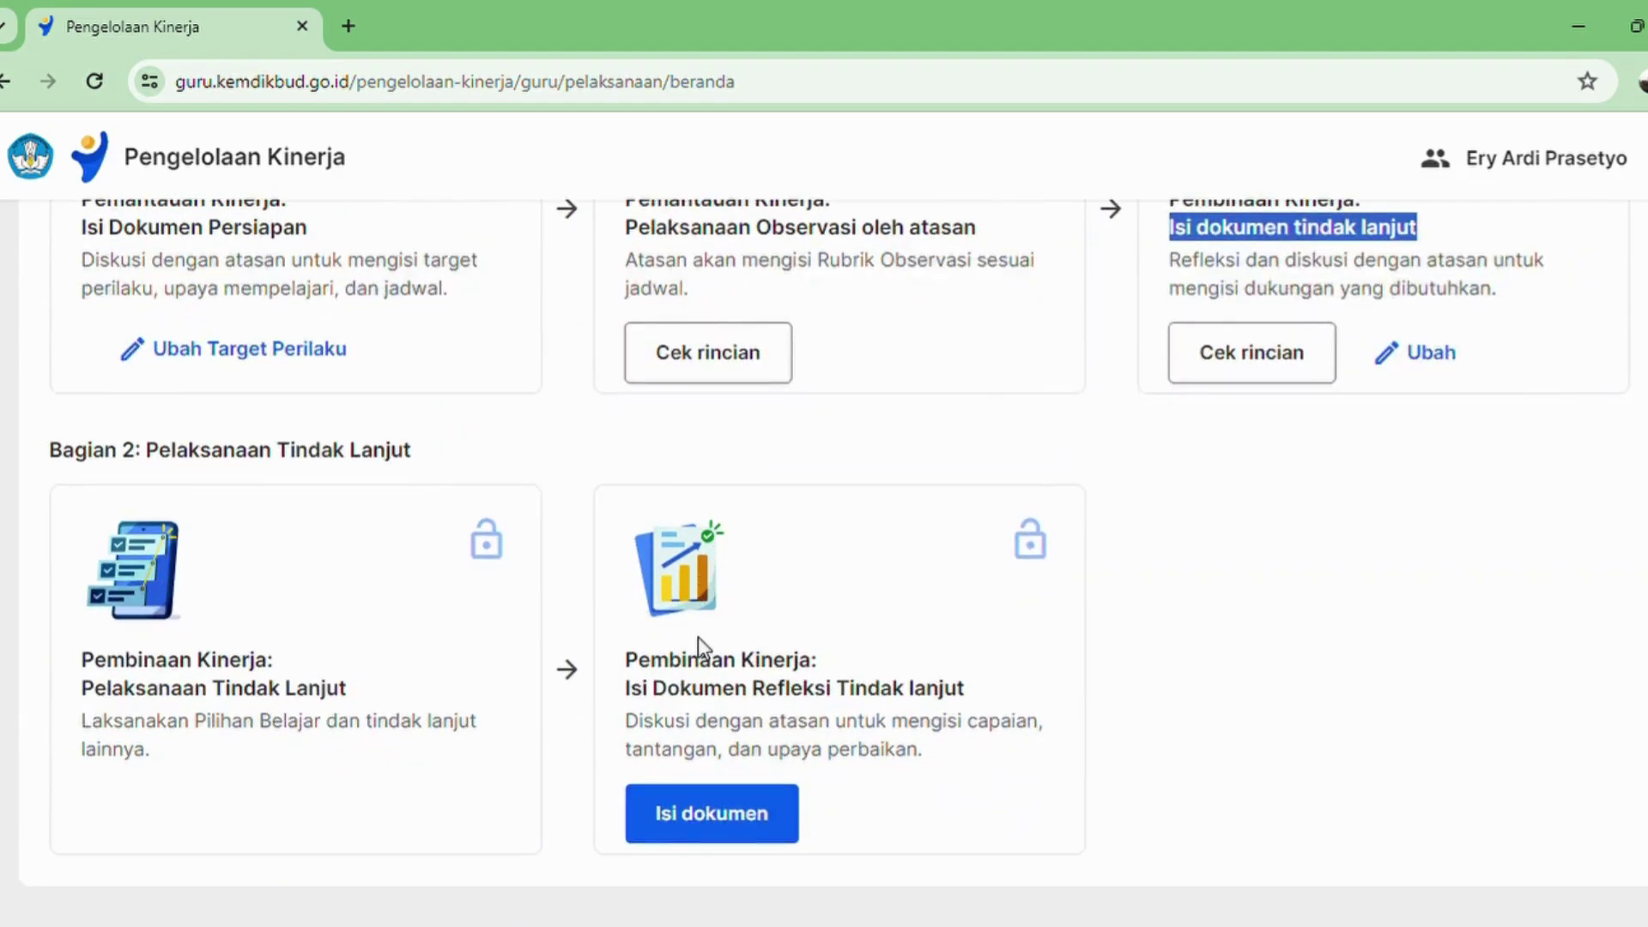
left_click_drag(621, 688, 947, 697)
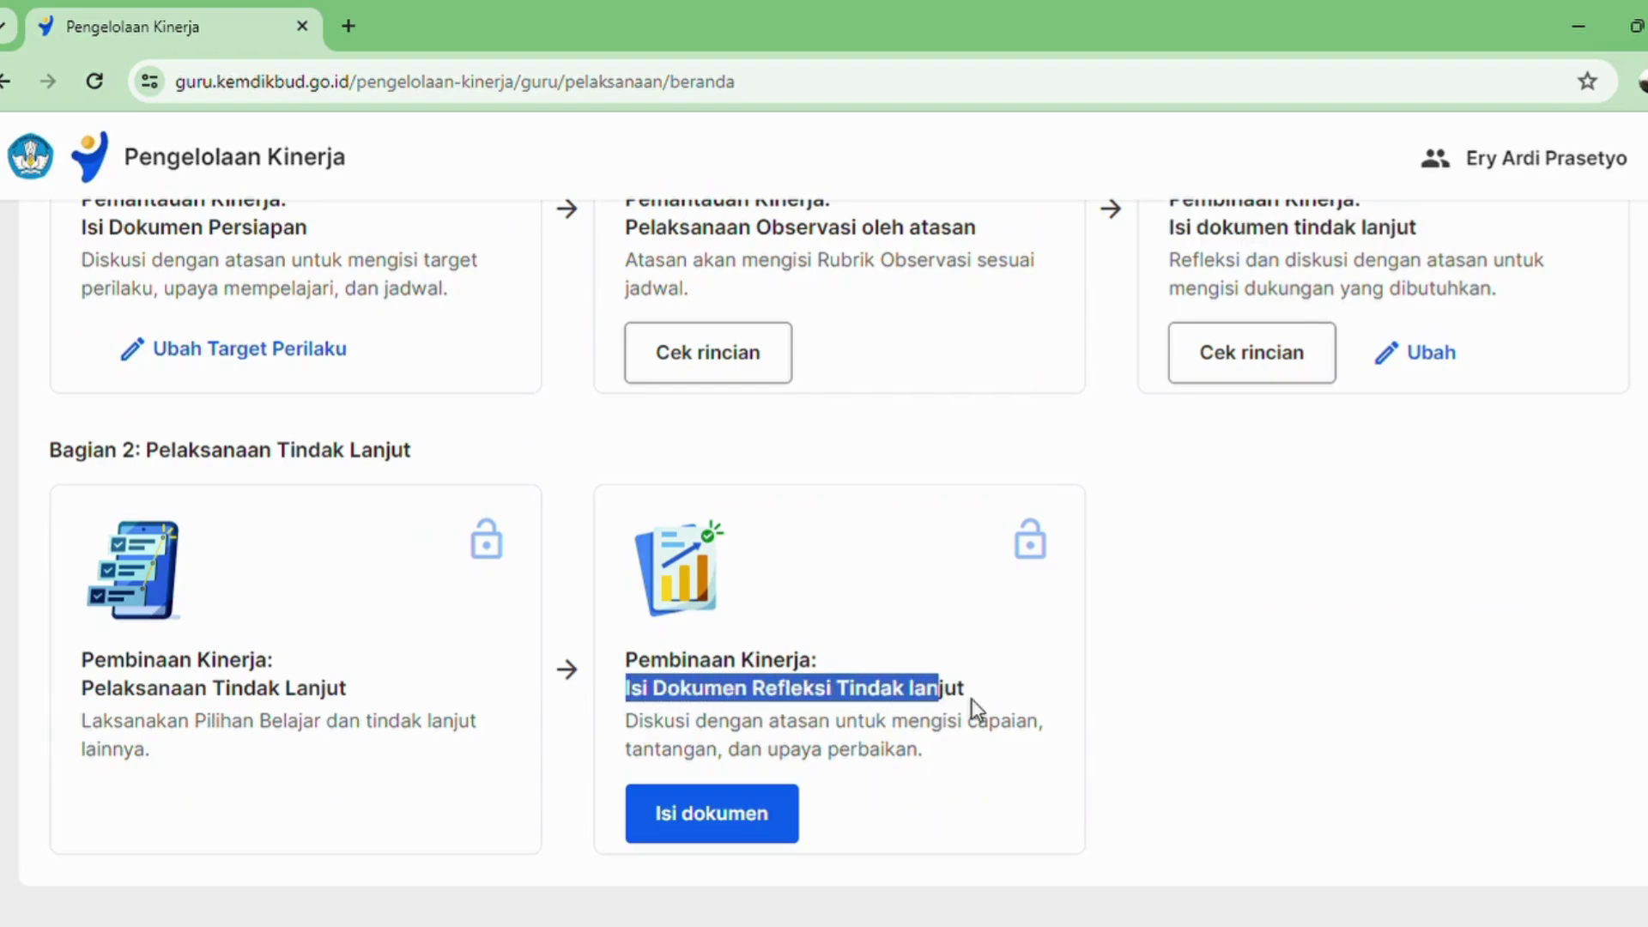
left_click(755, 817)
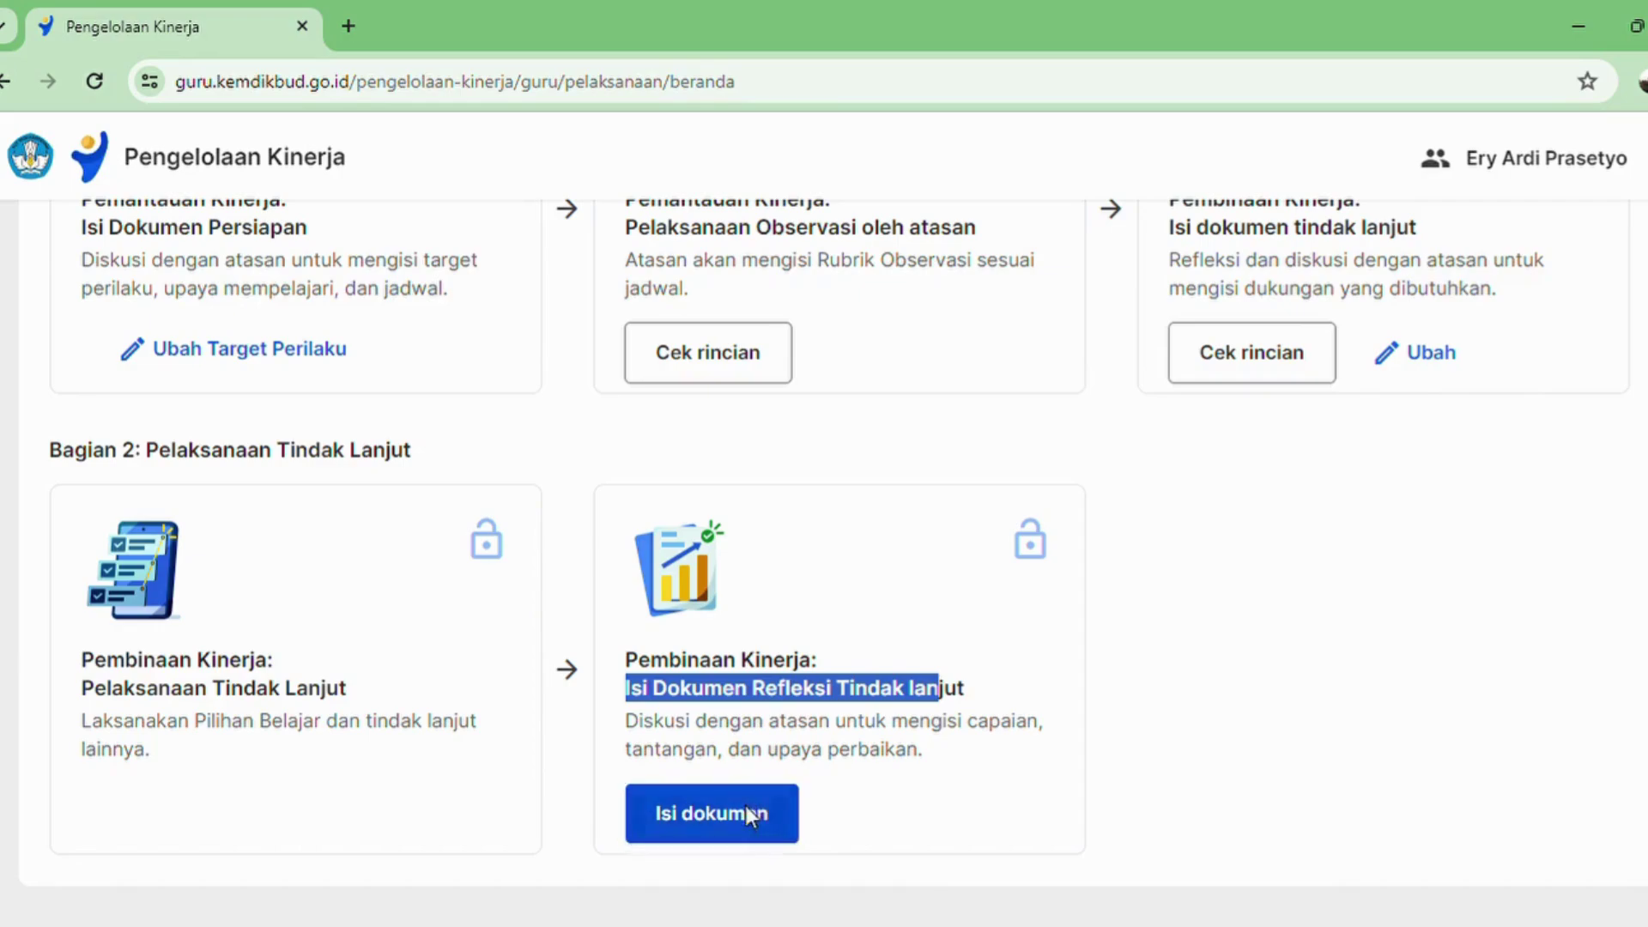
- Read the Langkah-langkah Refleksi Tindak Lanjut guidance and the first Pilihan Belajar questions of the reflection form
scroll(682, 597, "down", 3)
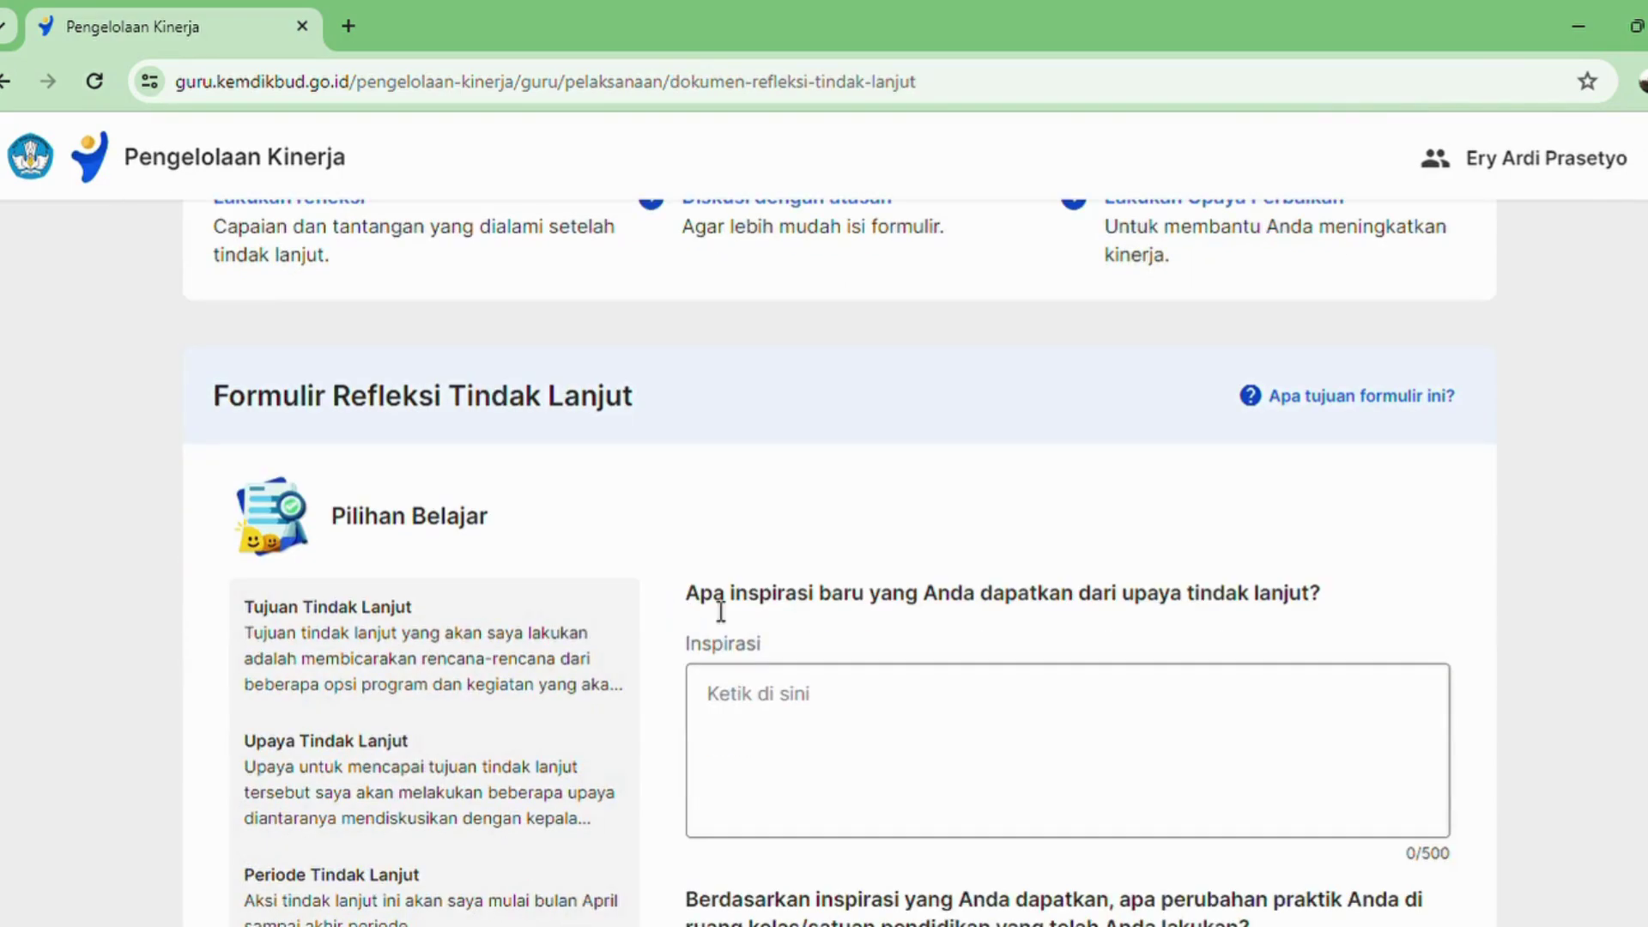
scroll(671, 588, "up", 2)
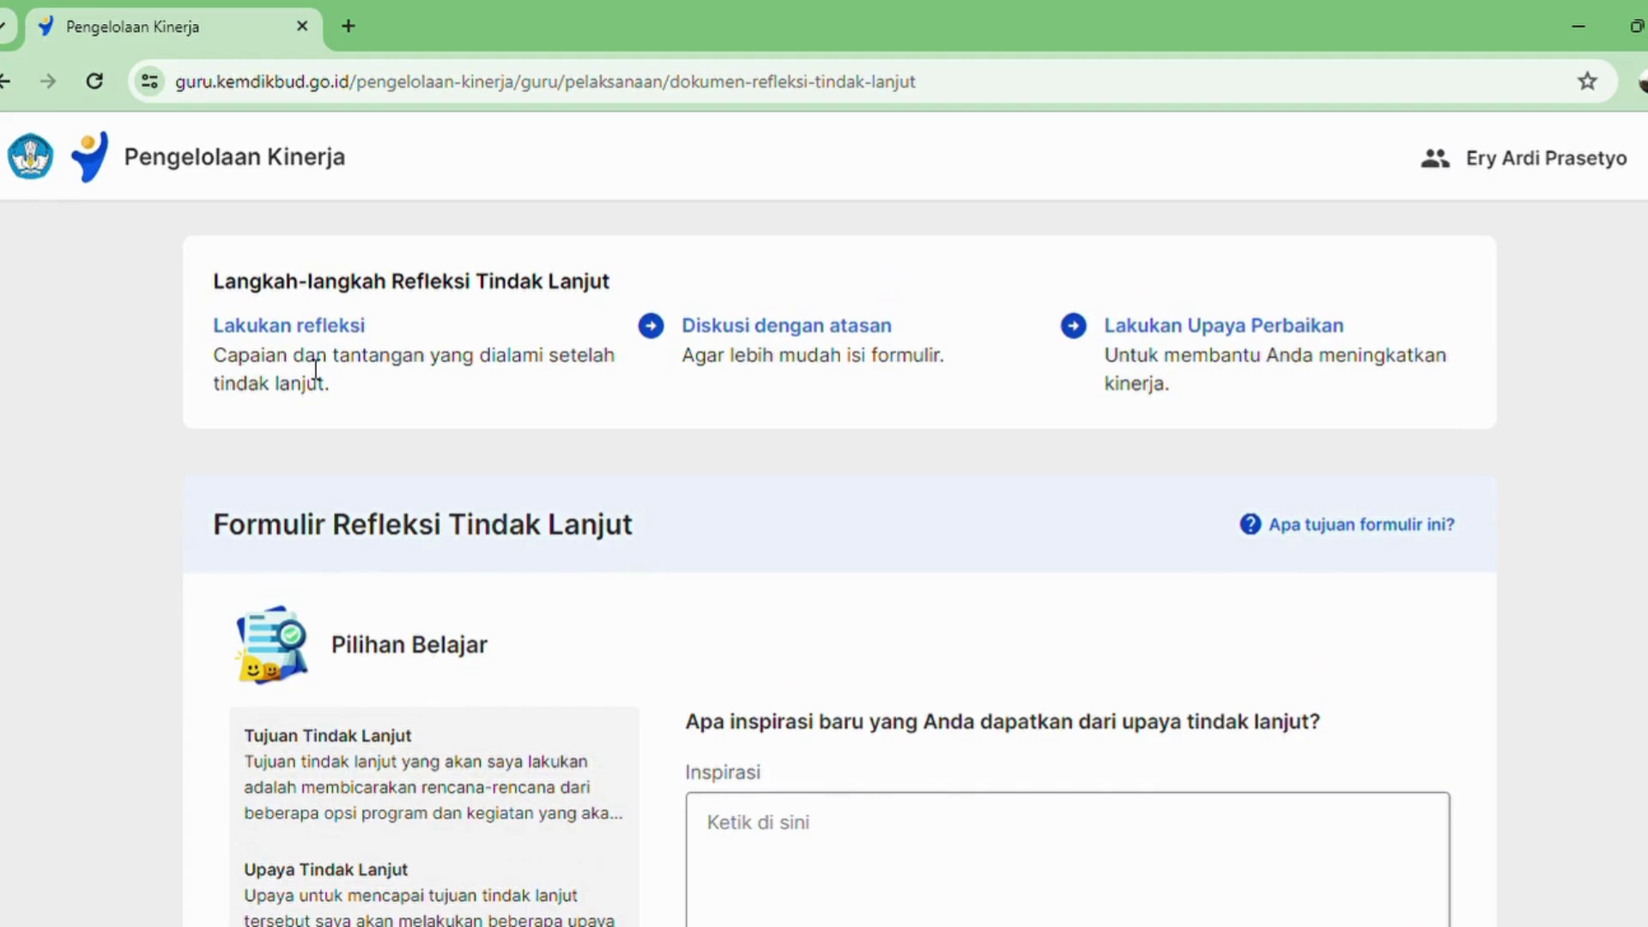
left_click_drag(213, 287, 626, 290)
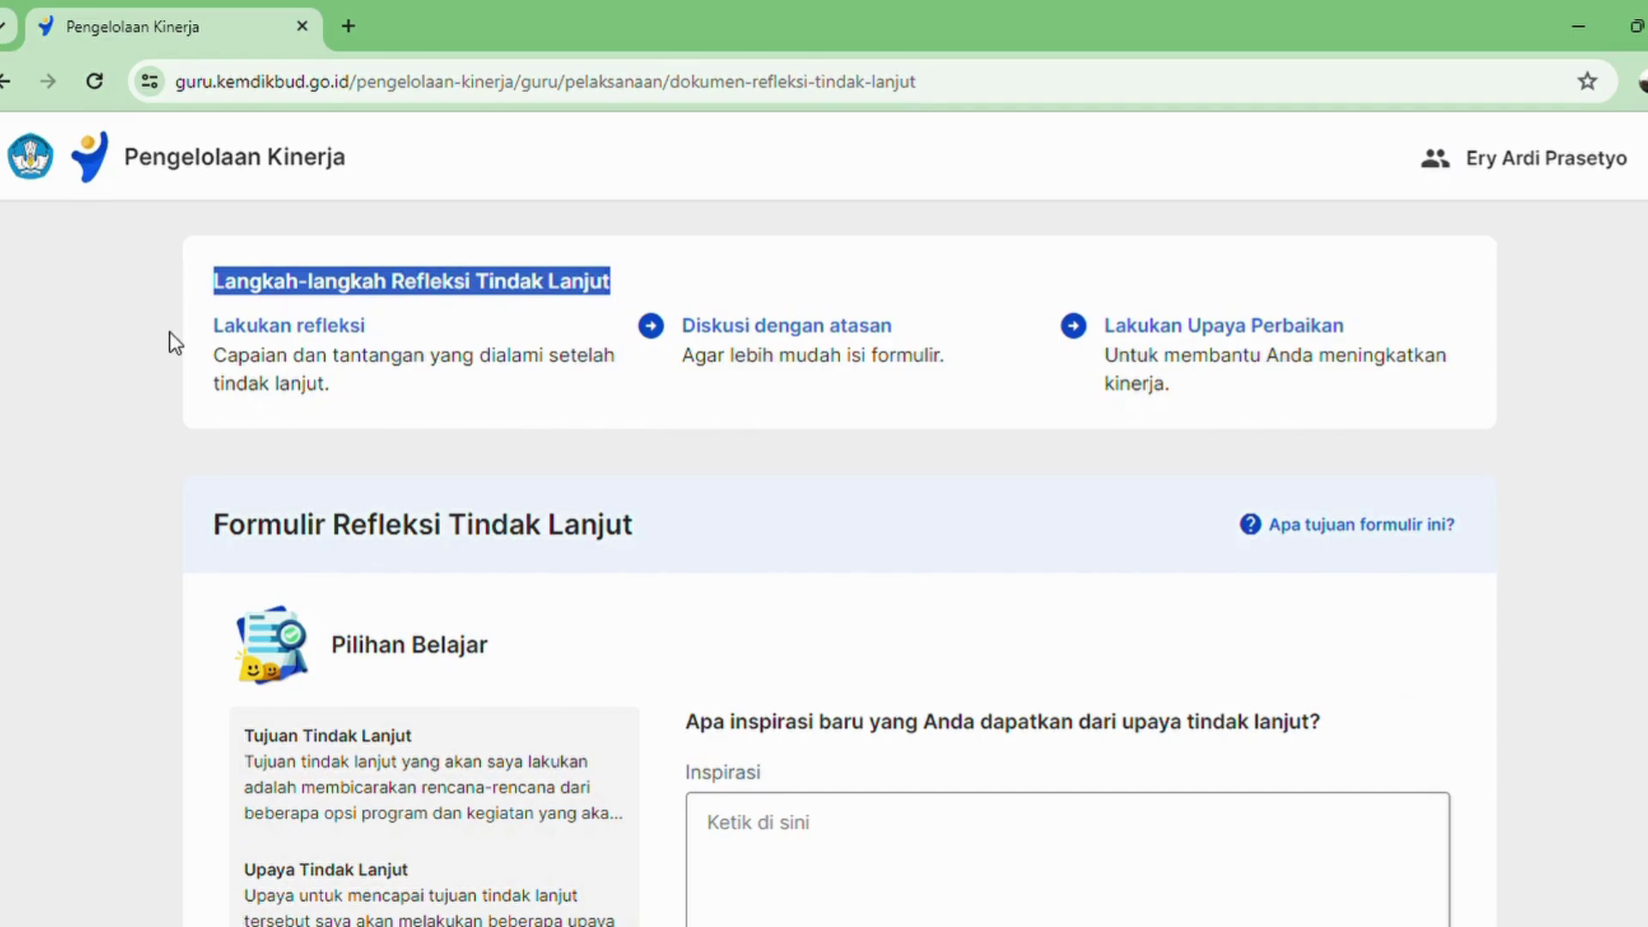
left_click_drag(206, 328, 388, 329)
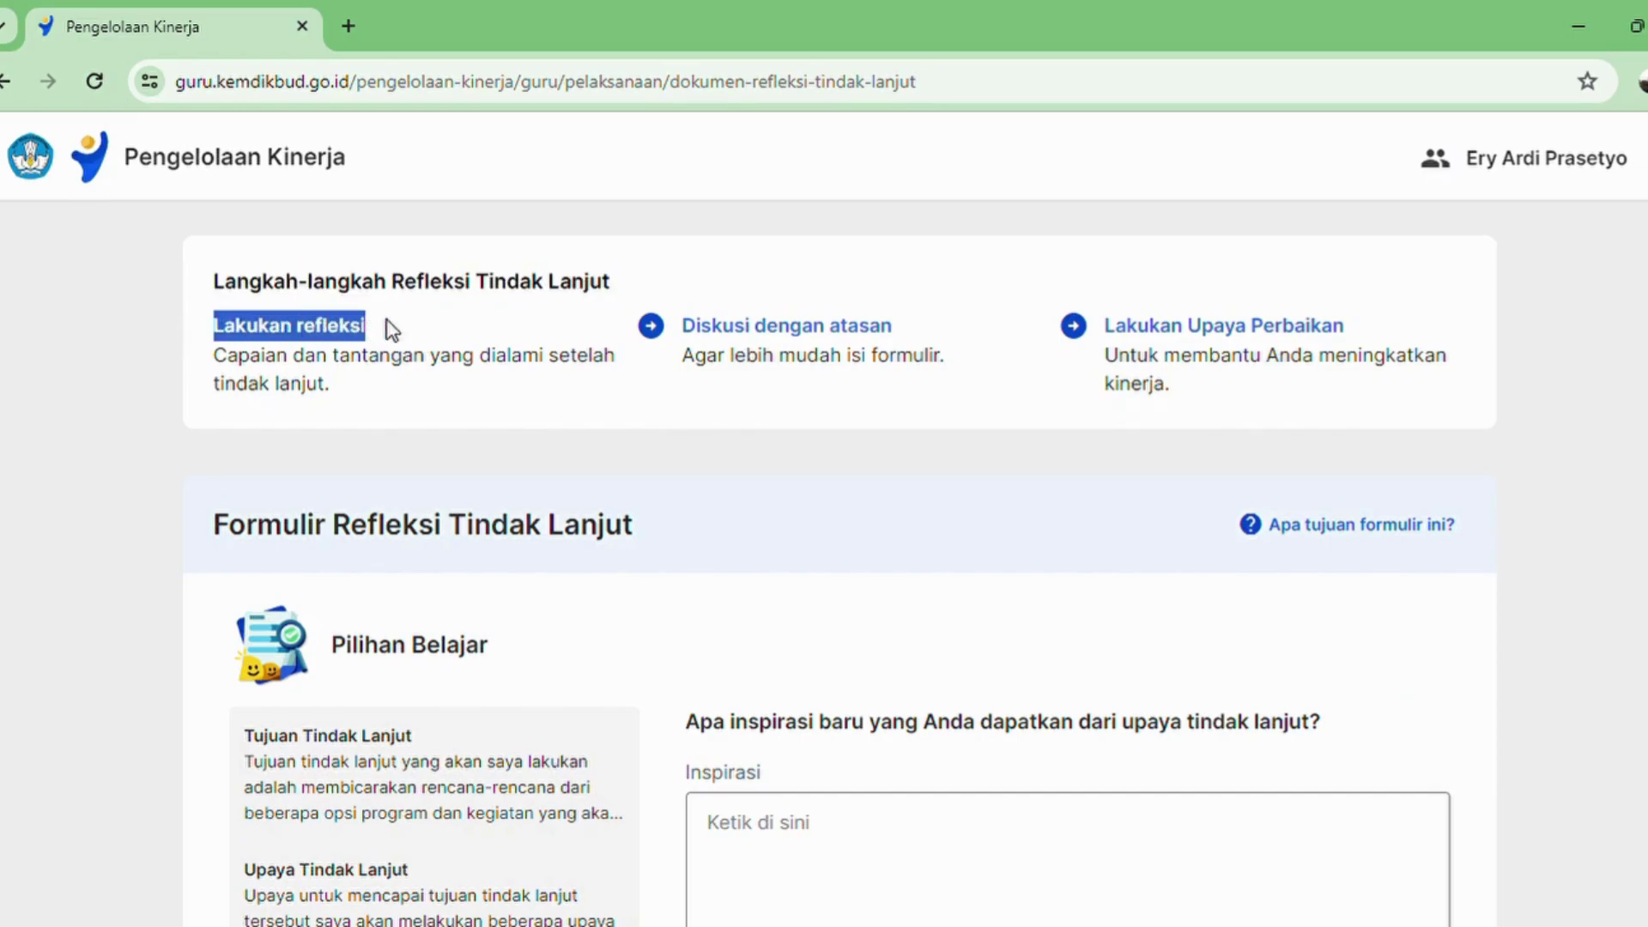
left_click_drag(215, 360, 317, 399)
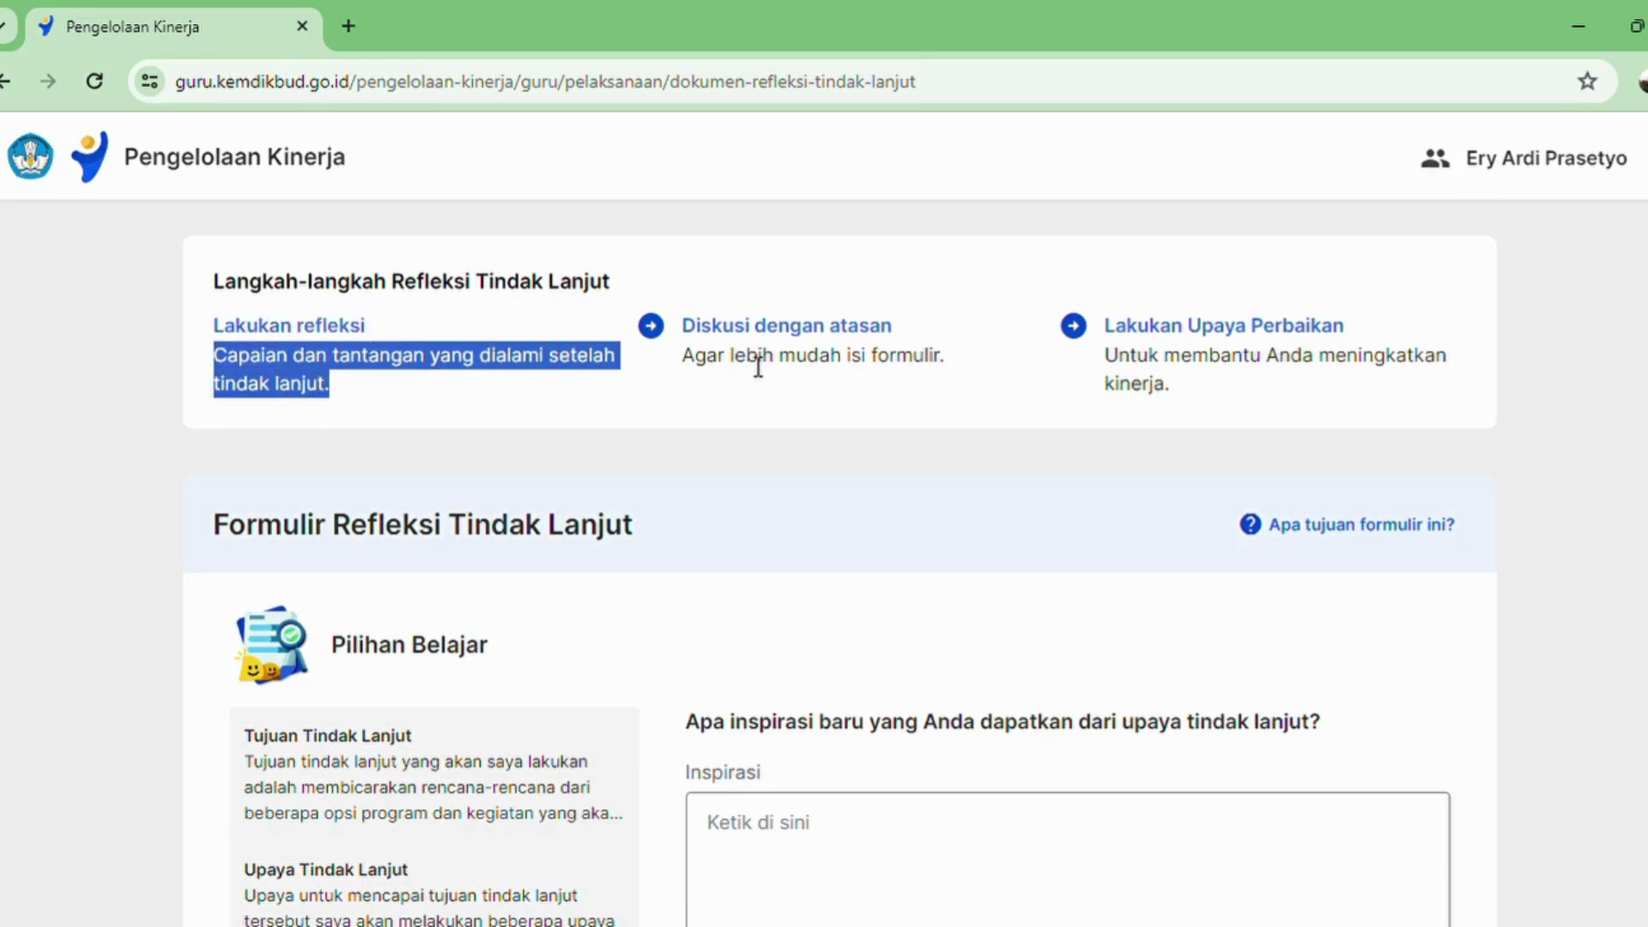
left_click_drag(682, 327, 904, 327)
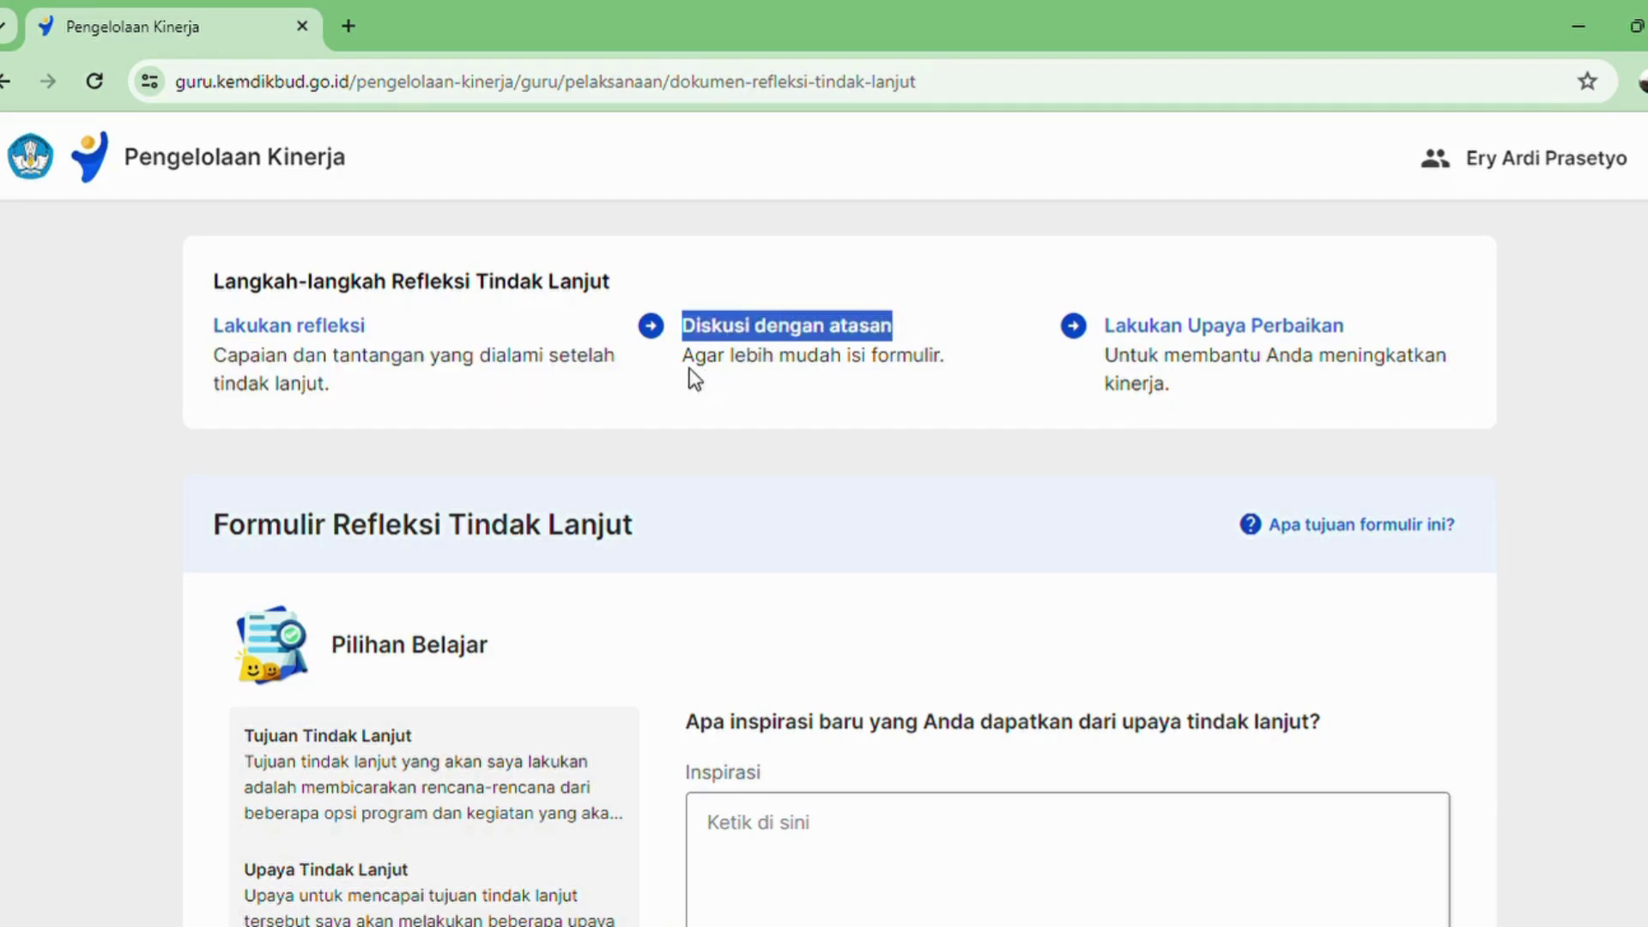
left_click_drag(667, 360, 949, 372)
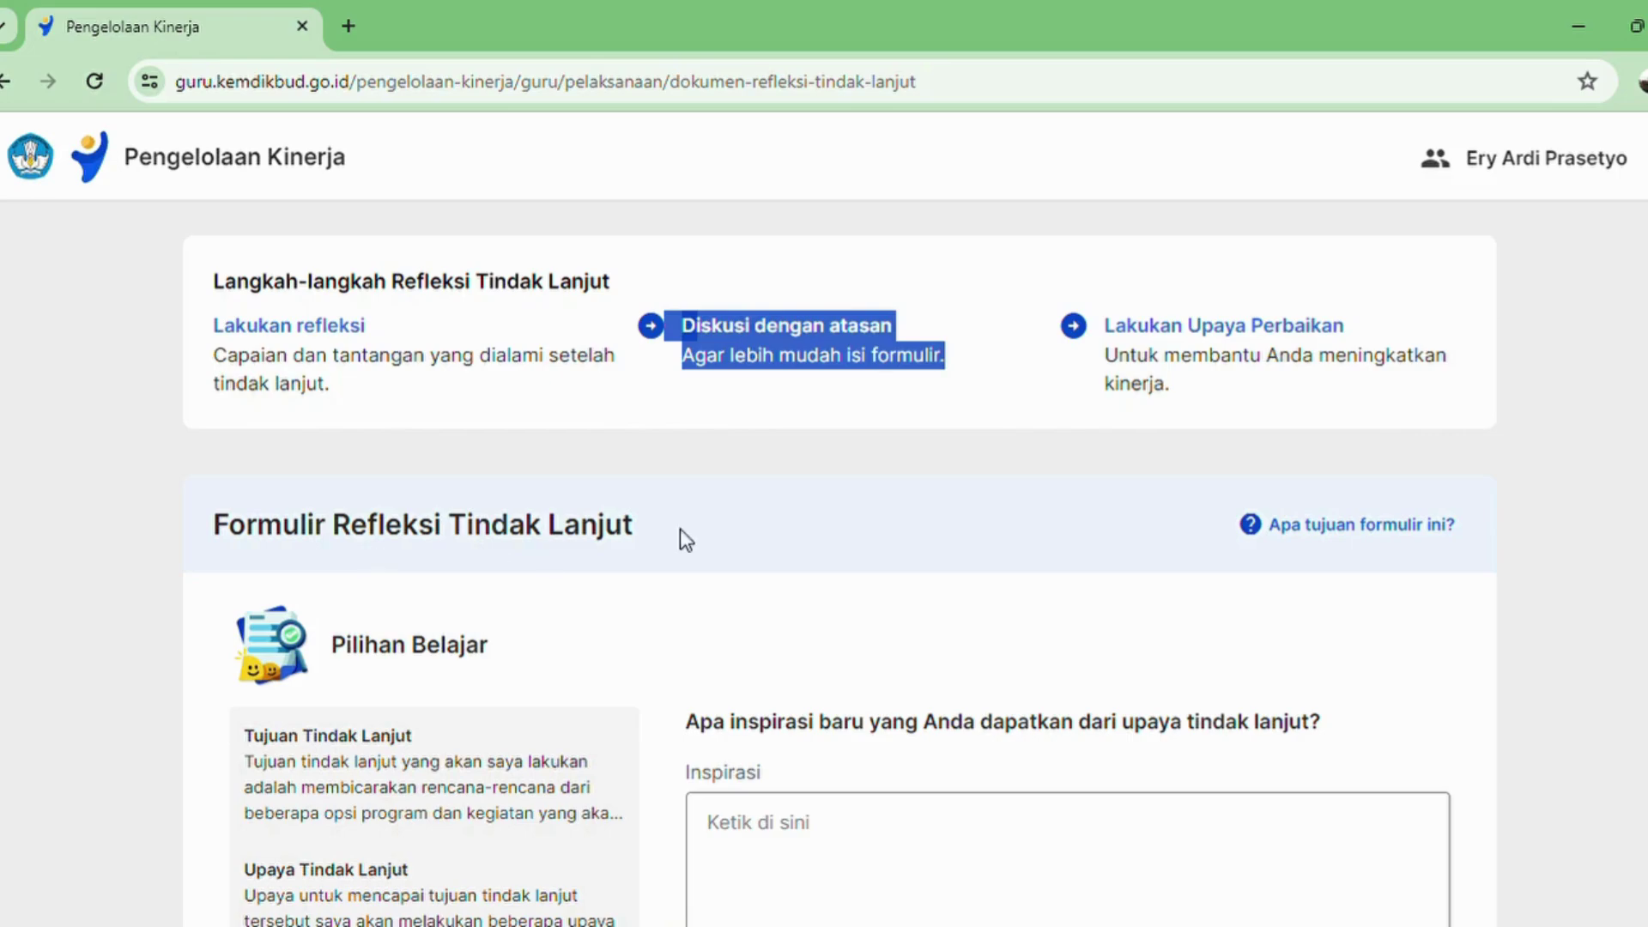
left_click(868, 375)
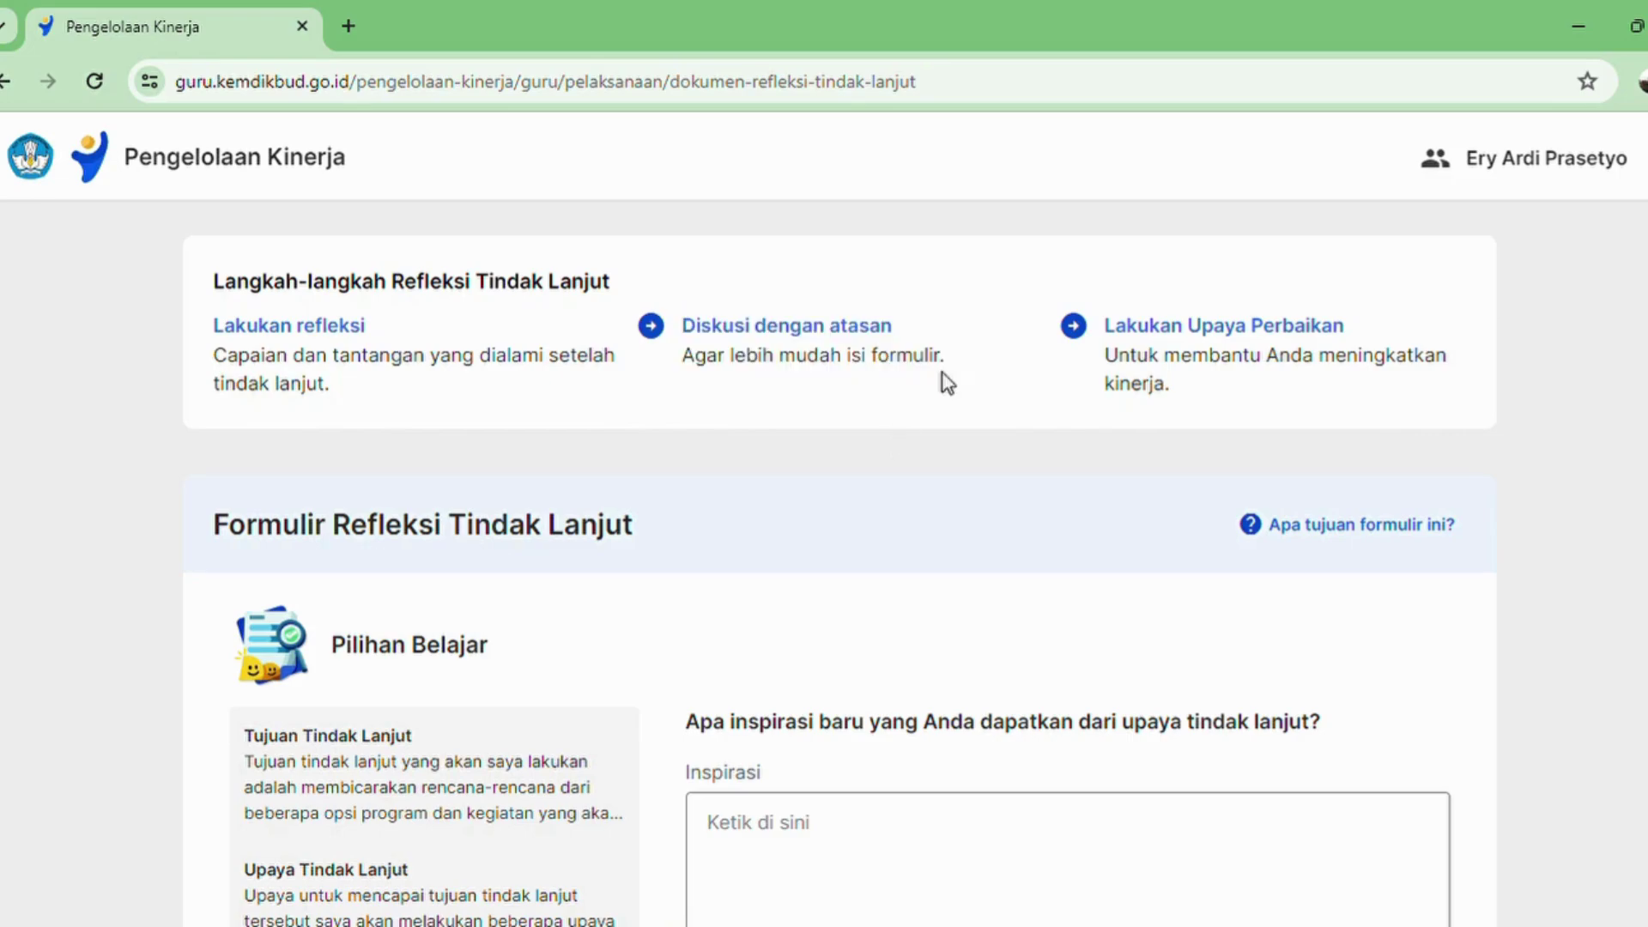
left_click_drag(951, 355, 178, 333)
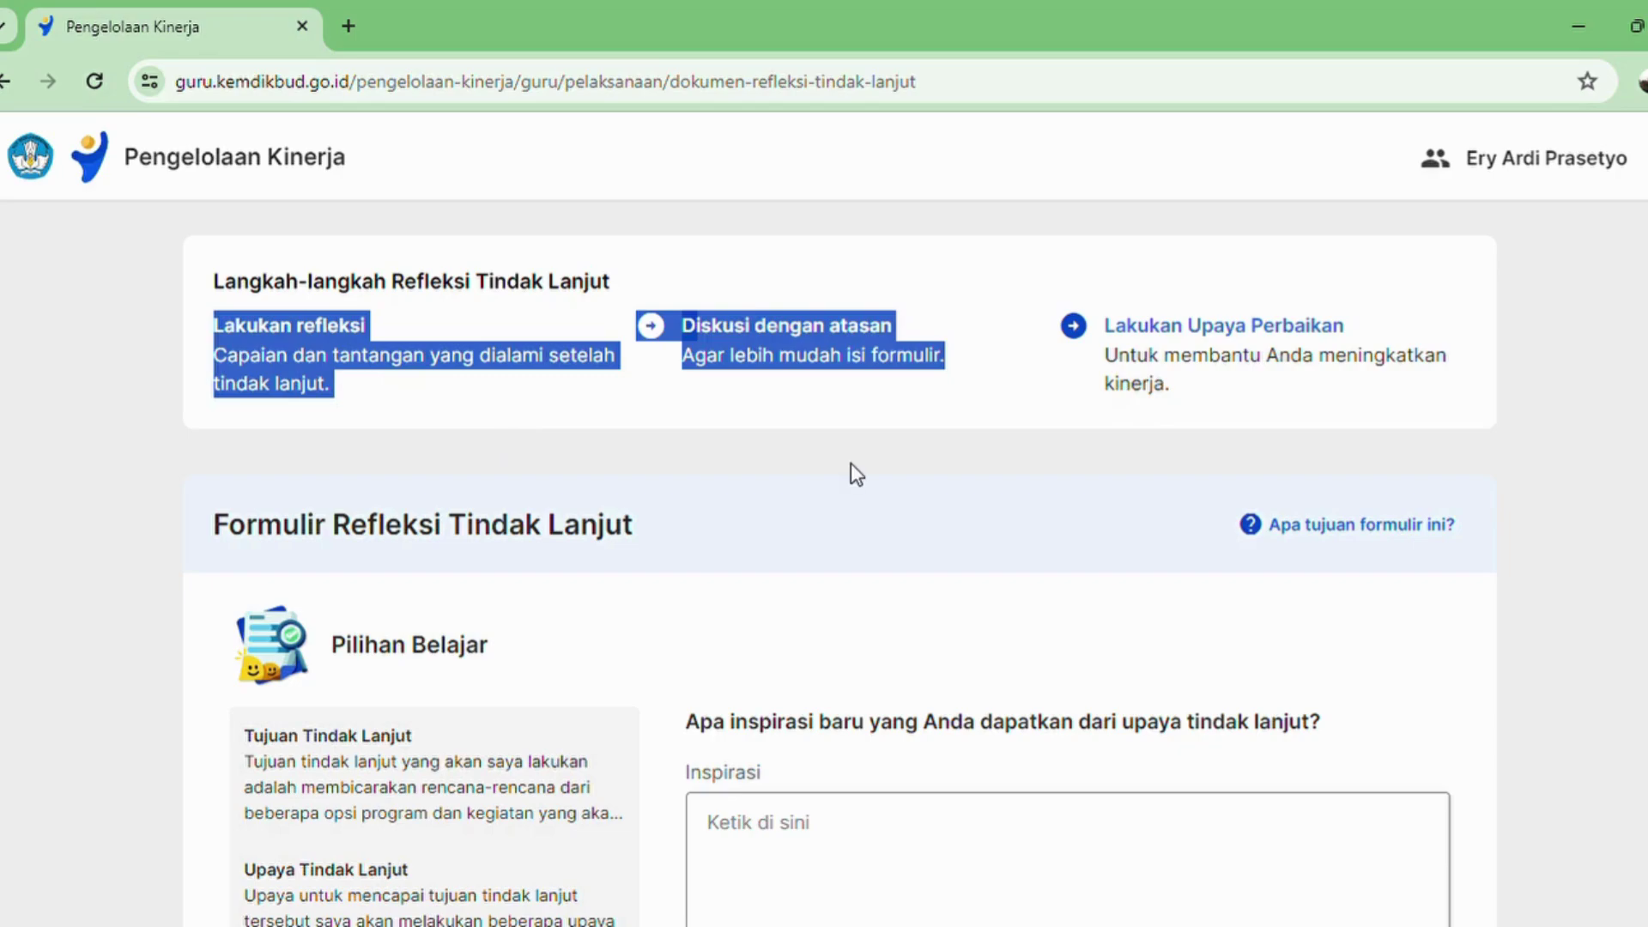
left_click(1155, 333)
left_click_drag(1107, 328, 1315, 346)
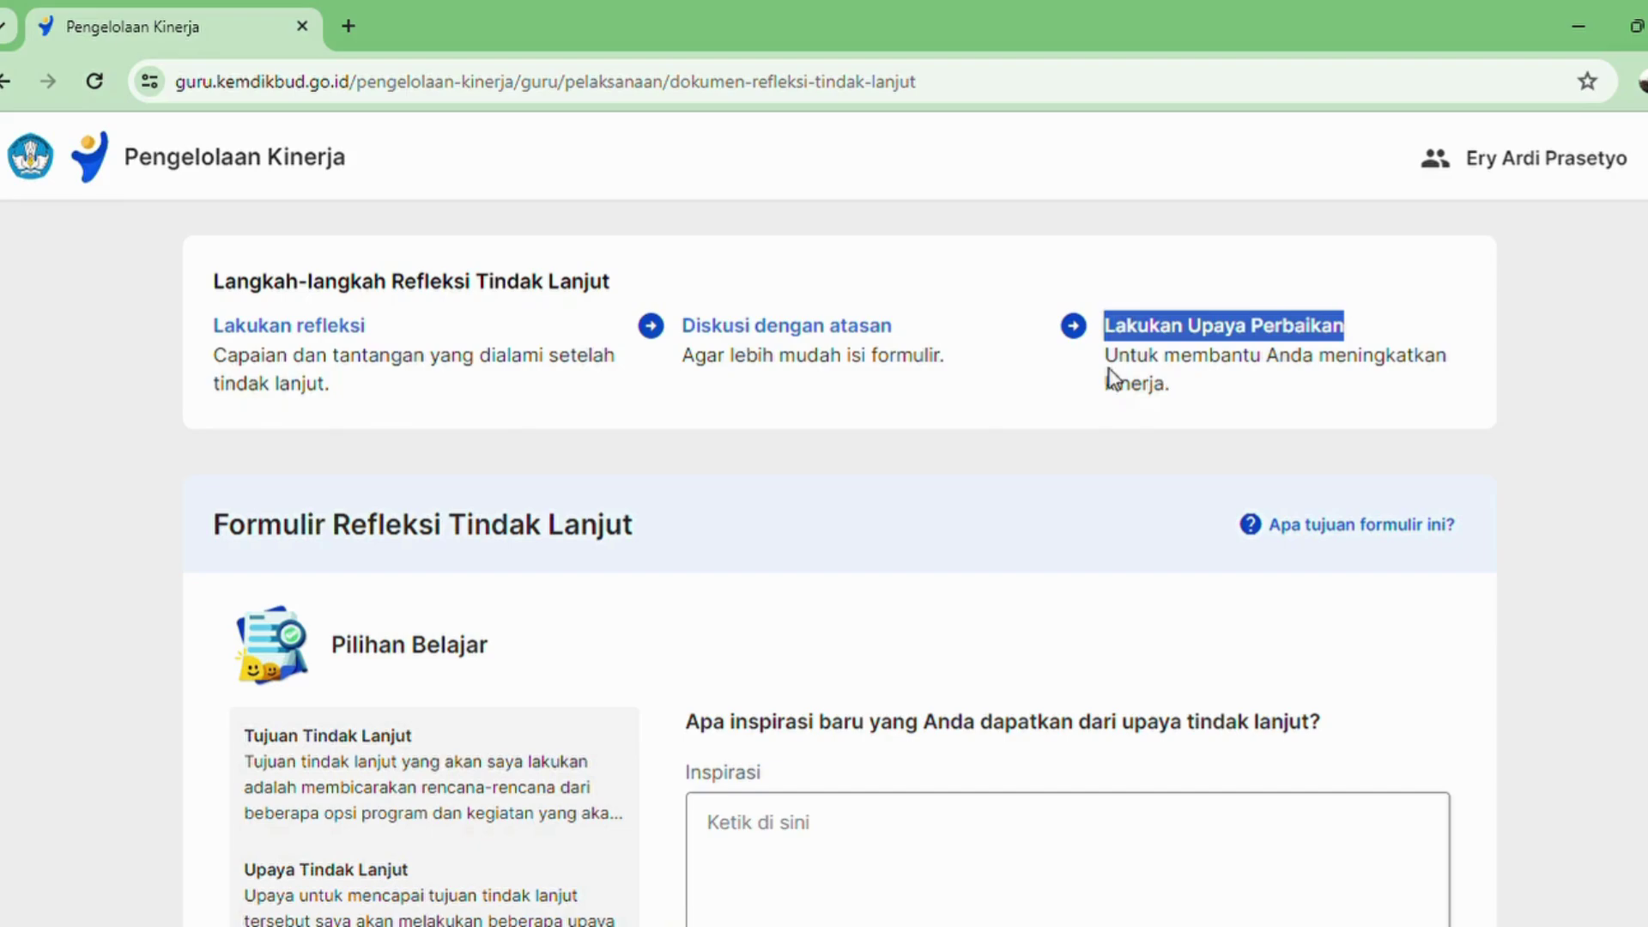
left_click_drag(1103, 355, 1317, 391)
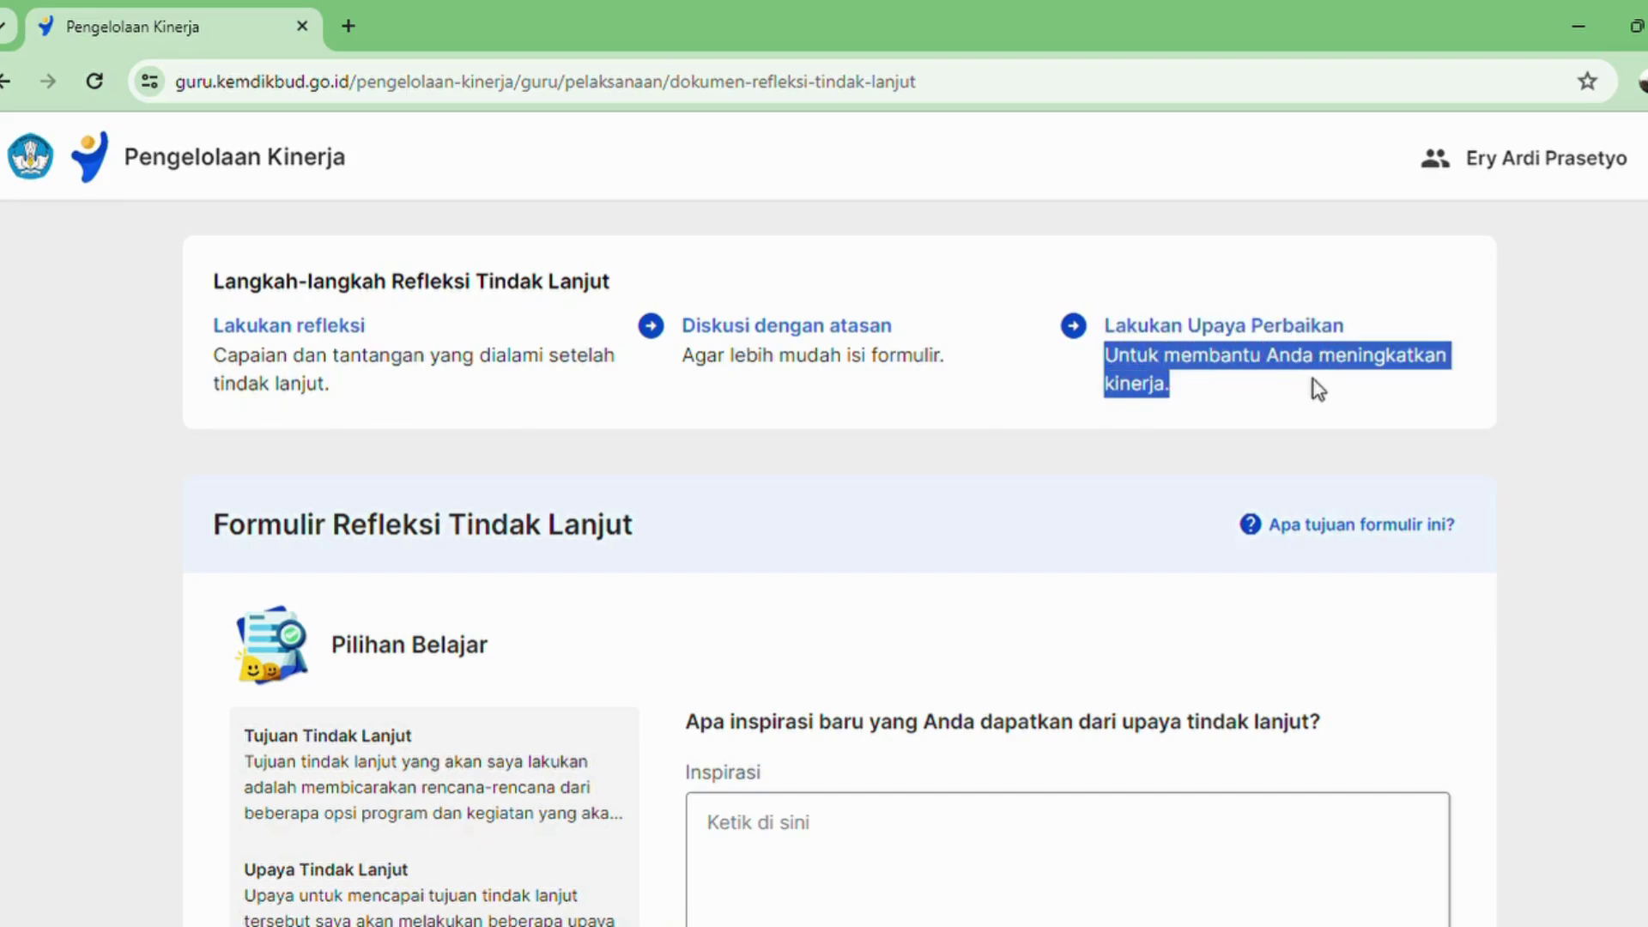
left_click(845, 540)
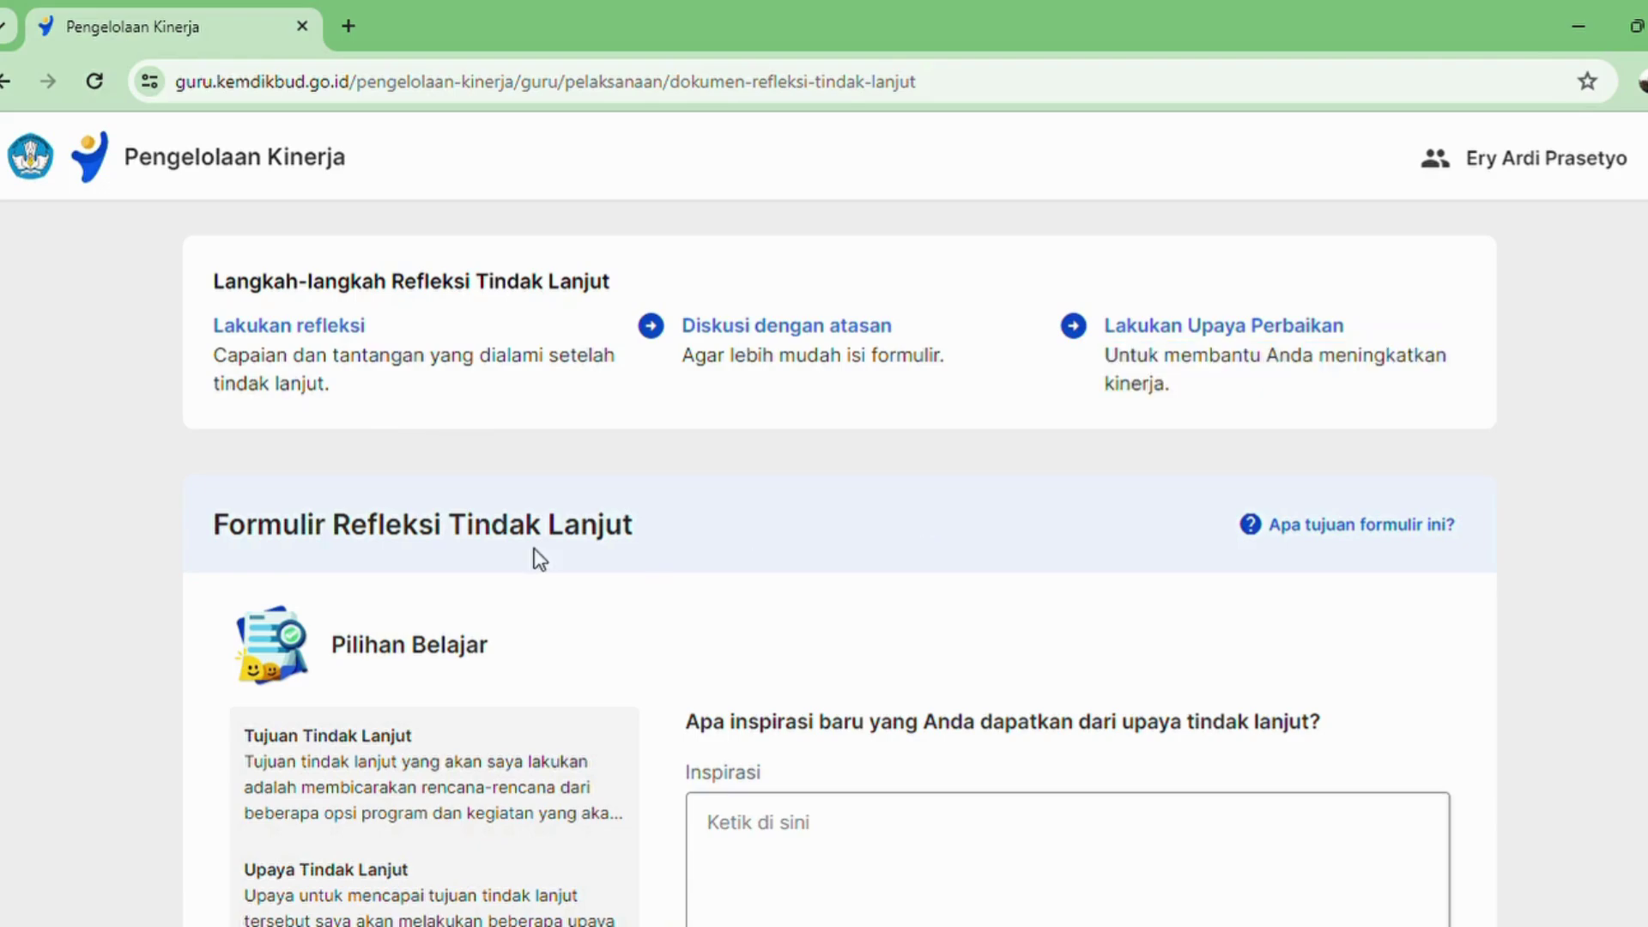
scroll(699, 620, "down", 1)
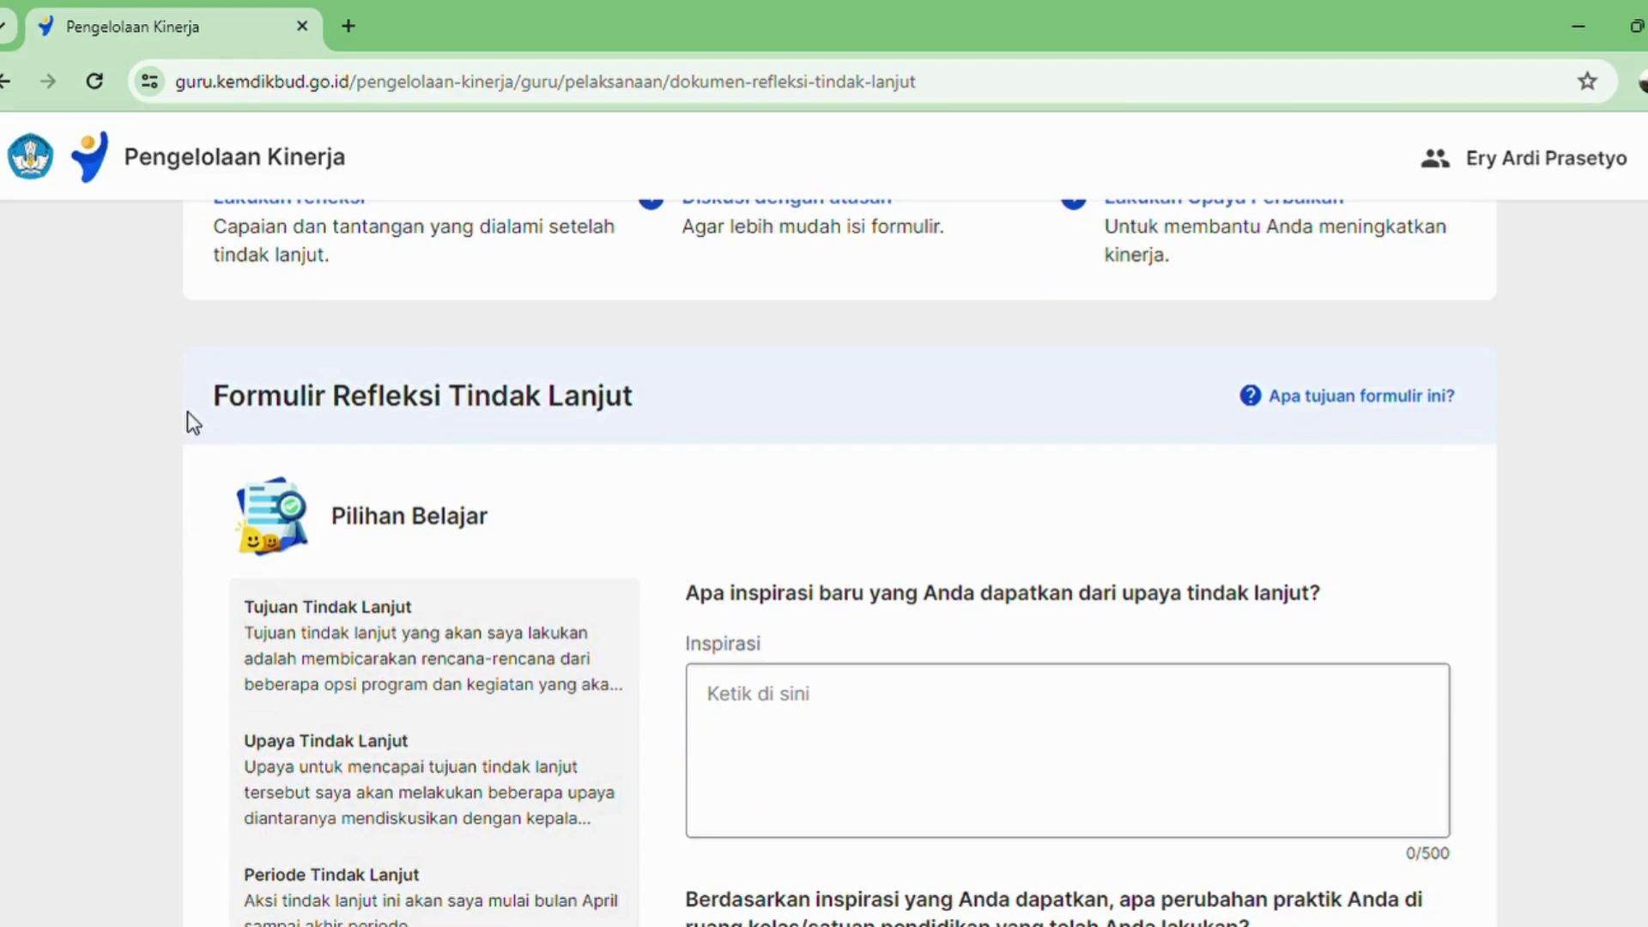
scroll(633, 449, "down", 2)
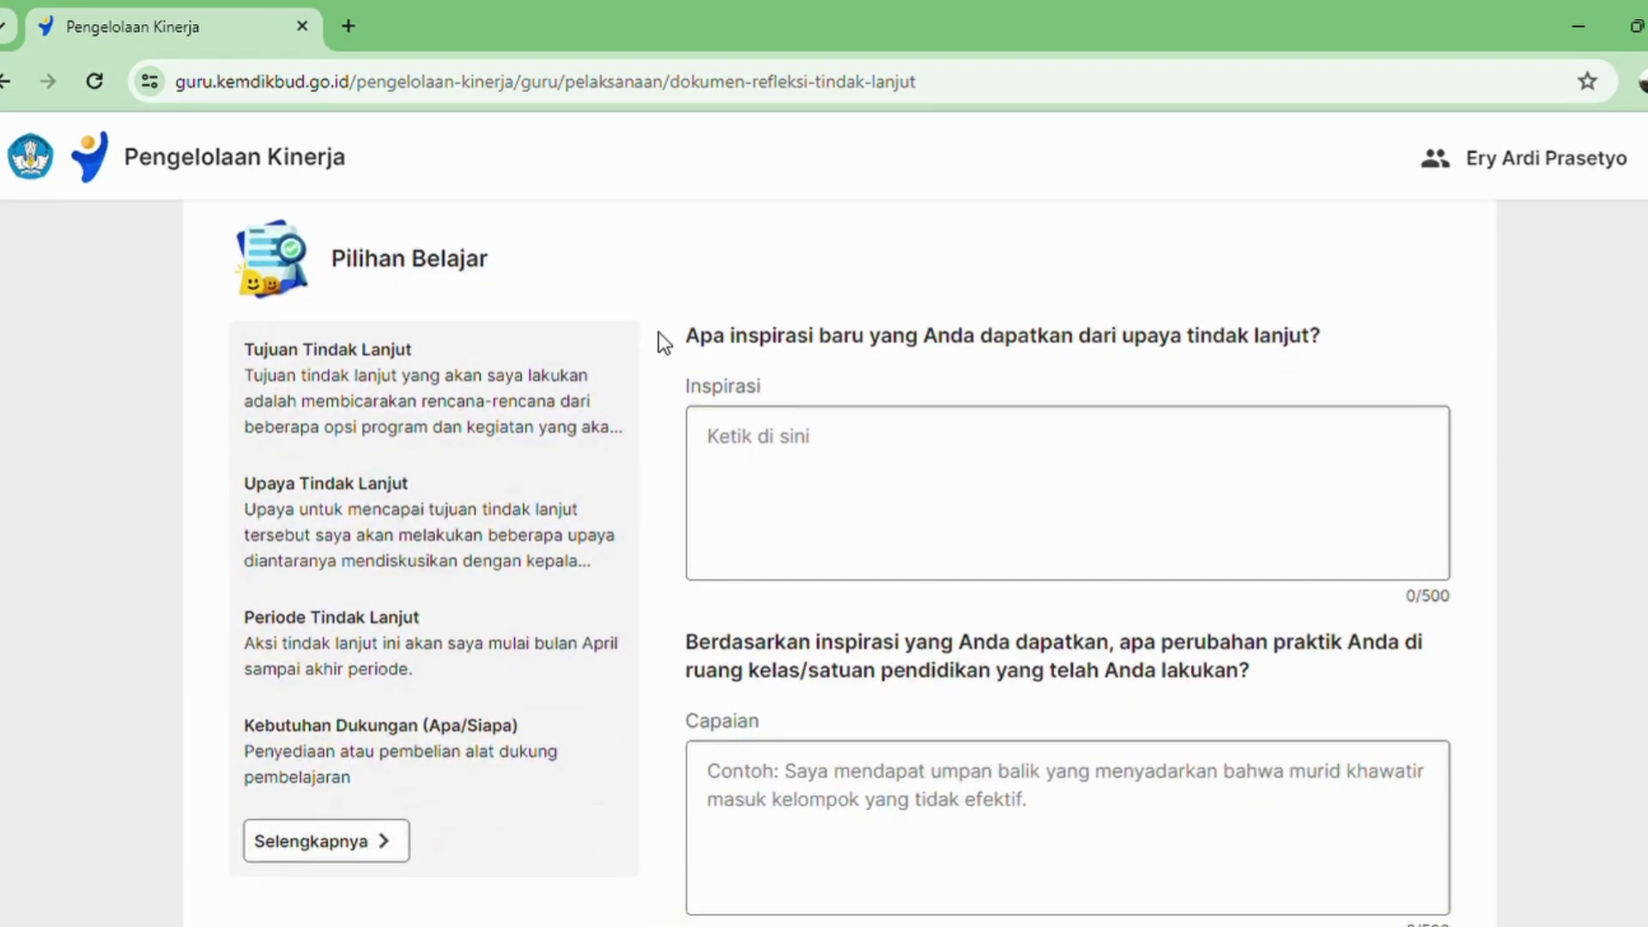
- Read the four Pilihan Belajar questions covering Inspirasi, Capaian, Tantangan and Upaya Perbaikan in the reflection form
left_click_drag(674, 335, 1346, 338)
scroll(743, 492, "down", 3)
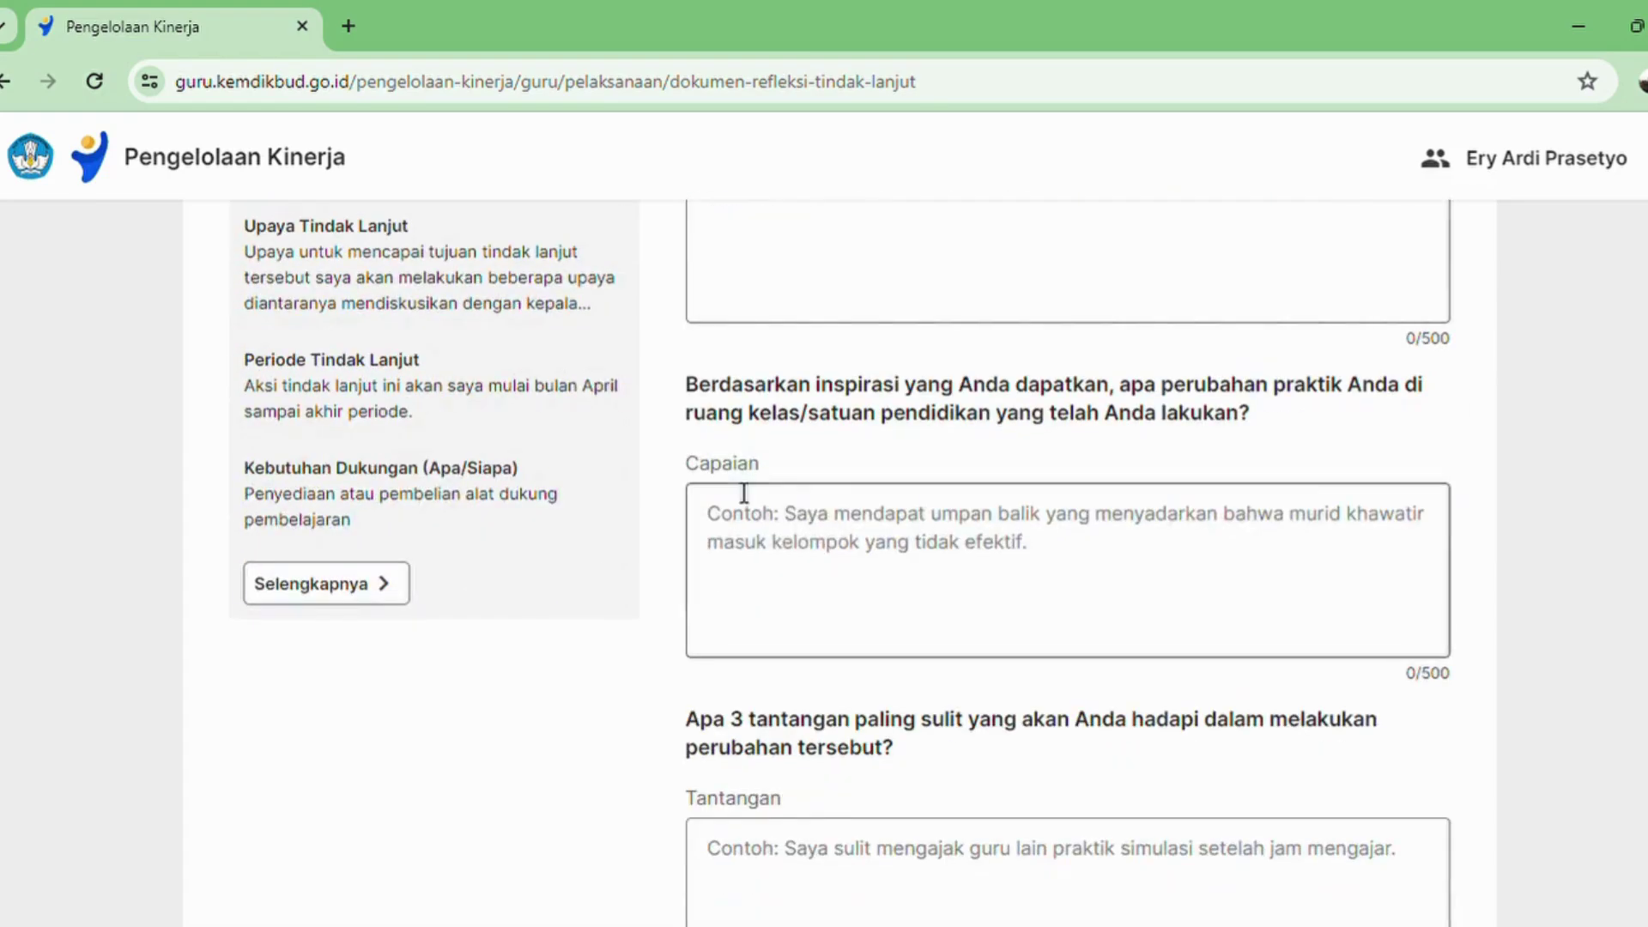
left_click_drag(684, 384, 1377, 409)
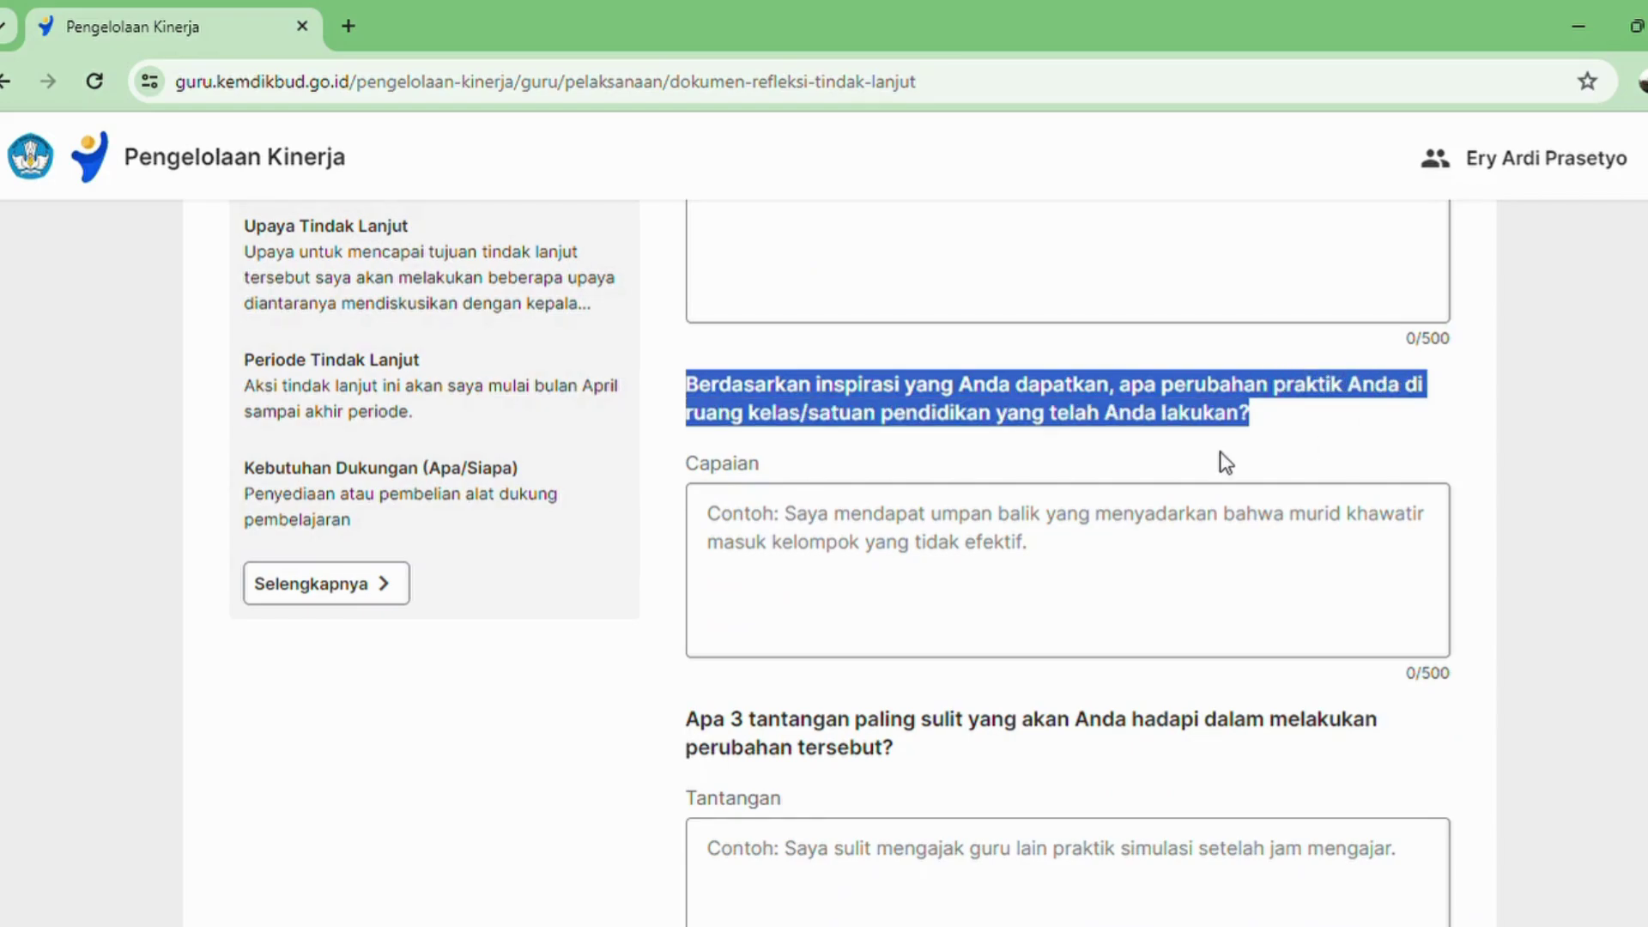
scroll(1061, 489, "down", 3)
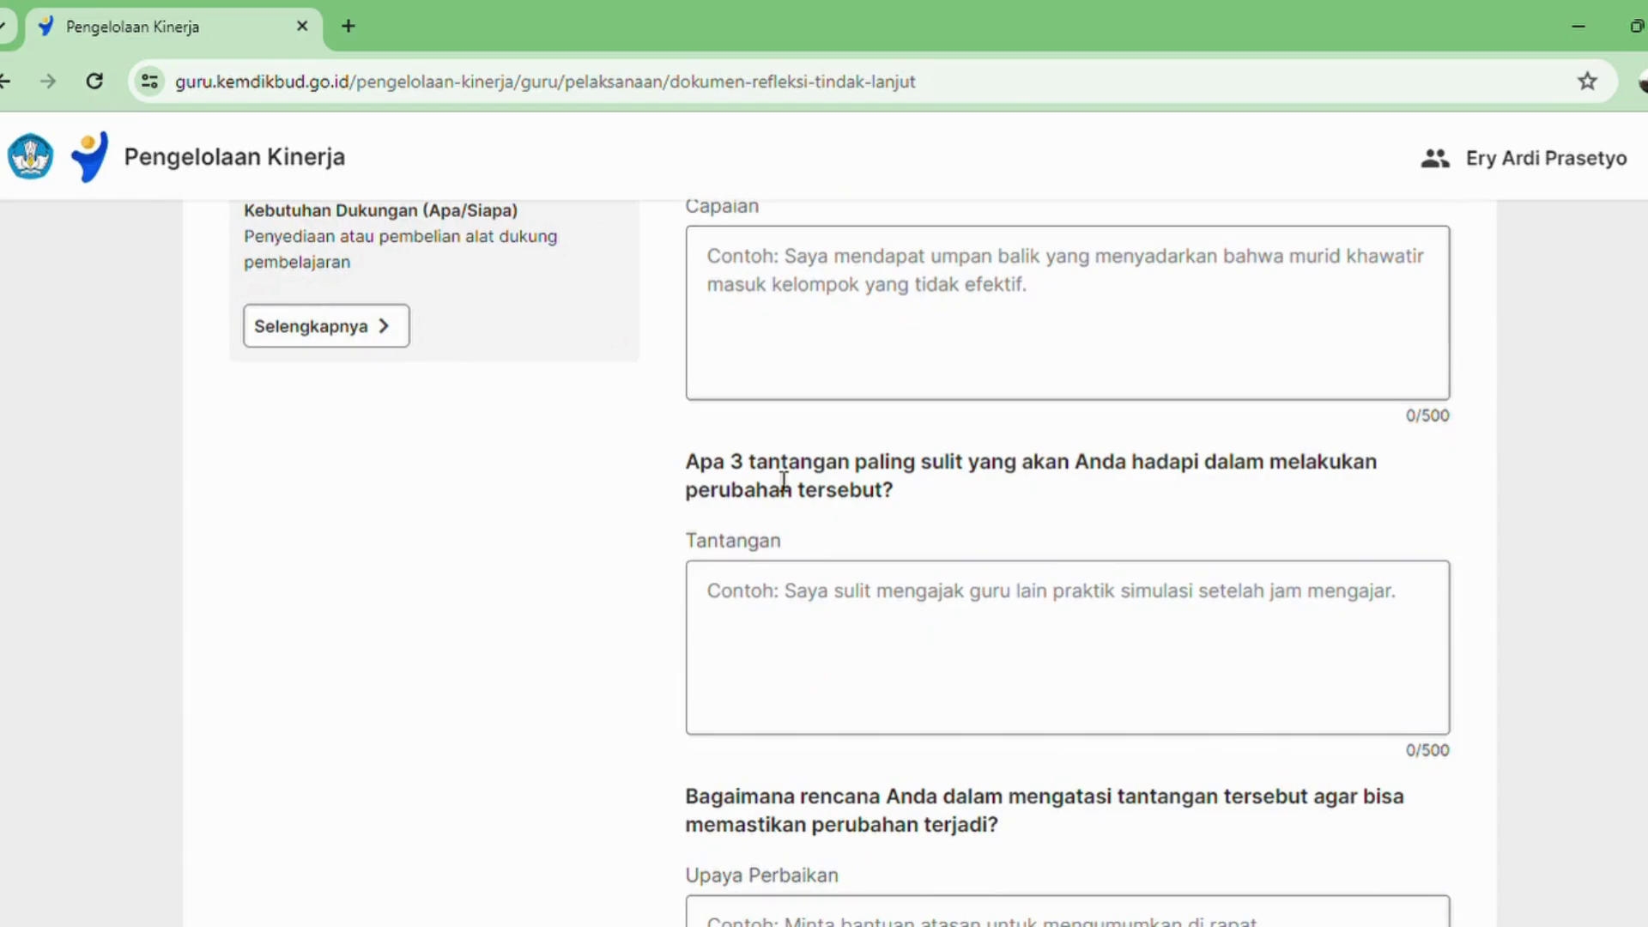
left_click_drag(687, 477, 1321, 490)
scroll(872, 507, "down", 3)
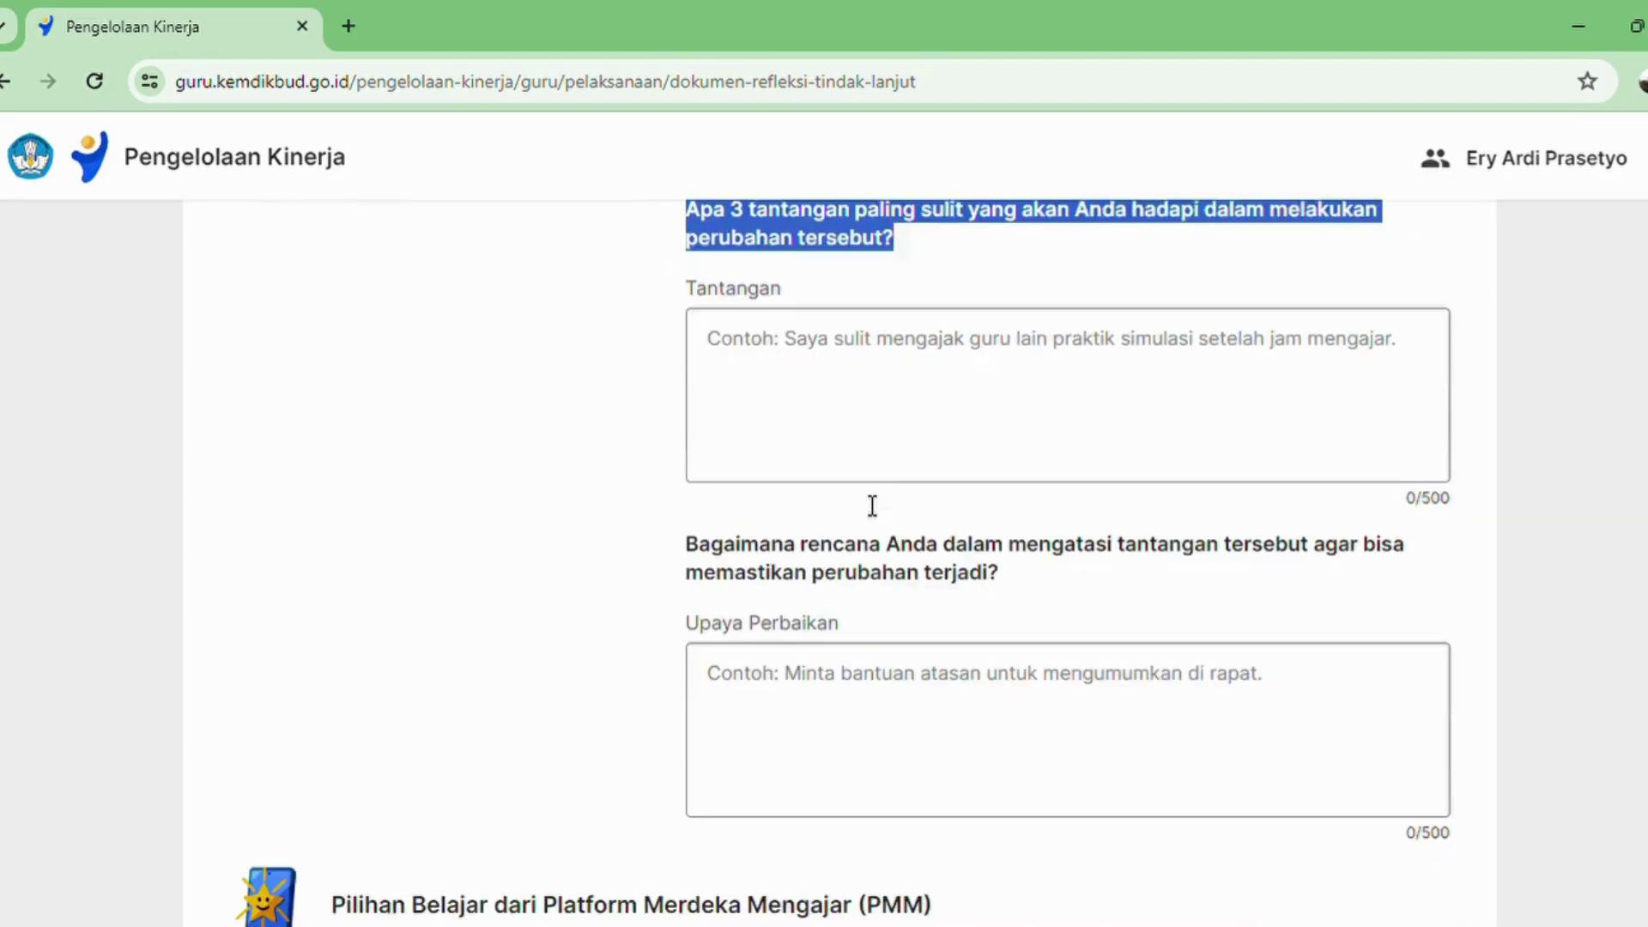
scroll(742, 520, "down", 3)
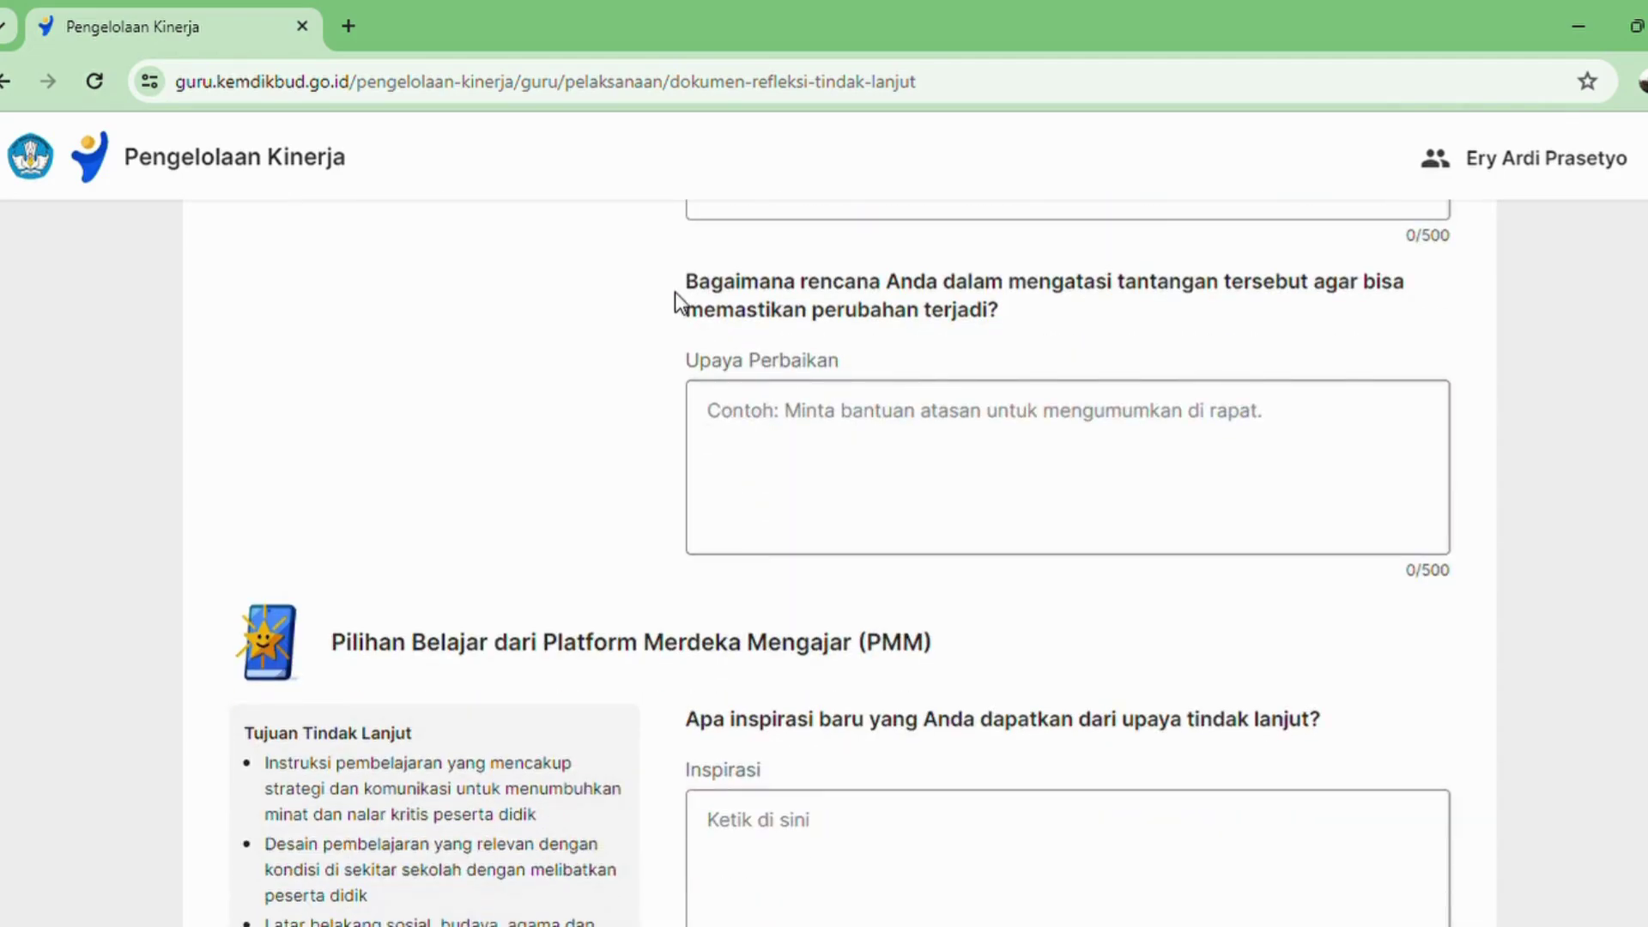
left_click_drag(674, 292, 1032, 318)
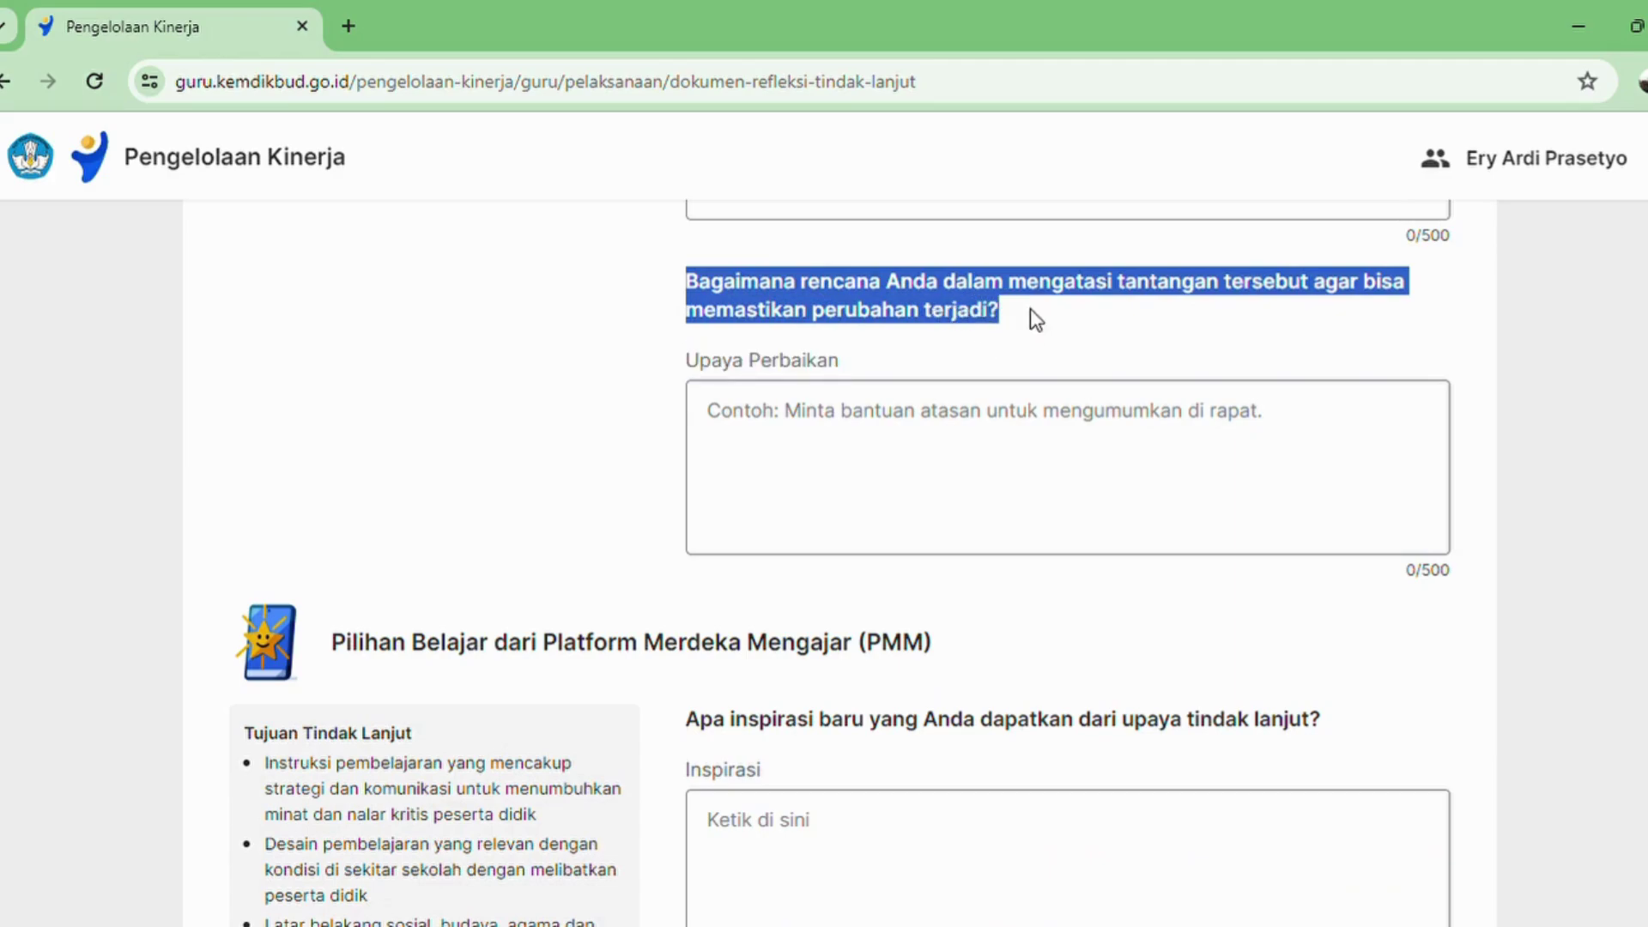
- Compare the Pilihan Belajar section with the Pilihan Belajar dari Platform Merdeka Mengajar (PMM) section of the form
scroll(1020, 619, "up", 6)
scroll(905, 515, "down", 6)
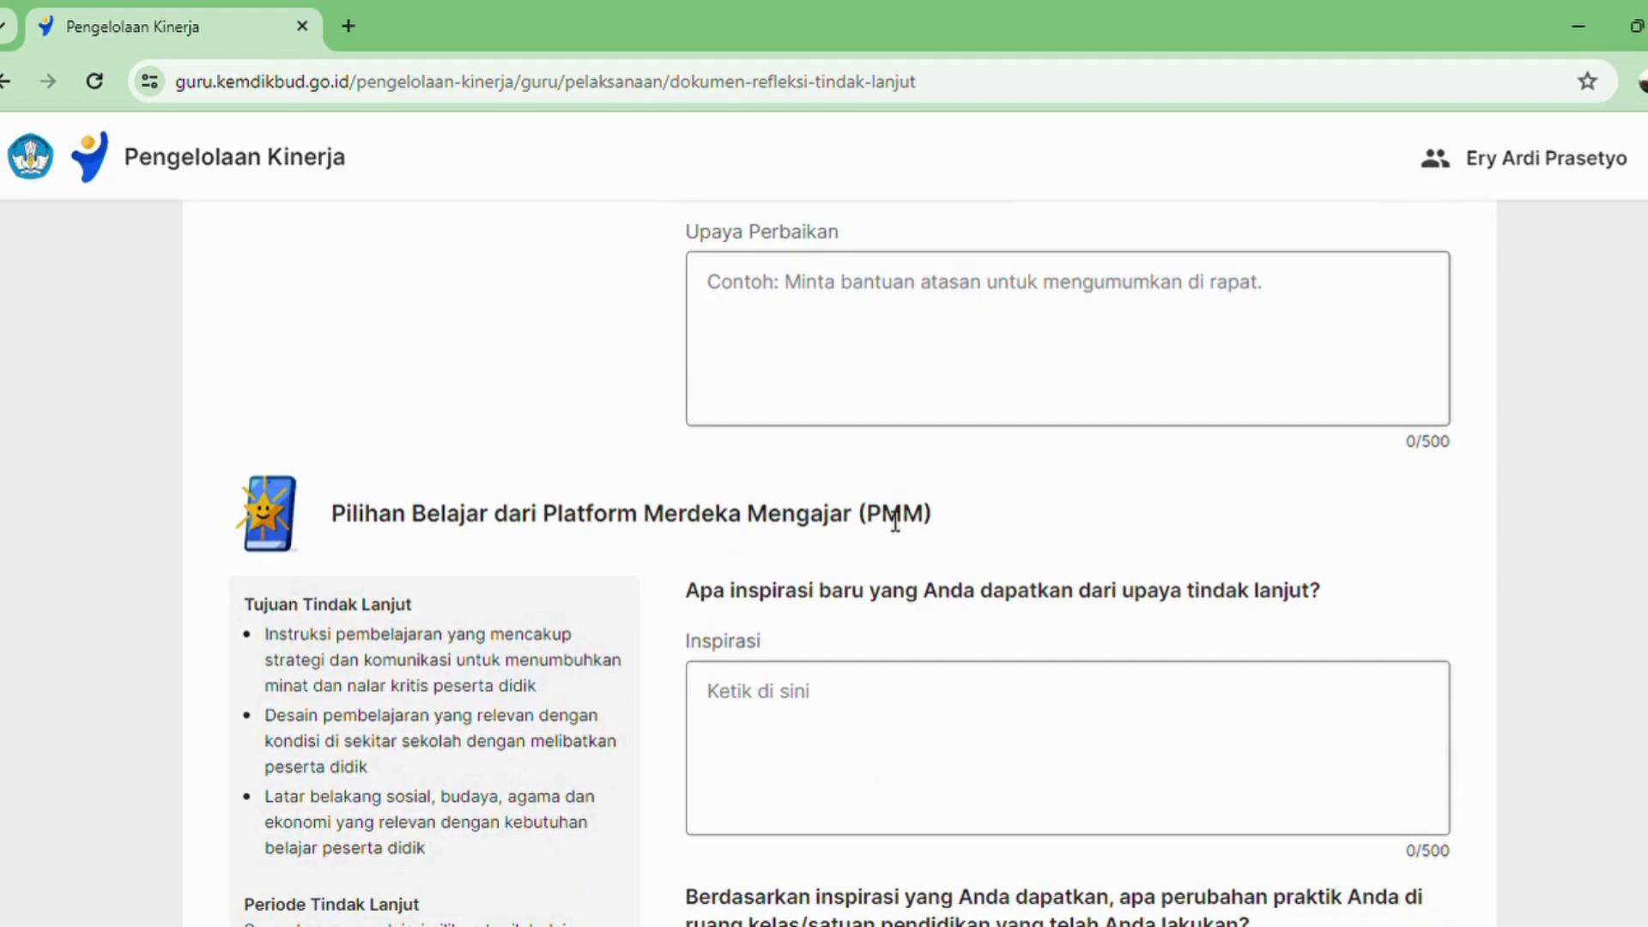
scroll(802, 497, "up", 10)
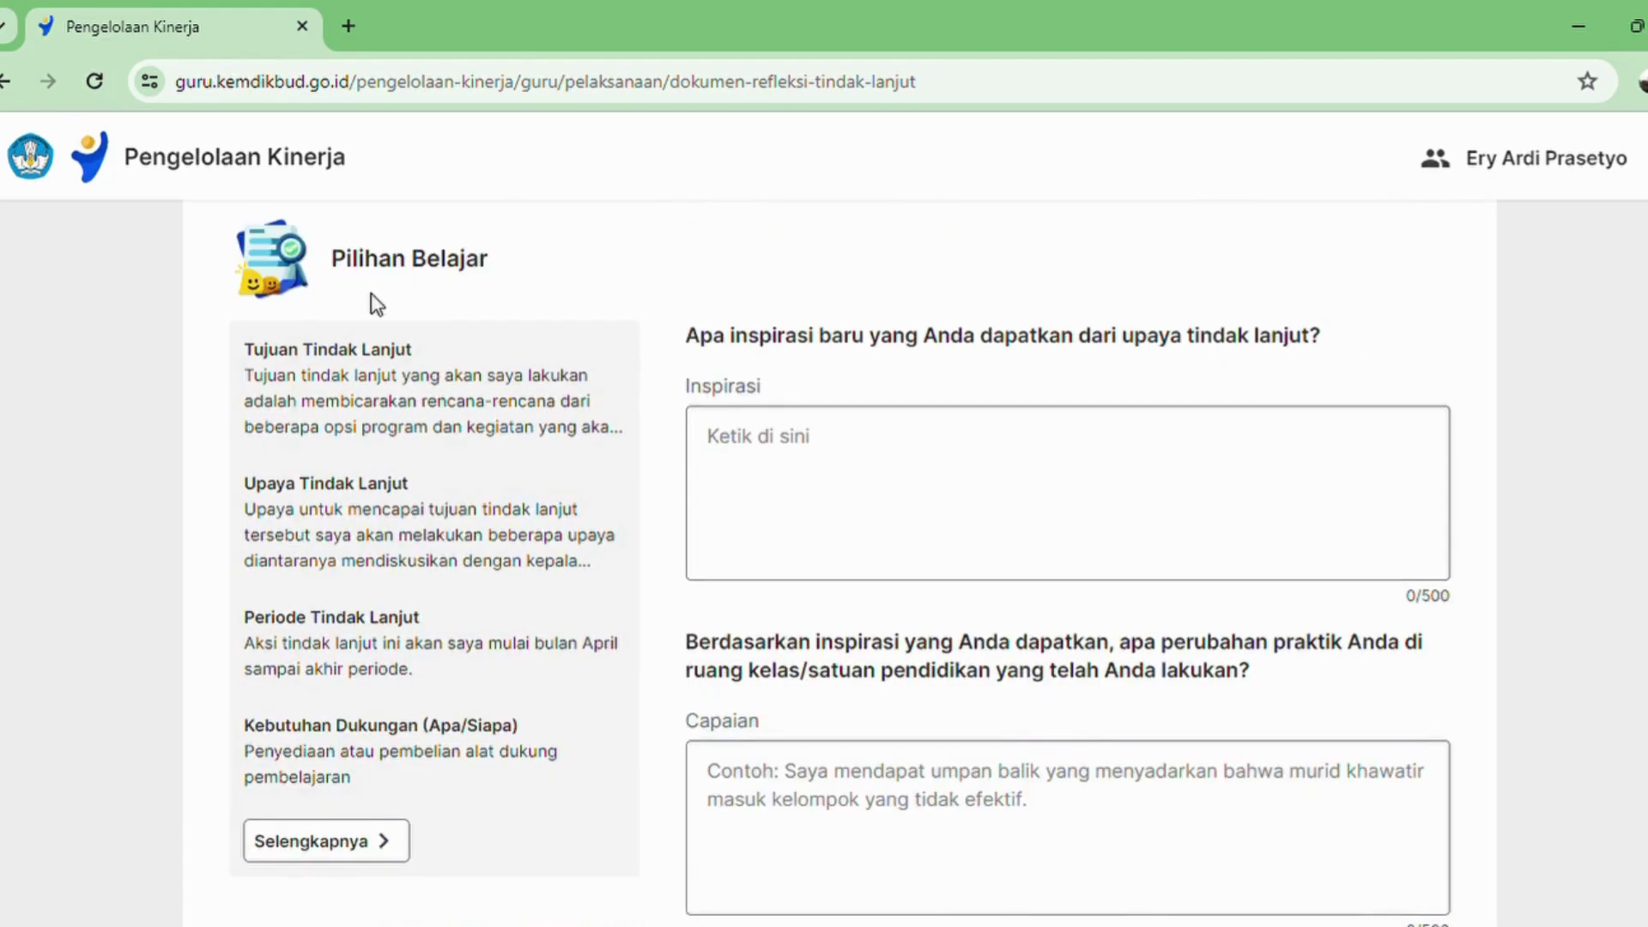
left_click_drag(366, 287, 494, 258)
scroll(684, 554, "down", 8)
scroll(681, 573, "down", 5)
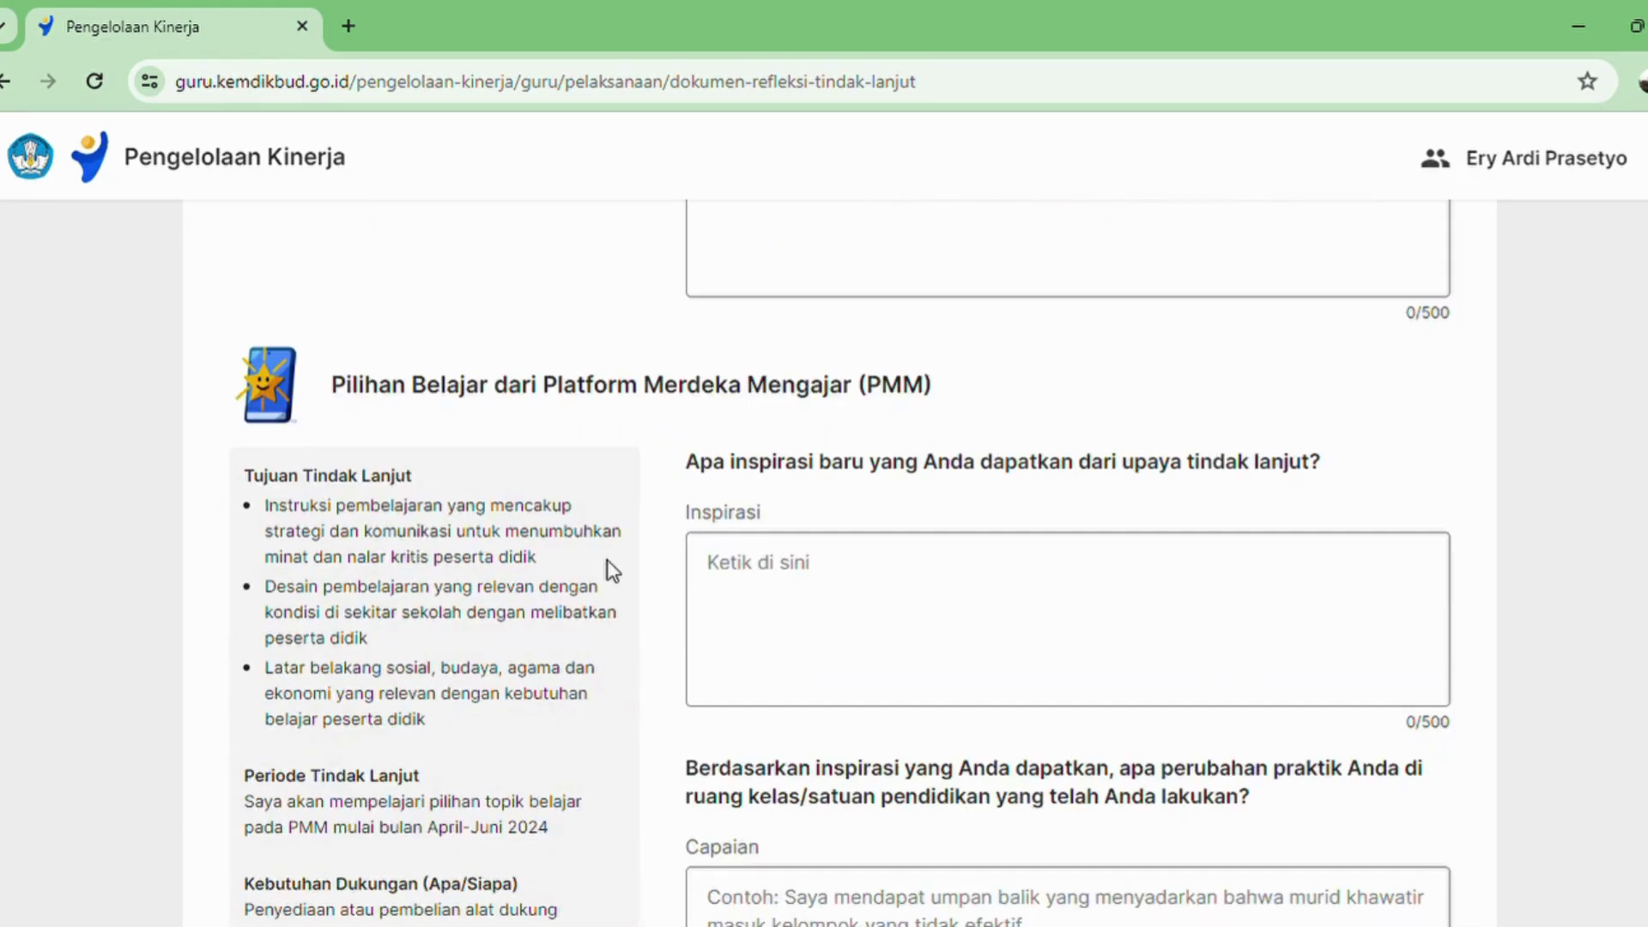
left_click_drag(347, 383, 893, 361)
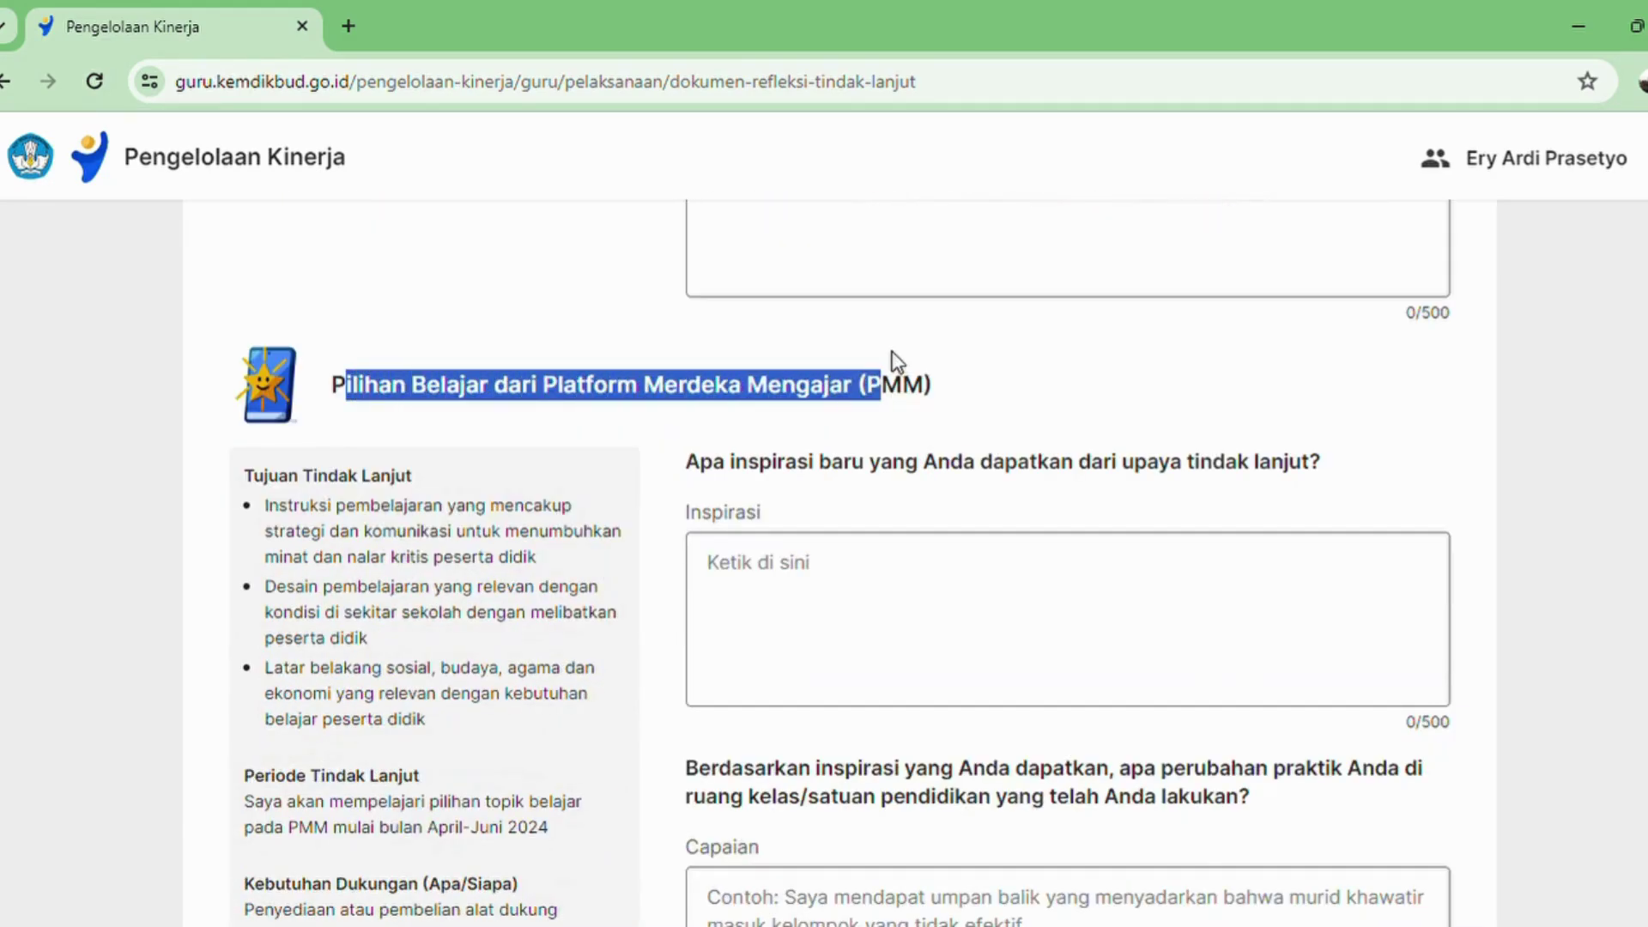
scroll(897, 423, "down", 8)
scroll(864, 430, "up", 20)
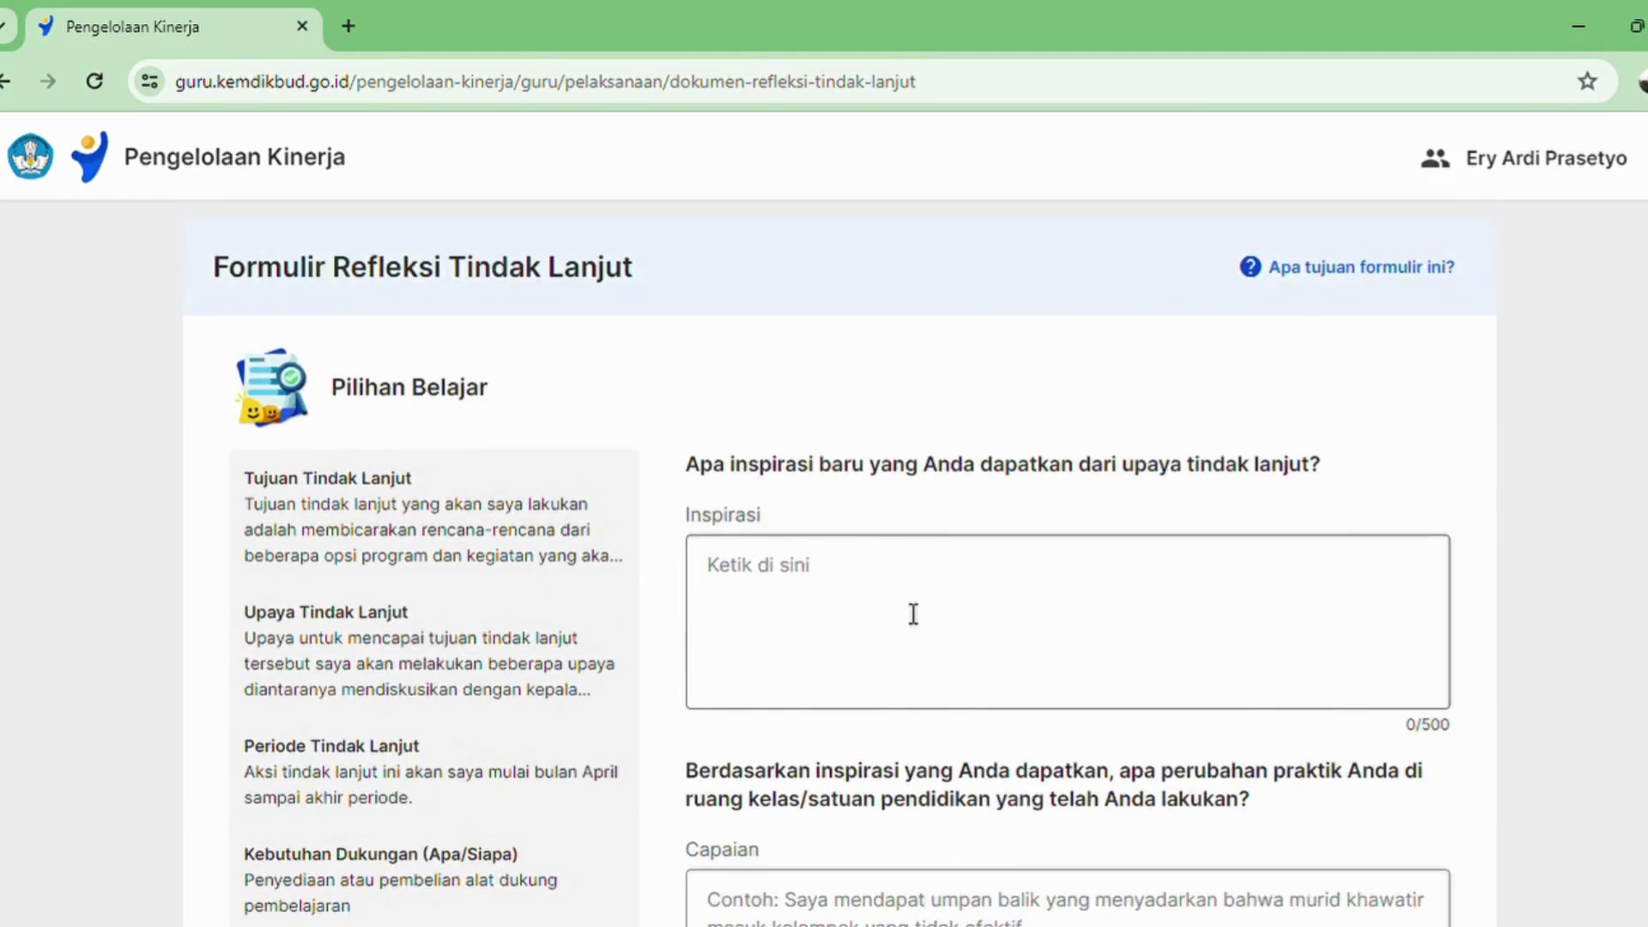
- View the full Pilihan Belajar follow-up plan behind the Inspirasi question, then return to the form
left_click_drag(962, 477, 1148, 471)
left_click(879, 613)
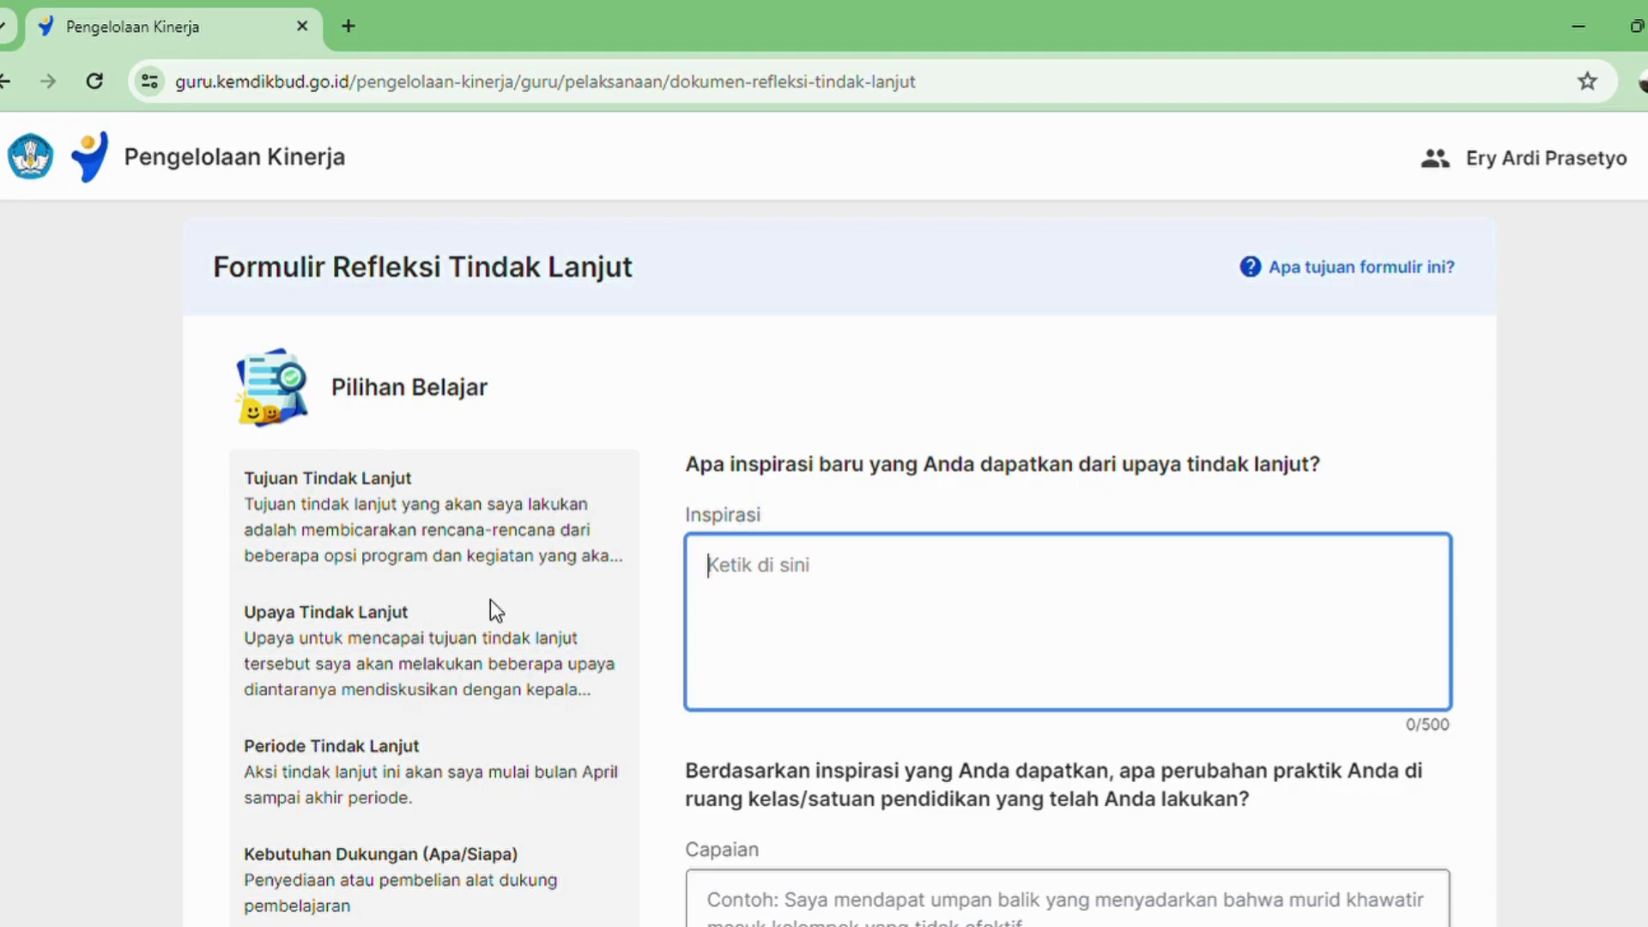
scroll(490, 599, "down", 3)
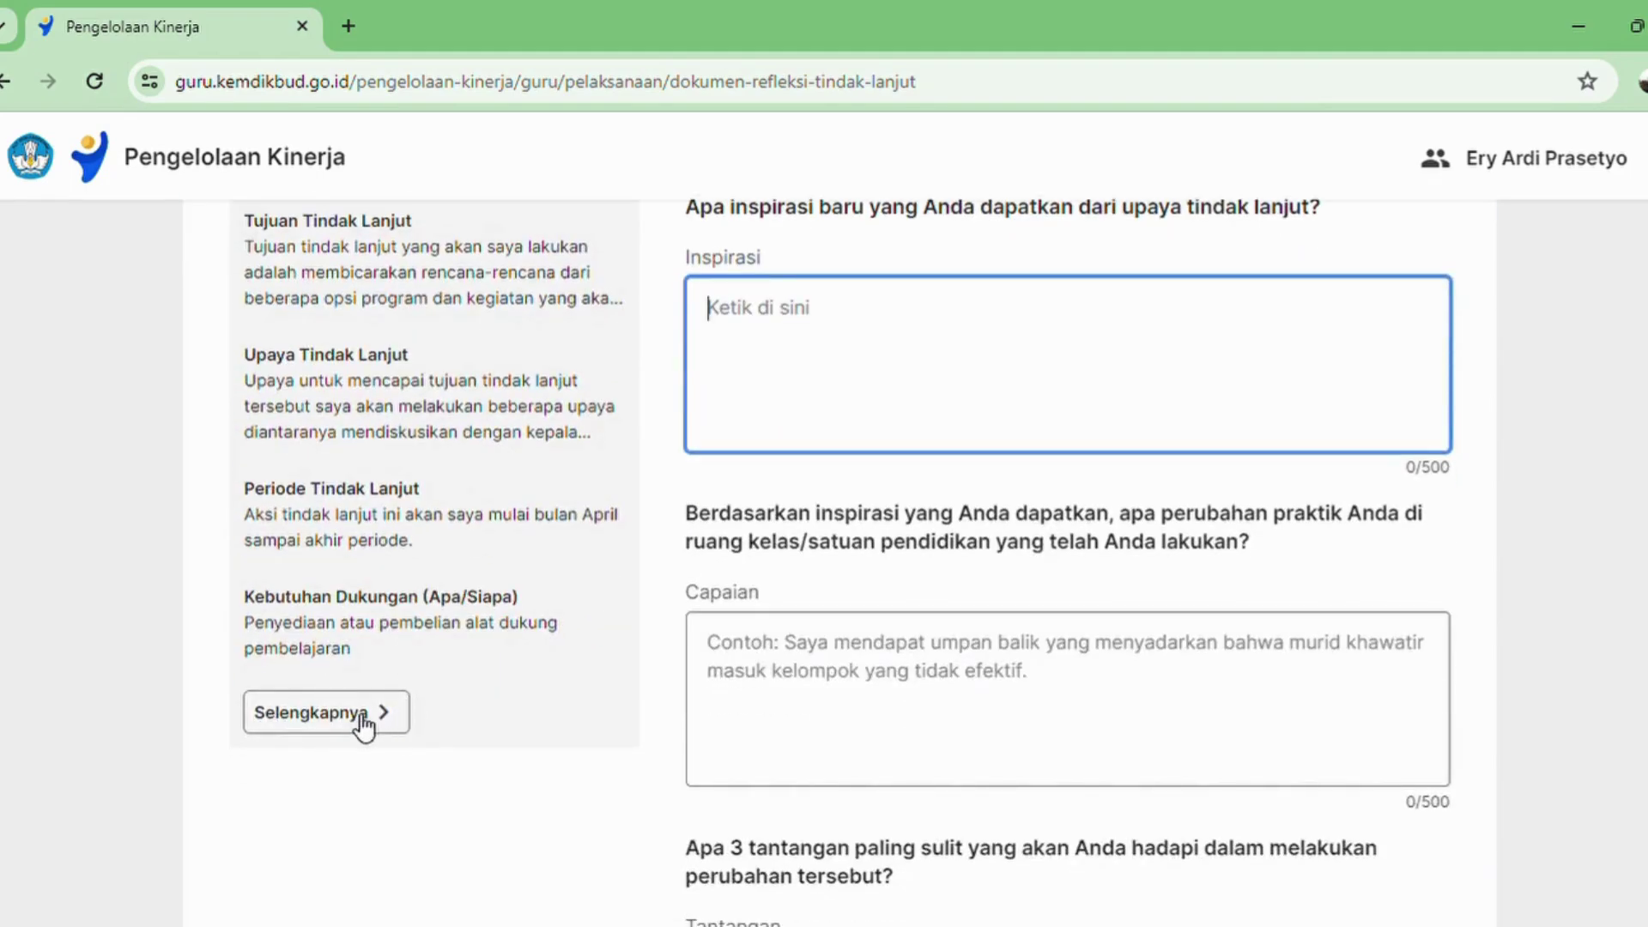
left_click(346, 716)
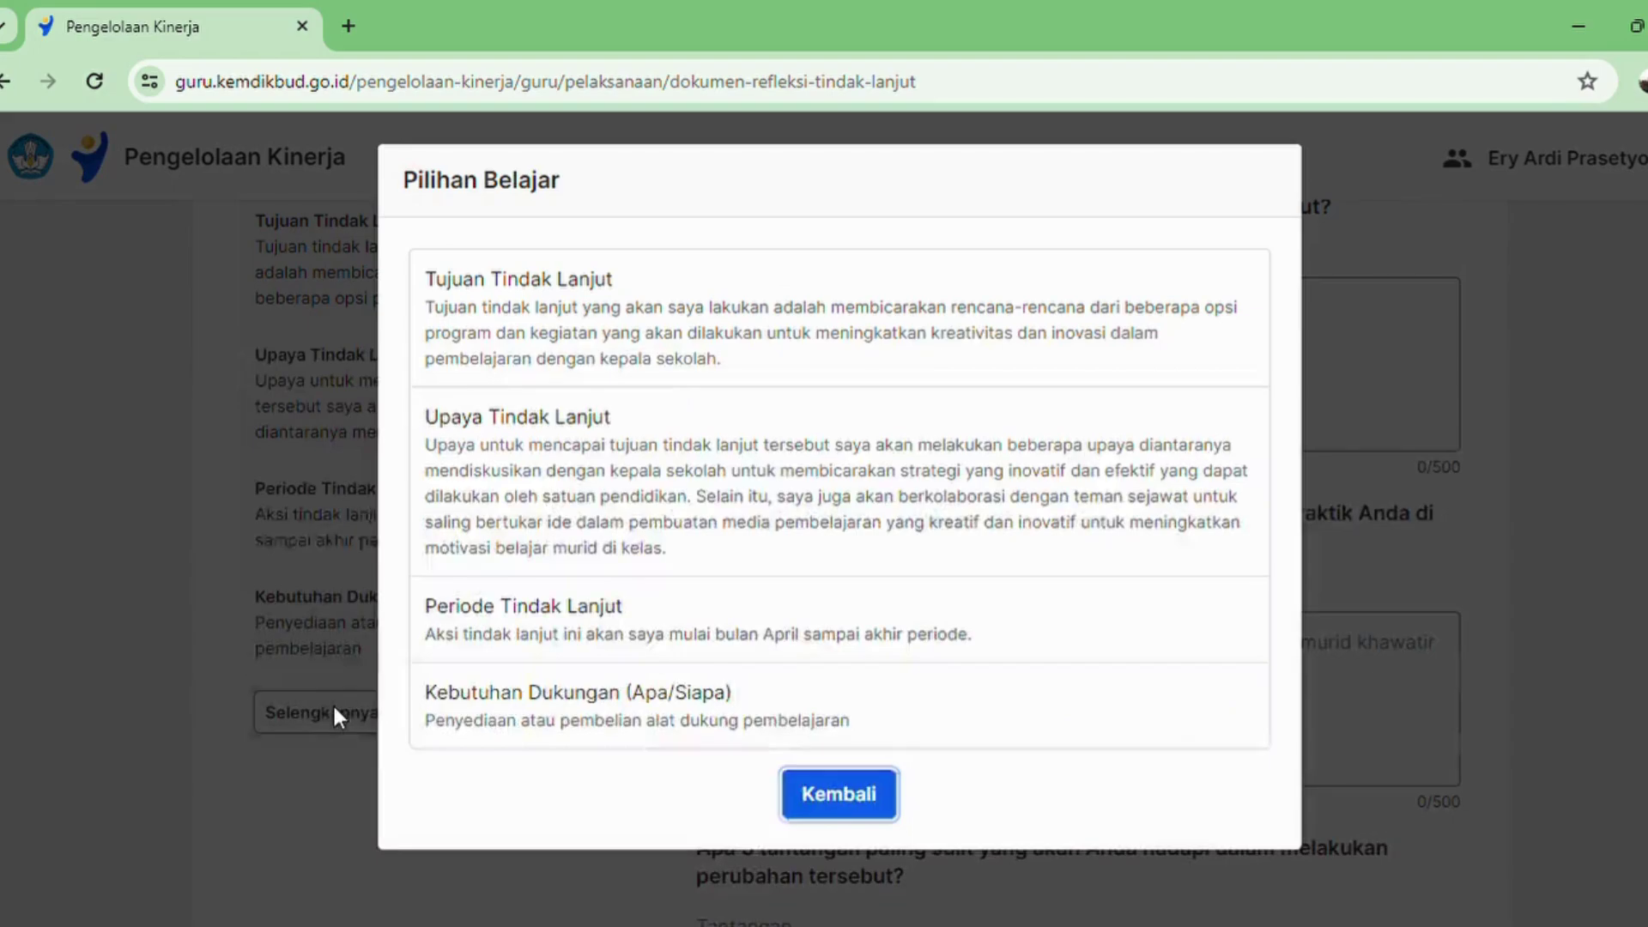
left_click(884, 811)
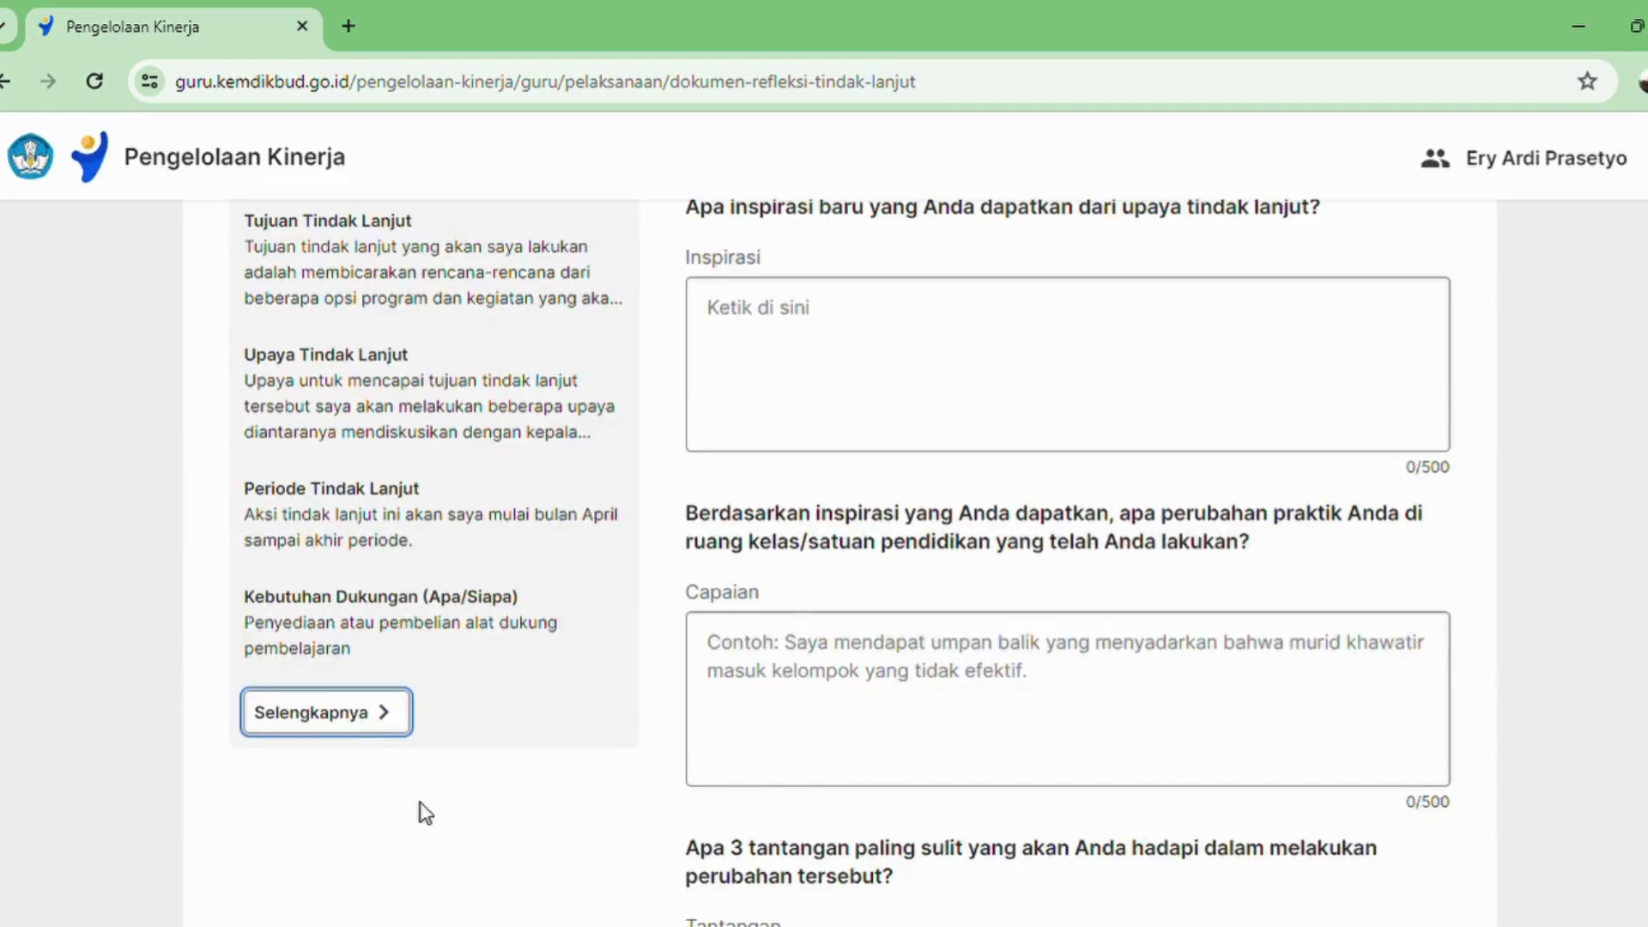
left_click(313, 717)
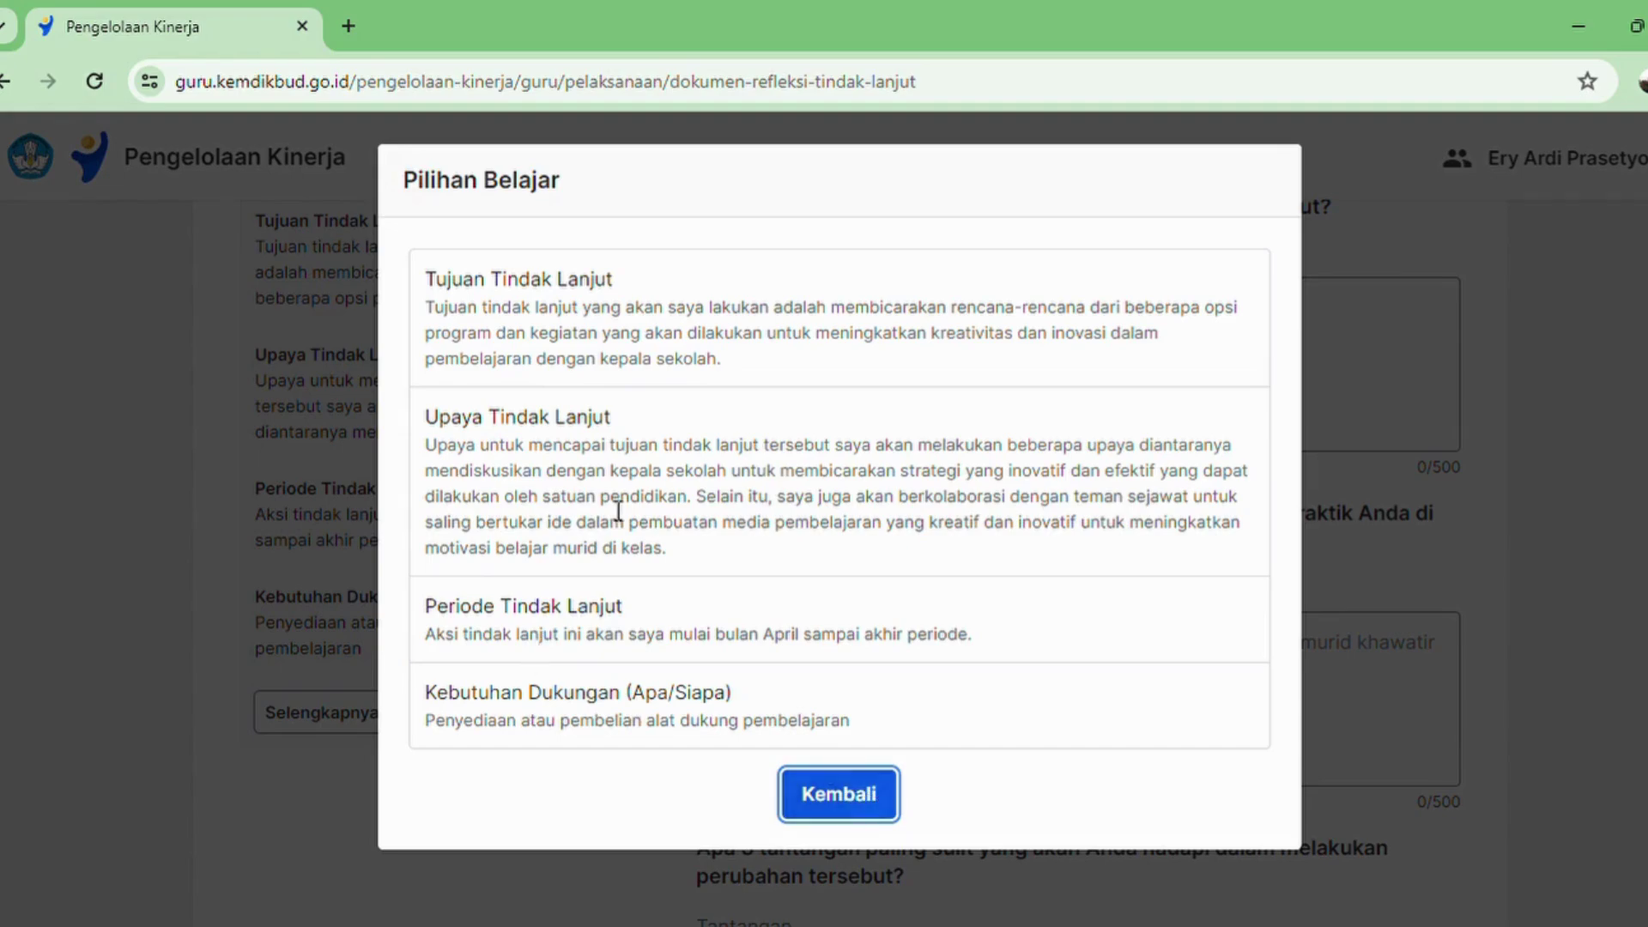
left_click(858, 798)
scroll(754, 272, "up", 2)
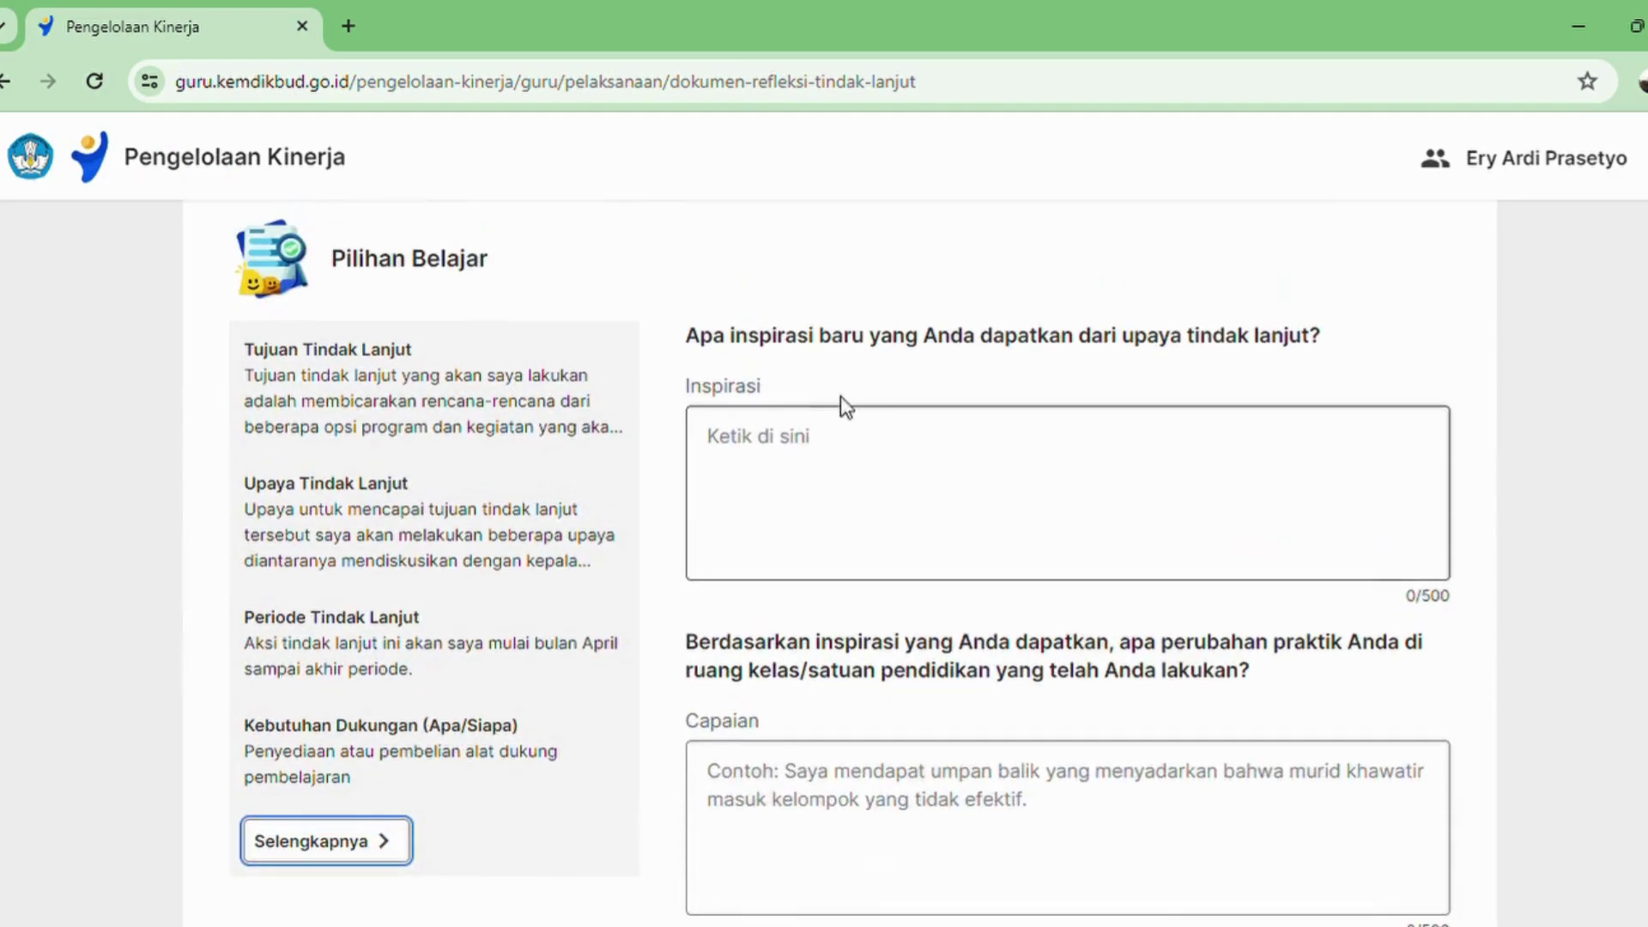
- Paste the prepared answer about peer collaboration, a positive inclusive learning environment and technology use into the Pilihan Belajar Inspirasi field
left_click_drag(773, 339, 1283, 347)
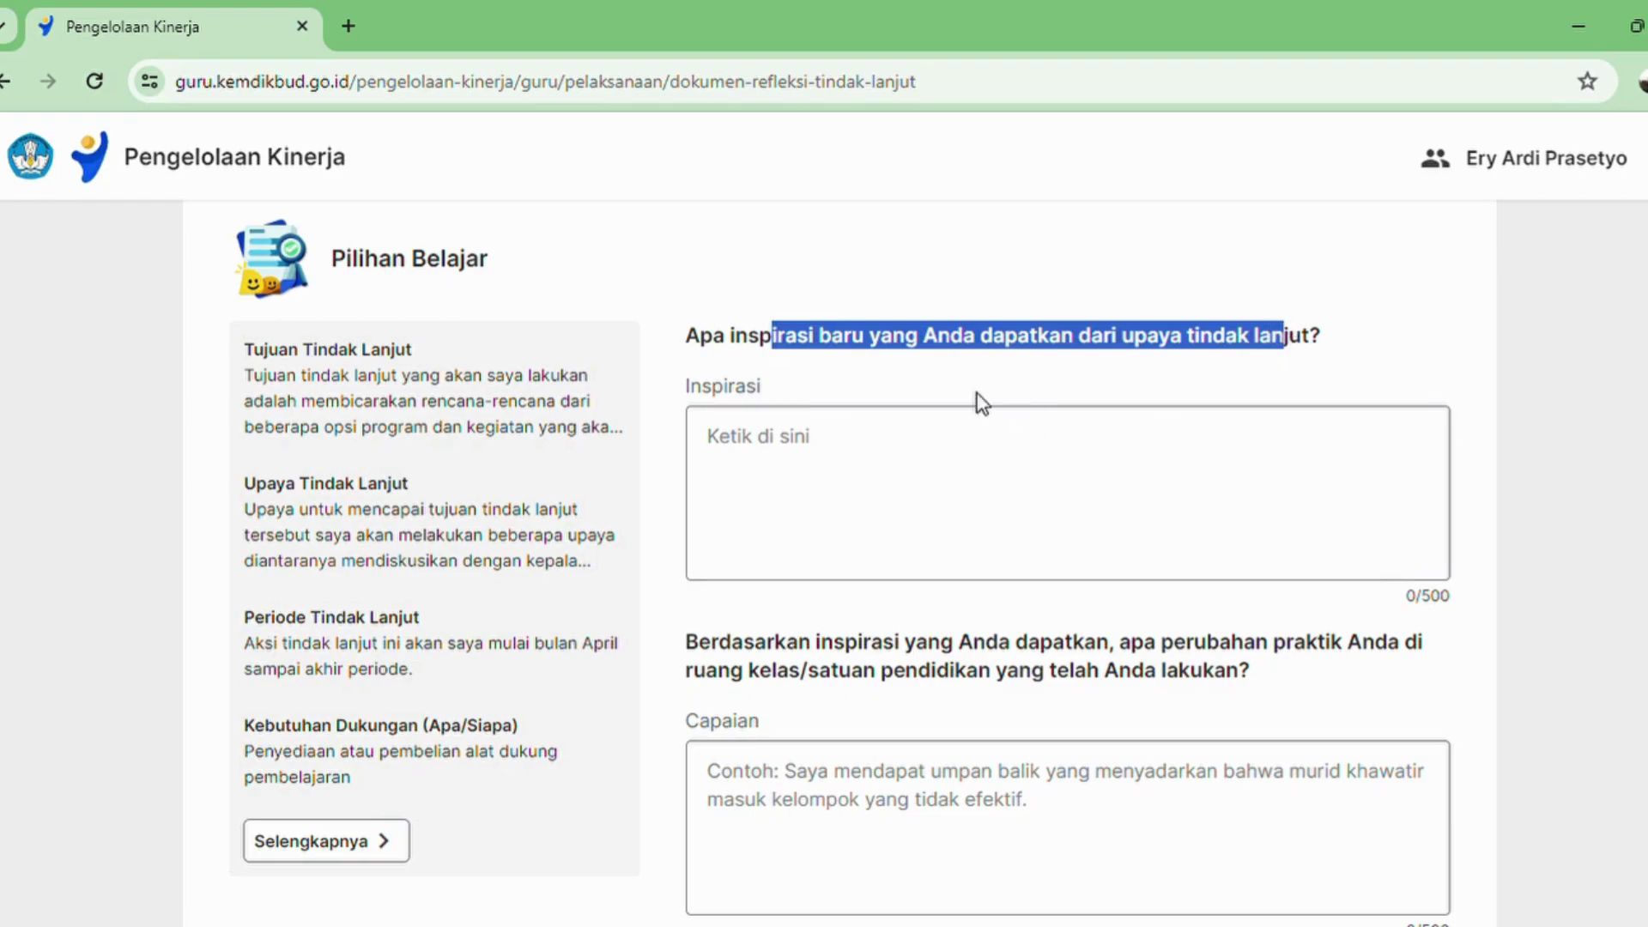
left_click(813, 478)
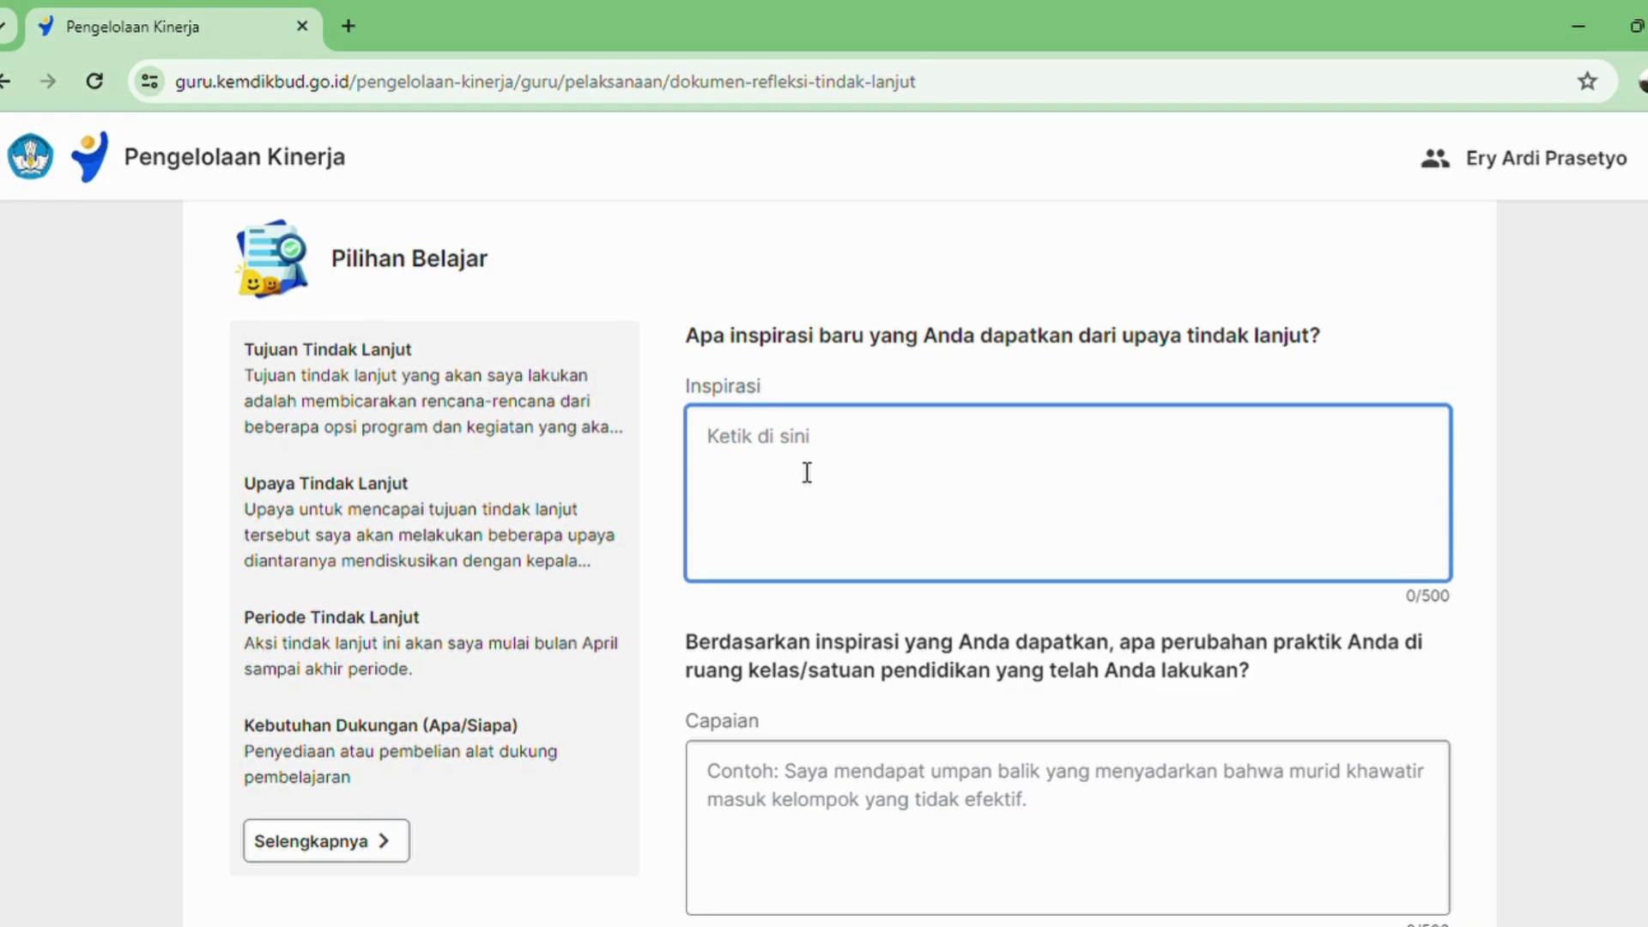
left_click_drag(685, 335, 1321, 333)
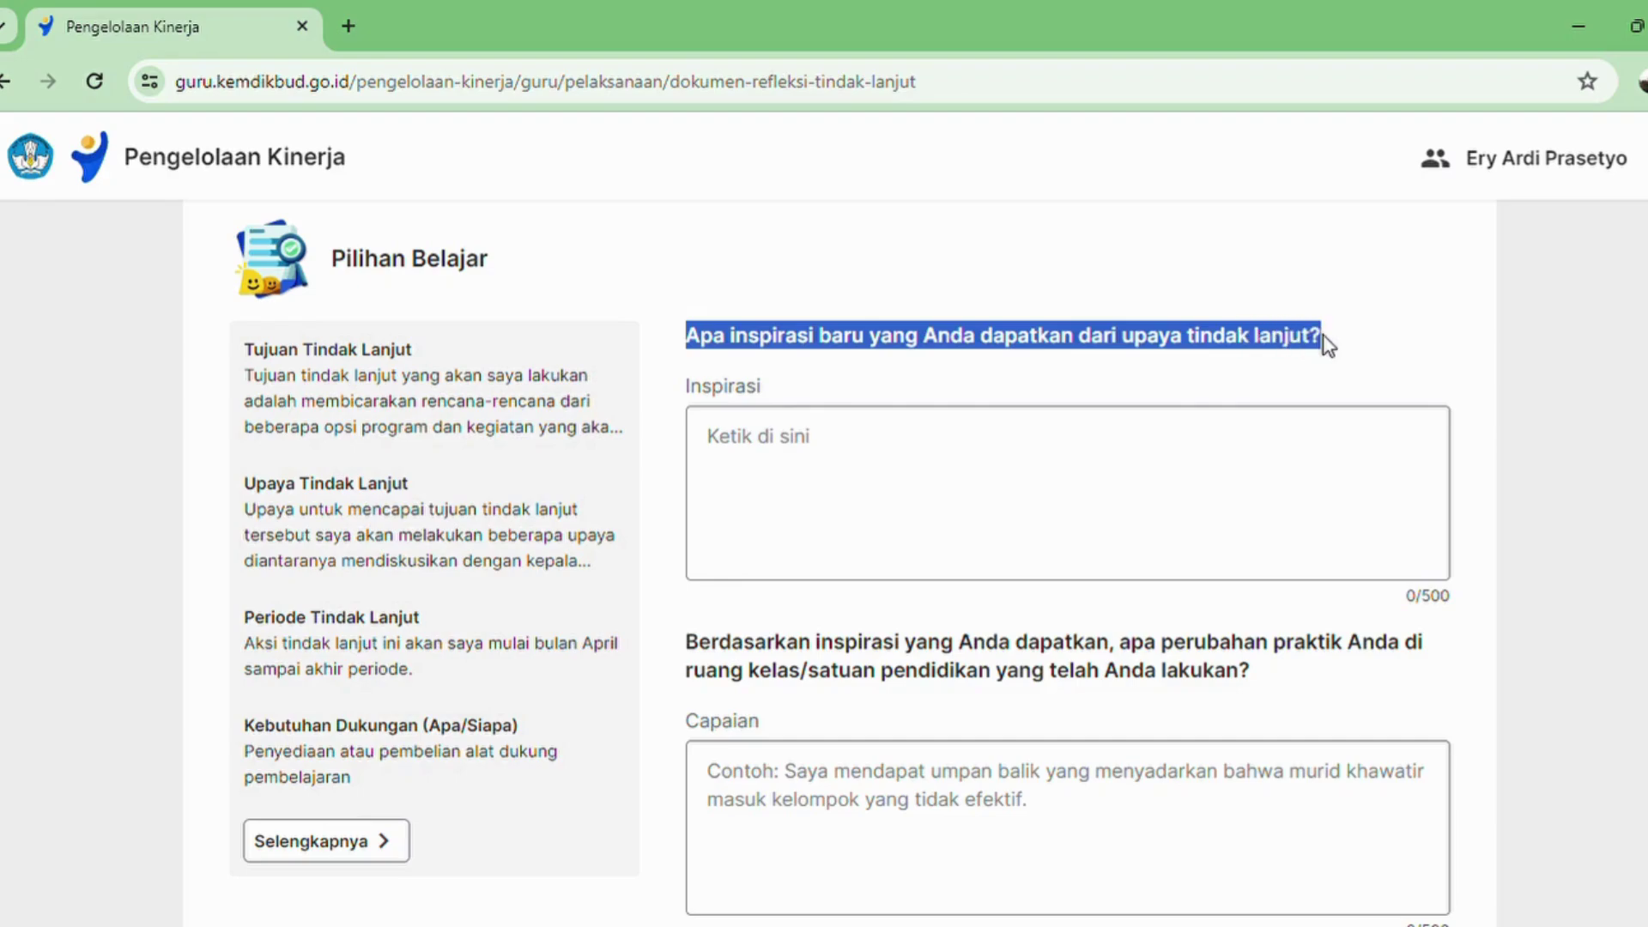
left_click(1104, 518)
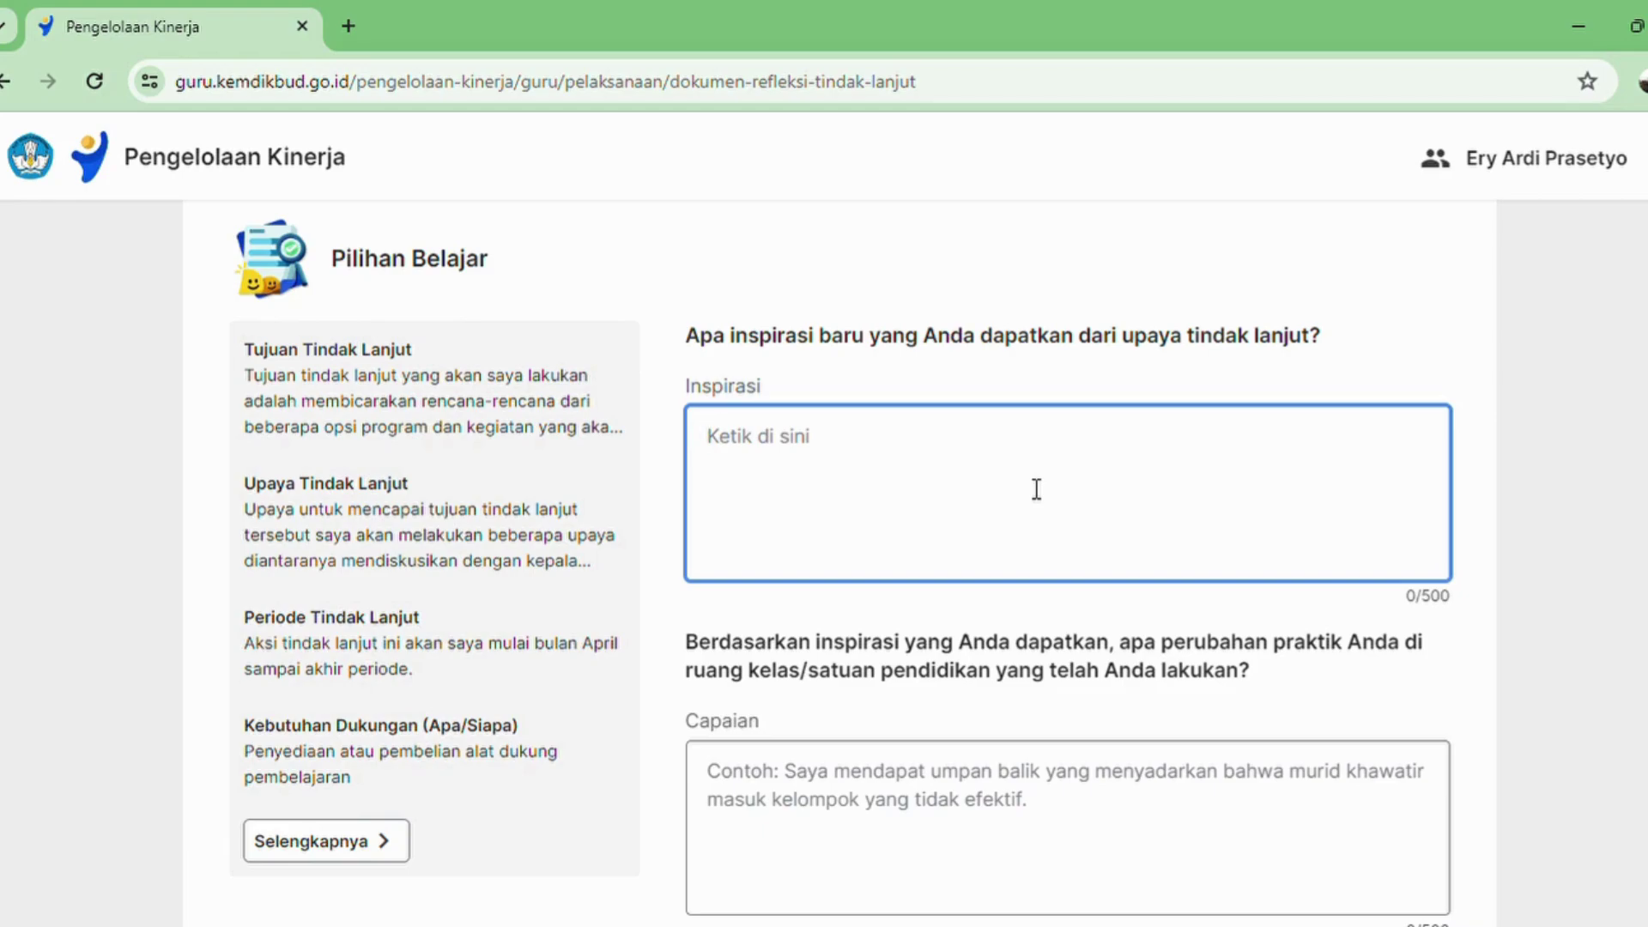
key("ctrl+v")
scroll(1036, 489, "up", 3)
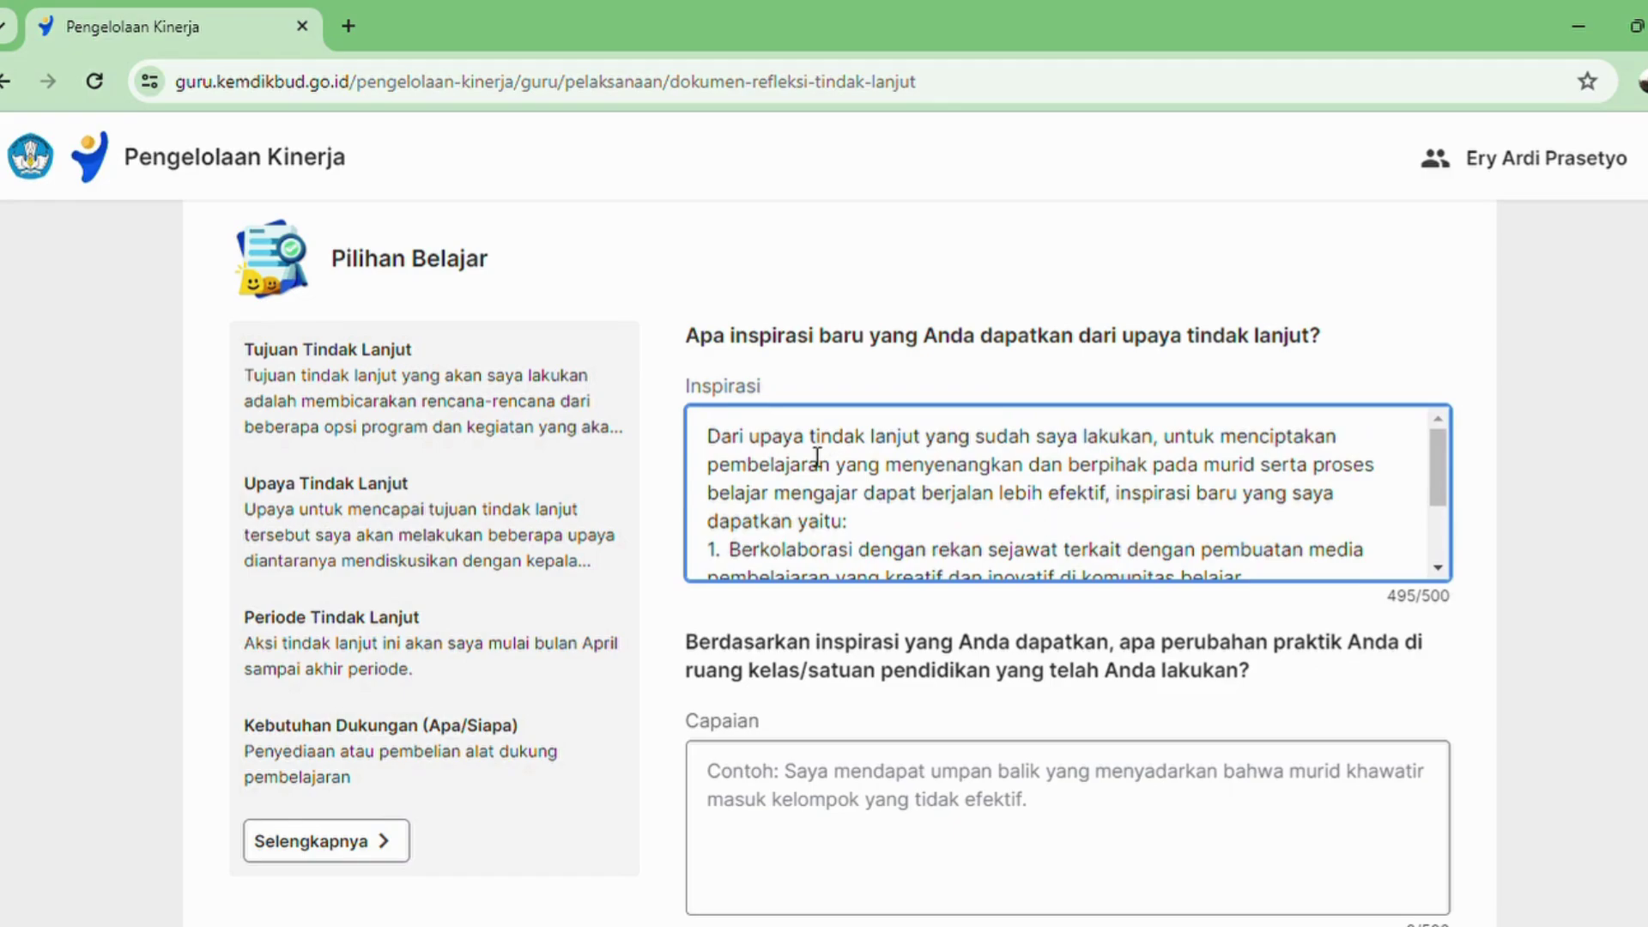
- Review the Inspirasi answer and insert a comma after "Berkolaborasi dengan rekan sejawat" in its first point
left_click_drag(816, 455, 1224, 444)
left_click(1240, 444)
scroll(1228, 519, "down", 2)
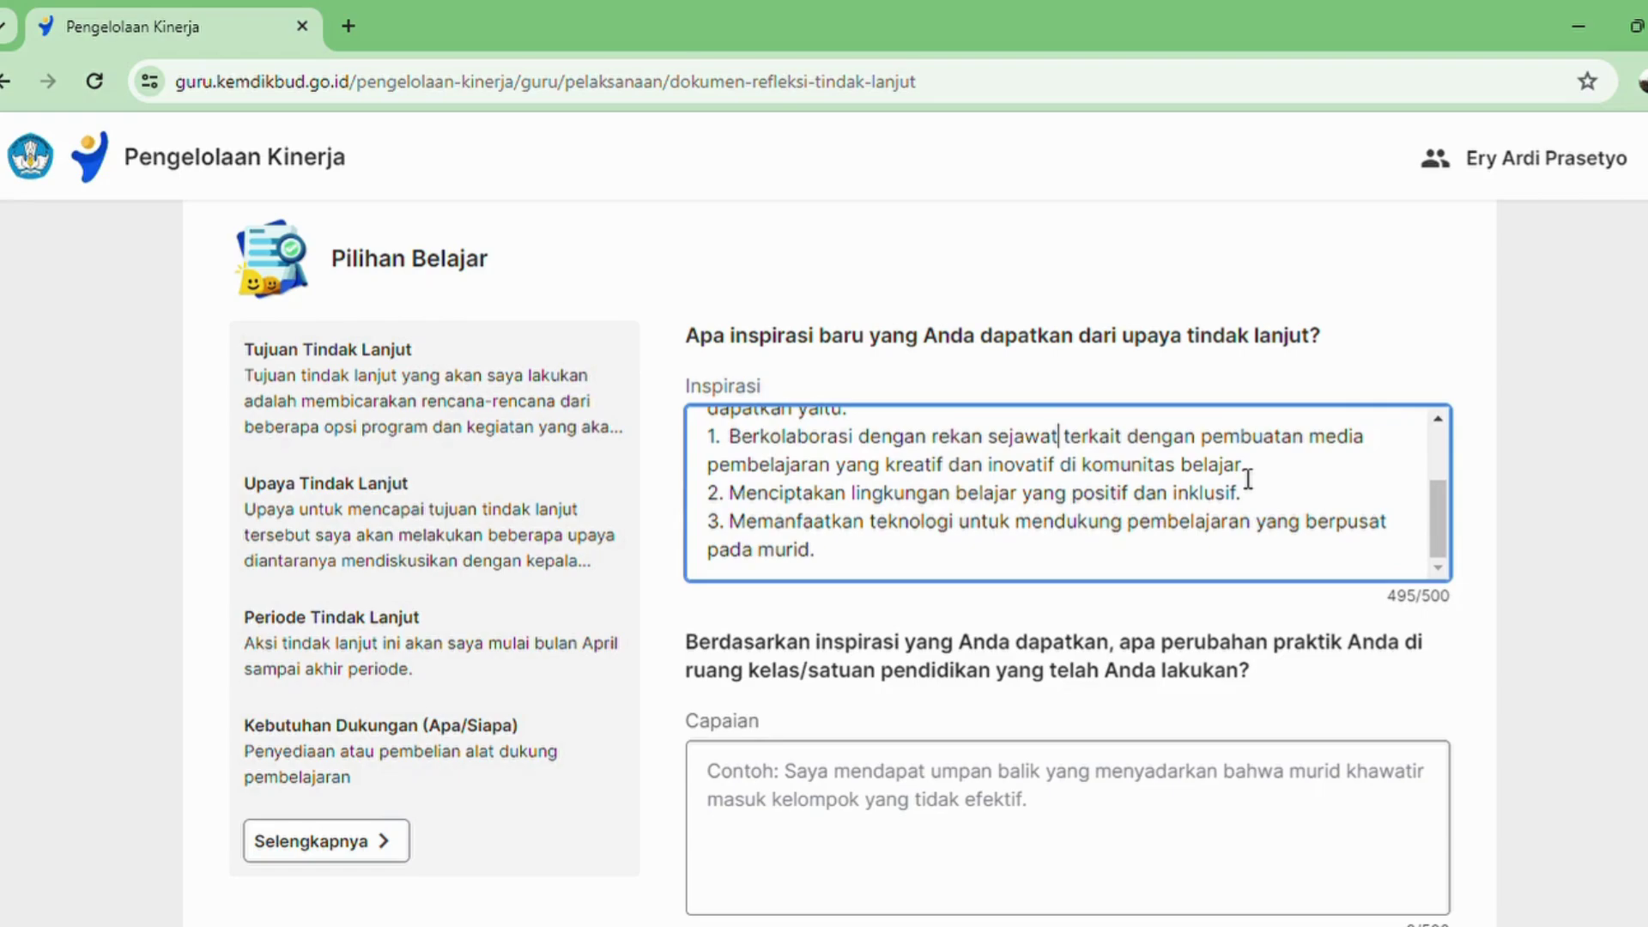
type(",")
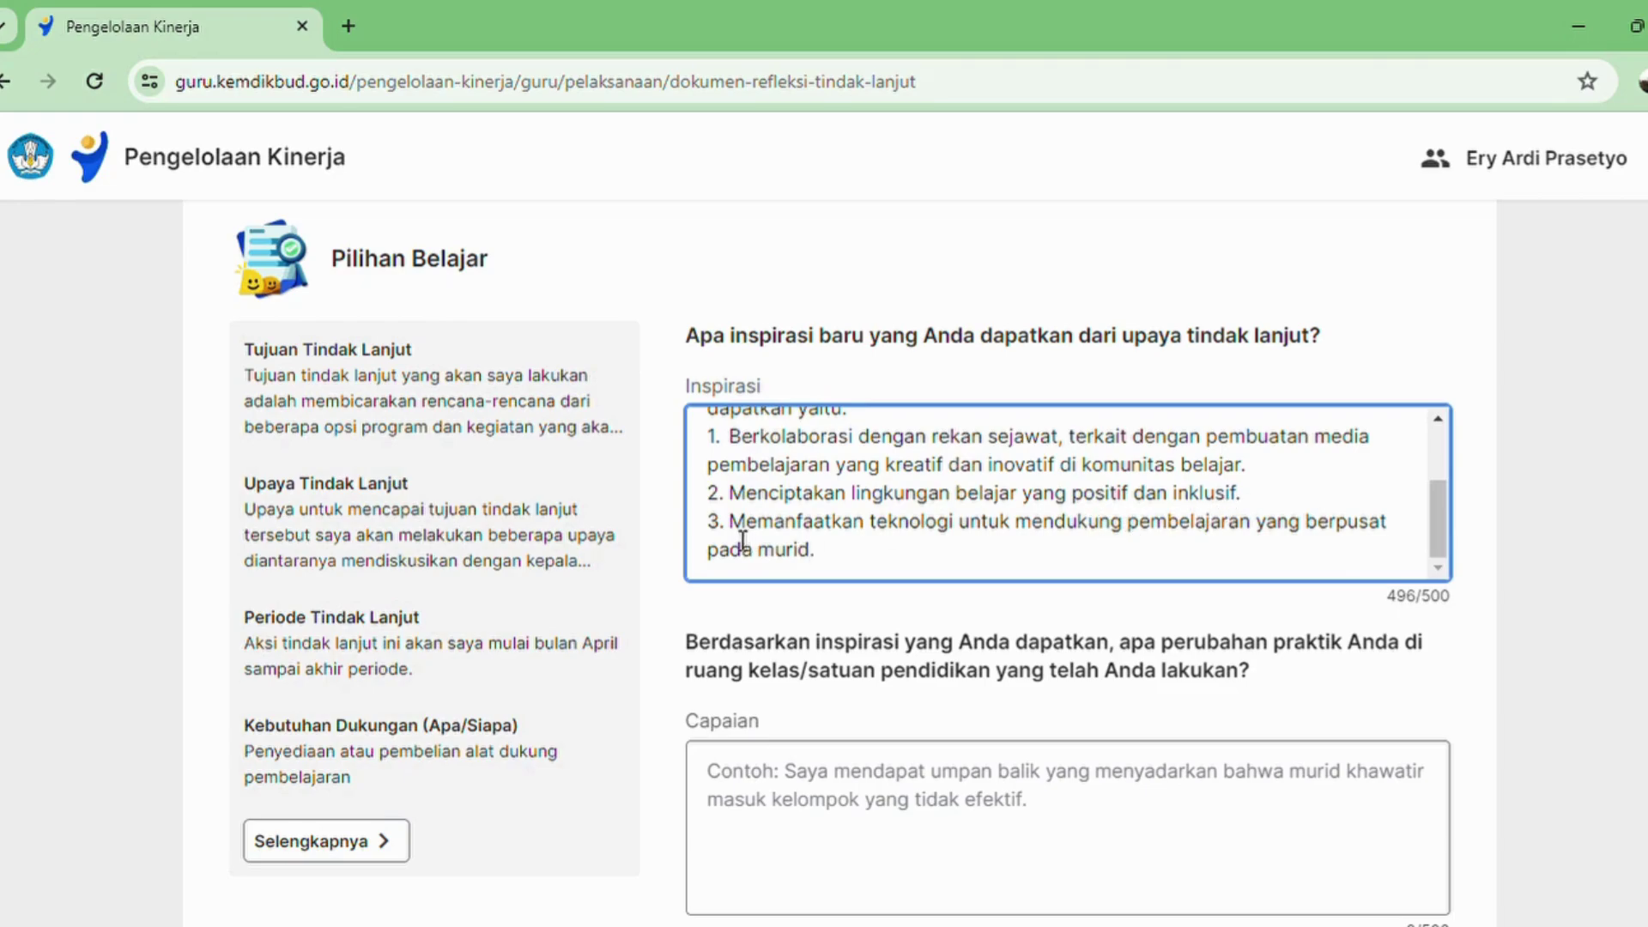
- Paste the prepared answer beginning "Perubahan praktik pembelajaran di ruang kelas/satuan pendidikan yang telah saya lakukan yaitu:" into the Pilihan Belajar Capaian field
scroll(749, 541, "down", 1)
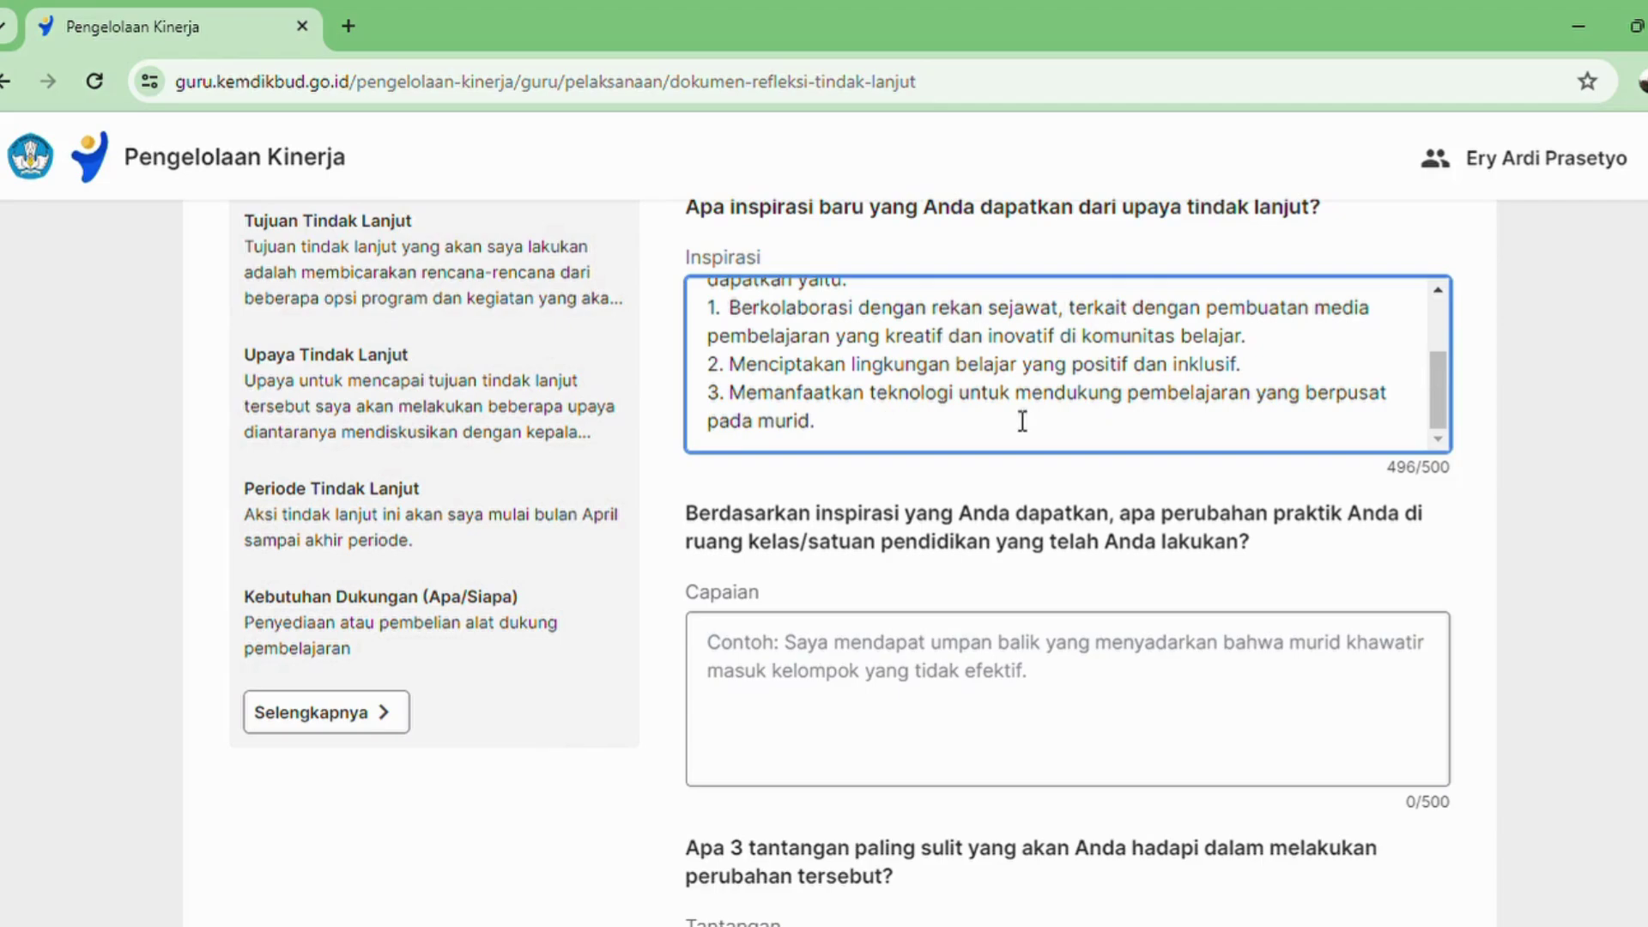
scroll(1061, 431, "down", 1)
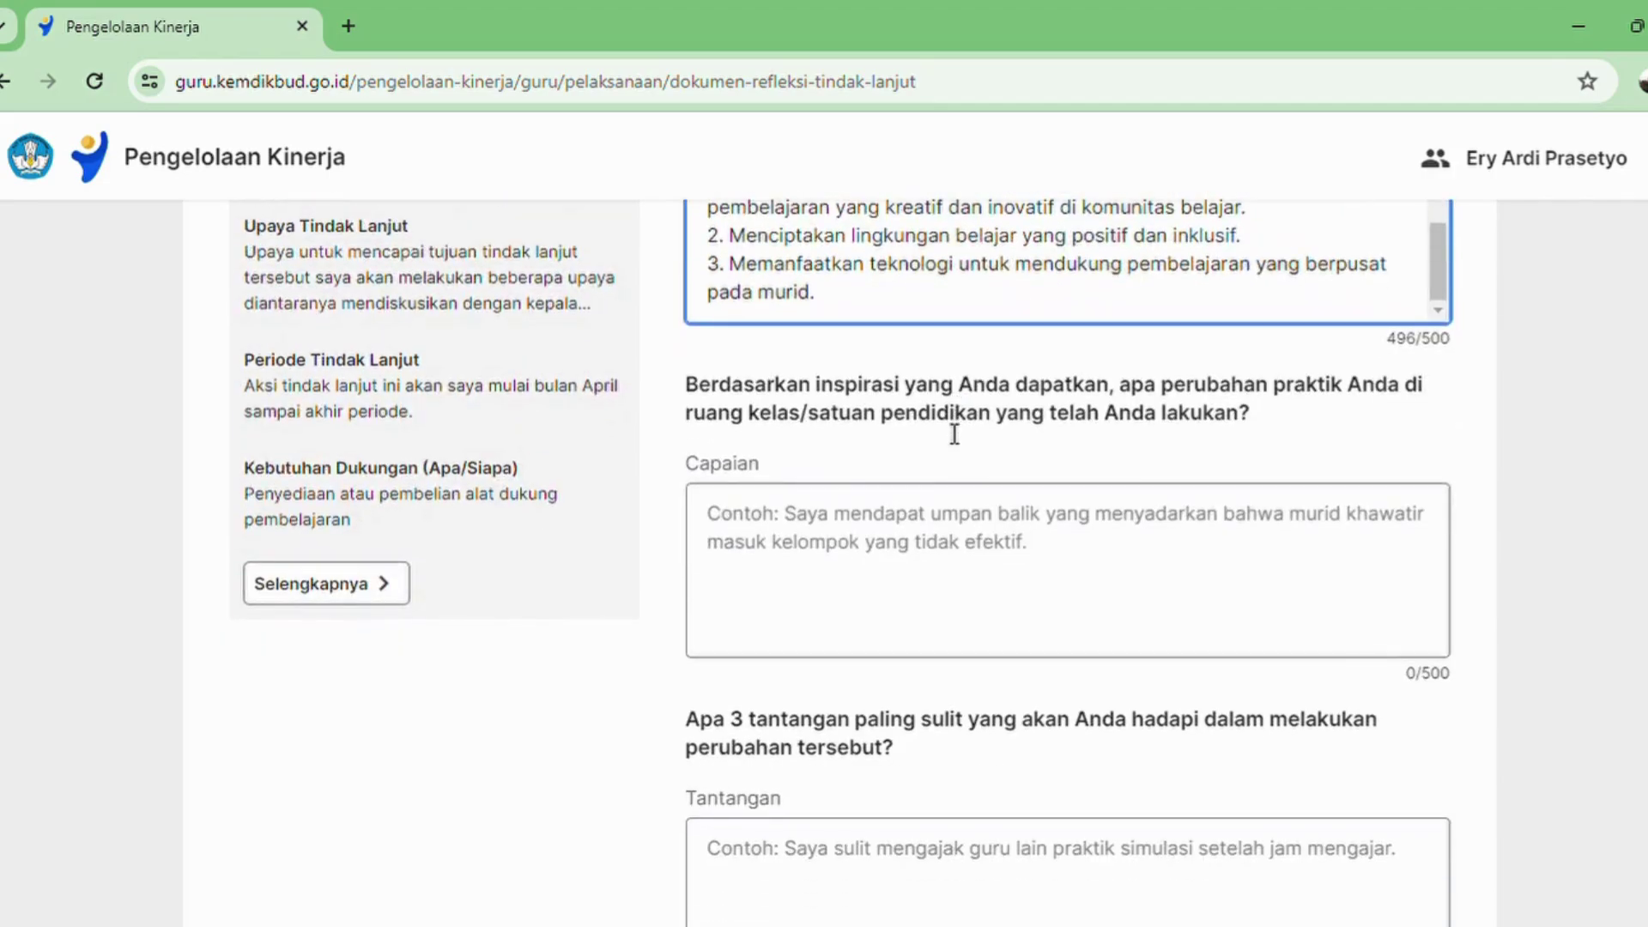
left_click(846, 453)
scroll(265, 156, "up", 1)
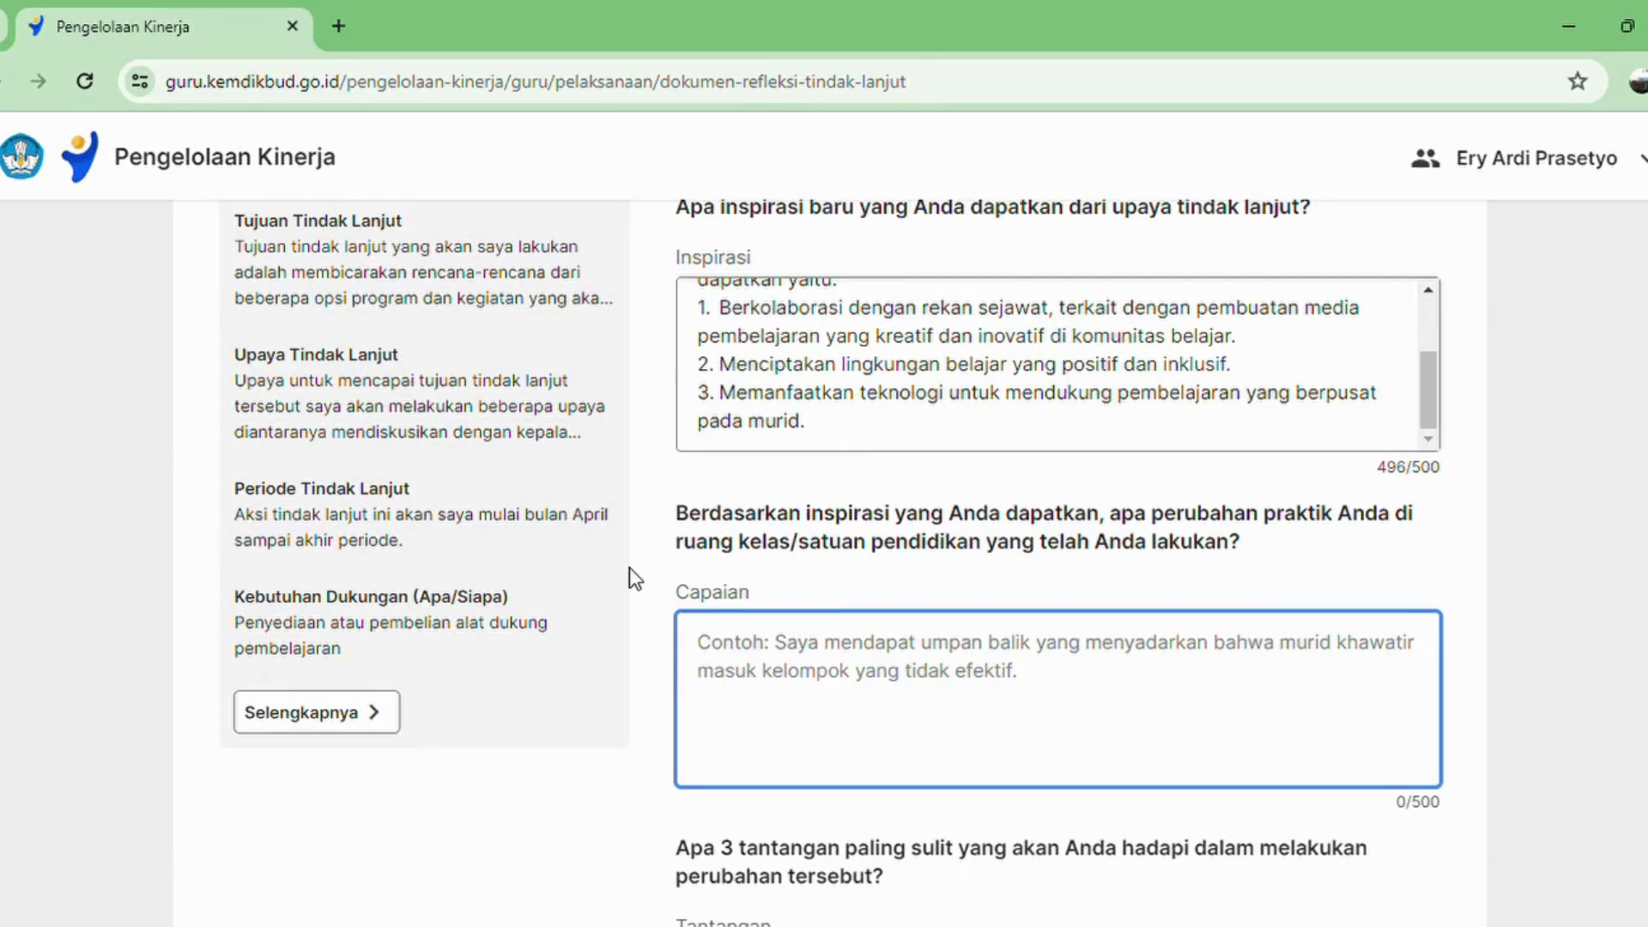
left_click_drag(663, 508, 1417, 553)
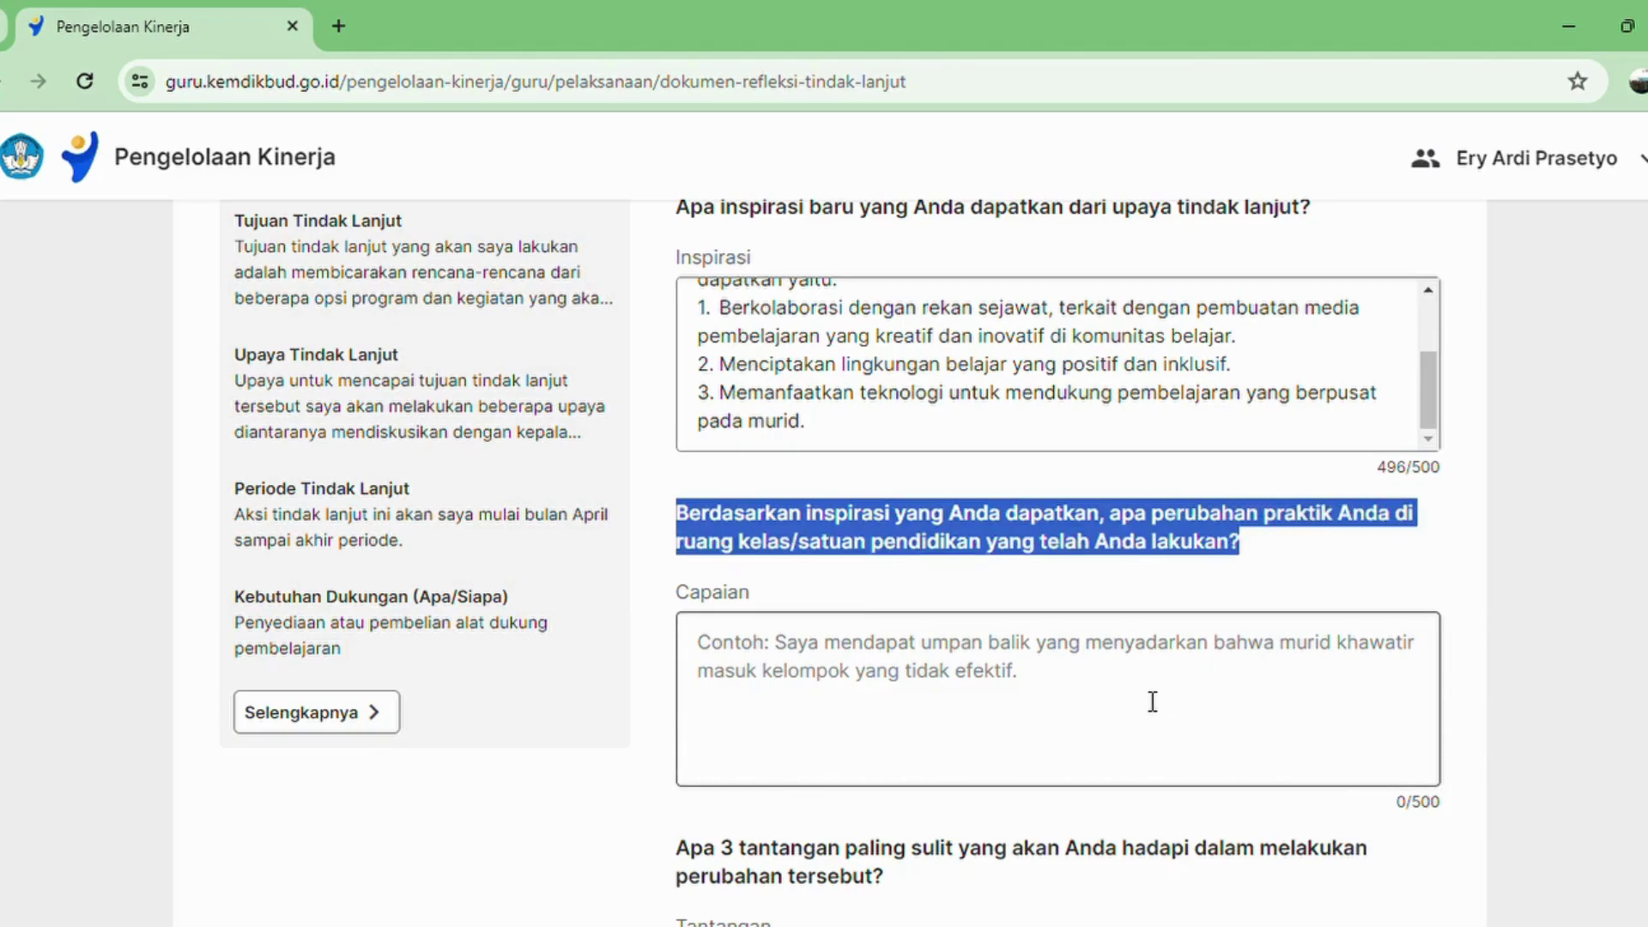
left_click(1063, 687)
scroll(1038, 699, "down", 3)
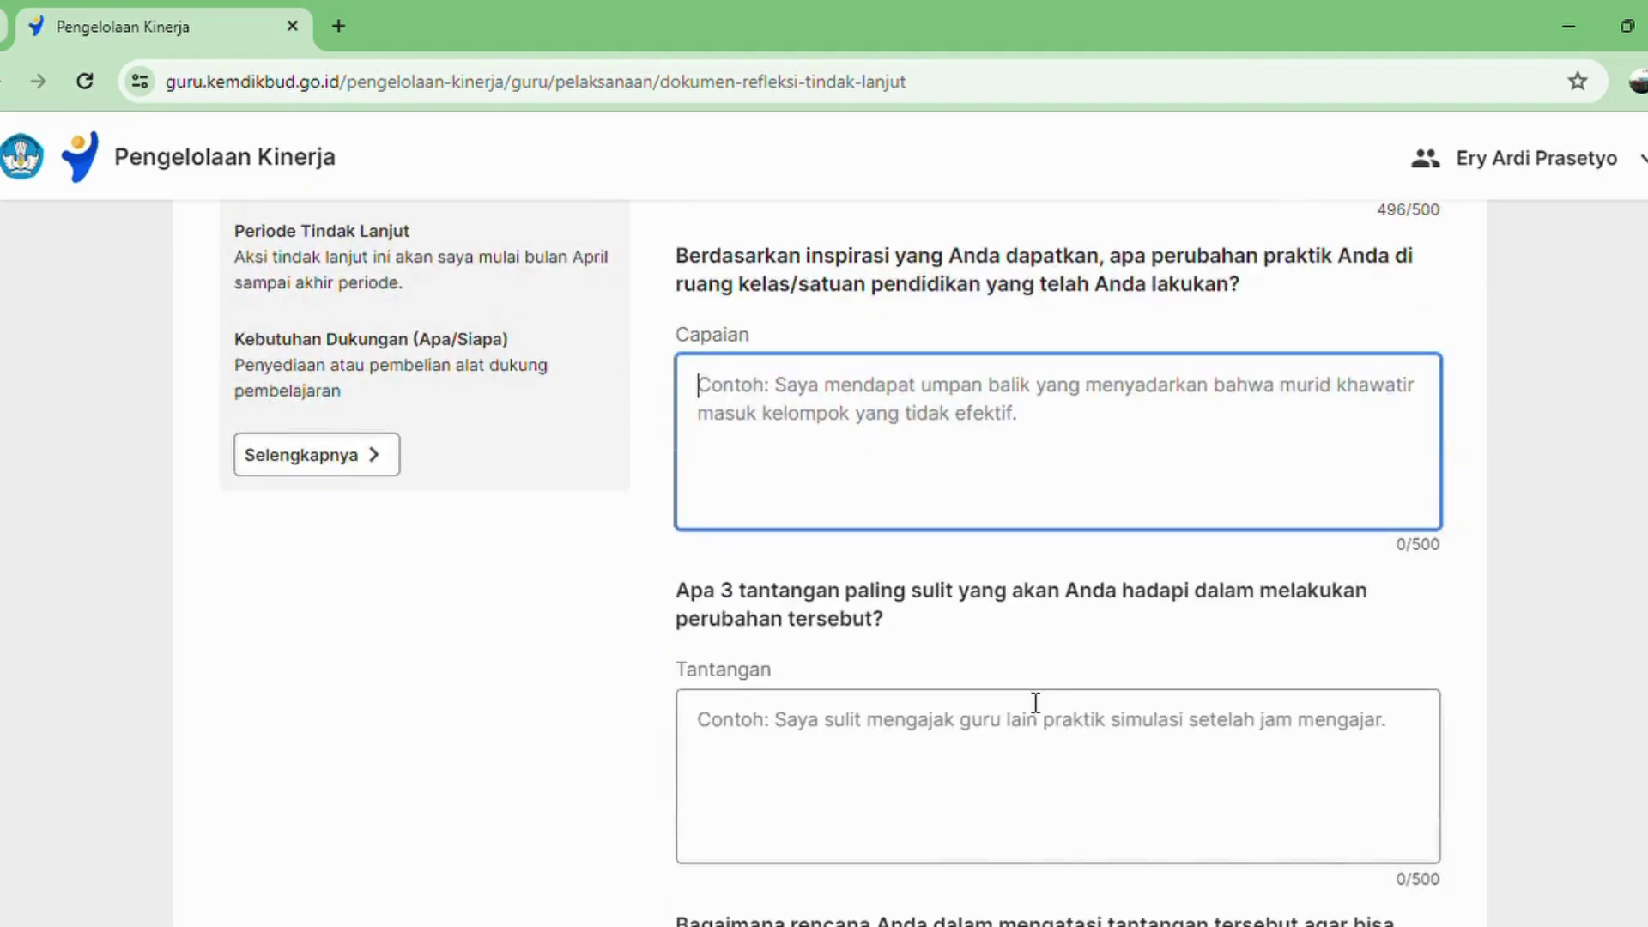
key("ctrl+v")
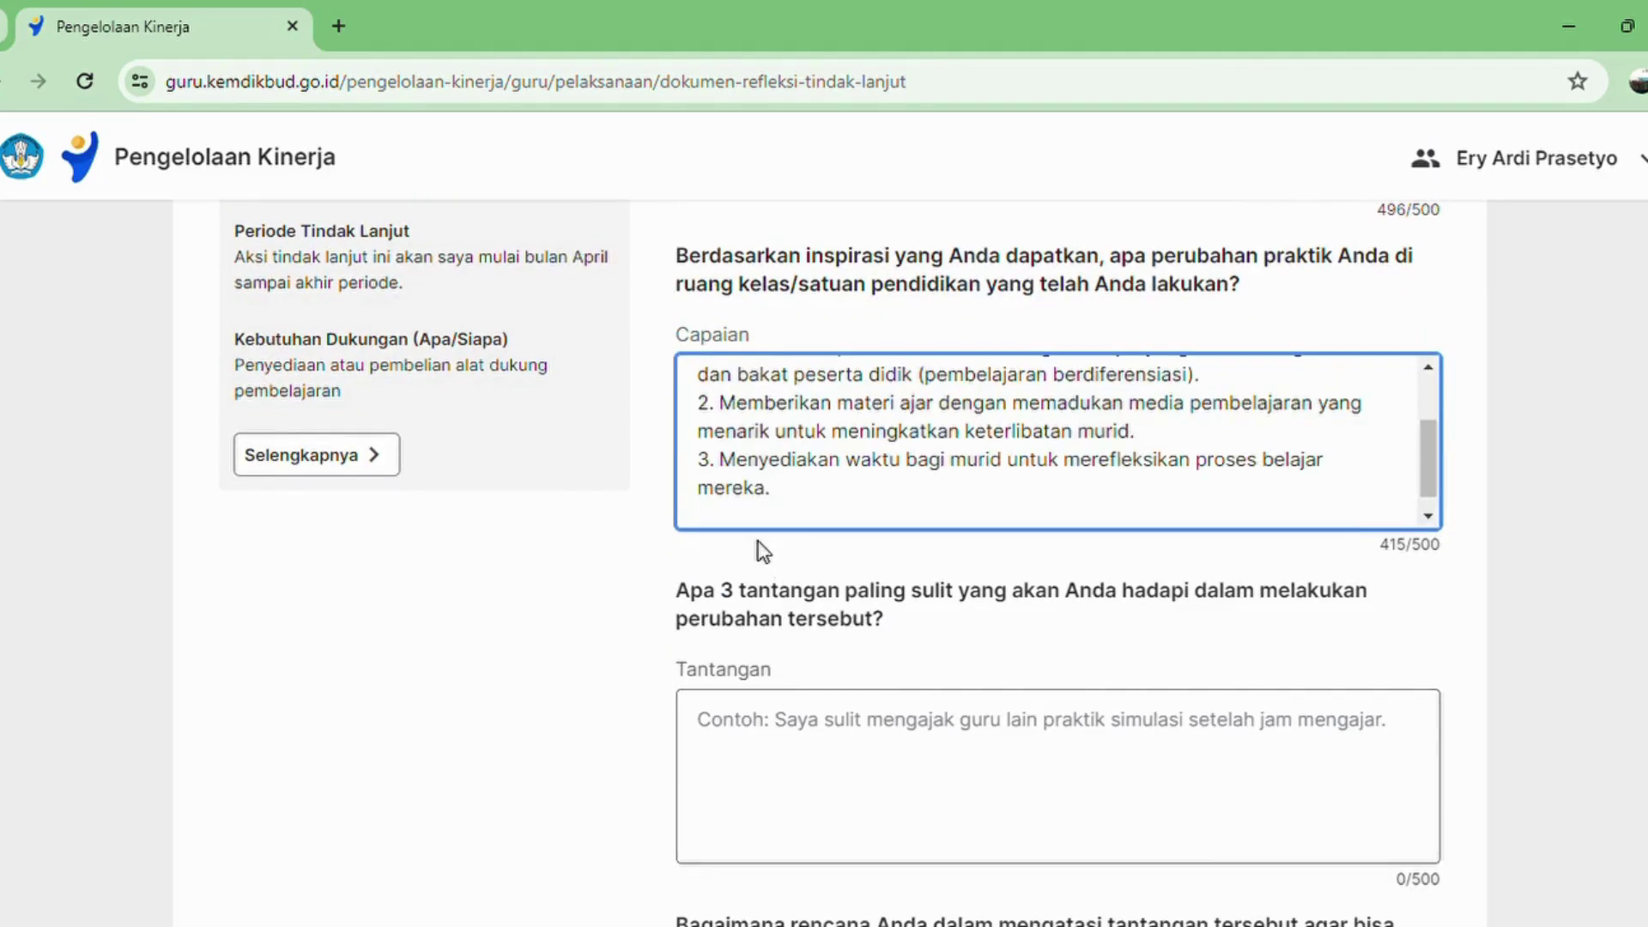
- Review the Capaian answer and remove the empty line after its third point
scroll(759, 519, "up", 3)
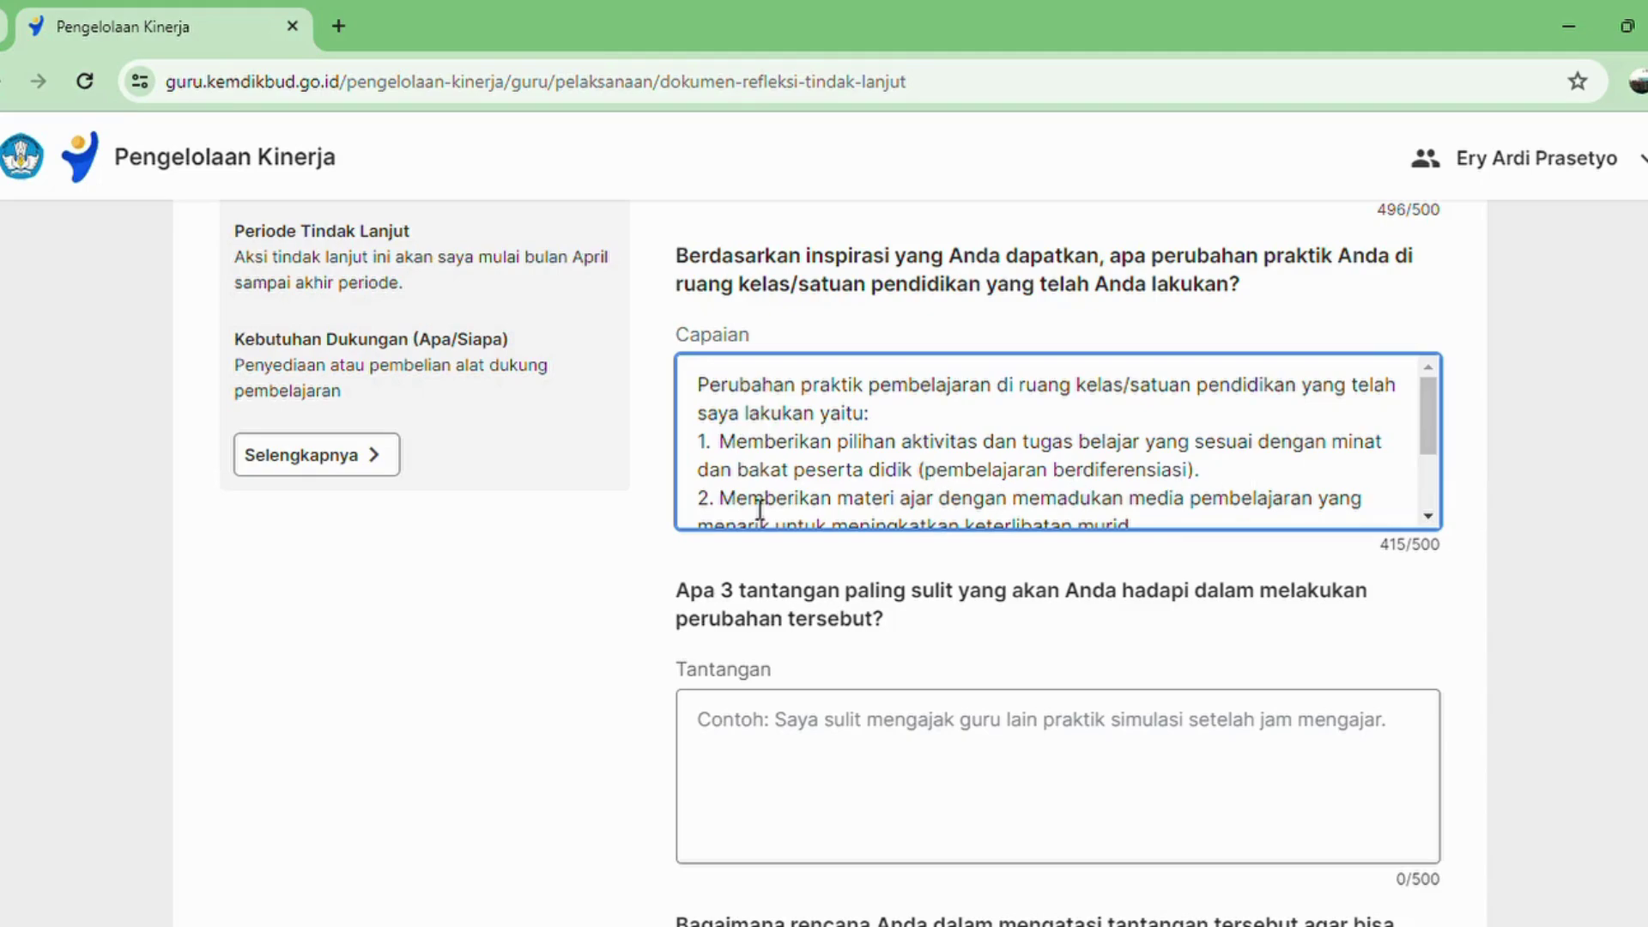
scroll(766, 495, "down", 2)
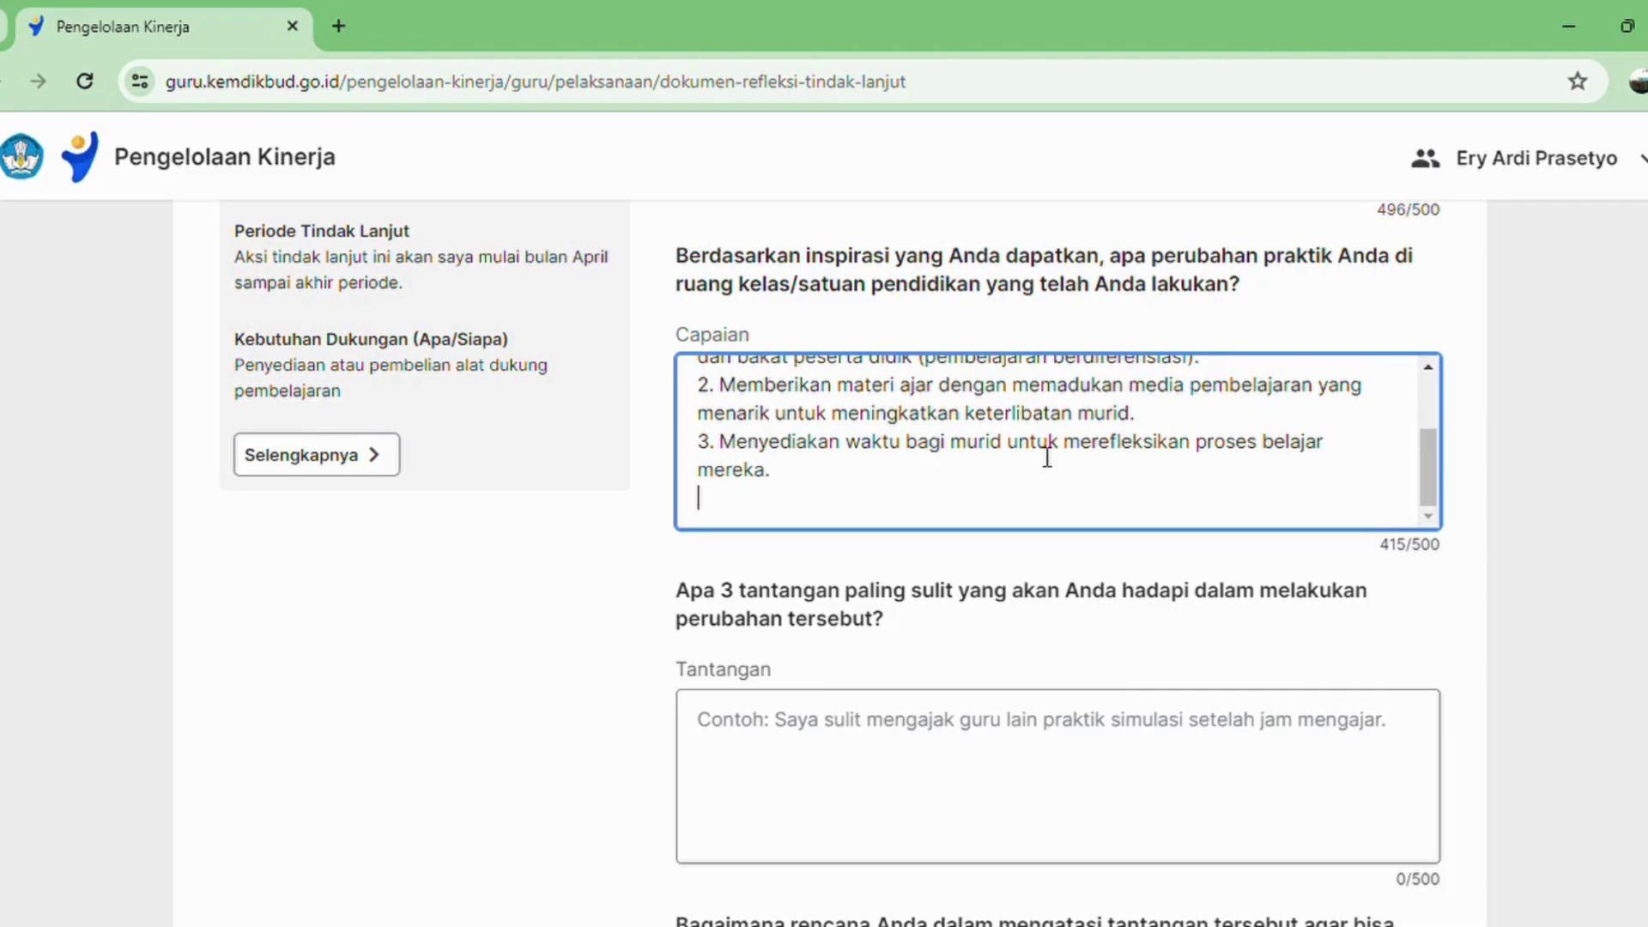
key("BackSpace")
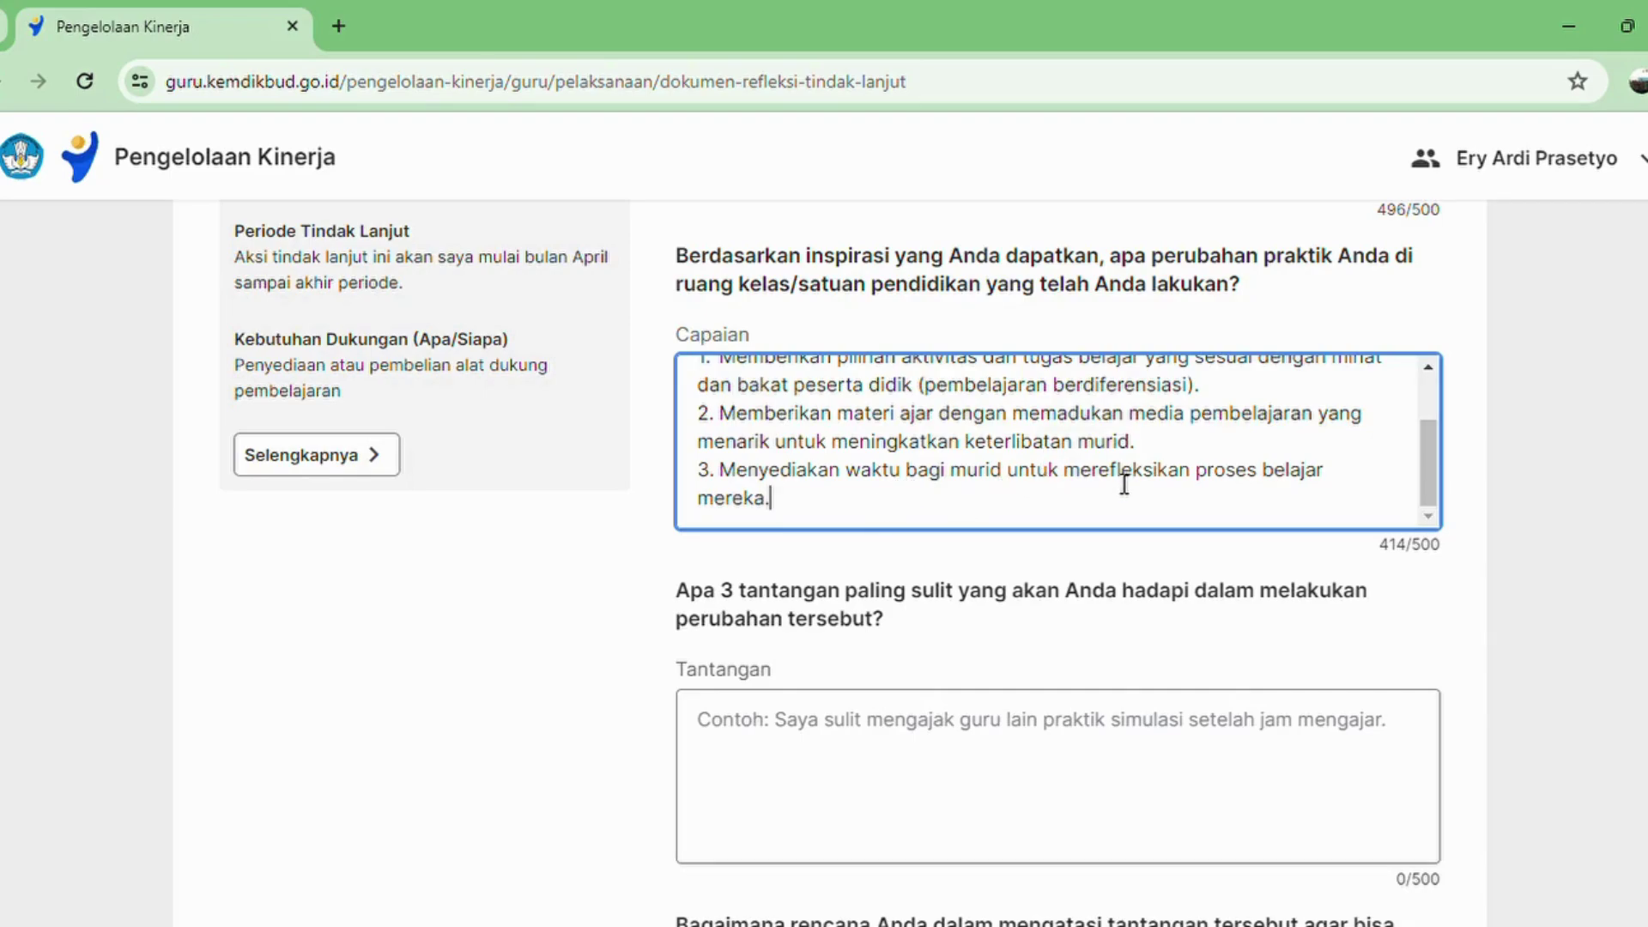
scroll(894, 525, "up", 1)
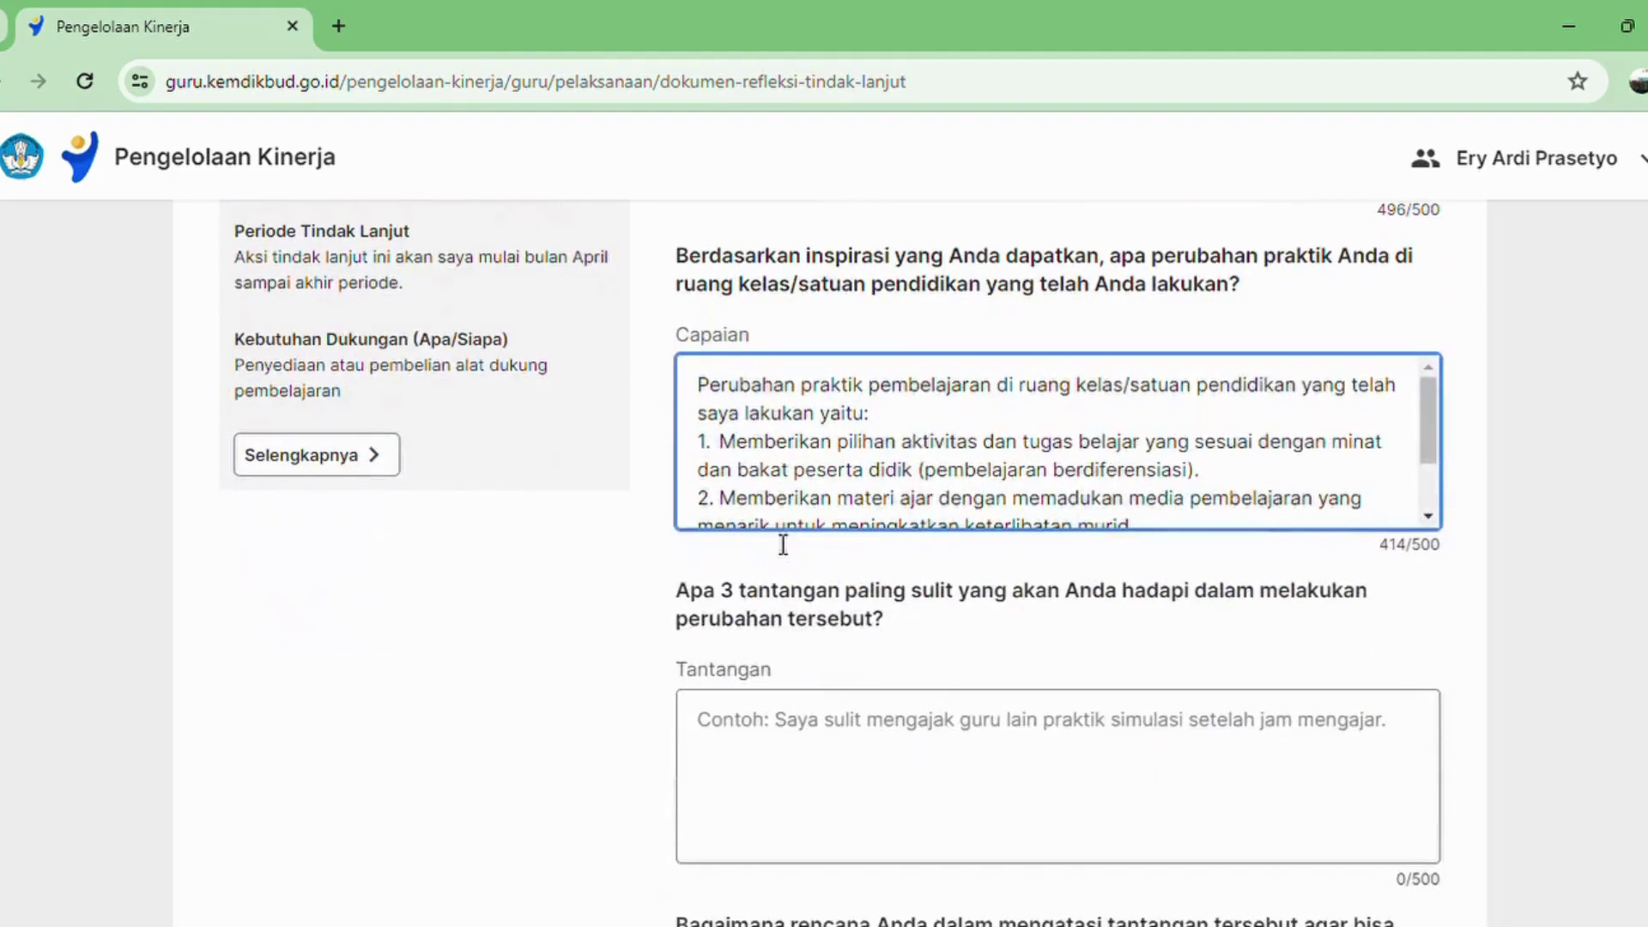
scroll(688, 574, "down", 2)
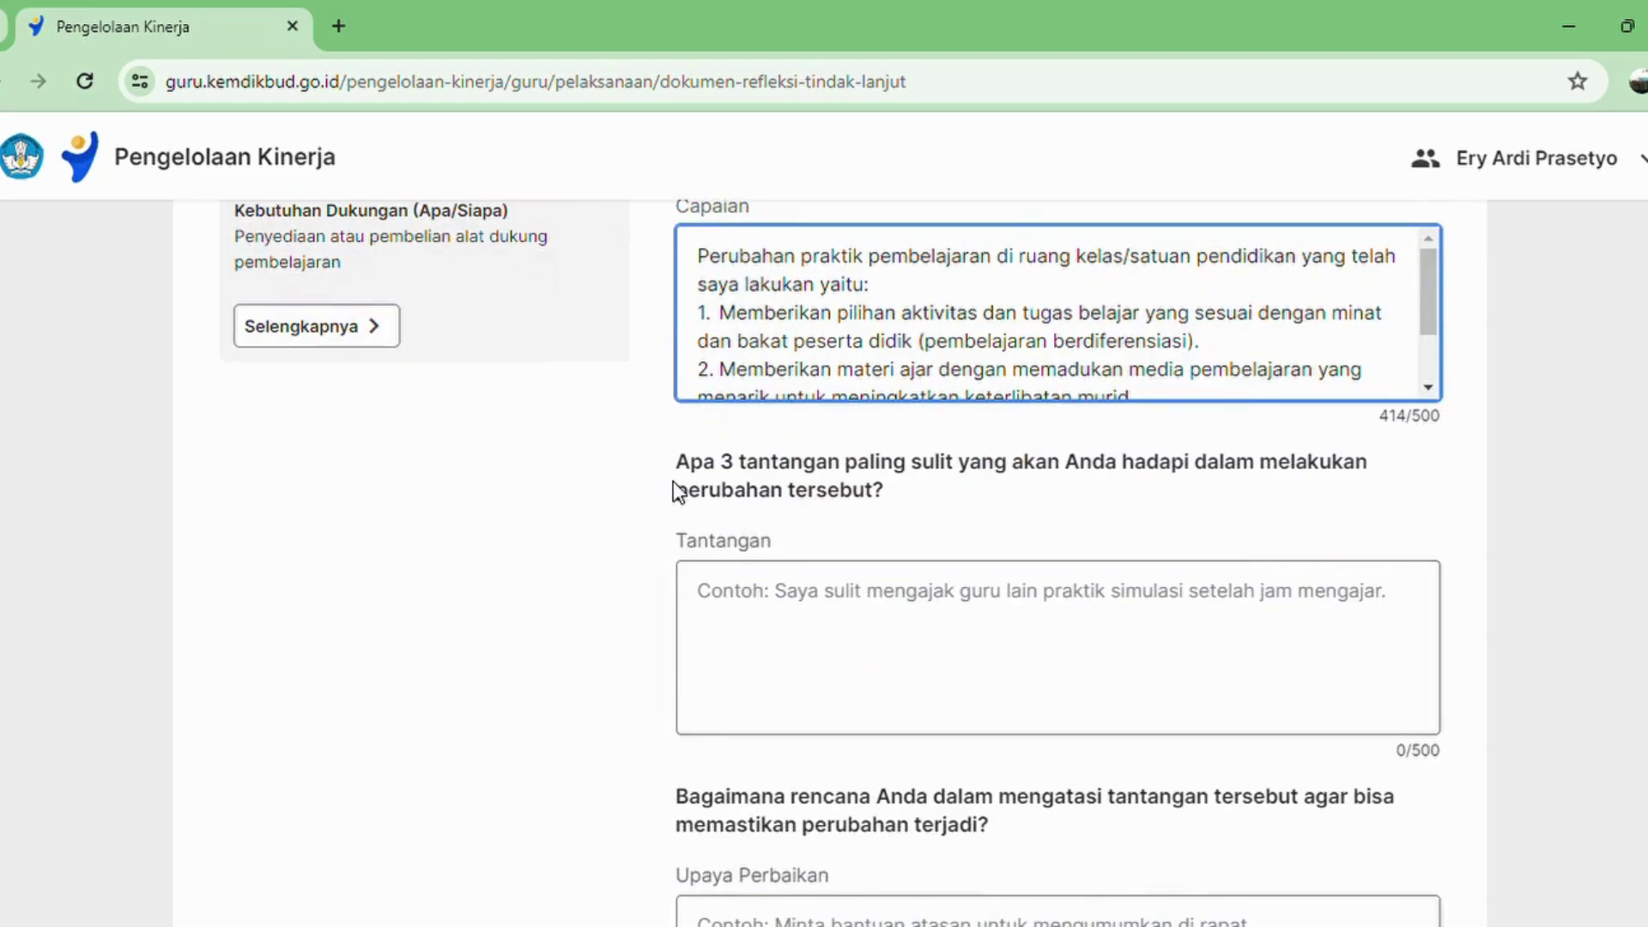
- Paste the prepared answer on changing mindset and habits, getting support and resources, and resistance to change into the Pilihan Belajar Tantangan field, without a trailing empty line
left_click_drag(675, 468, 1353, 491)
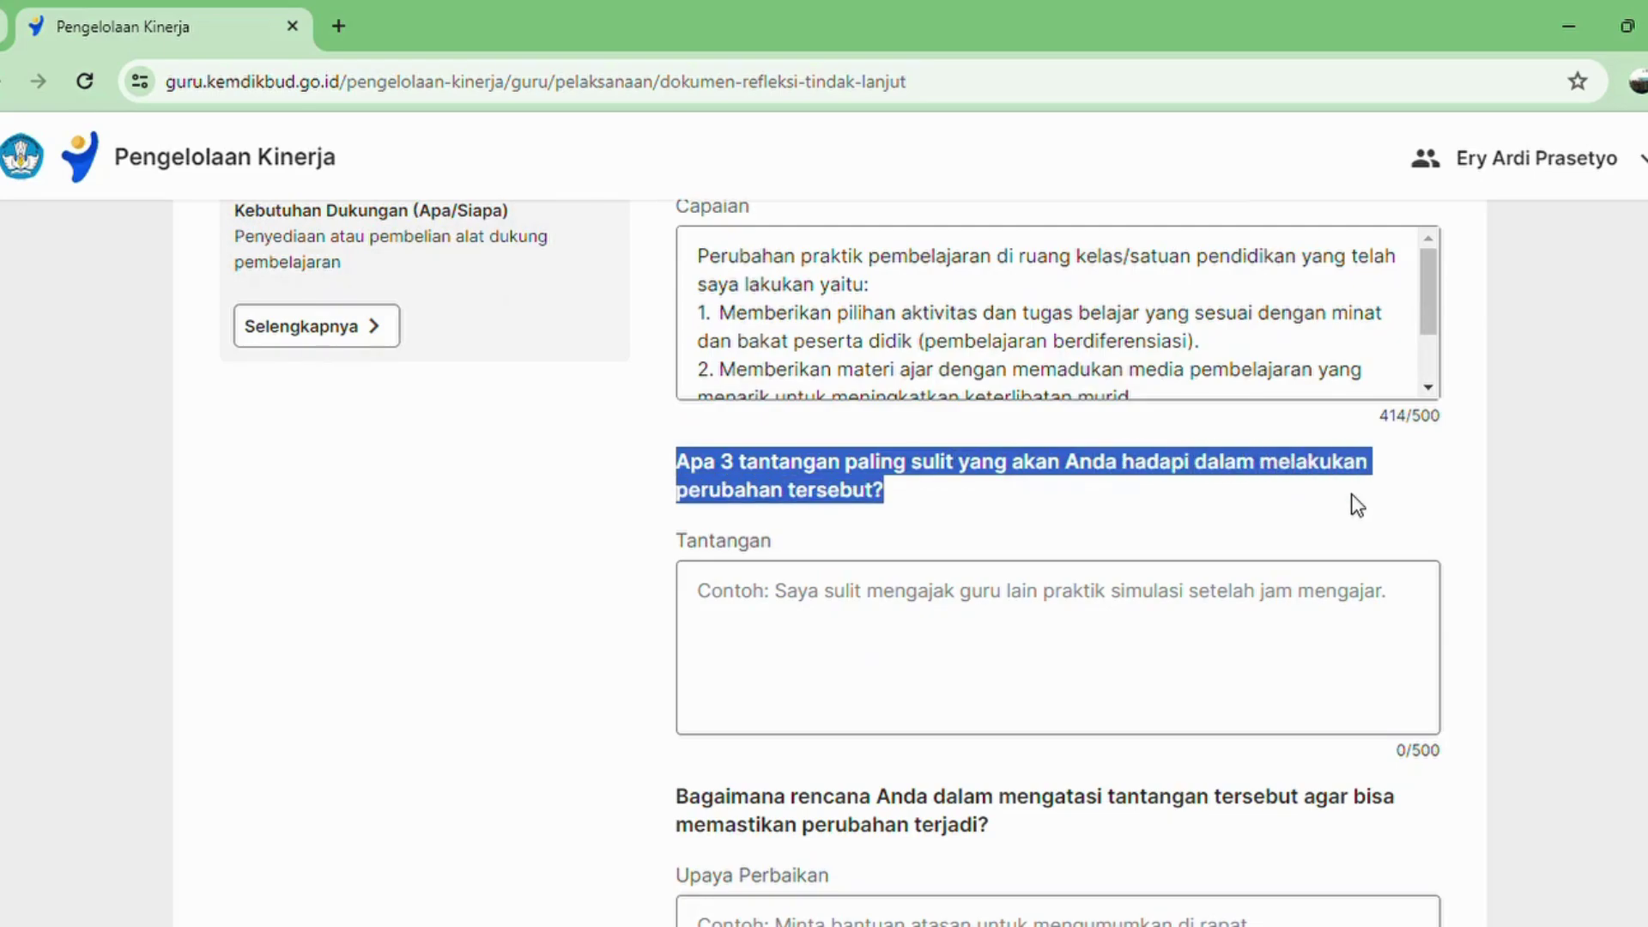
scroll(790, 635, "down", 1)
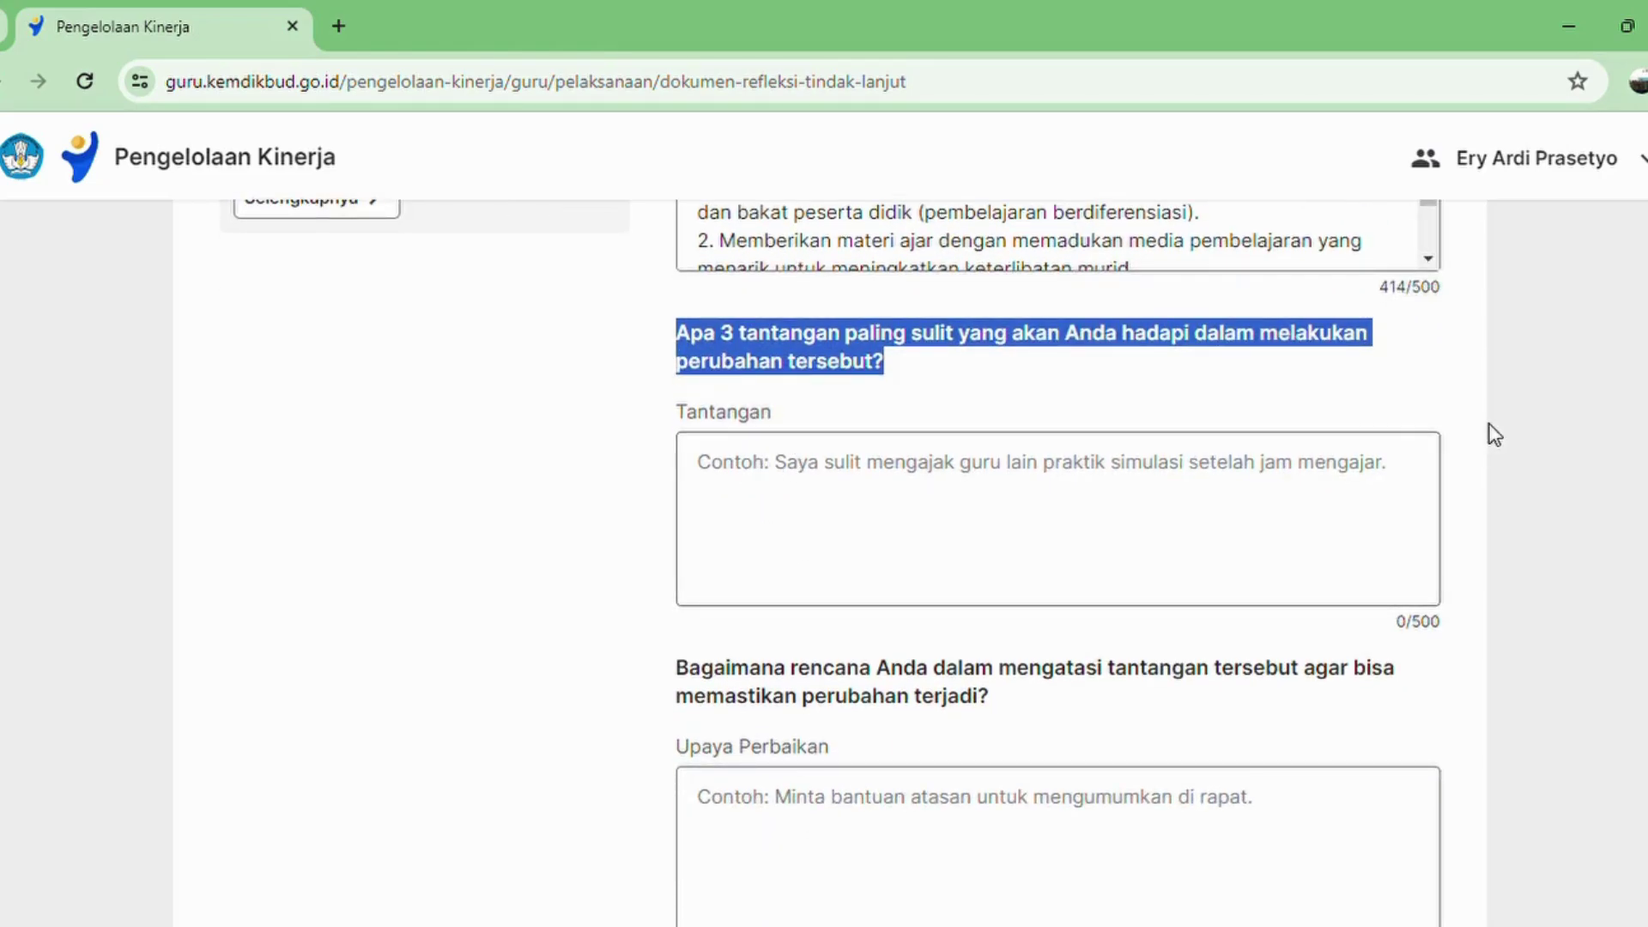
left_click(892, 392)
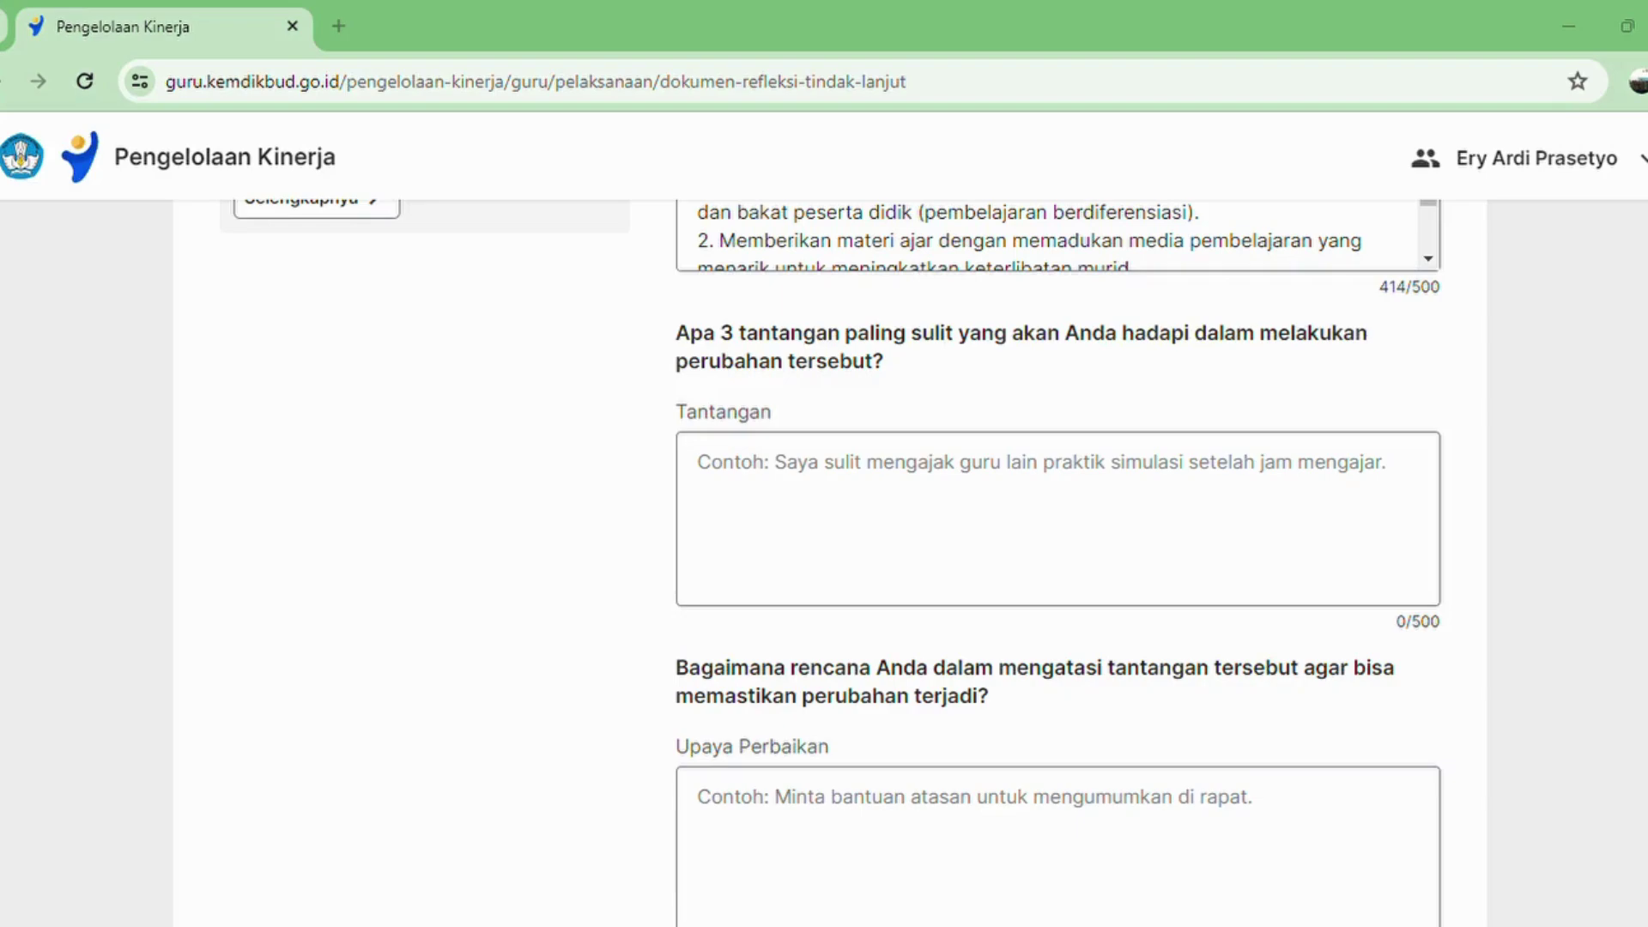
left_click(782, 525)
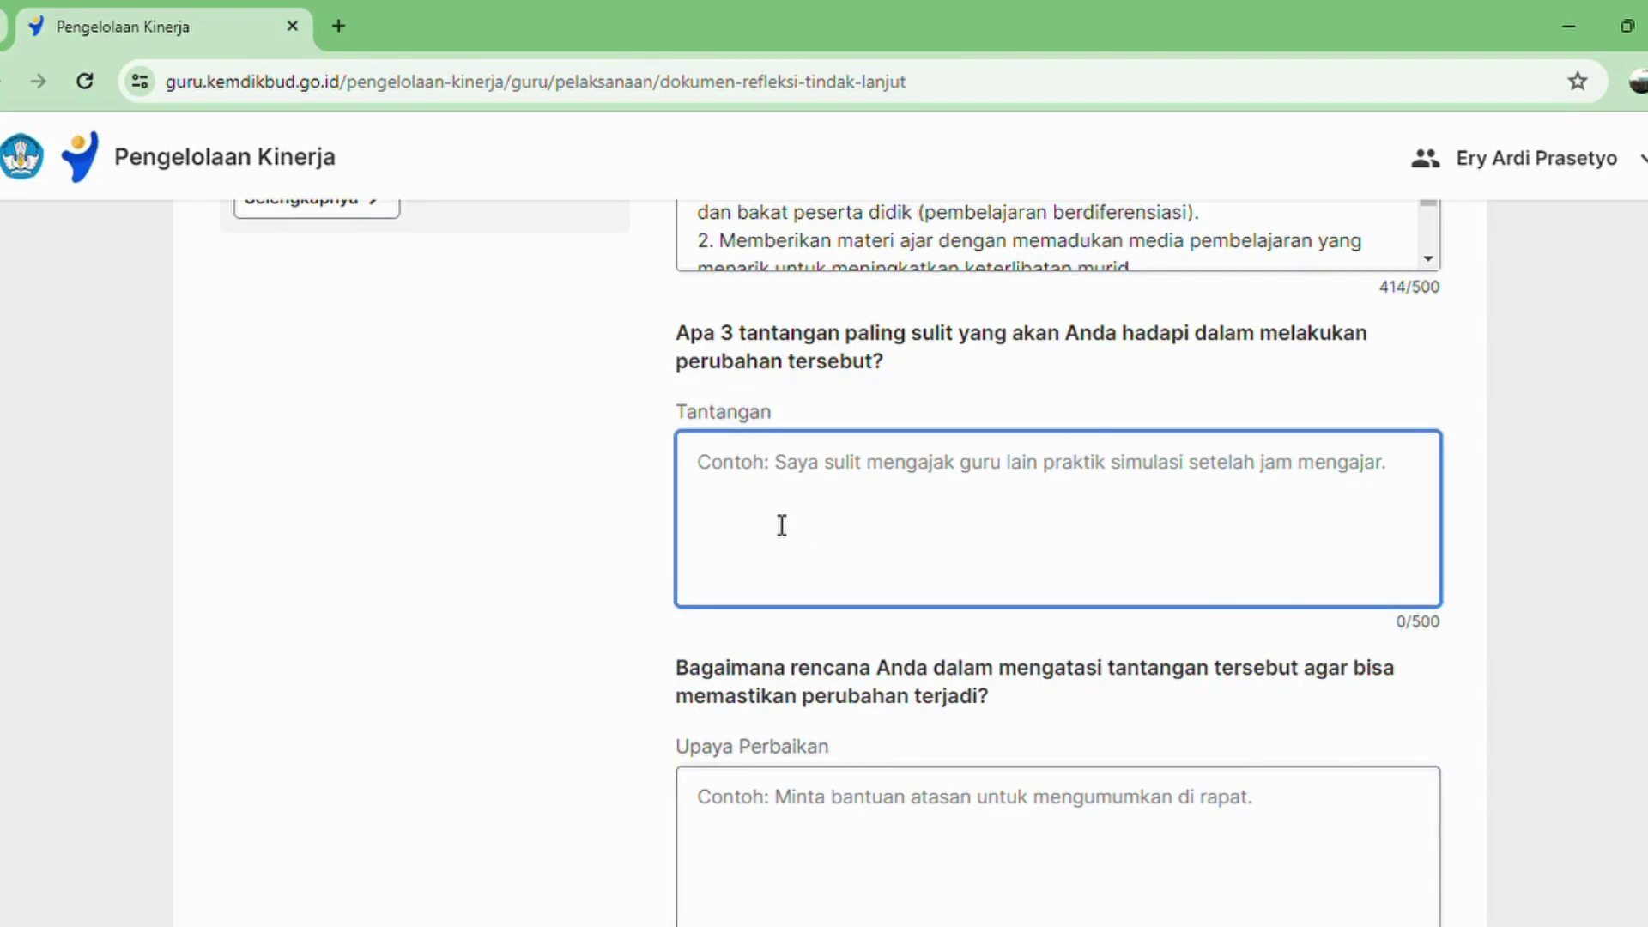
type("Tiga tantangan paling sulit yang akan saya hadapi dalam melakukan perubahan tersebut adalah: 1. Mengubah pola pikir dan kebiasaan 2. Mendapatkan dukungan dan sumber daya 3. Resistensi terhadap perubahan")
key("BackSpace")
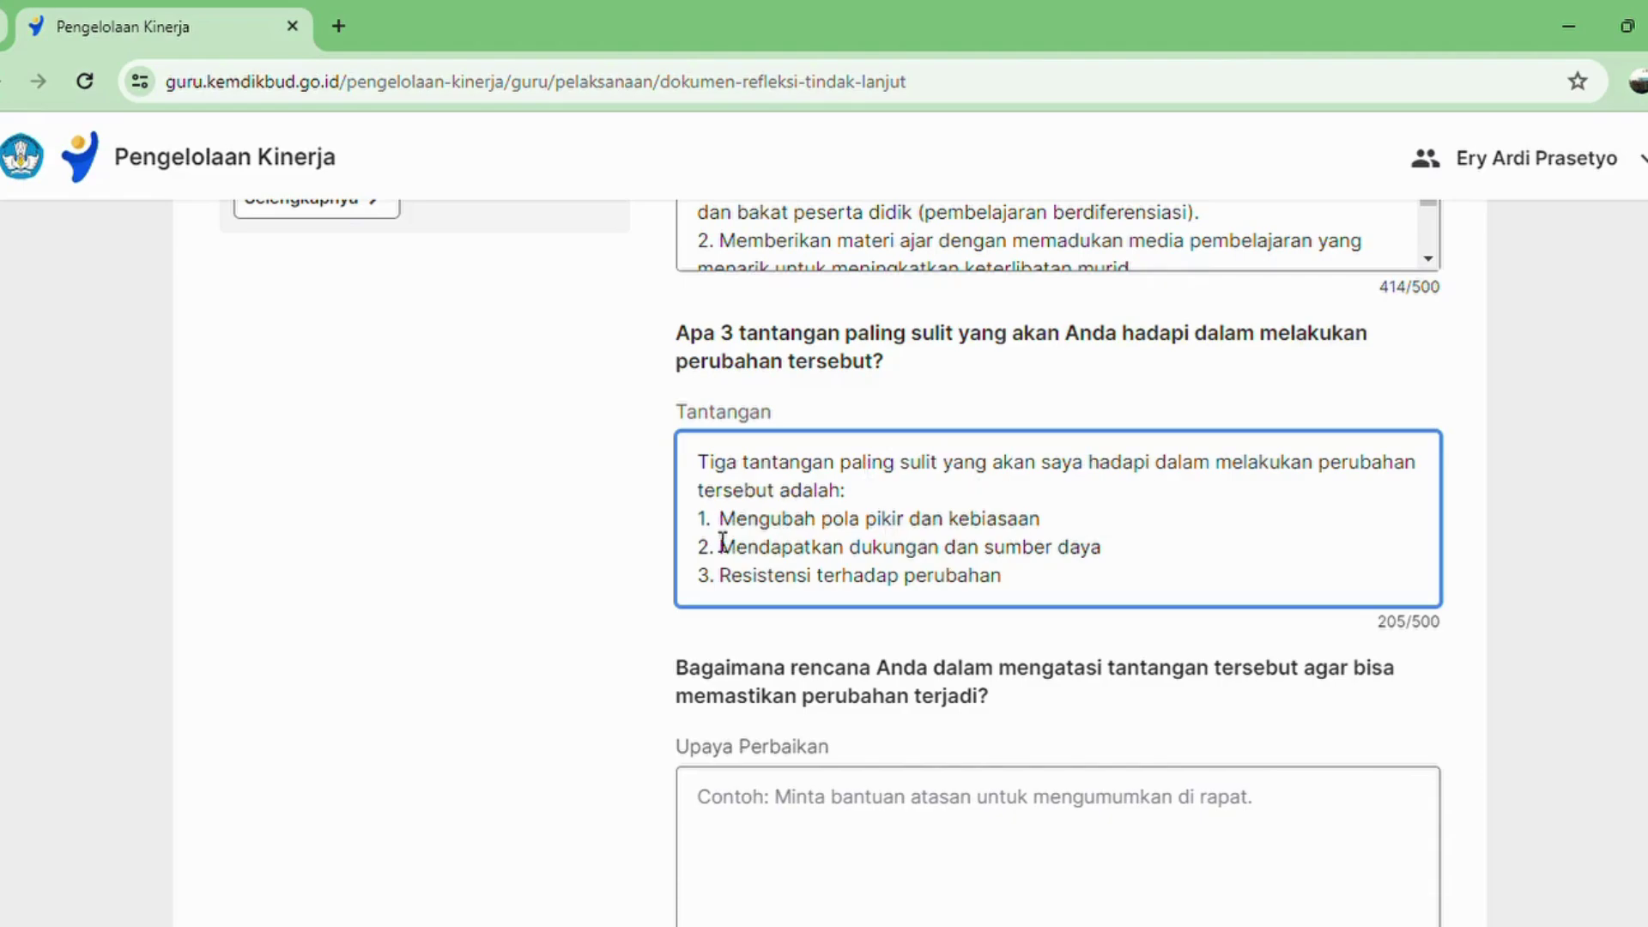
- Review the Pilihan Belajar Tantangan answer and end each of its three points with a full stop
left_click_drag(757, 518, 930, 525)
left_click(1058, 533)
key("BackSpace")
type(".")
left_click(1115, 556)
type(". 2")
type(".")
- Paste the prepared four-point answer beginning "Rencana yang akan saya lakukan dalam mengatasi tantangan tersebut" into the Pilihan Belajar Upaya Perbaikan field
scroll(807, 570, "up", 5)
scroll(807, 571, "down", 7)
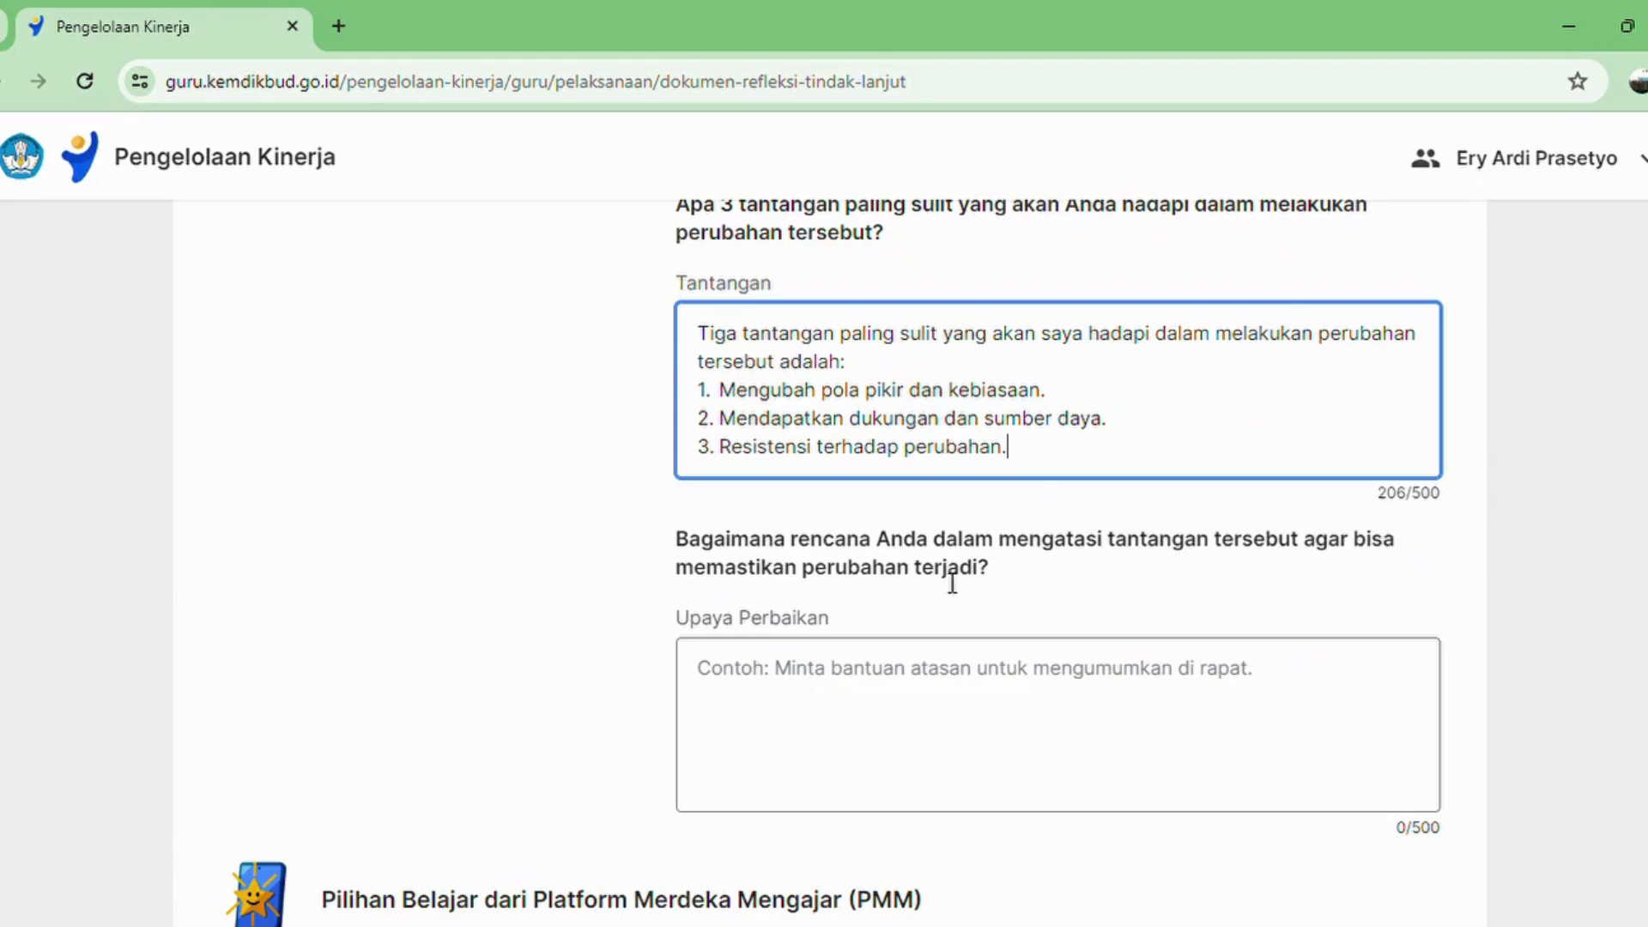
left_click(1181, 920)
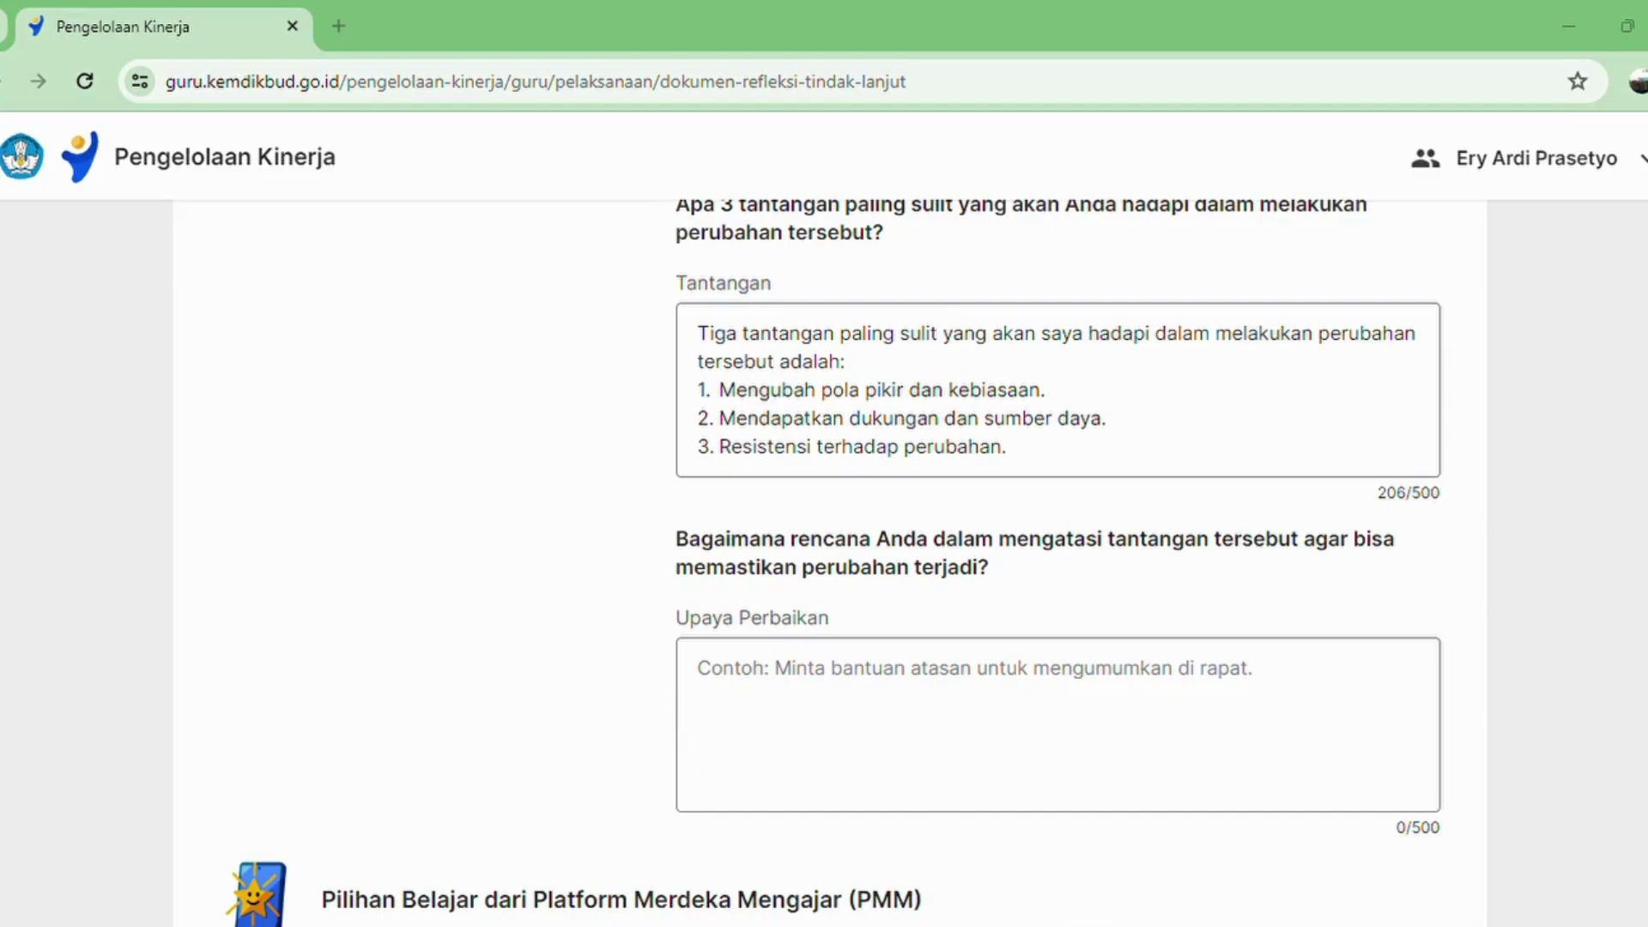
left_click(976, 739)
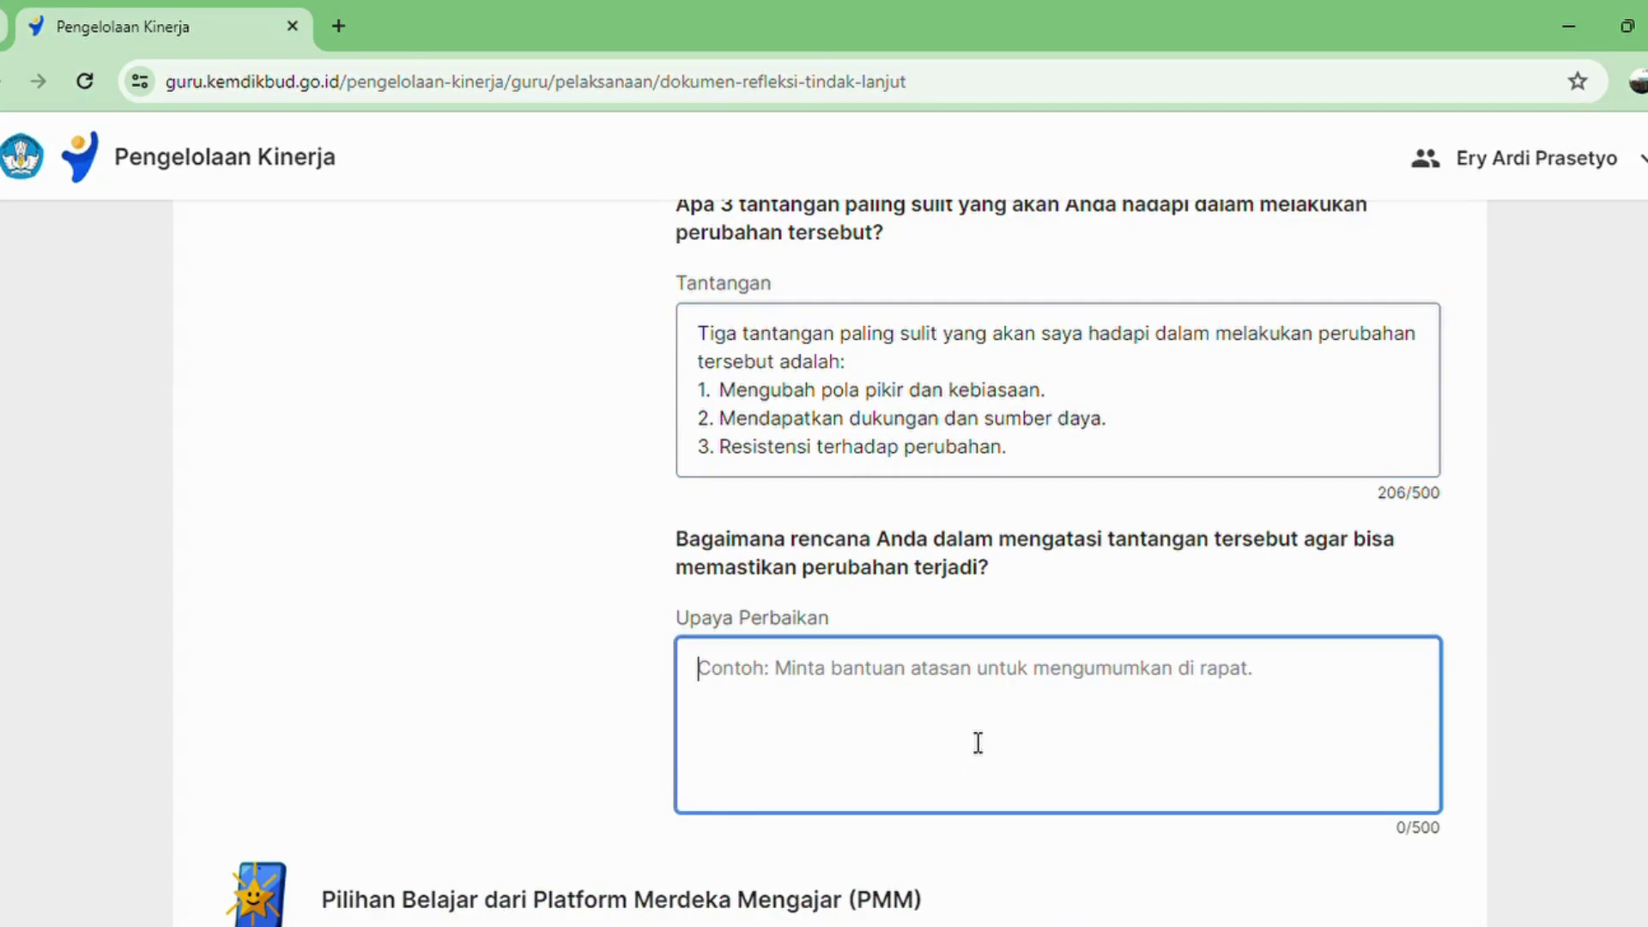
key("ctrl+v")
key("BackSpace")
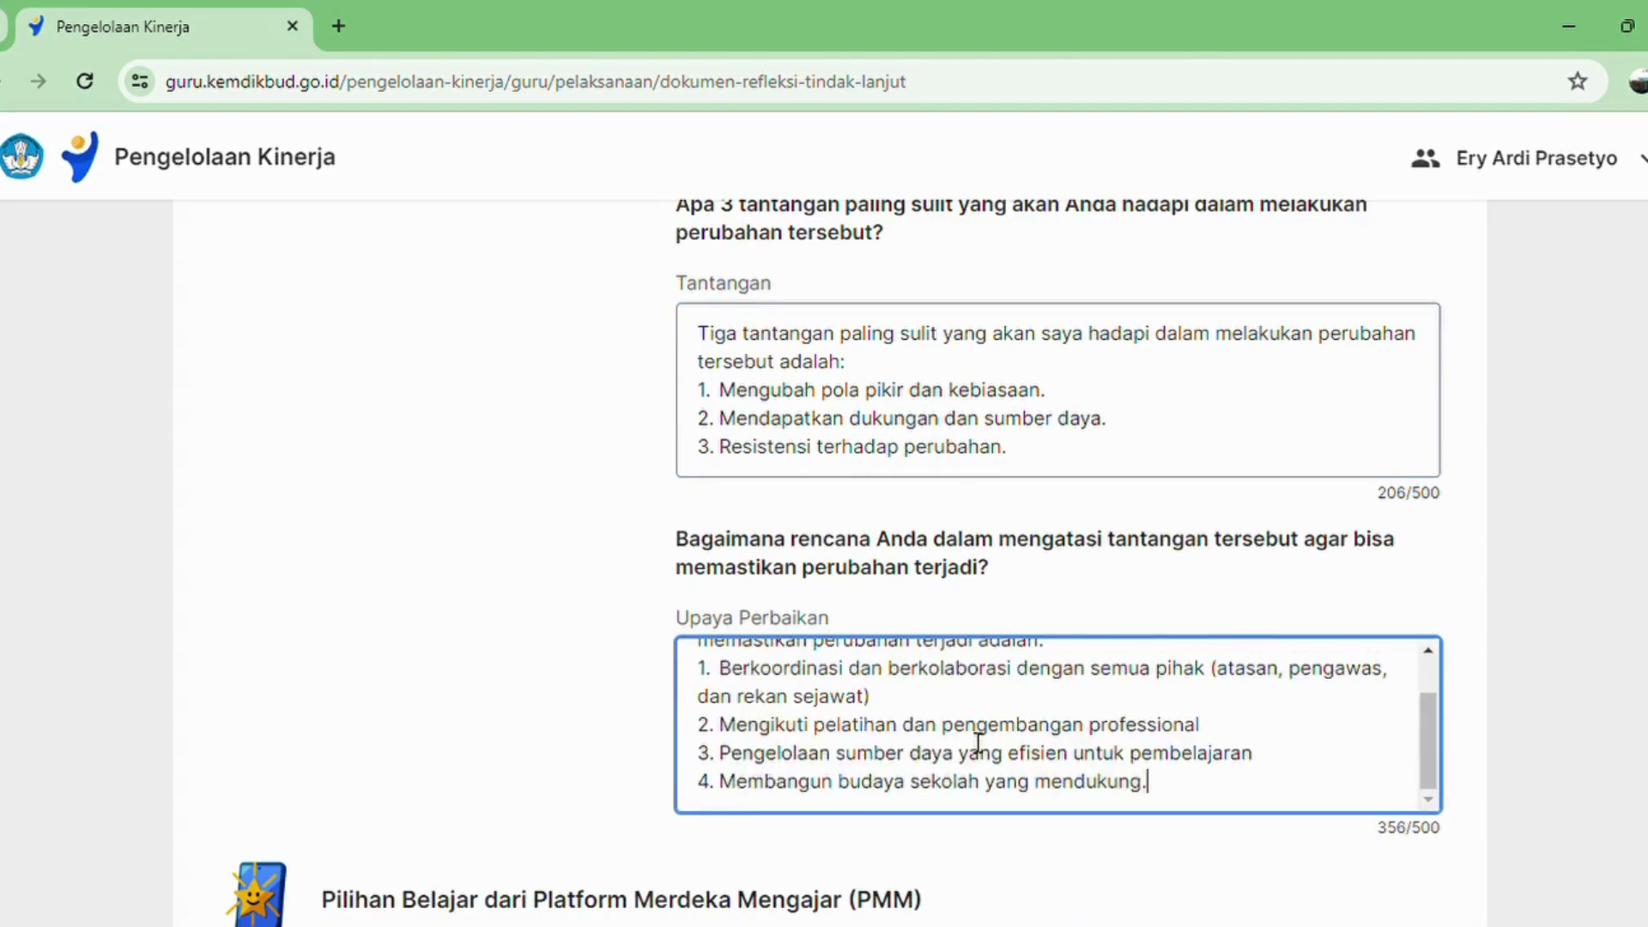
- Review the Pilihan Belajar Upaya Perbaikan answer and make each of its four points end with a single full stop
type(".")
scroll(975, 739, "up", 2)
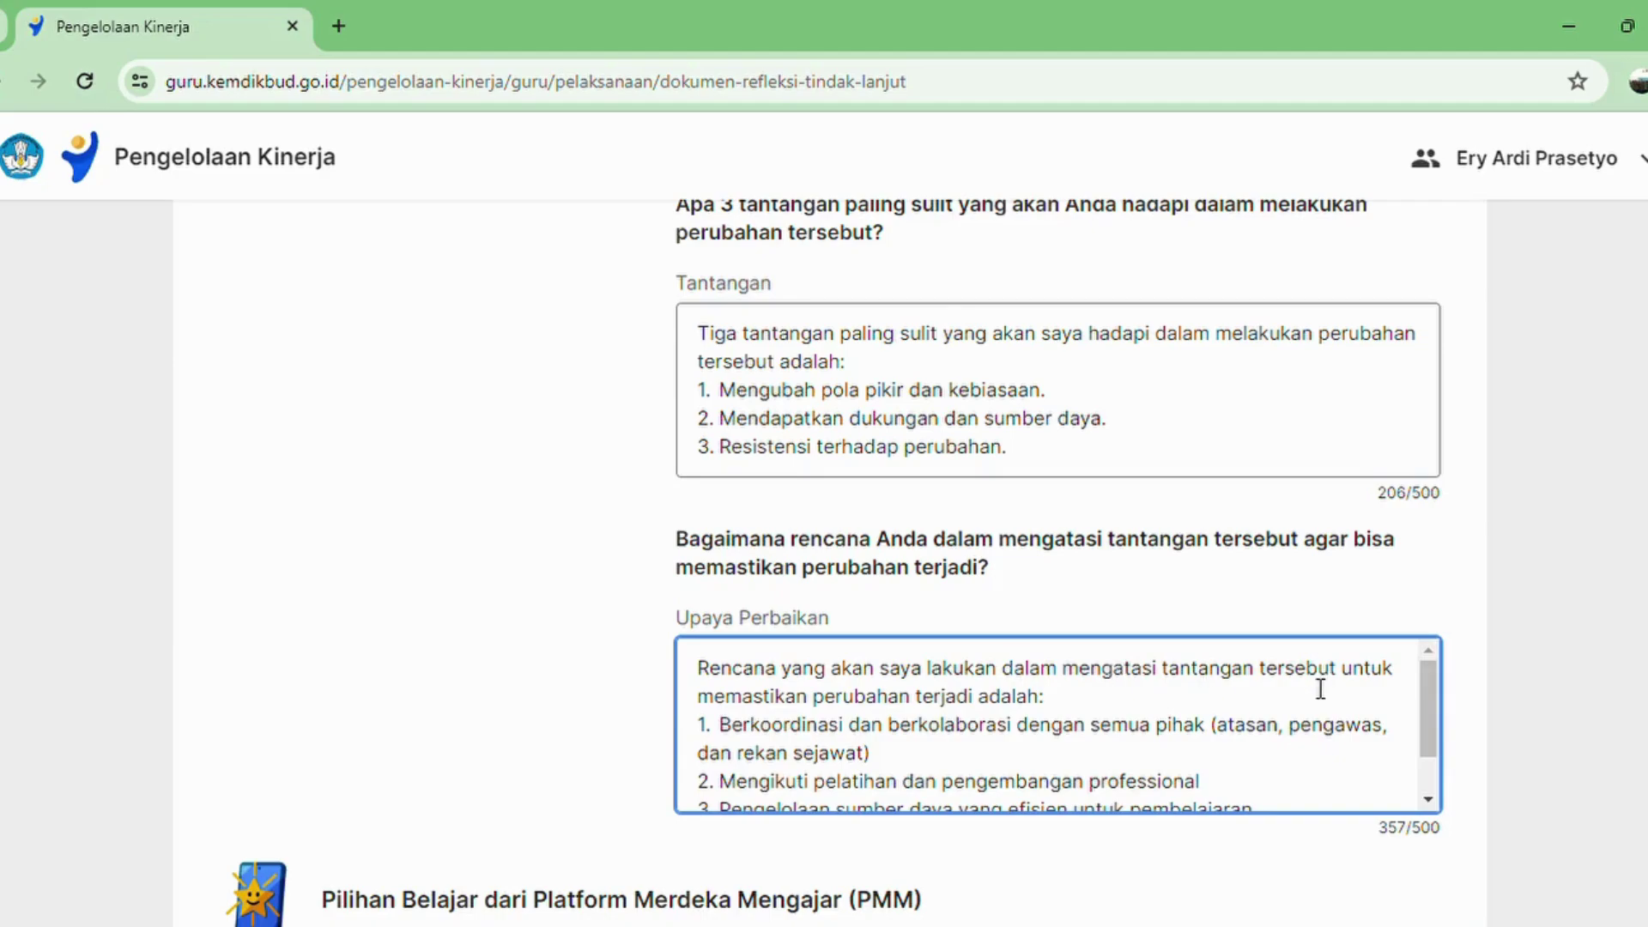
left_click(924, 763)
type(".")
scroll(919, 768, "down", 1)
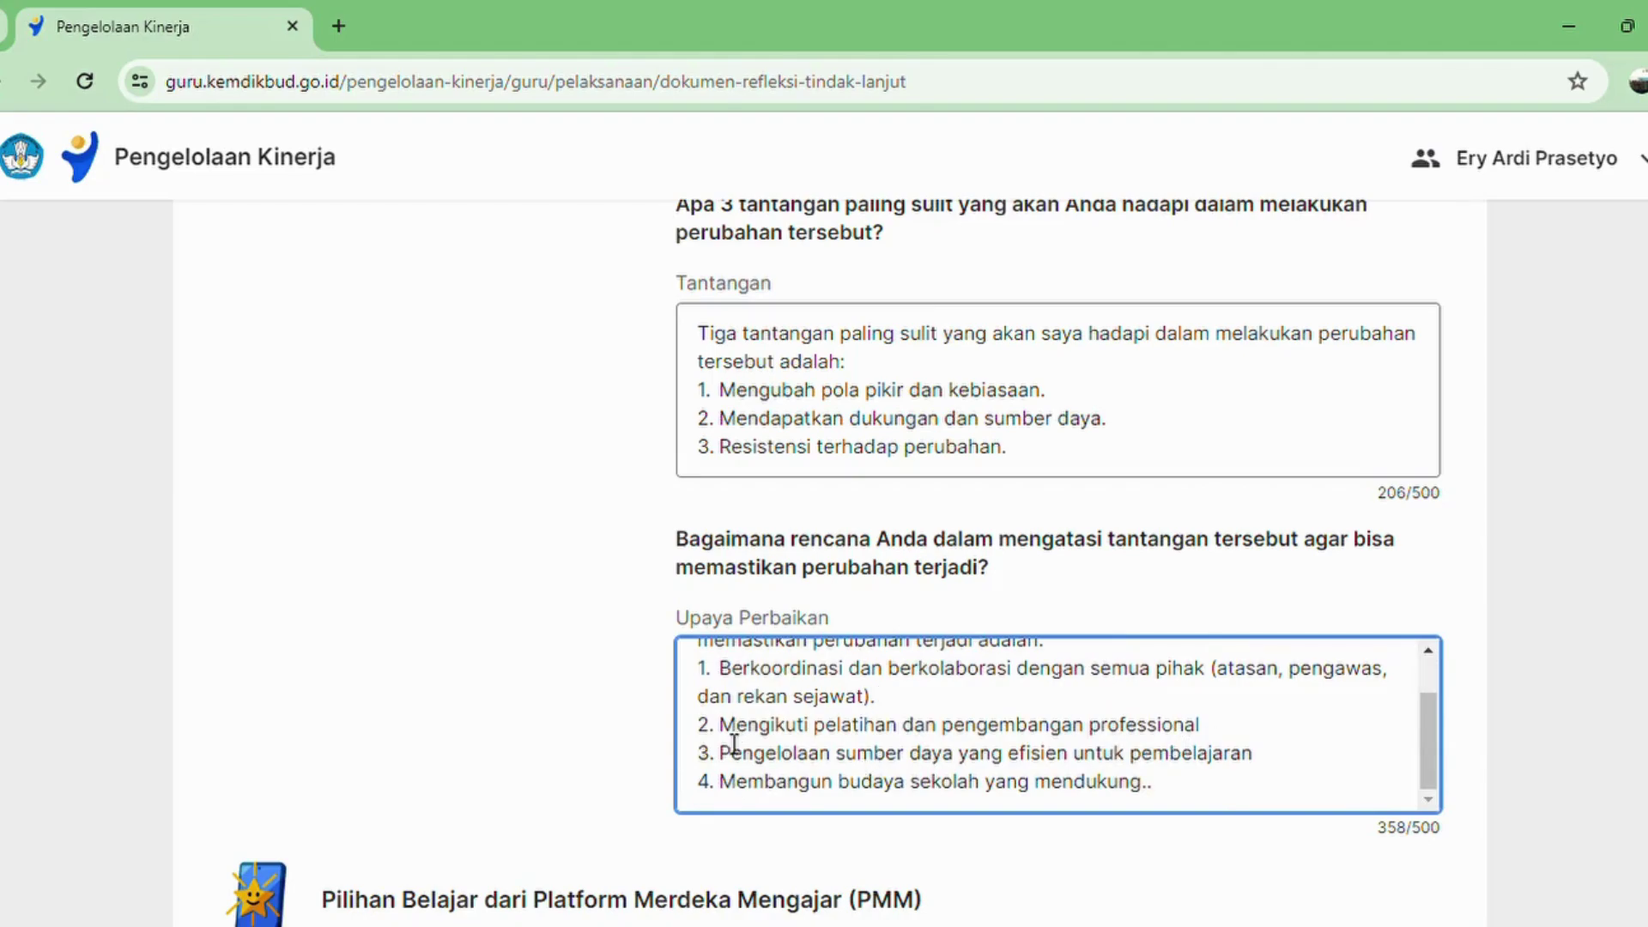
left_click(1228, 729)
type(".")
left_click(1254, 759)
type(".")
left_click(1168, 800)
- Review the completed Pilihan Belajar section and examine the follow-up goals and questions in the Platform Merdeka Mengajar (PMM) section
scroll(858, 687, "up", 15)
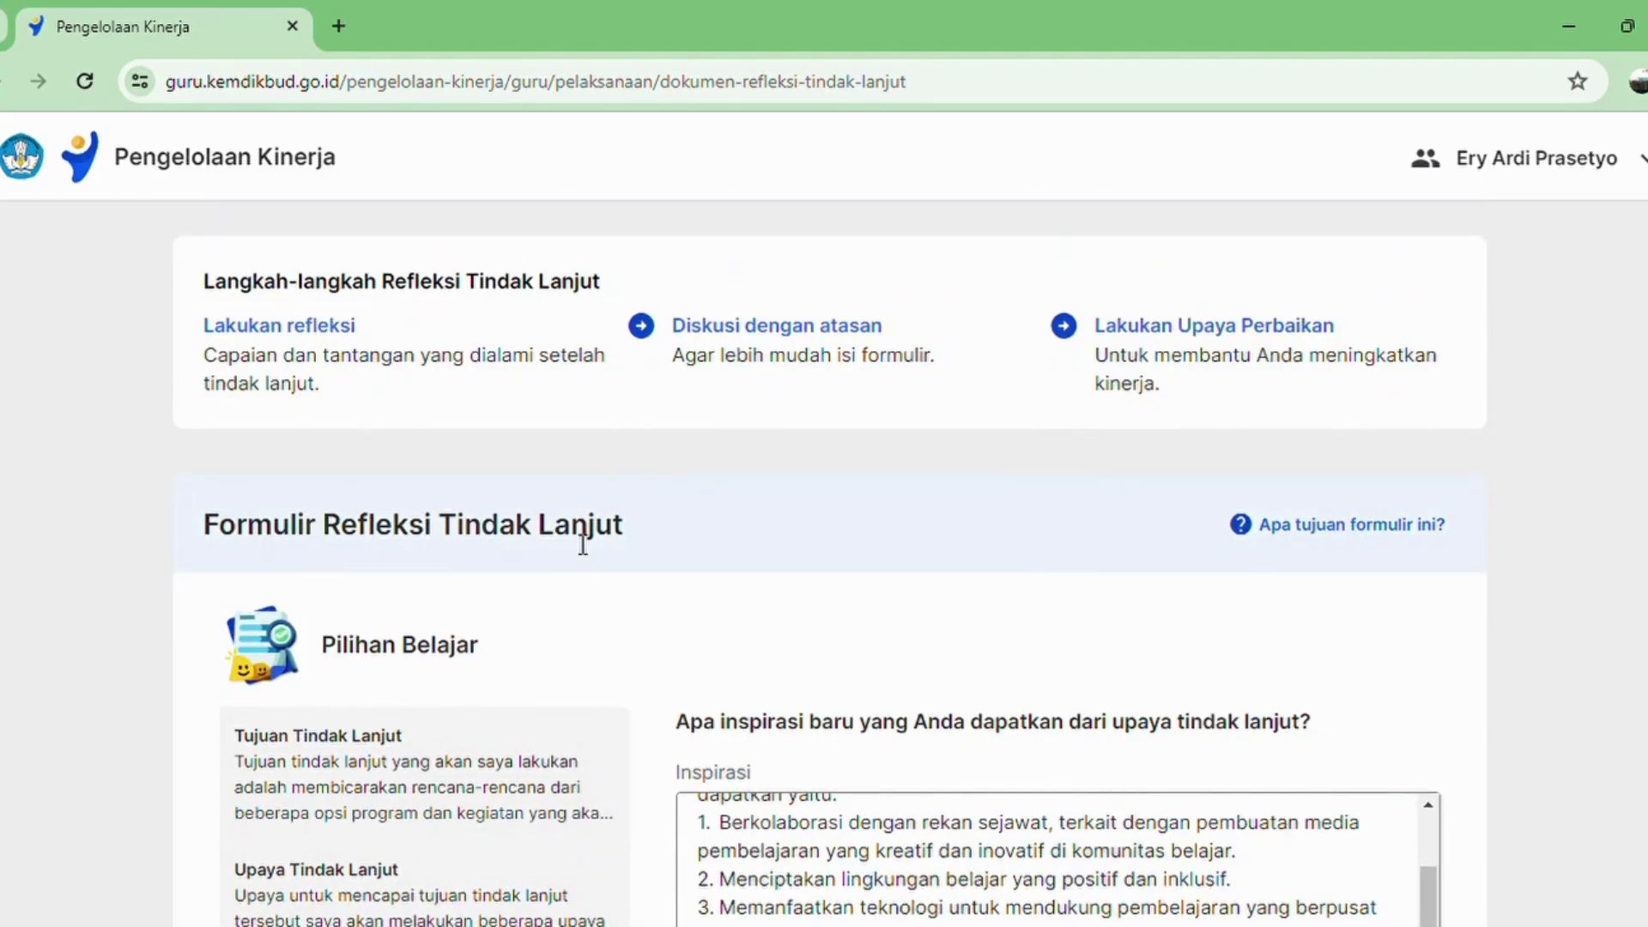
scroll(552, 677, "down", 8)
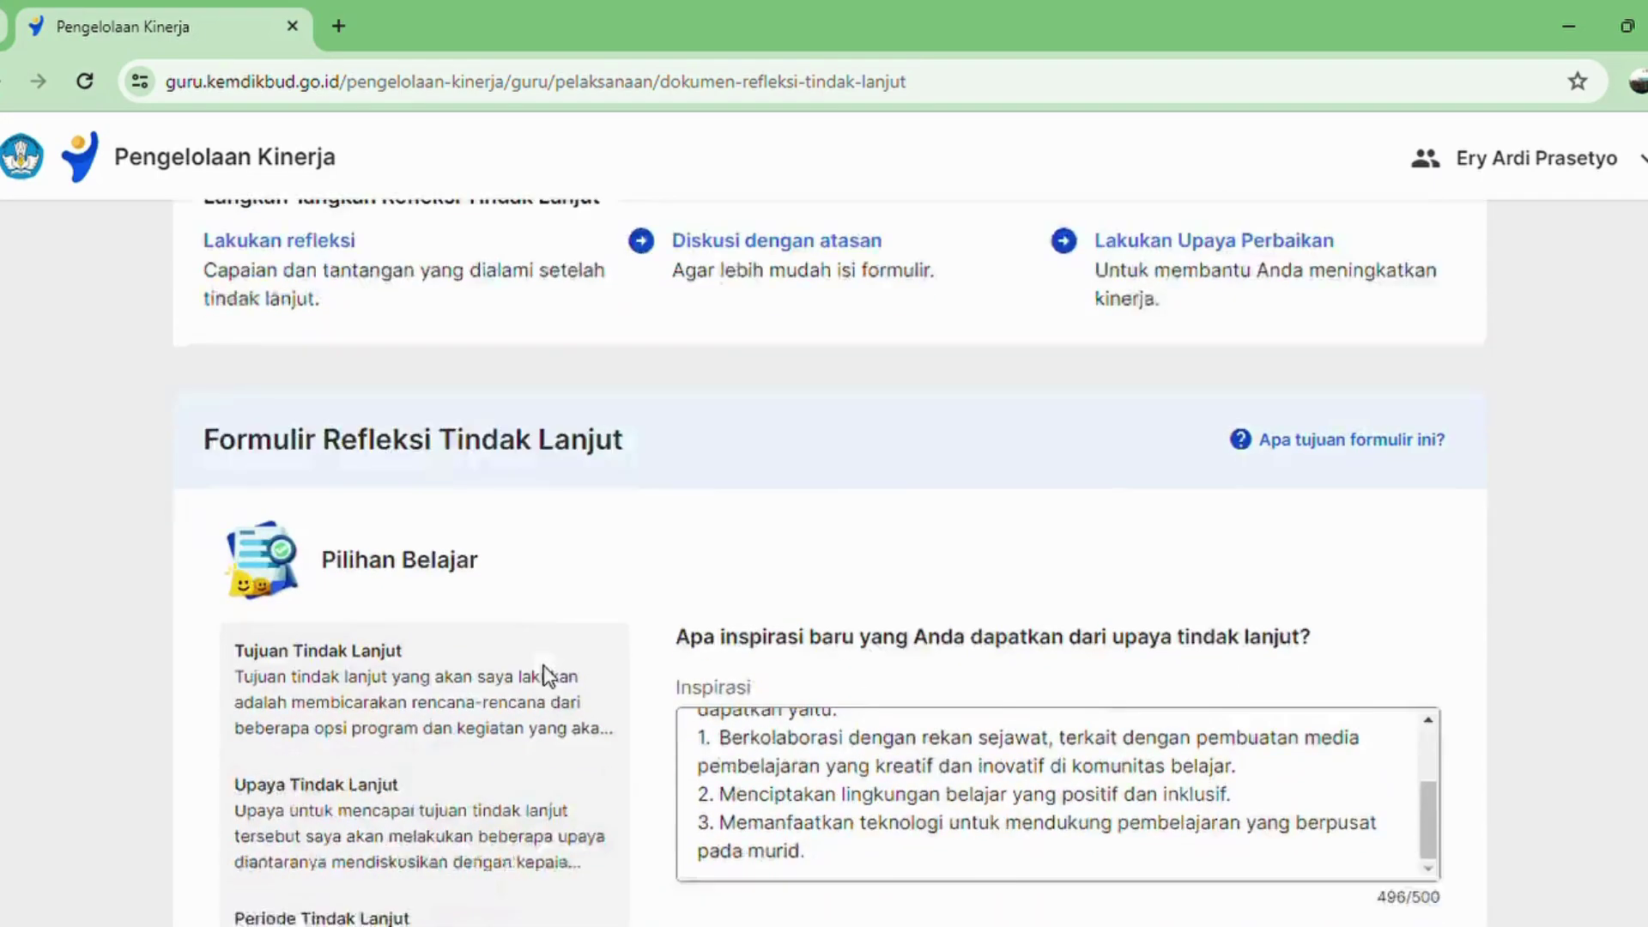
scroll(551, 678, "down", 5)
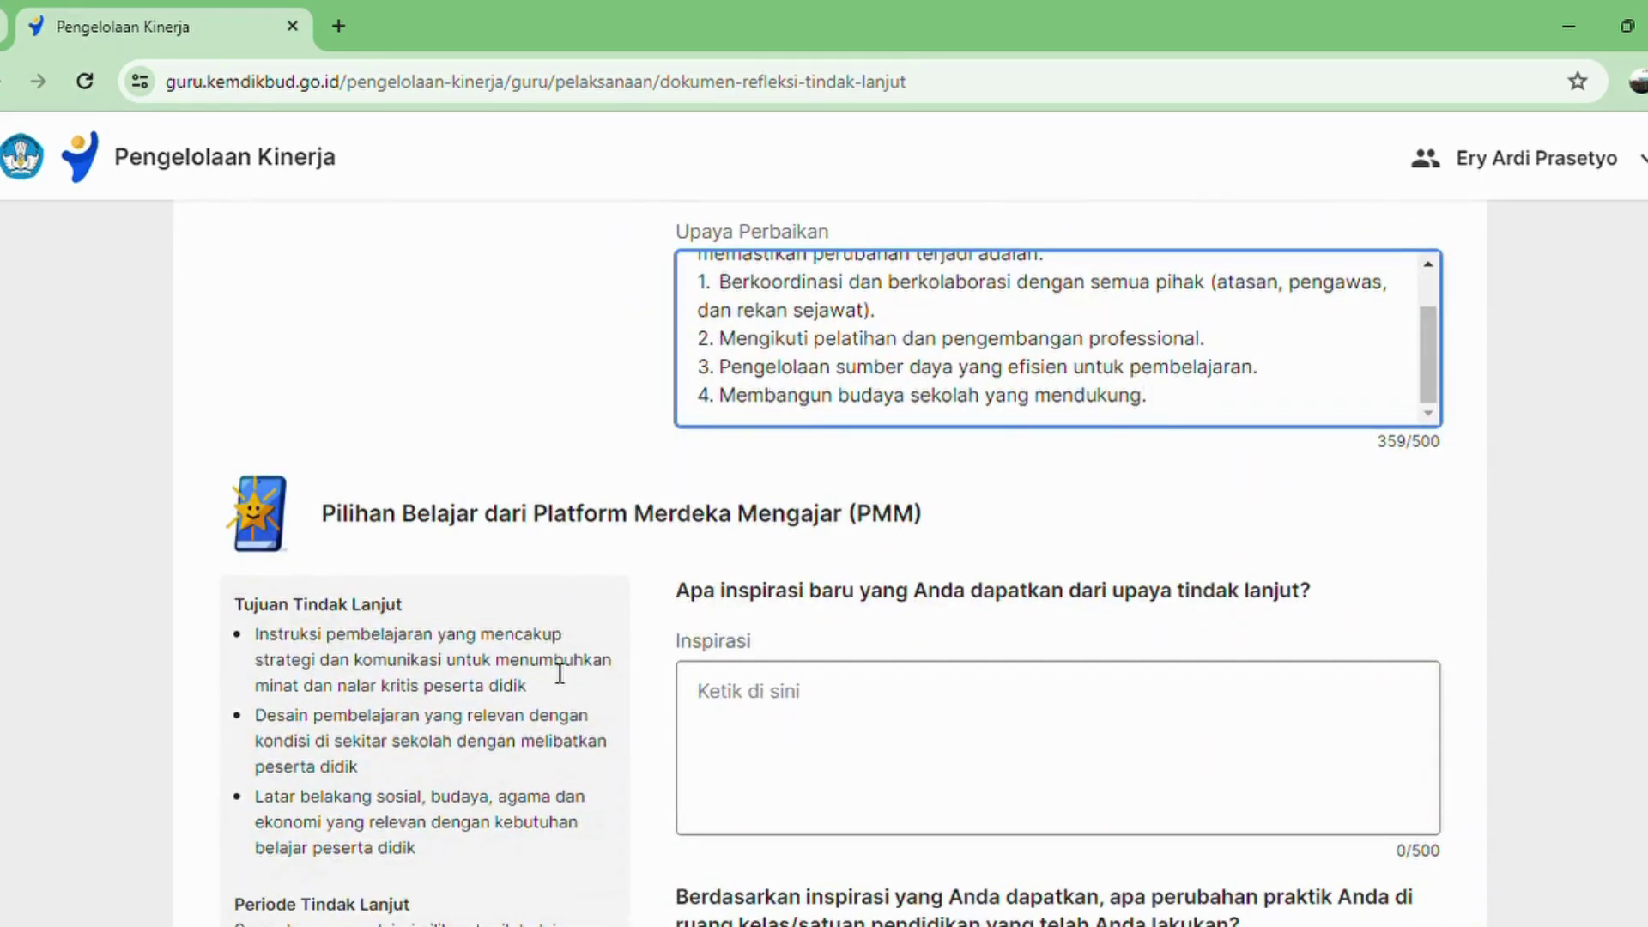
scroll(554, 666, "down", 4)
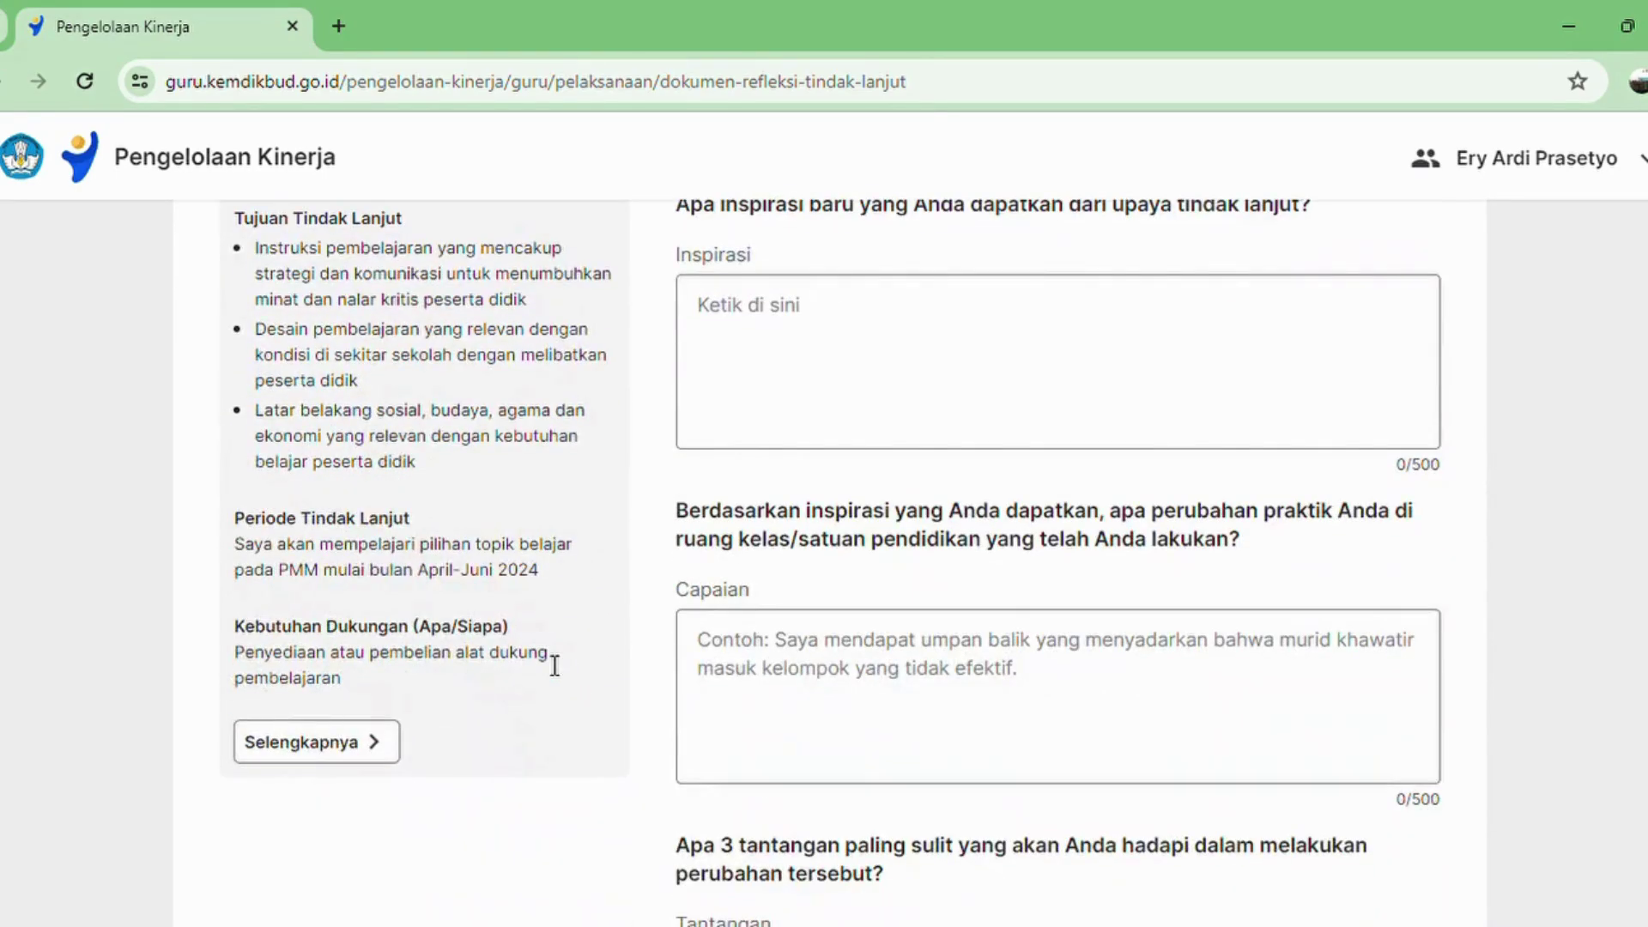
scroll(549, 666, "down", 8)
scroll(526, 615, "up", 15)
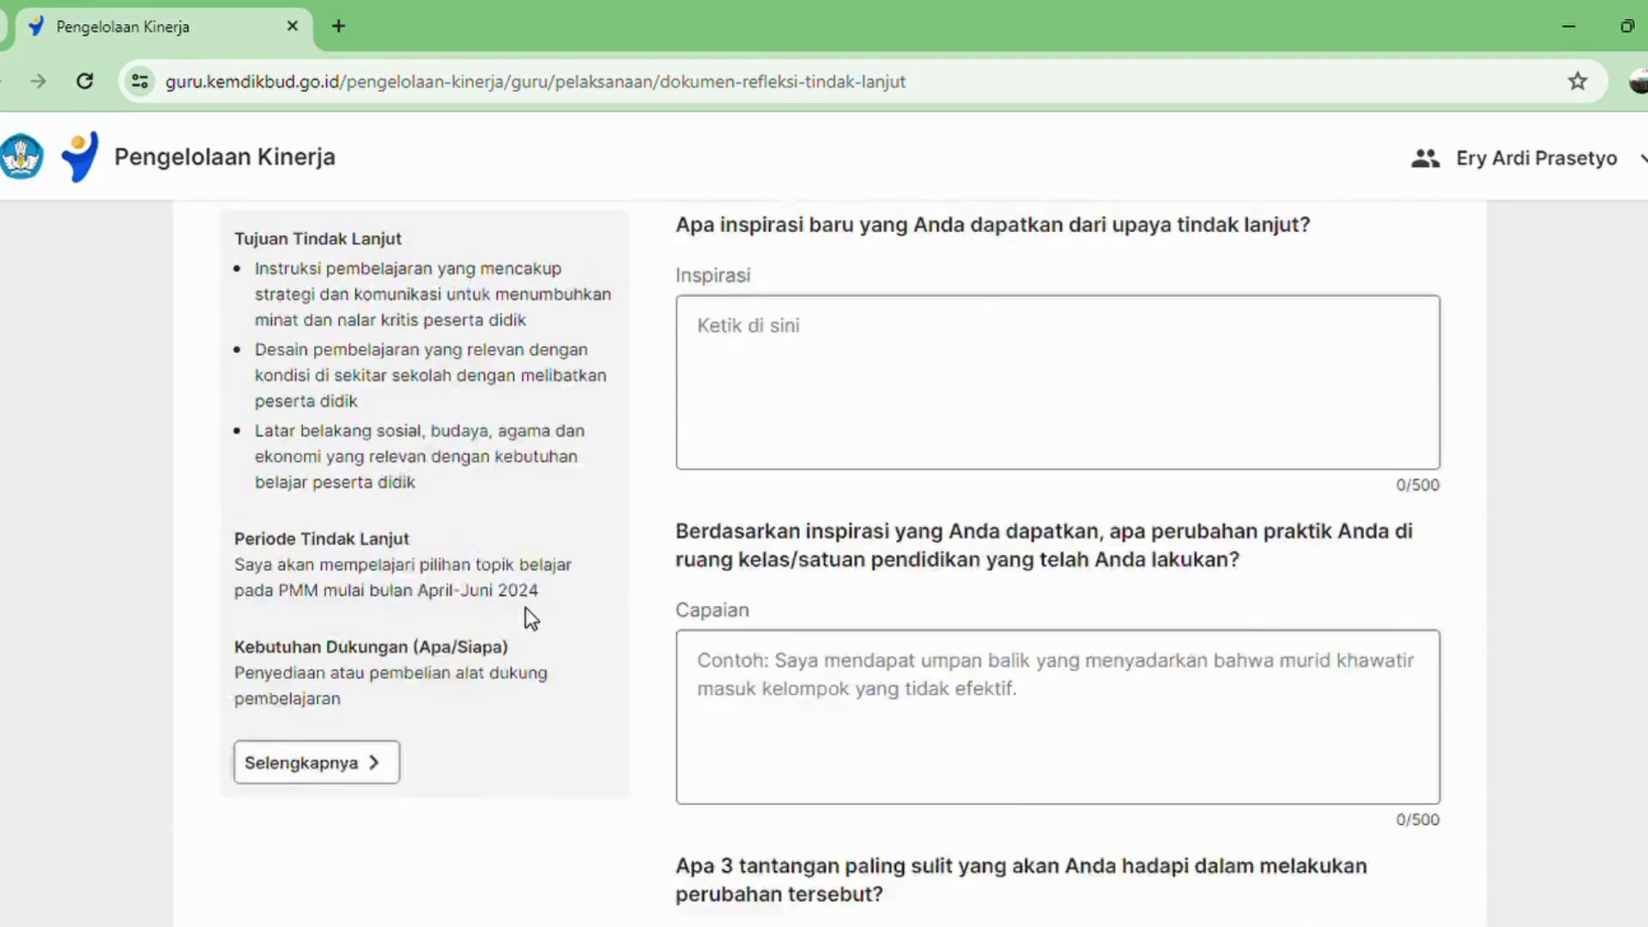
scroll(481, 678, "down", 3)
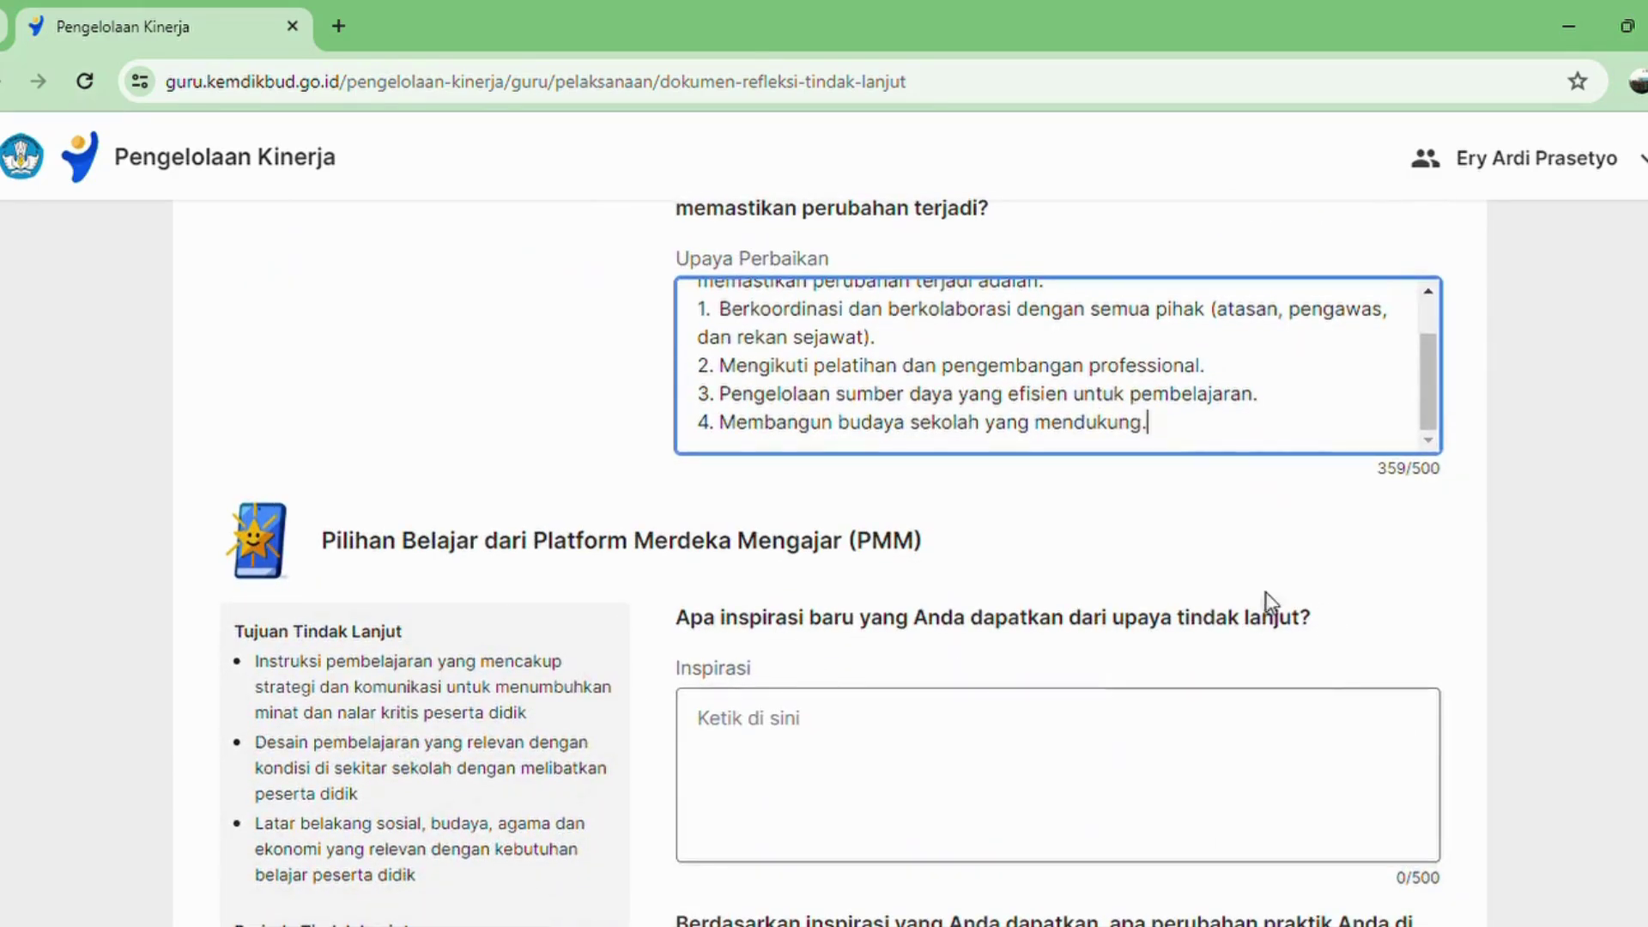
scroll(1264, 607, "up", 10)
scroll(1205, 580, "up", 5)
scroll(1155, 600, "down", 20)
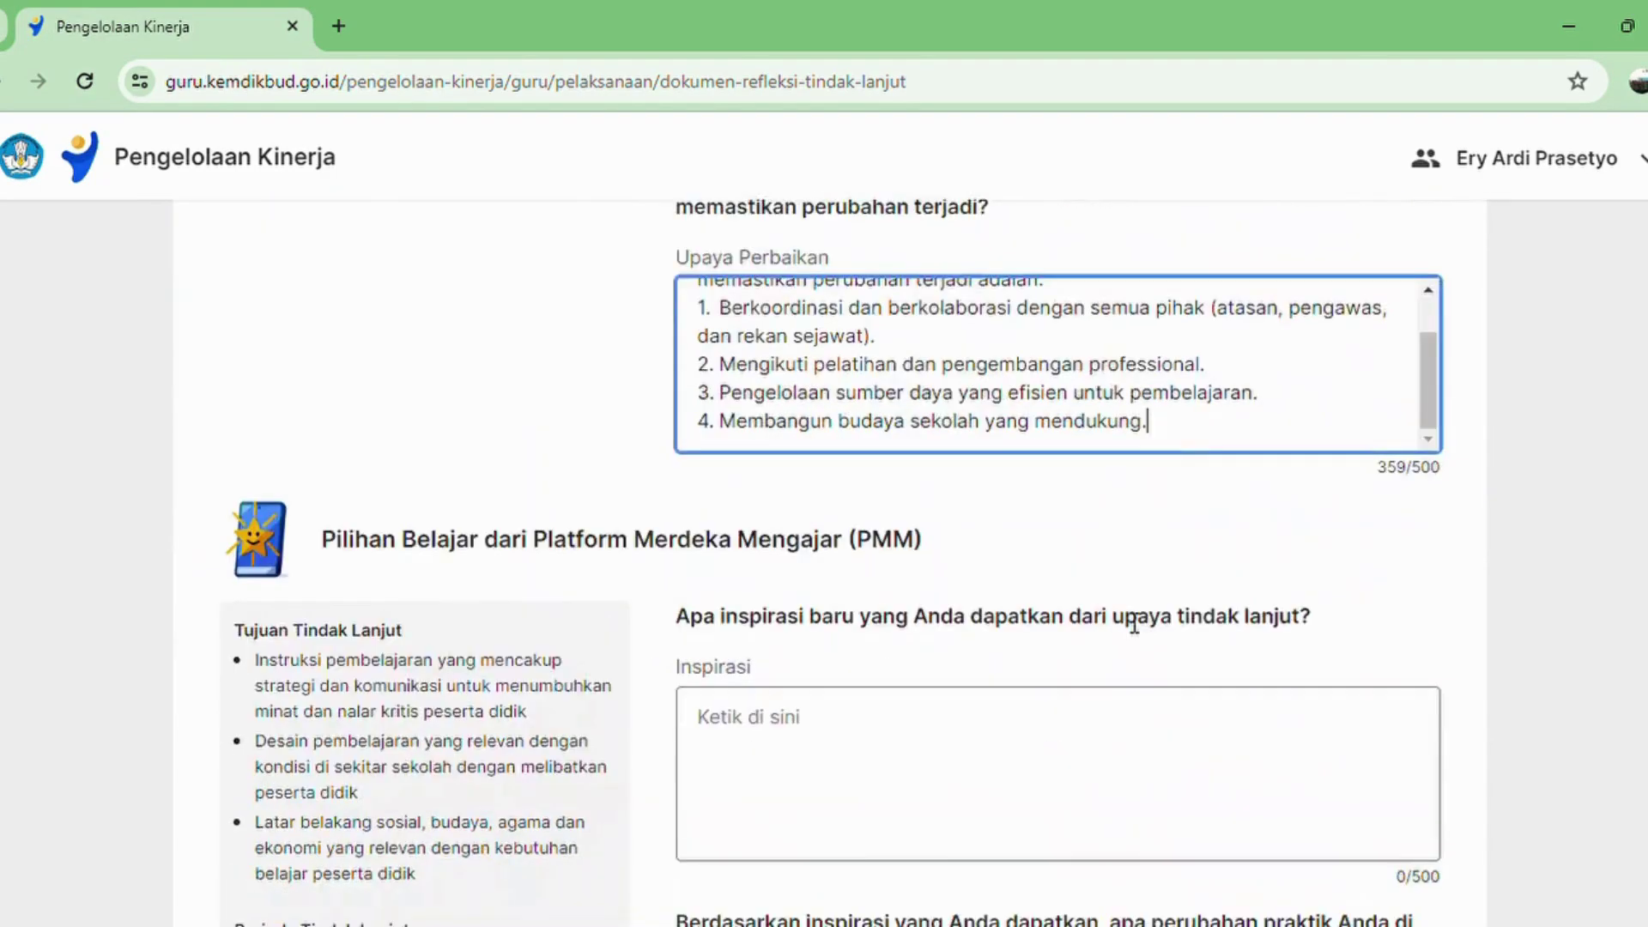
scroll(1133, 623, "up", 5)
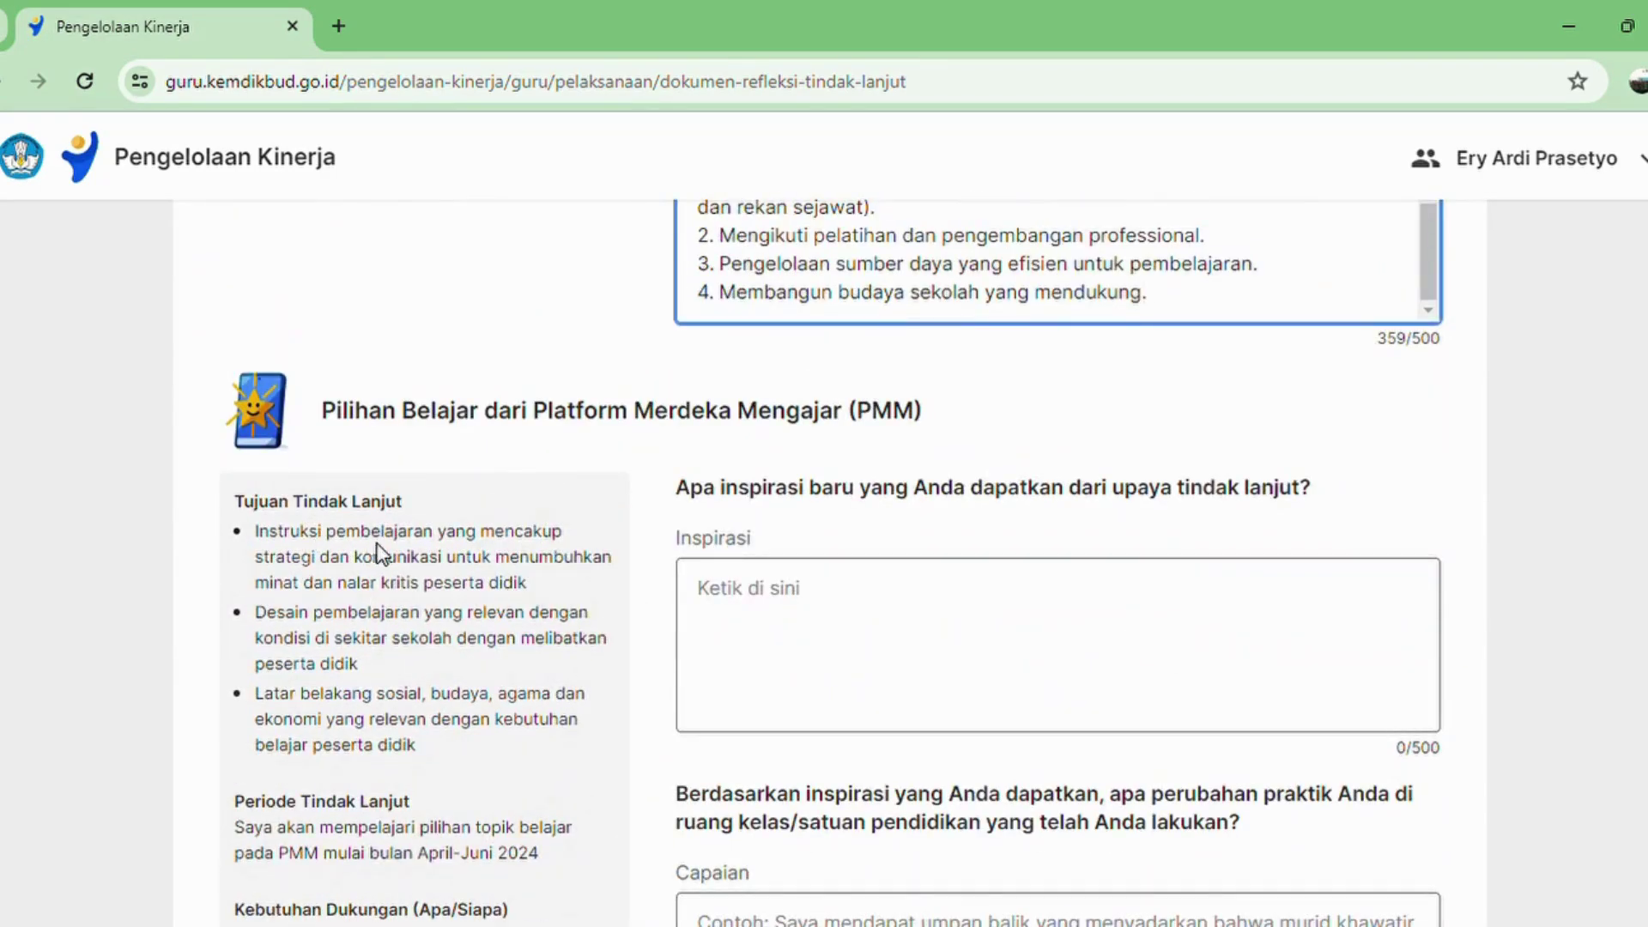
- Paste the prepared answer beginning "Berdasarkan Upaya tindak lanjut yang saya lakukan, inspirasi baru yang saya dapatkan" into the PMM Inspirasi field
left_click(784, 610)
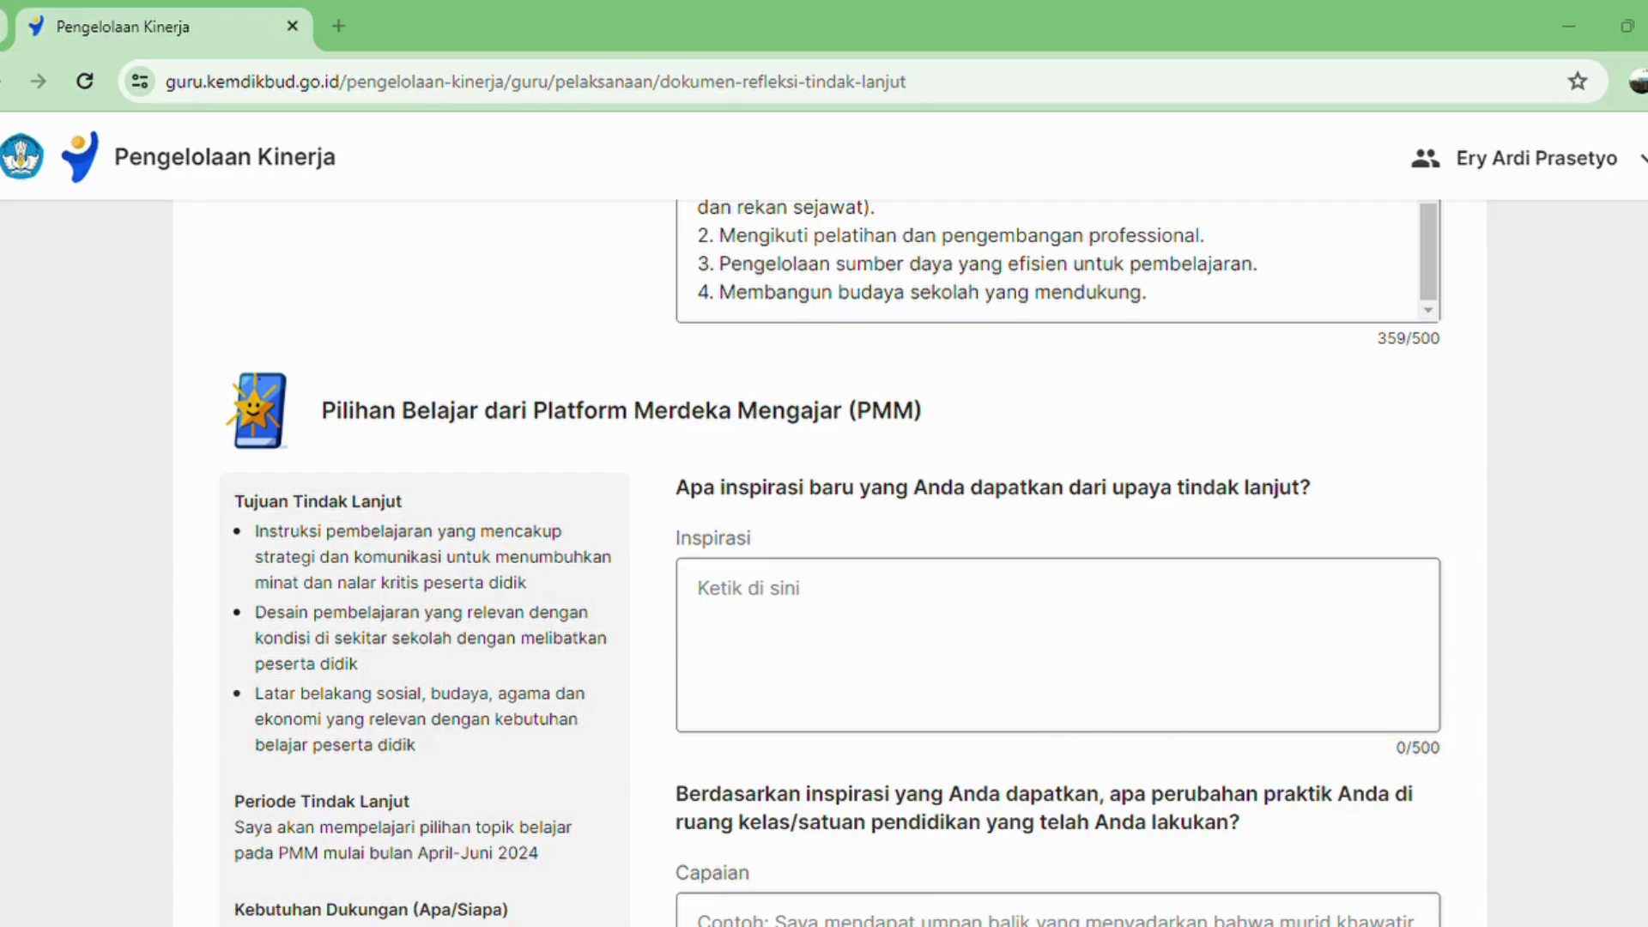
left_click(902, 575)
type("Berdasarkan Upaya tindak lanjut yang saya lakukan, inspirasi baru yang saya dapatkan adalah pemahaman yang lebih mendalam mengenai kebutuhan peserta didik yaitu dalam membuat media ajar yang menarik sesuai dengan kebutuhan dan minat belajar peserta didik, sehingga mereka bisa aktif dan fokus dalam menerima materi pelajaran.")
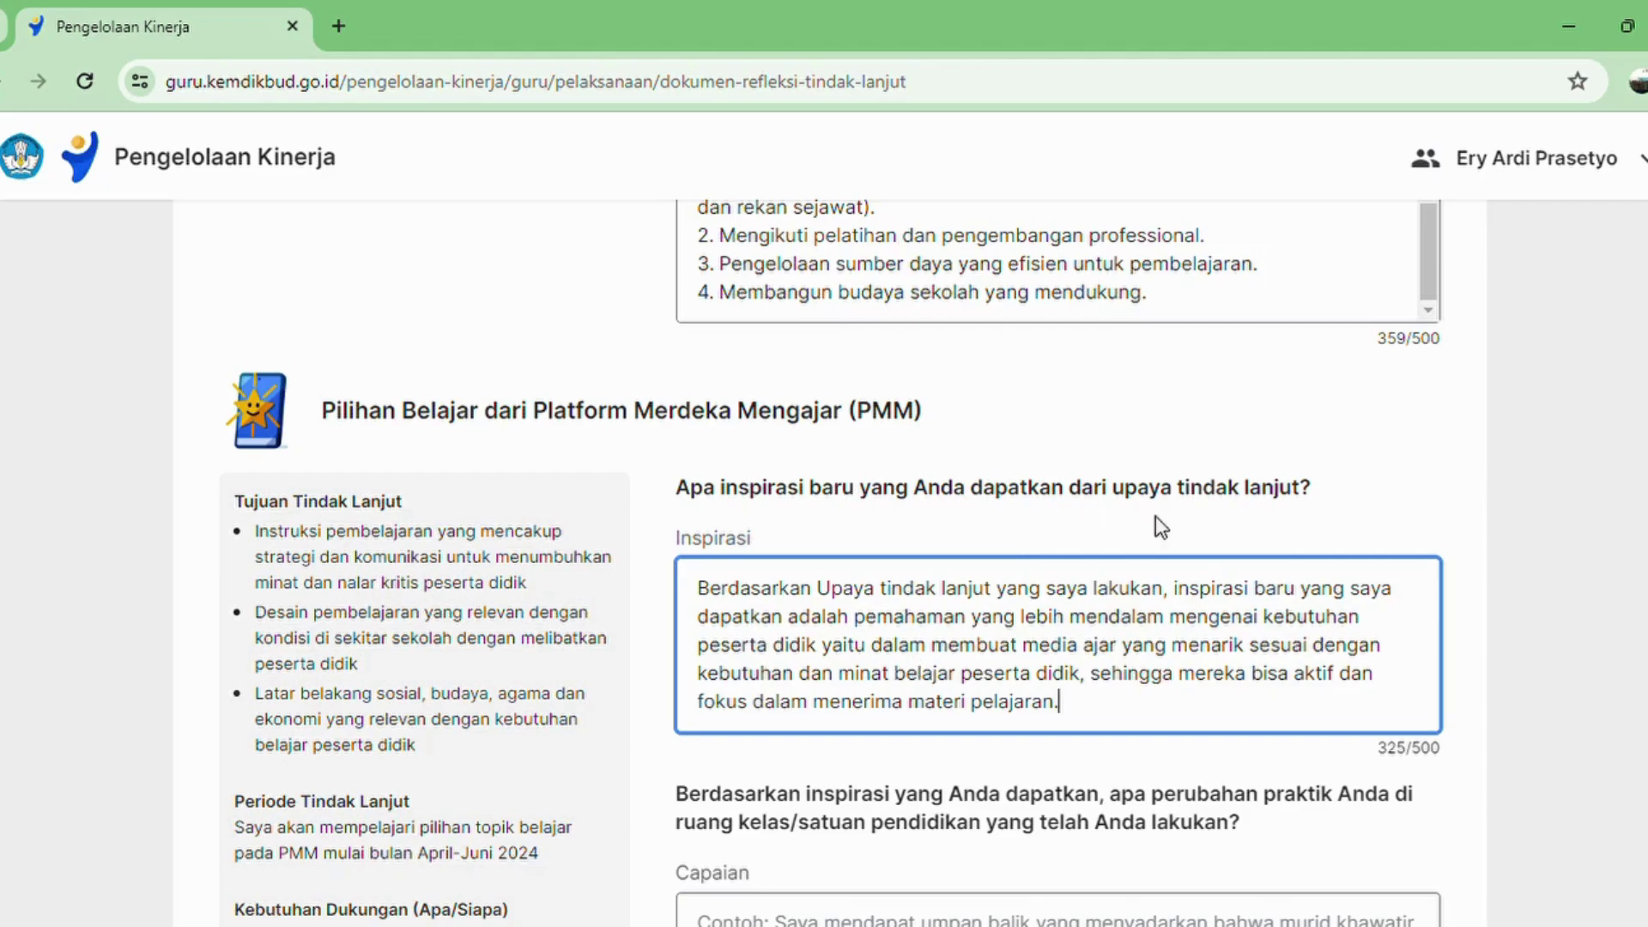
- Paste the prepared answer beginning "Berdasarkan inspirasi dari upaya tindak lanjut, saya melakukan perubahan" into the PMM Capaian field
scroll(957, 614, "down", 4)
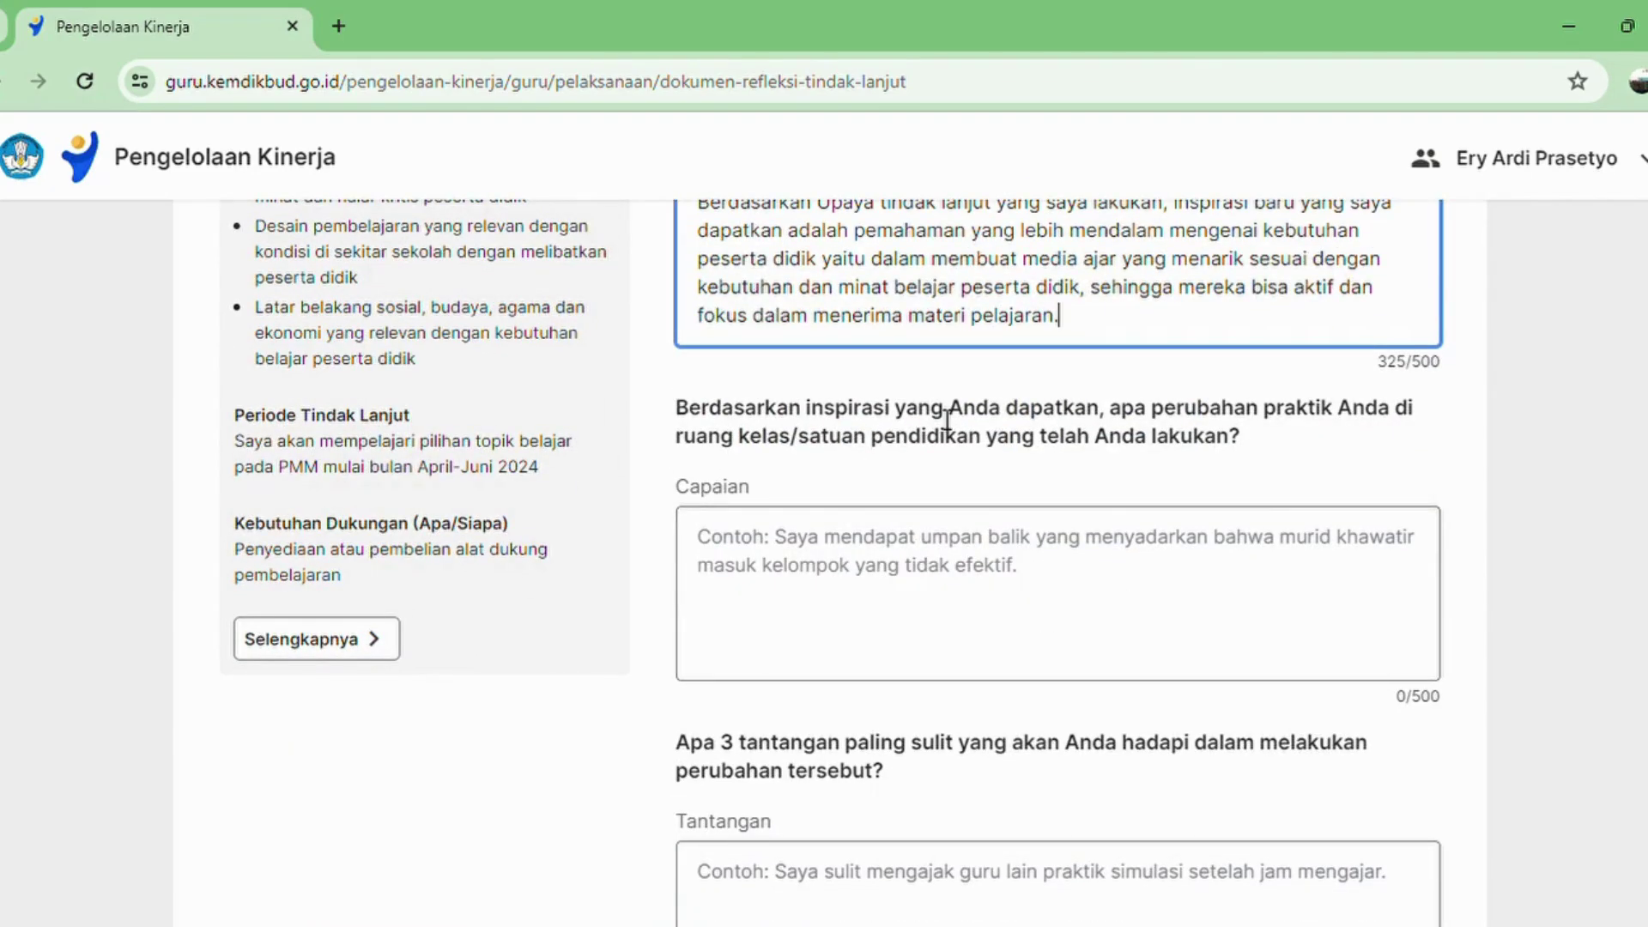
scroll(1141, 437, "down", 3)
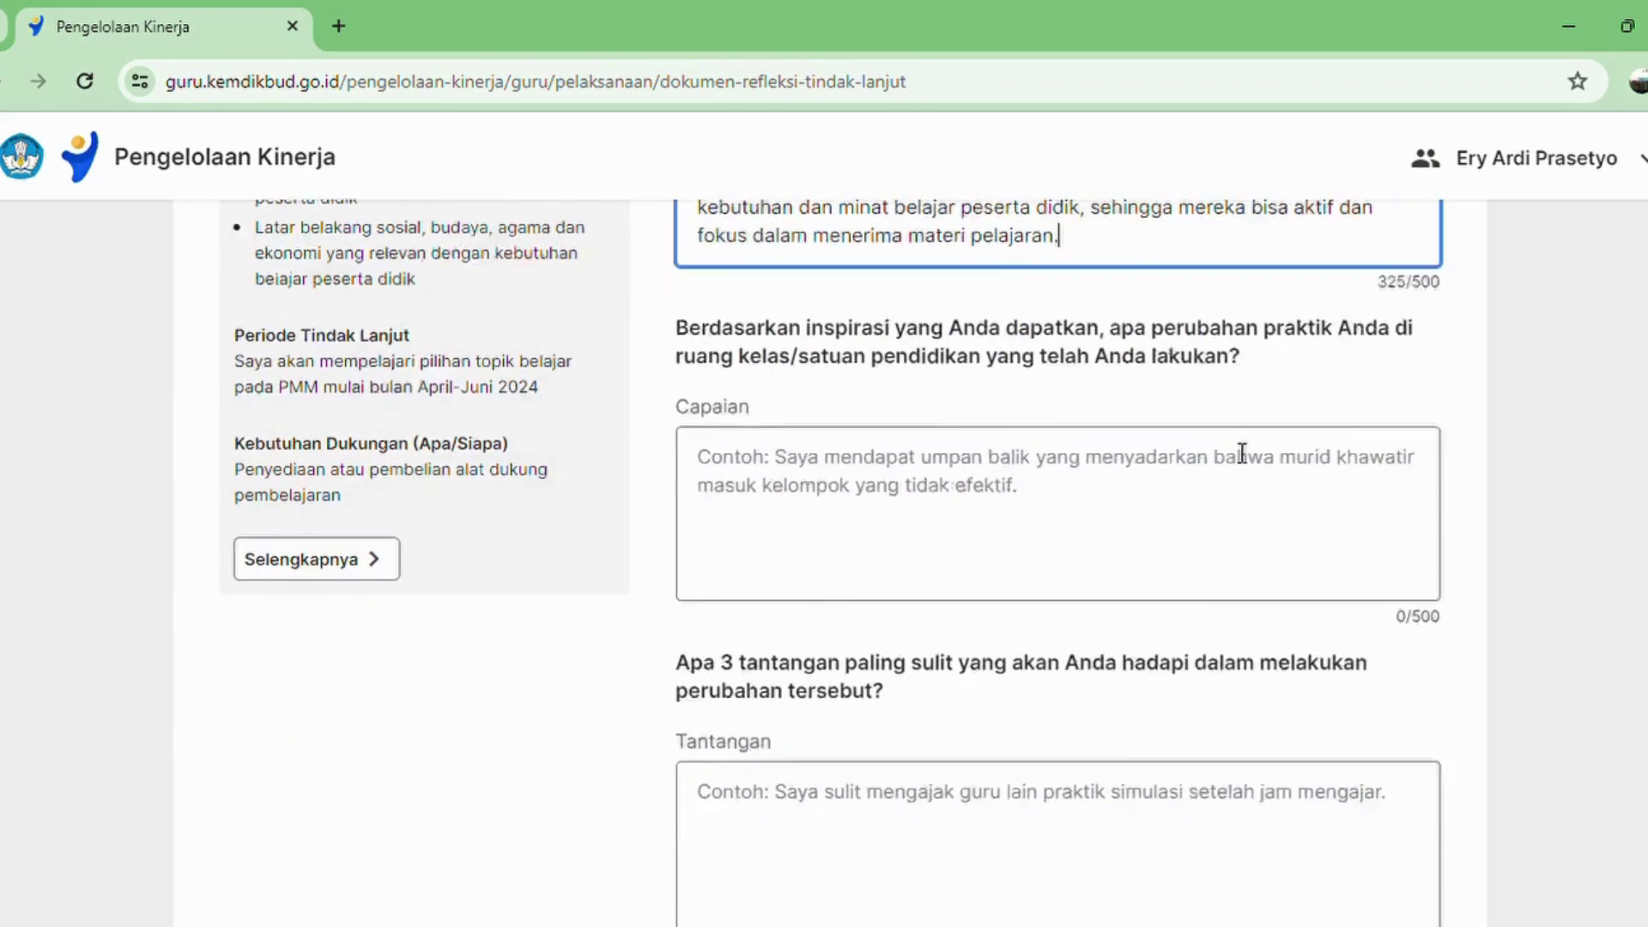
scroll(1217, 828, "up", 5)
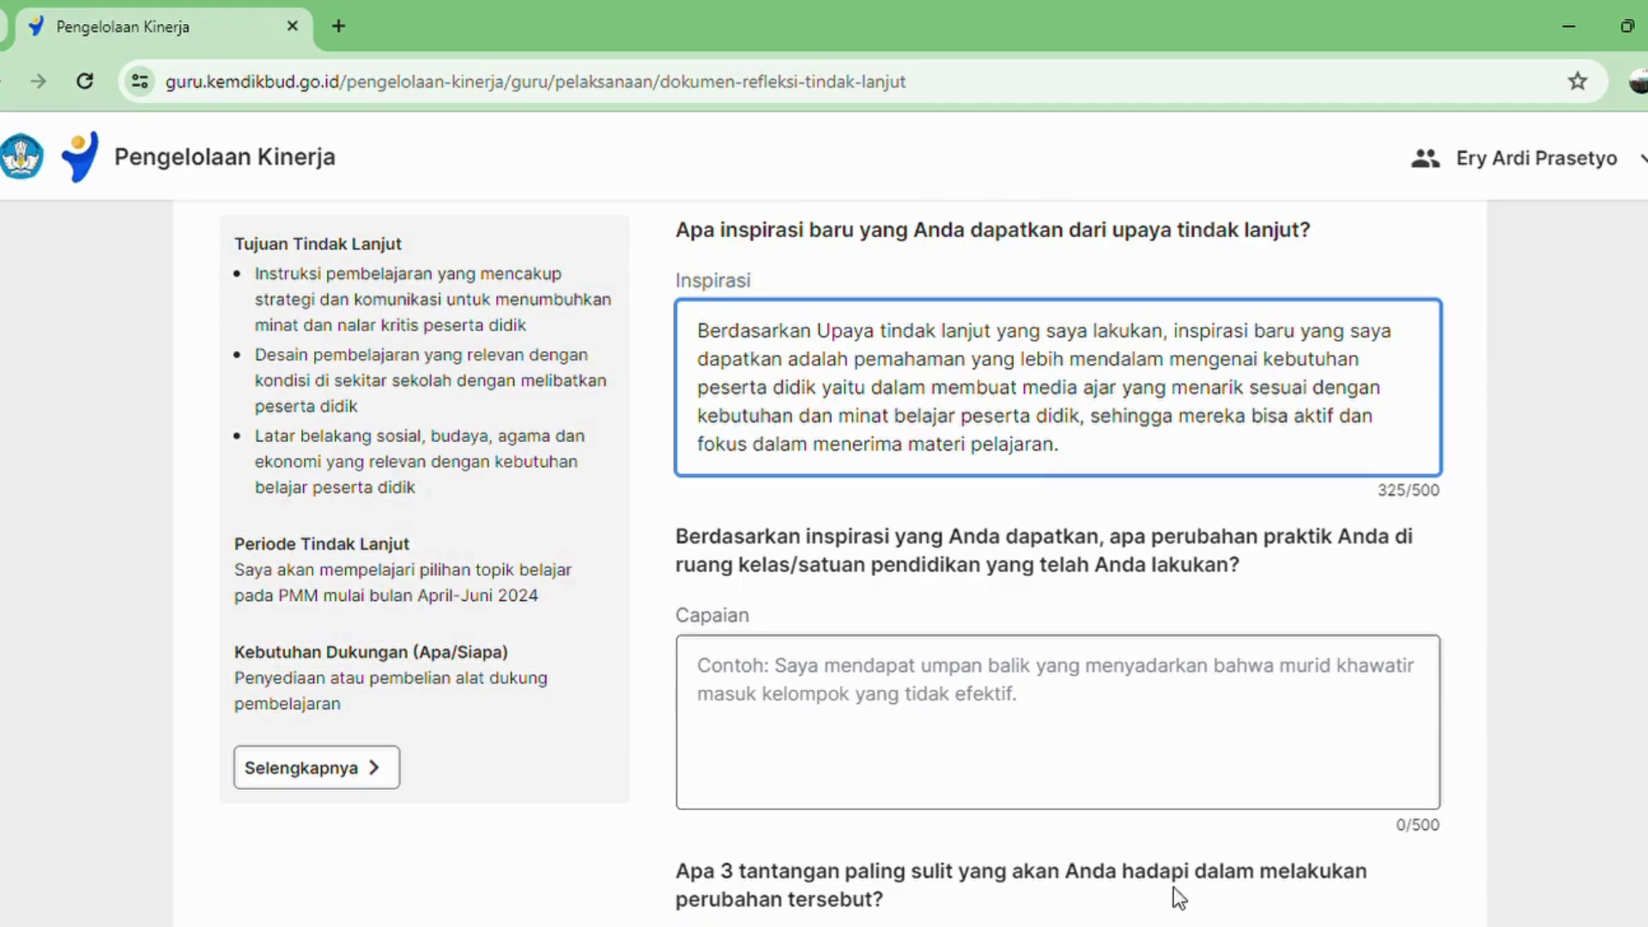
left_click(1154, 925)
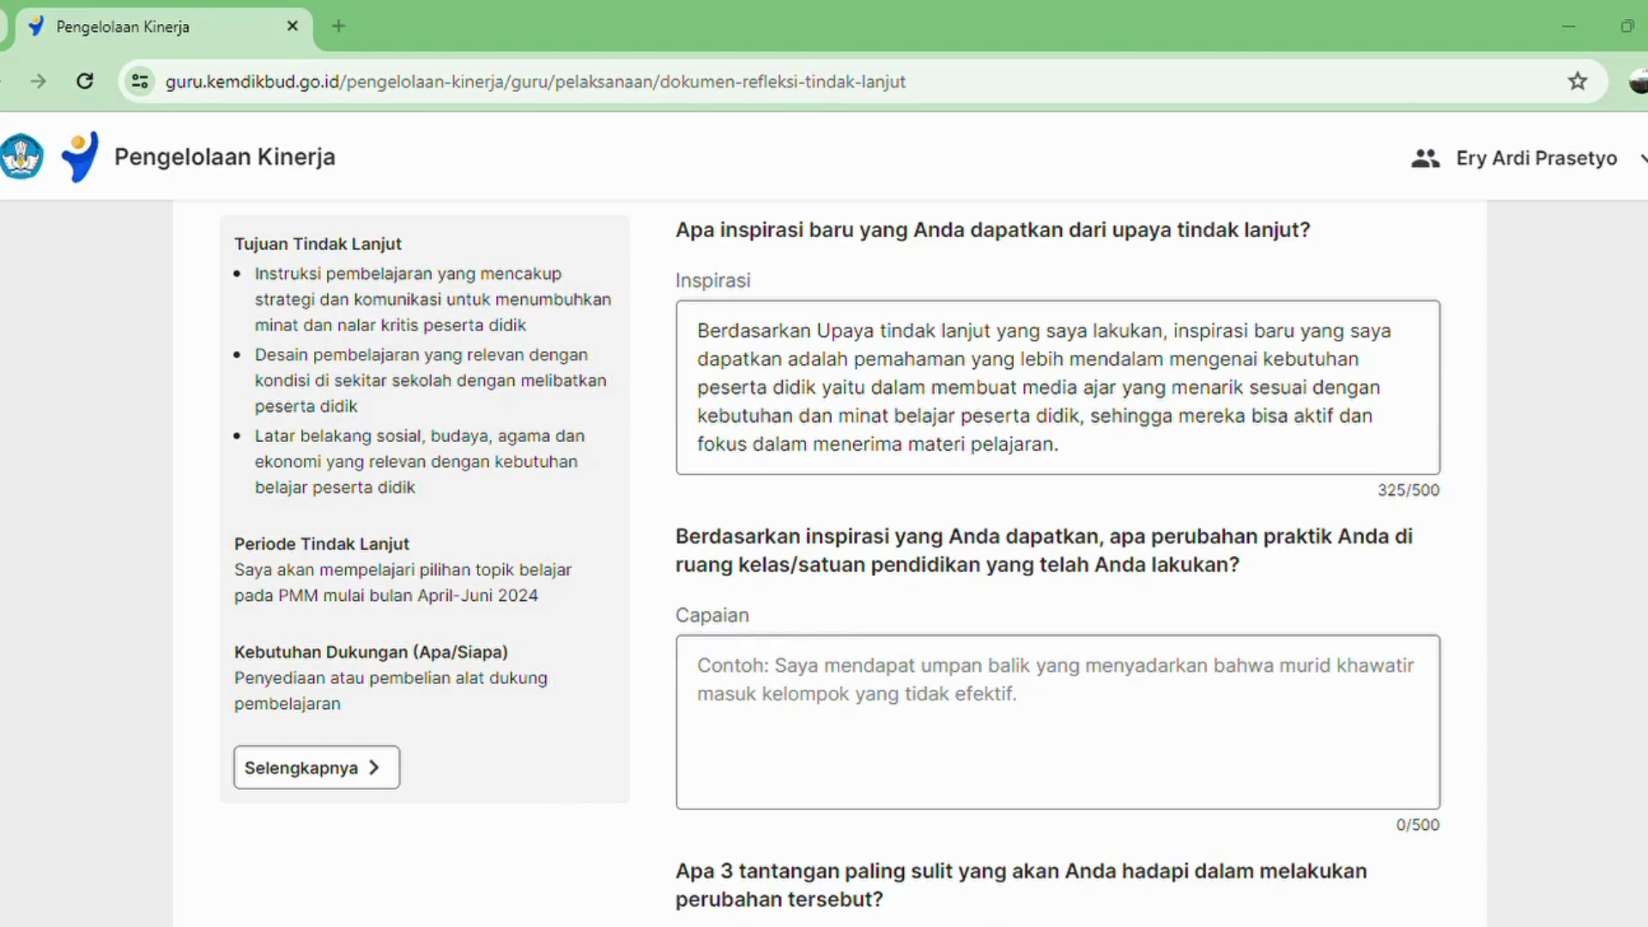
key("alt+Tab")
left_click(908, 699)
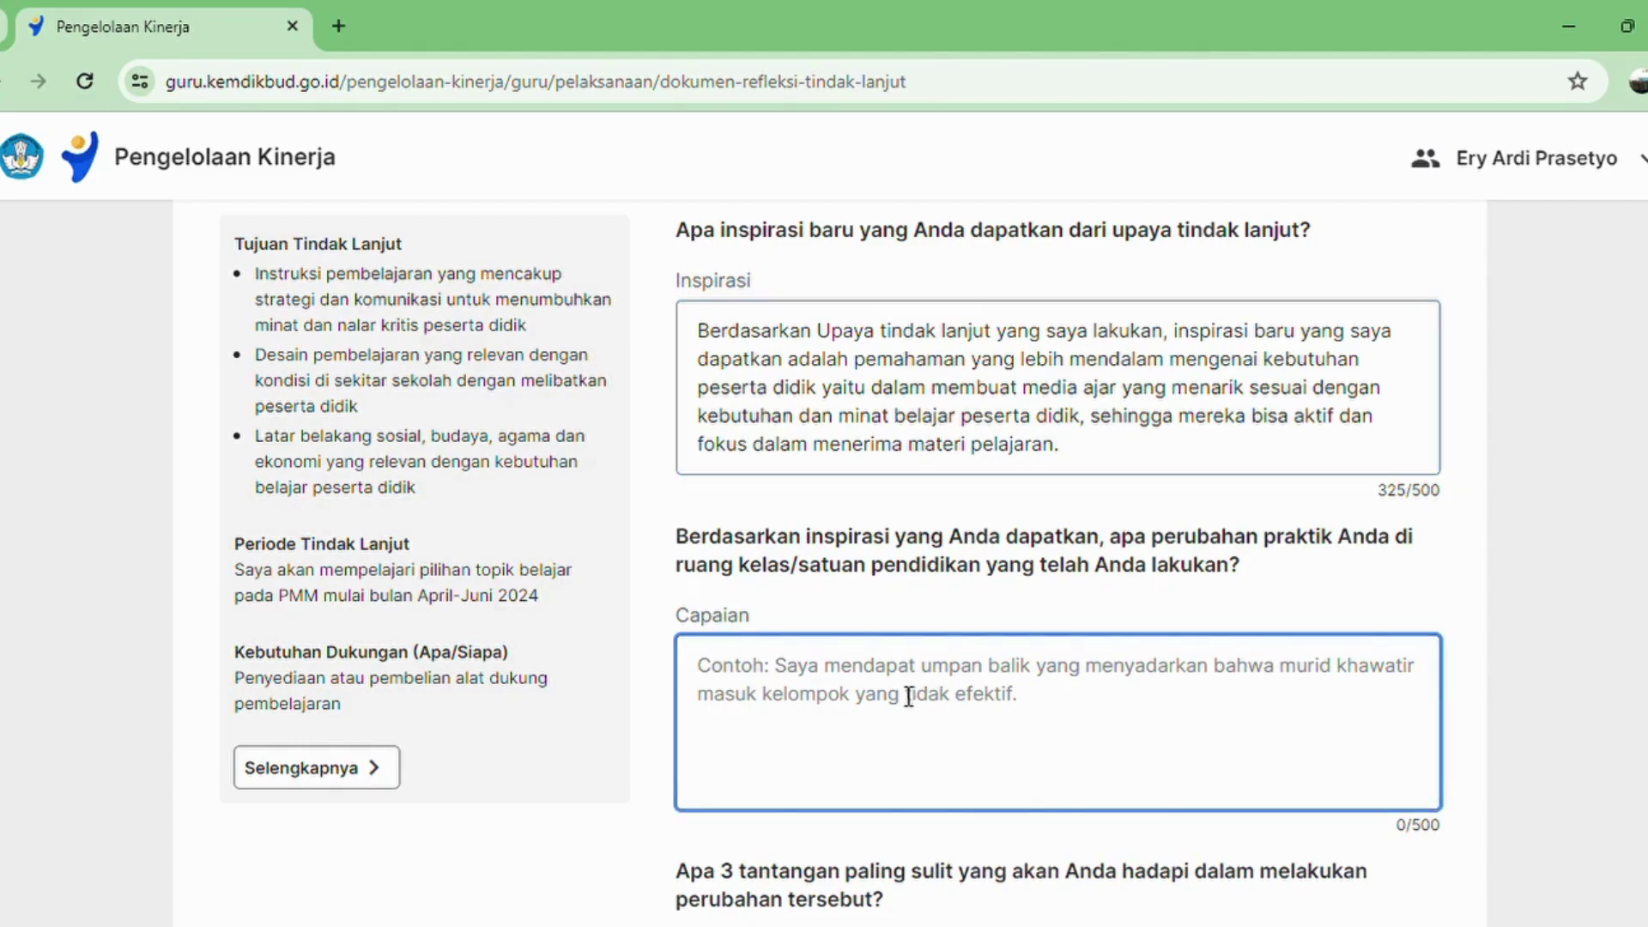
type("Berdasarkan inspirasi dari upaya tindak lanjut, saya melakukan perubahan untuk mengadopsi strategi baru dalam meningkatkan keterlibatan peserta didik, seperti pembelajaran aktif, diskusi berbasis masalah, atau penggunaan berbagai jenis media untuk menfasilitasi pemahaman yang lebih dalam, serta melakukan pengembangan kompetensi dengan saling melakukan observasi pembelajaran dengan rekan sejawat untuk memperbaiki pembelajaran.")
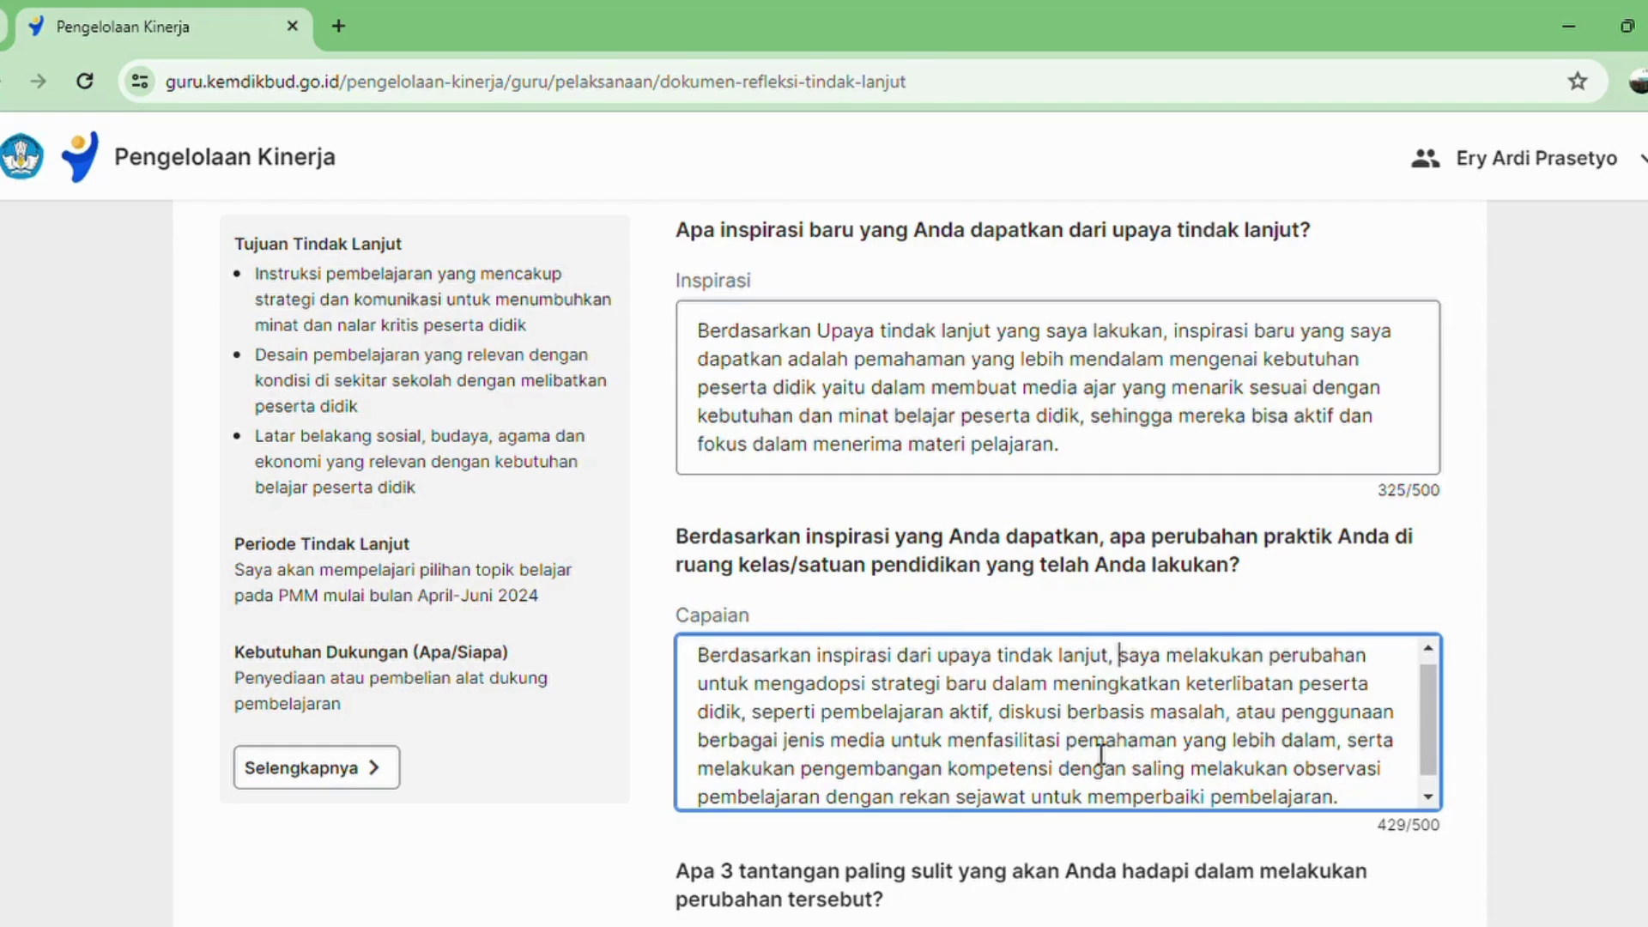
- Paste the prepared answer on mindset and habits, limited learning-community time and diverse learning needs into the PMM Tantangan field, without a trailing empty line
scroll(1096, 750, "down", 1)
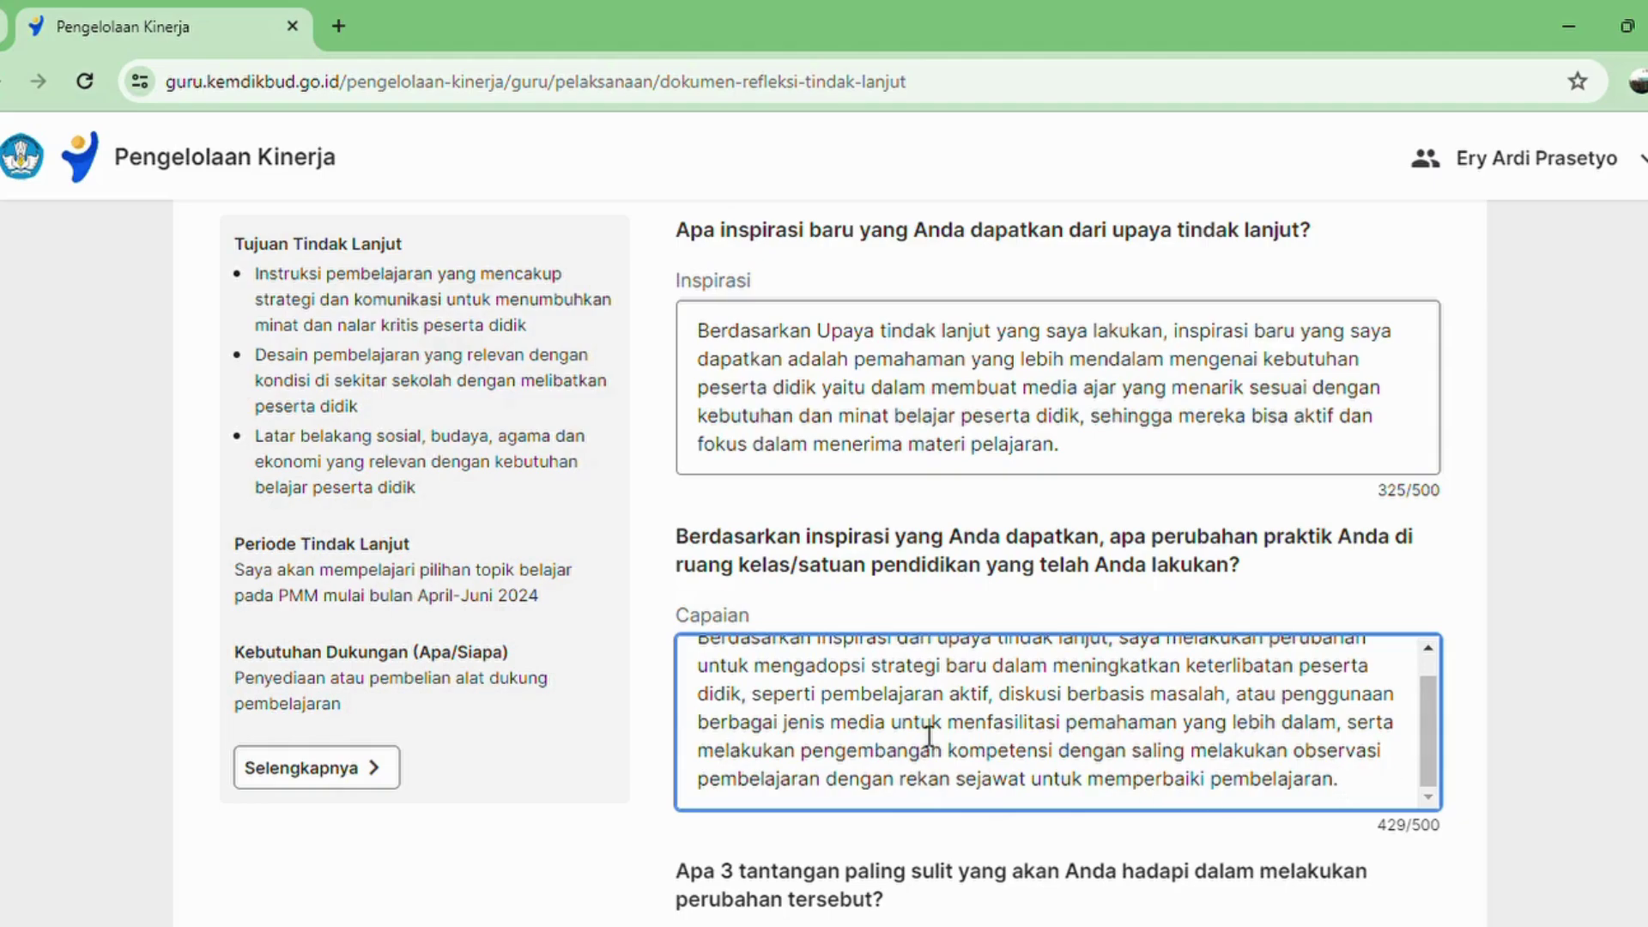
scroll(963, 556, "down", 3)
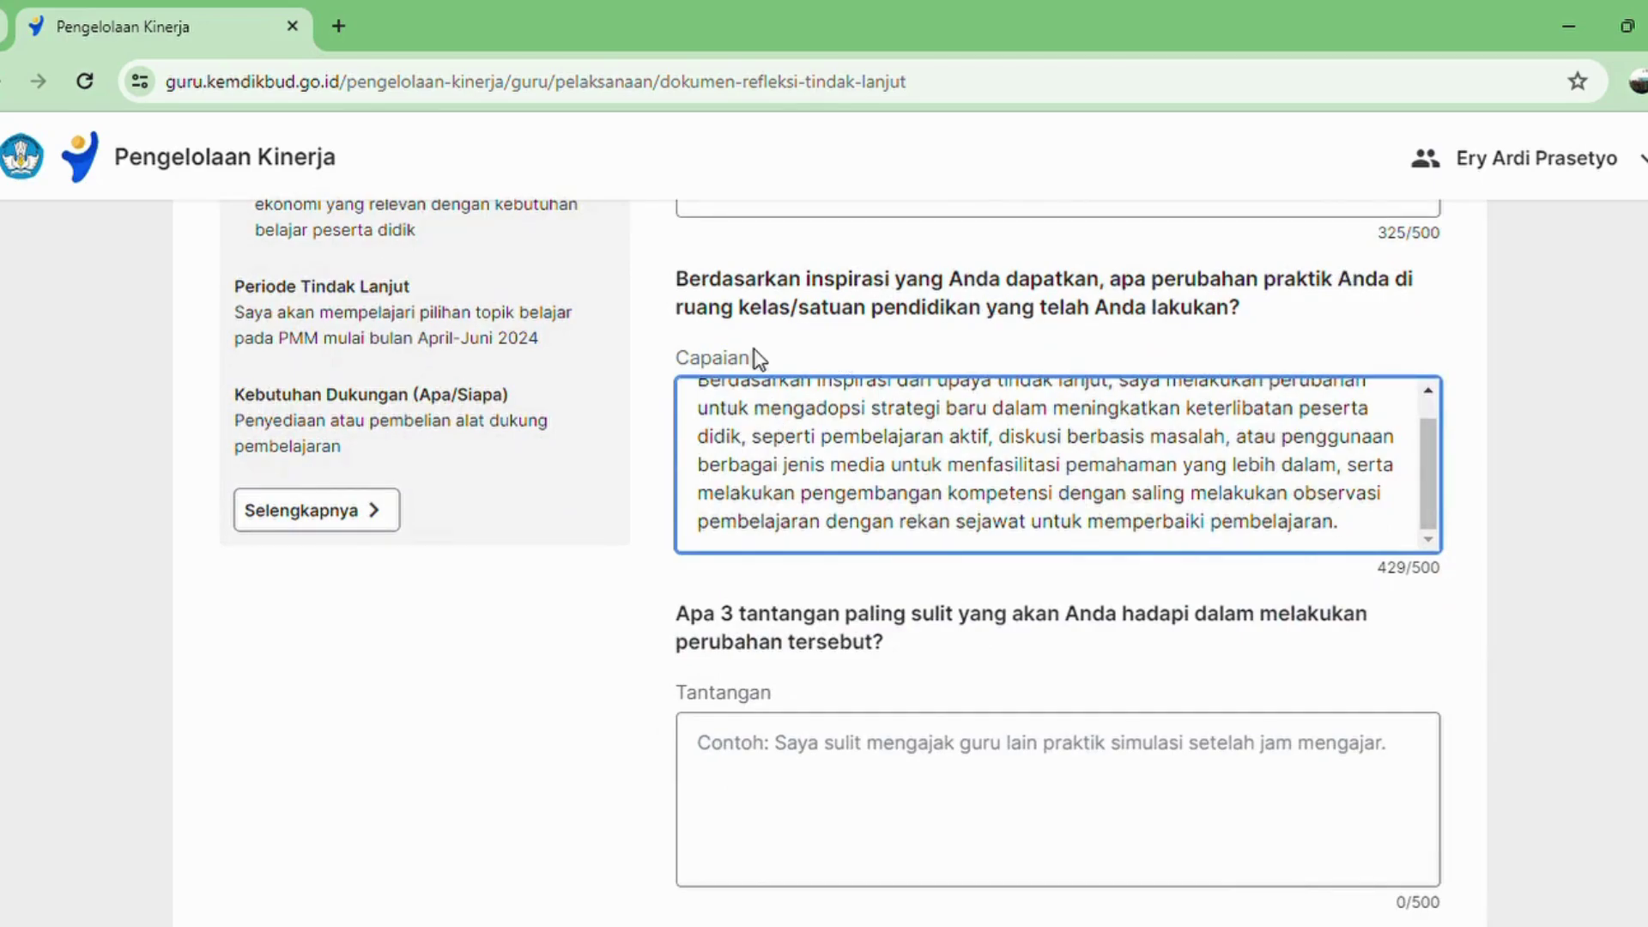
scroll(955, 375, "down", 2)
left_click(806, 649)
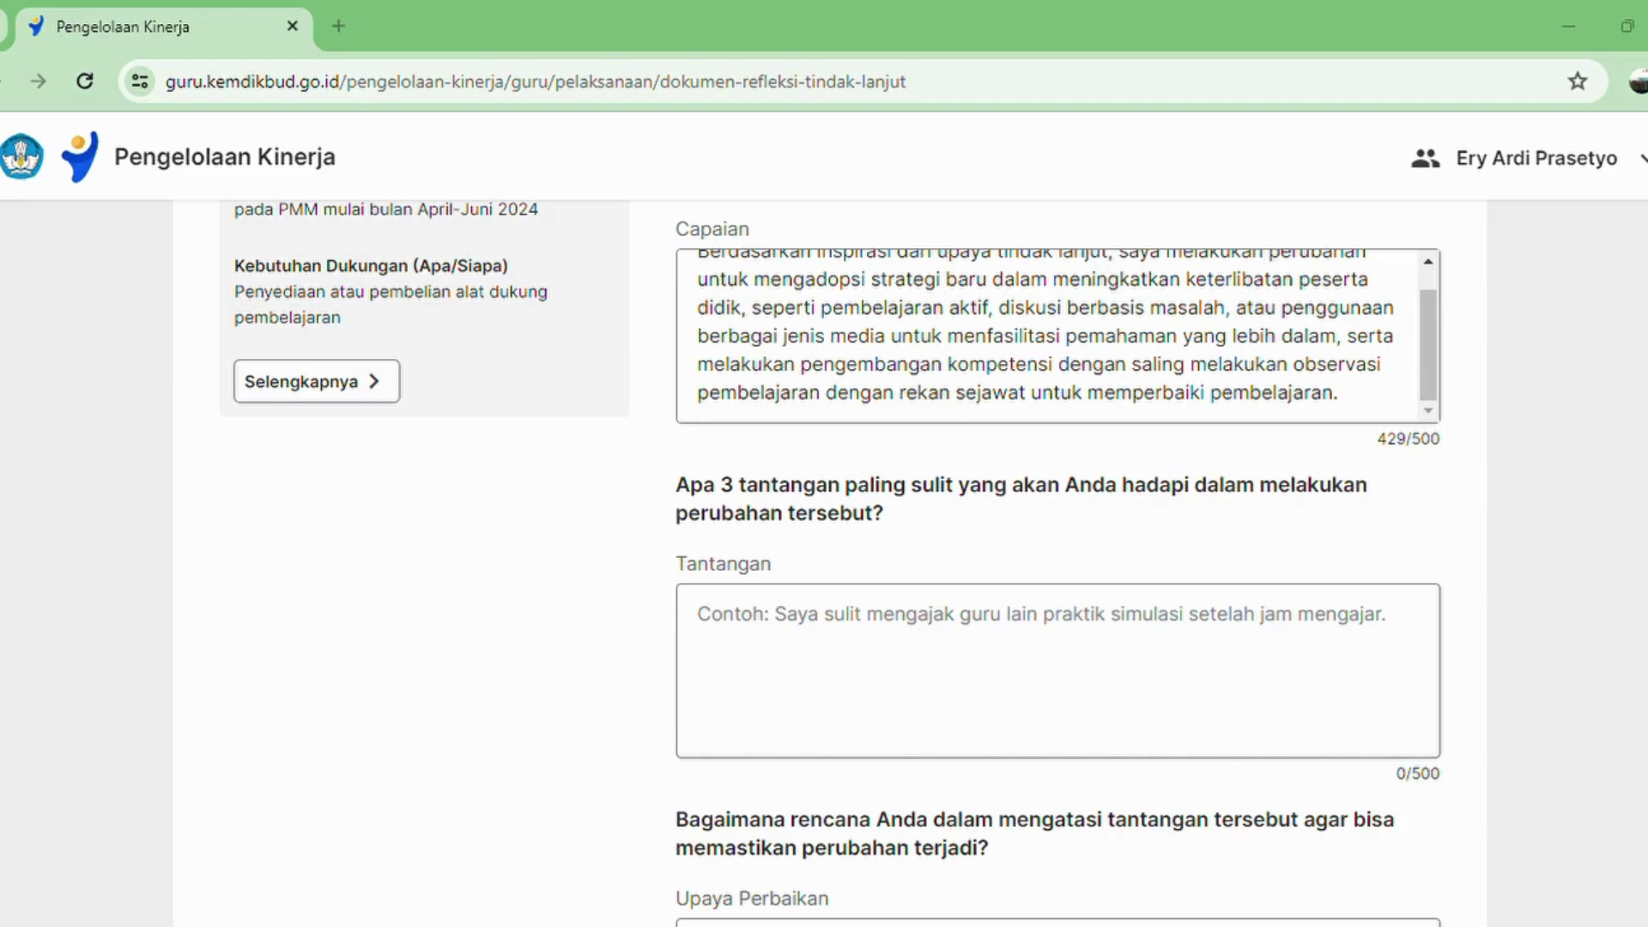
left_click(954, 721)
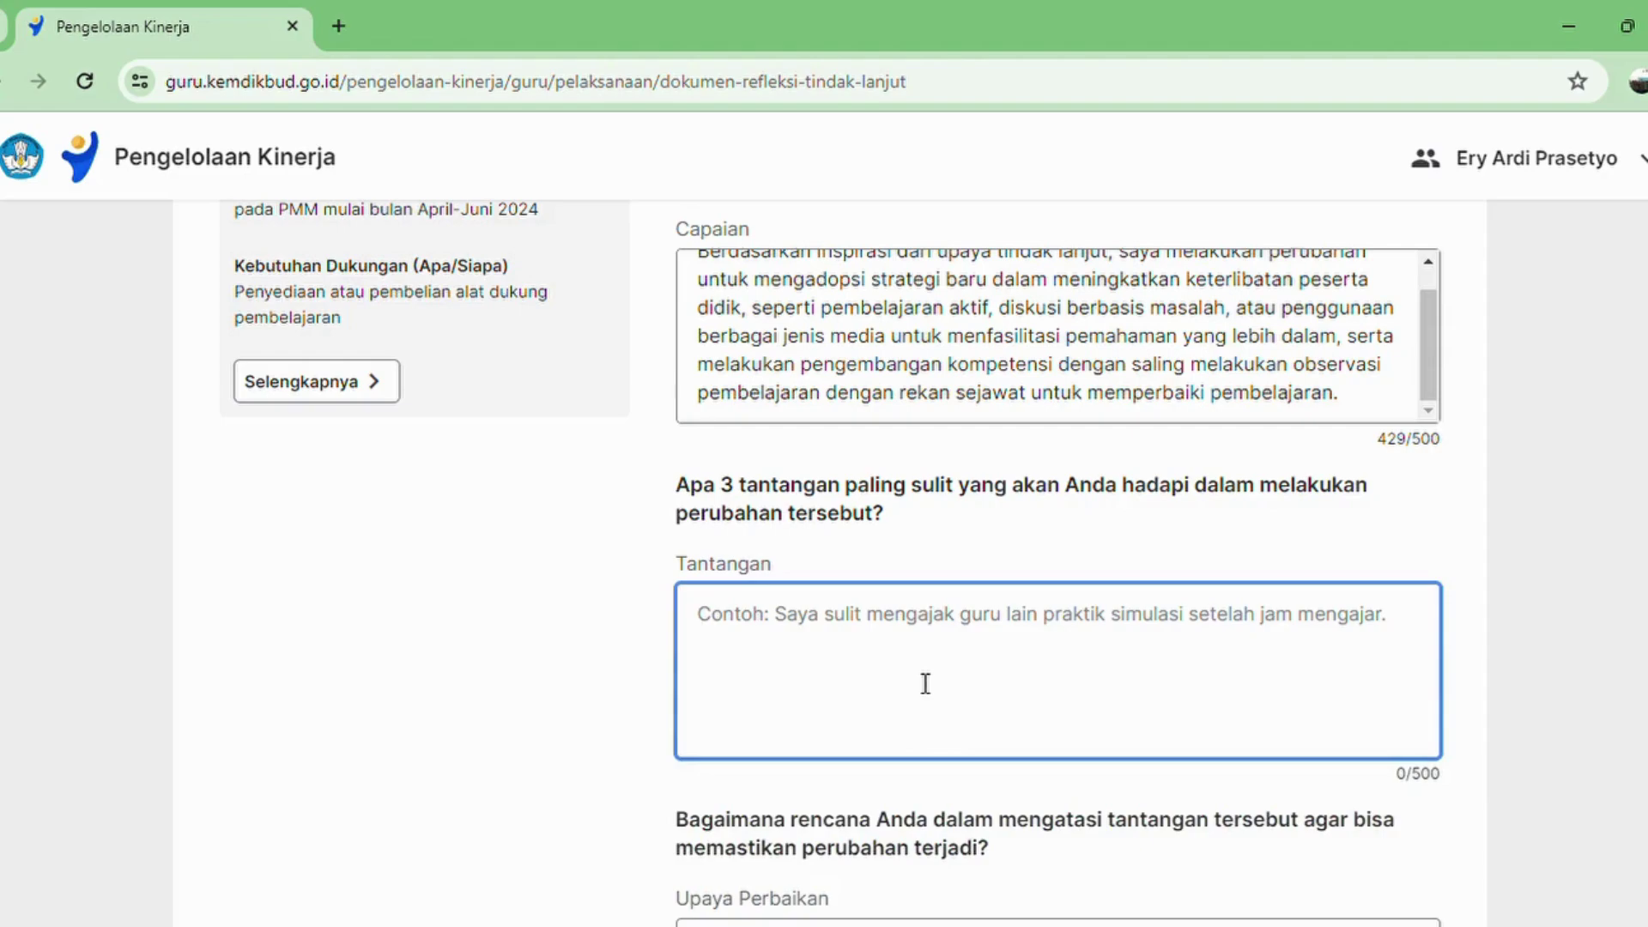
type("Tiga tantangan paling sulit yang akan saya hadapi dalam melakukan perubahan tersebut adalah: 1. Mengubah pola pikir dan kebiasaan 2. Waktu belajar dalam komunitas belajar yang terbatas 3. Mengelola kebutuhan belajar yang beragam.")
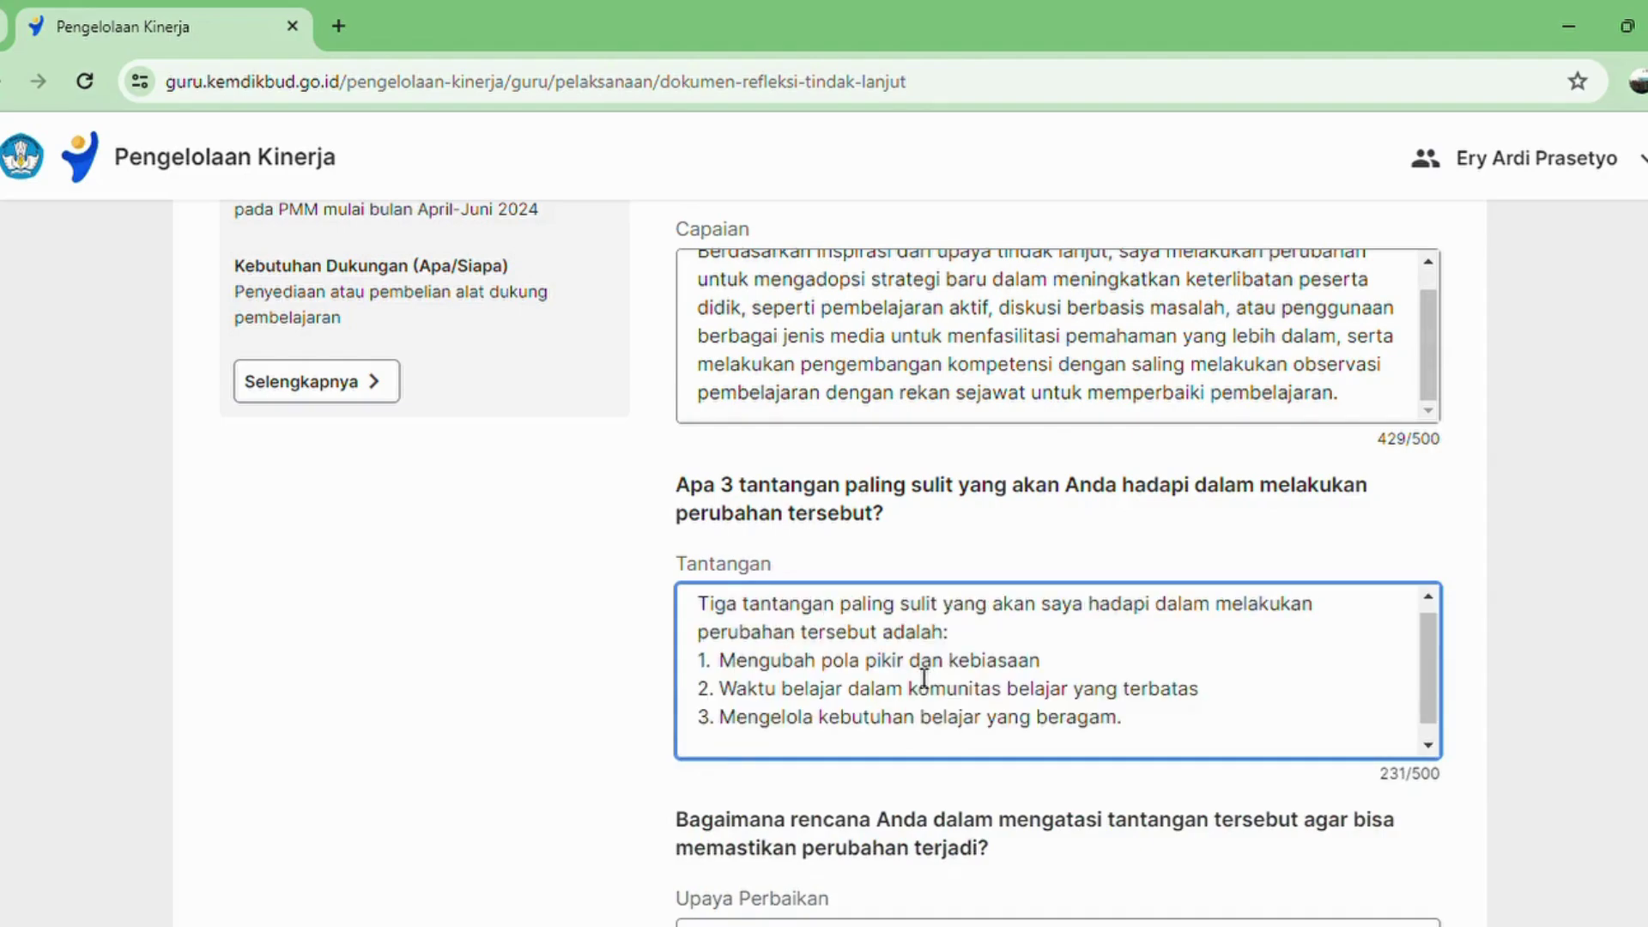
key("BackSpace")
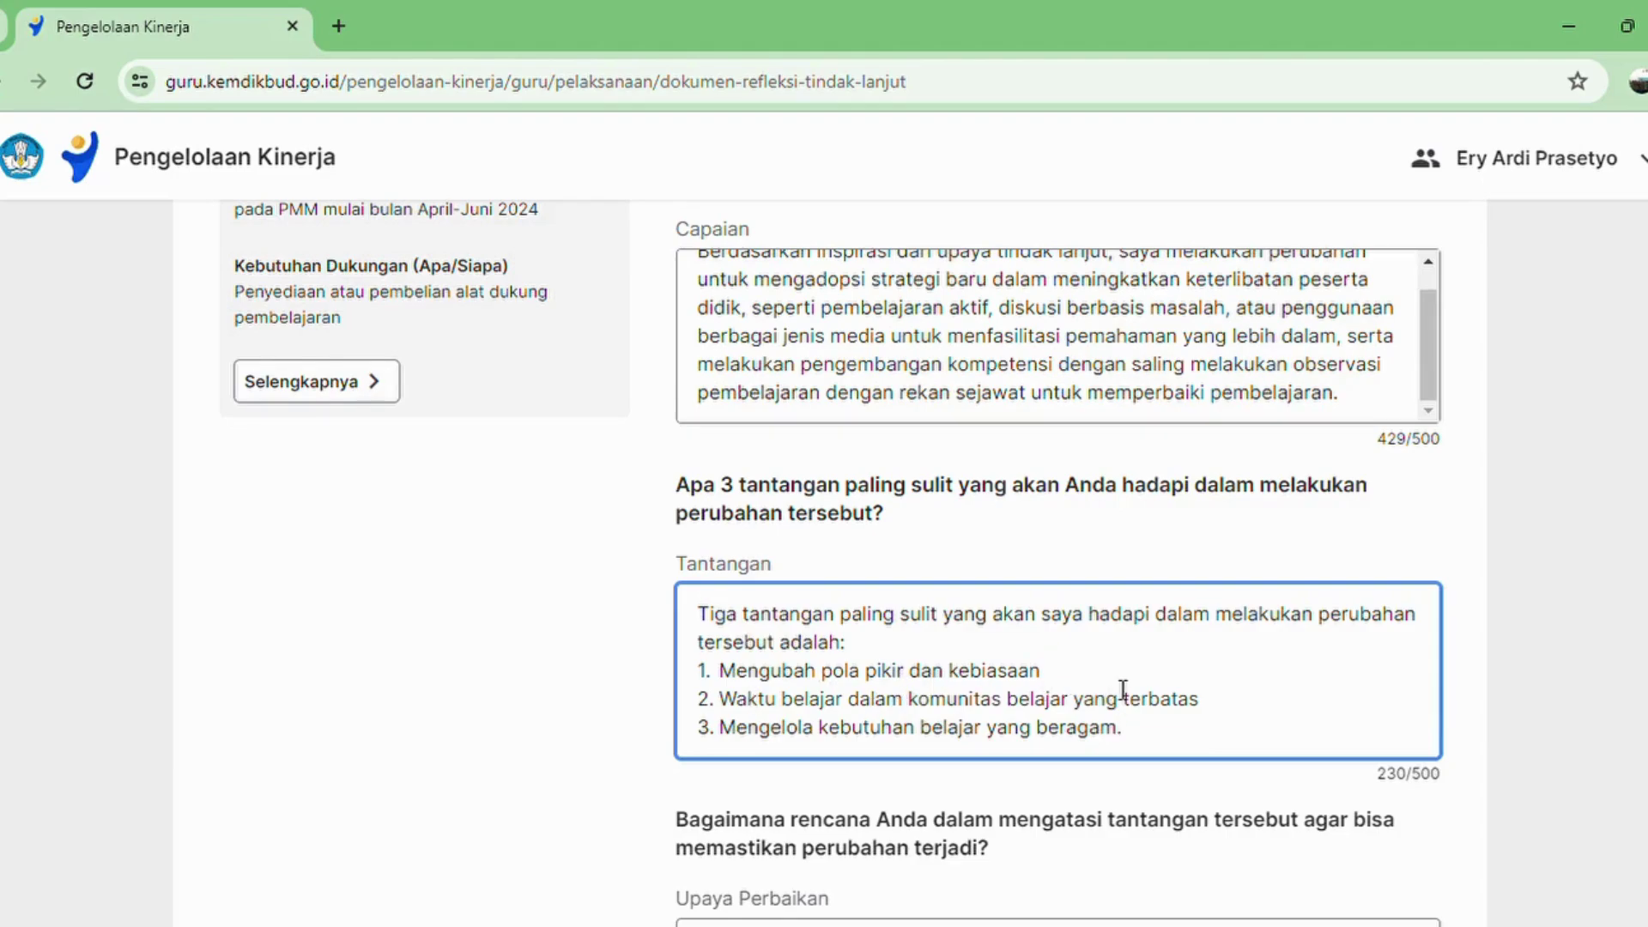
- End the first two points of the PMM Tantangan answer, "kebiasaan" and "terbatas", with full stops
key("BackSpace")
type(".")
left_click(1221, 711)
type(".")
- Paste the prepared answer beginning "Saya akan melakukan diskusi dan berkolaborasi dengan rekan sejawat" into the PMM Upaya Perbaikan field and read it through
scroll(1141, 710, "down", 5)
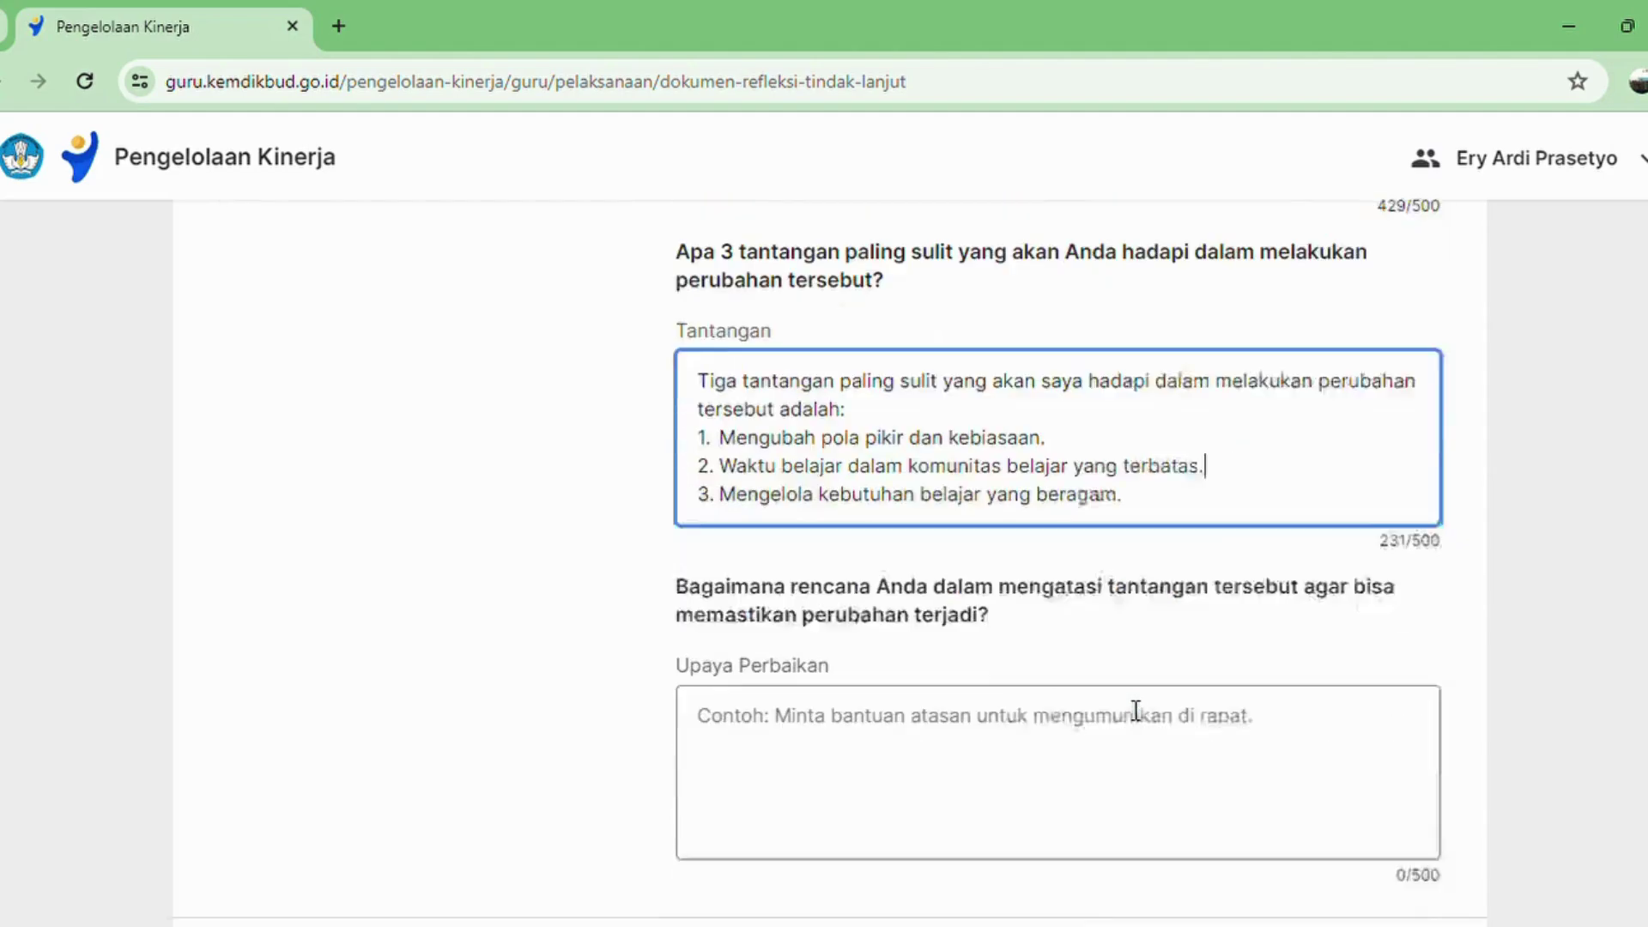
left_click(1136, 710)
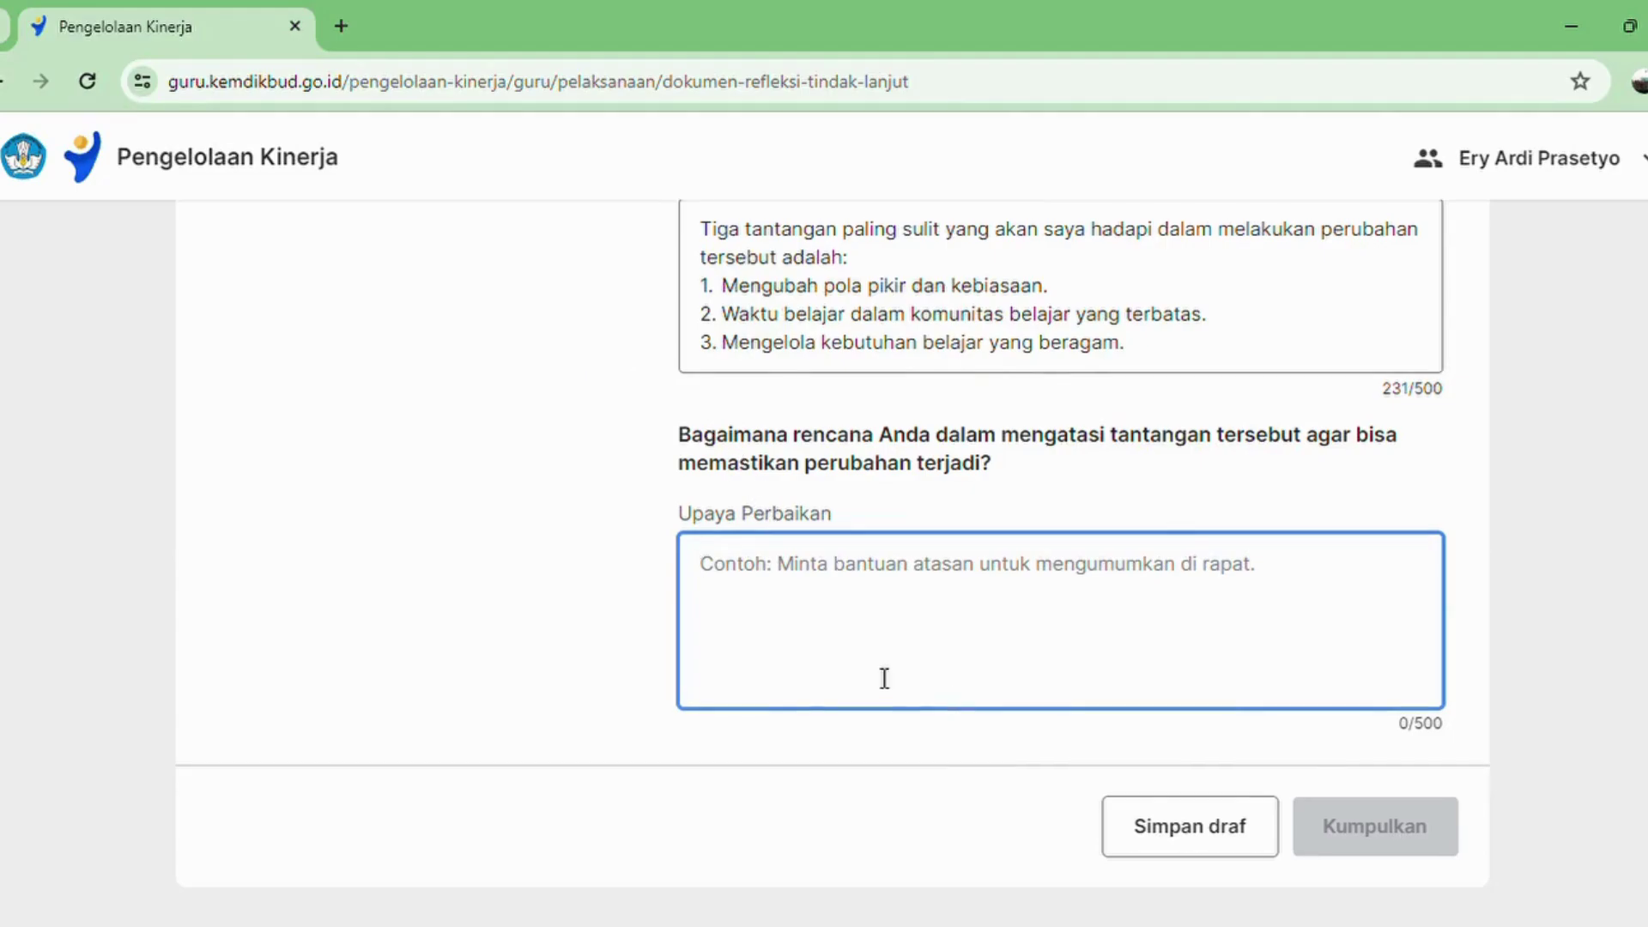
scroll(883, 677, "up", 5)
scroll(802, 614, "down", 5)
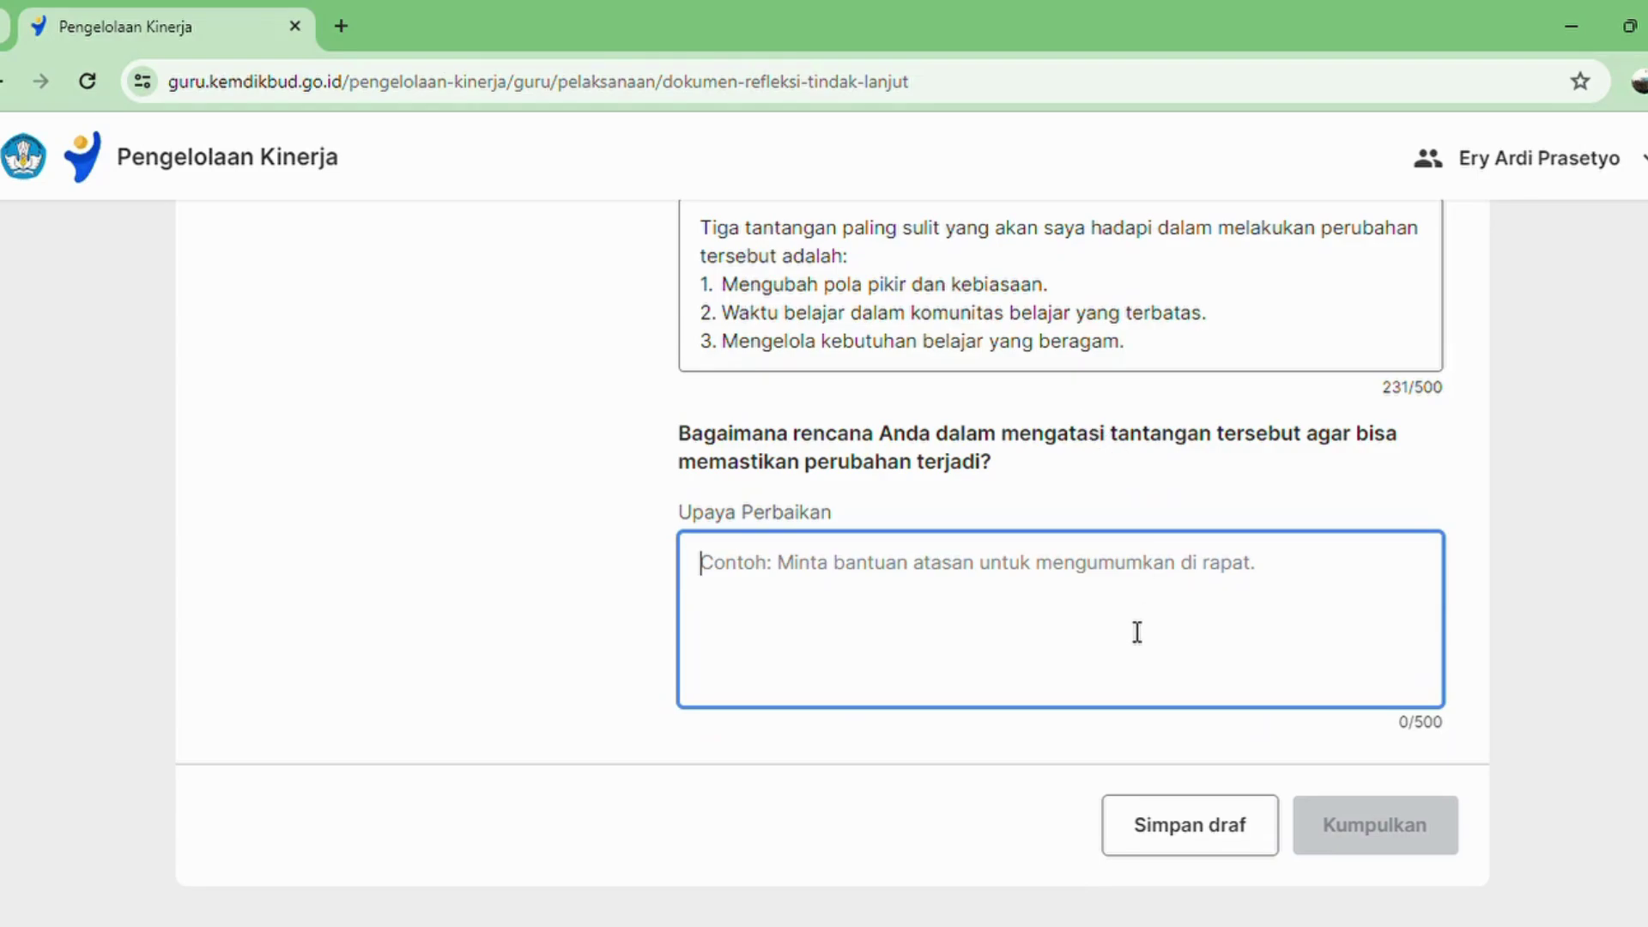
type("Saya akan melakukan diskusi dan berkolaborasi dengan rekan sejawat dalam menyediakan media pembelajaran yang kreatif dan inovatif dalam proses pelaksanaan pembelajaran berdiferensiasi, pemberdayaan murid dan orang tua, serta mengubah pola pikir dan kebiasaan untuk mendapatkan dukungan dan sumber daya. Jika hal tersebut tidak terlaksana maka akan berdampak pada pemenuhan media ajar yang tidak sesuai dengan kebutuhan belajar murid, sehingga proses pembelajaran akan sama seperti sebelumnya.")
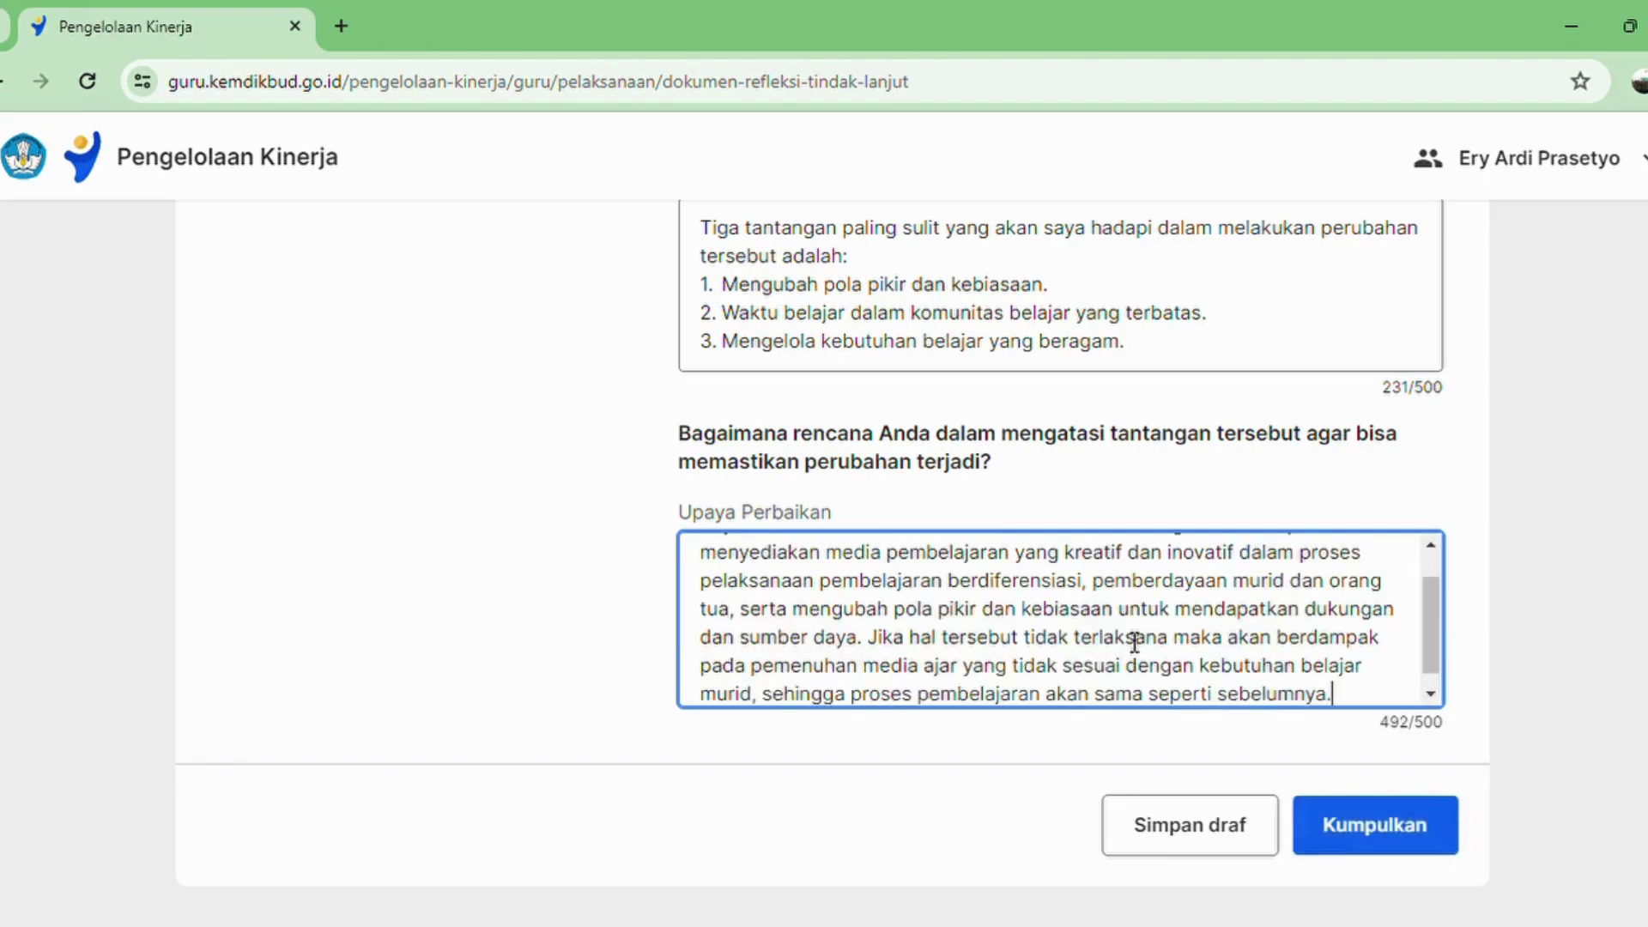
scroll(1120, 639, "up", 3)
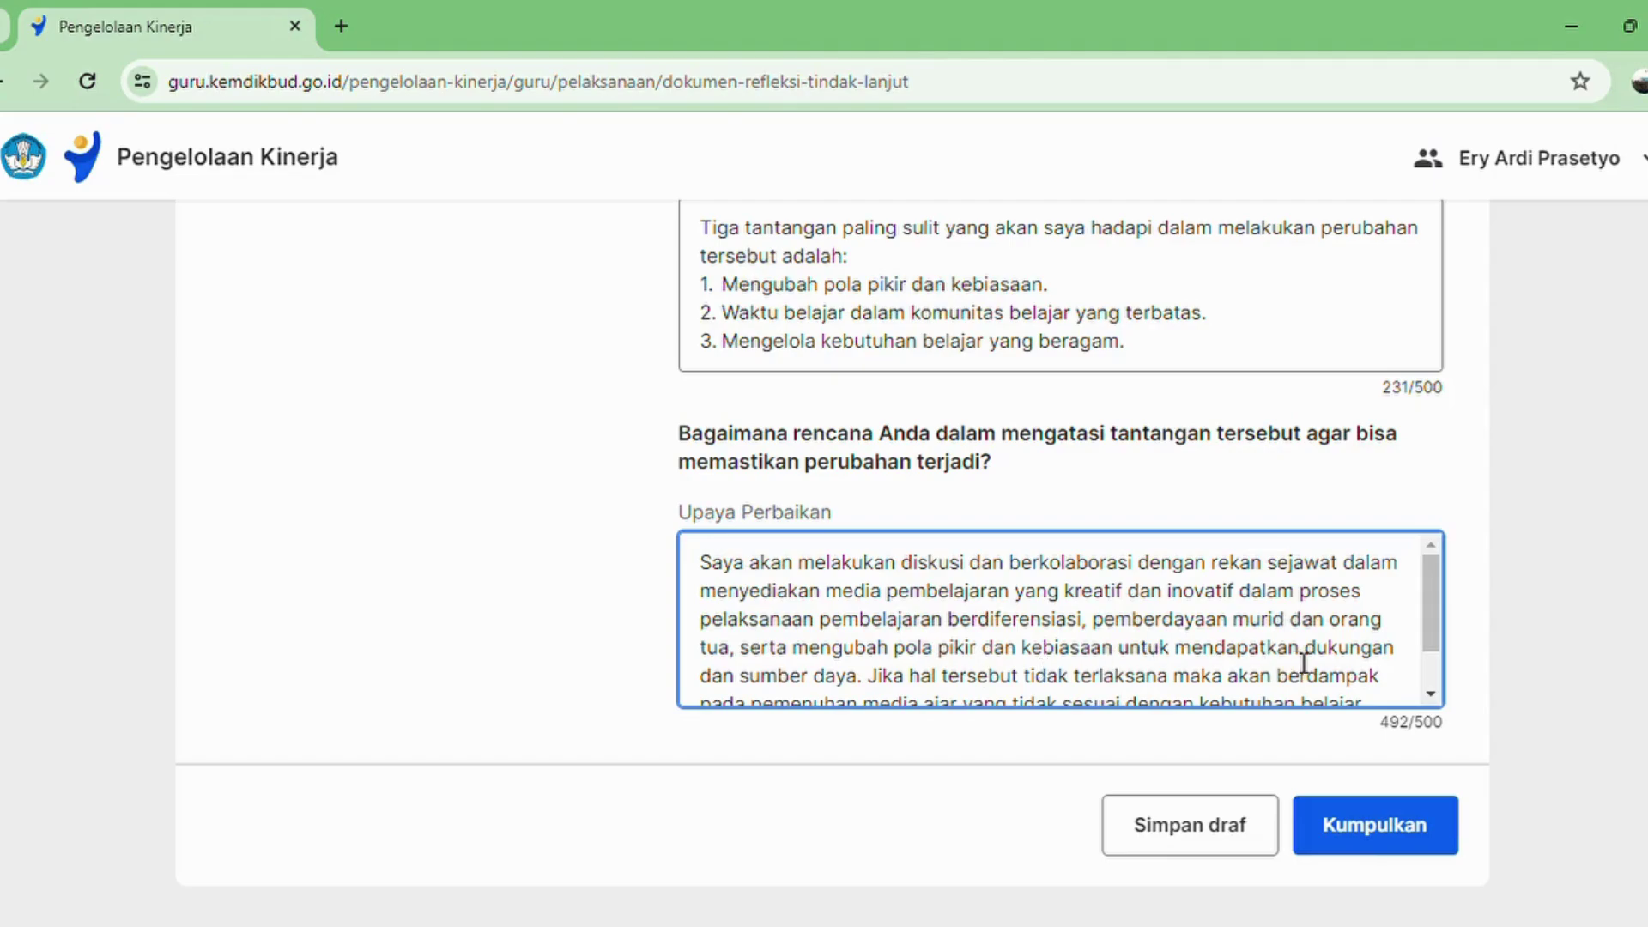
scroll(879, 684, "down", 1)
scroll(879, 683, "down", 1)
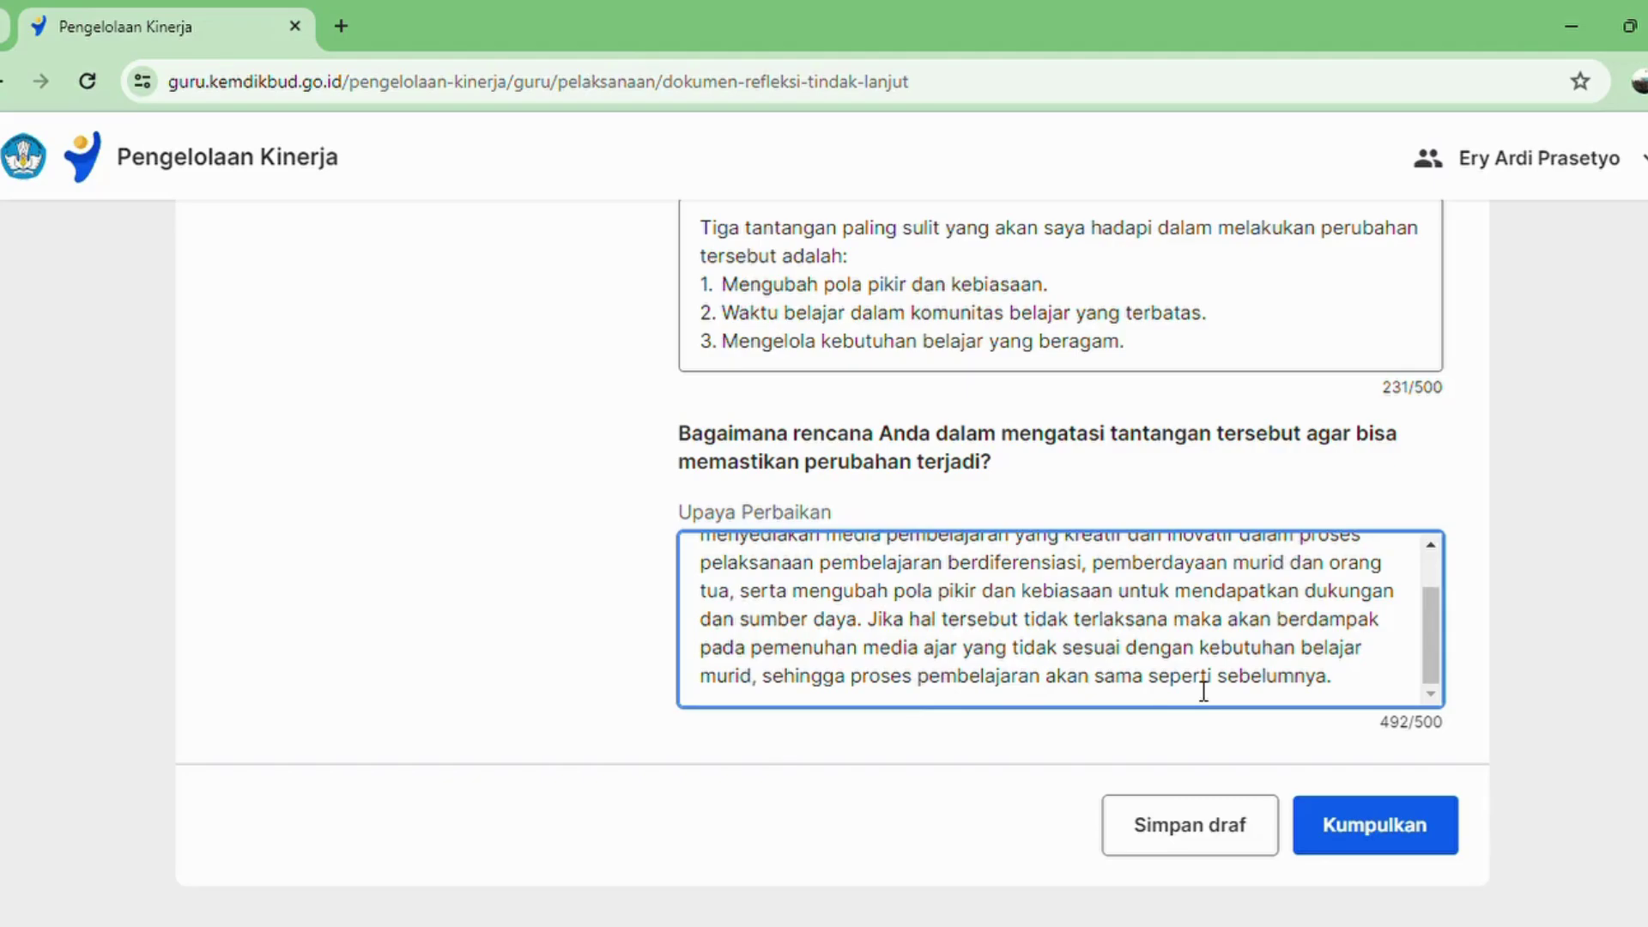
scroll(1399, 601, "up", 3)
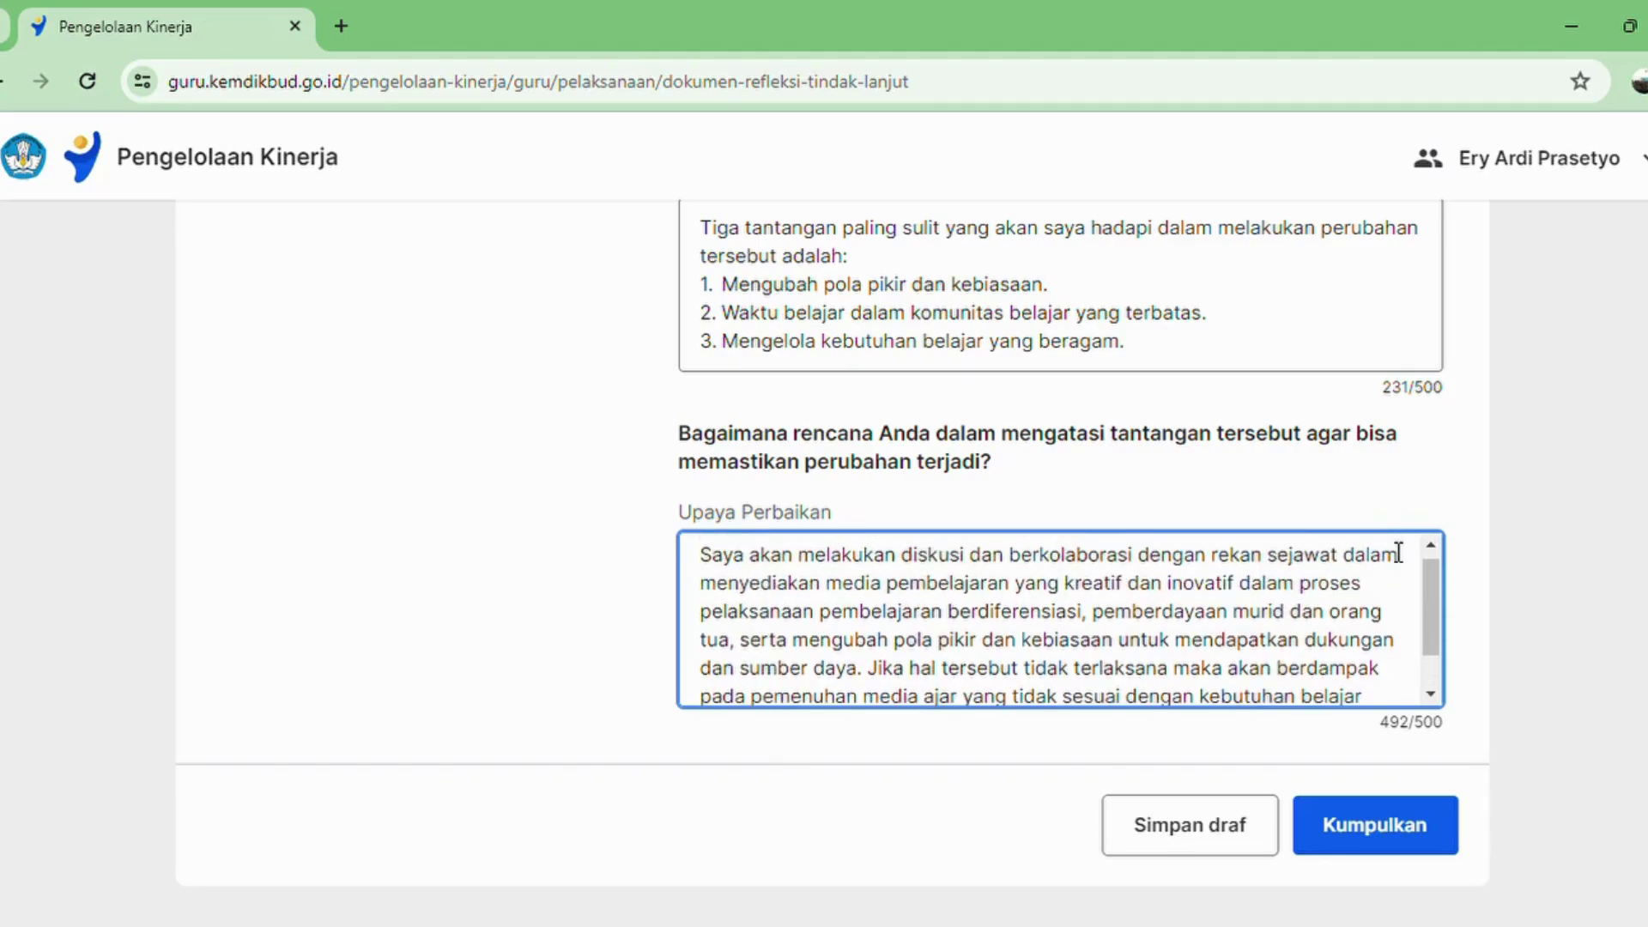
- Review the completed answers in the Pilihan Belajar and PMM sections, from the form's heading to the last Upaya Perbaikan answer
scroll(1588, 451, "up", 15)
scroll(1583, 442, "up", 10)
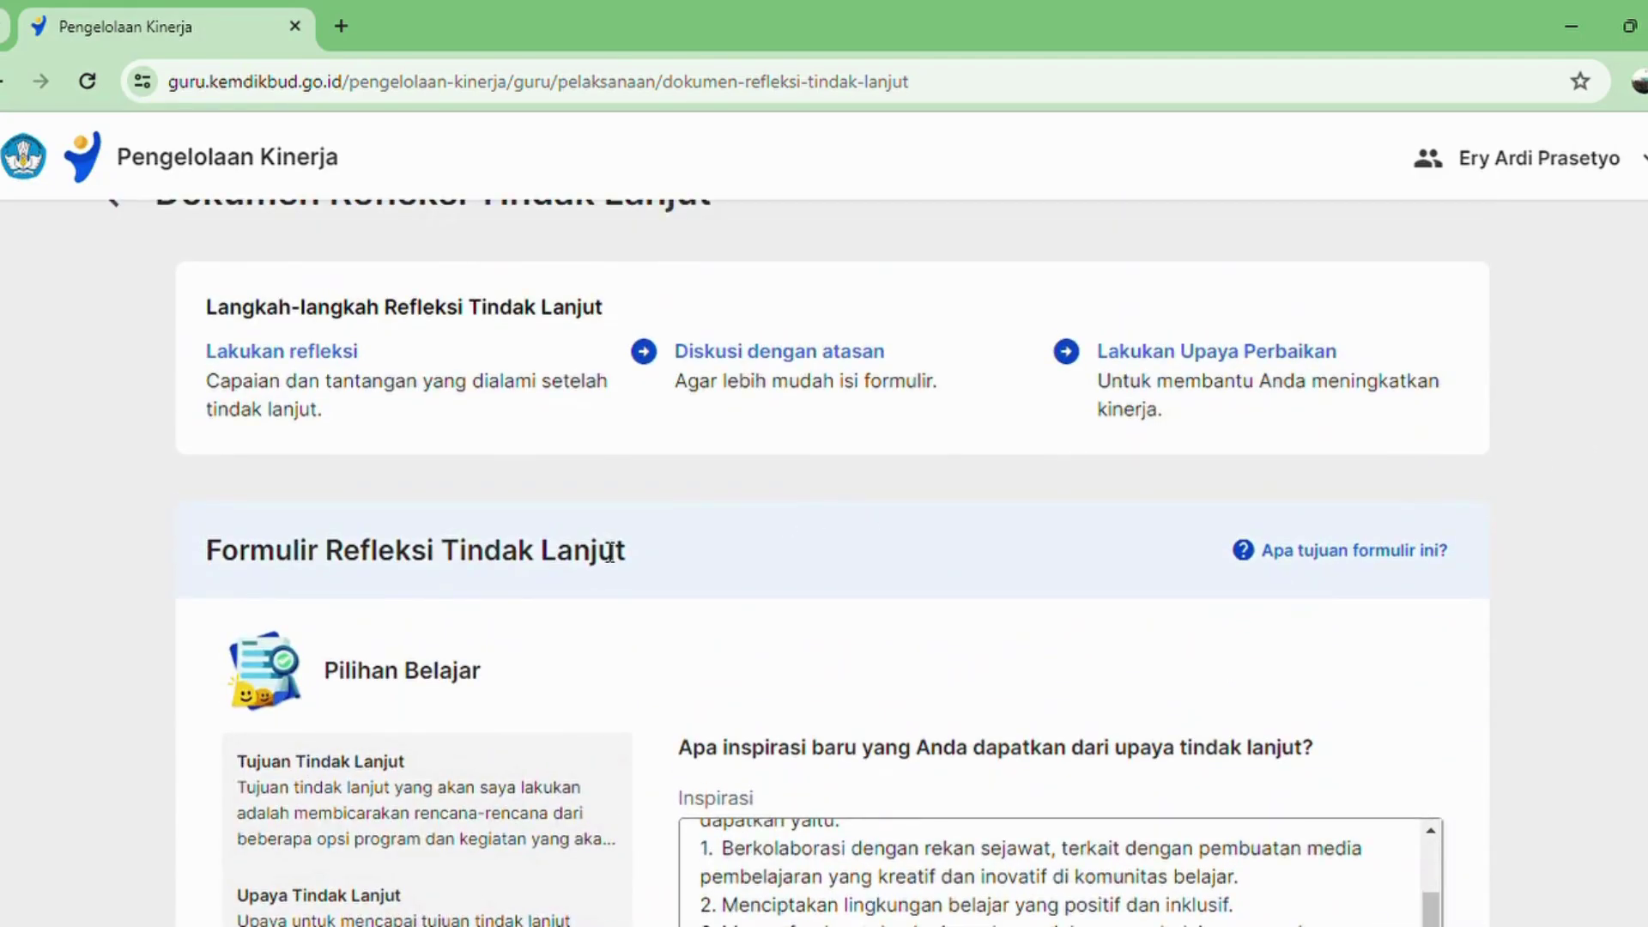
scroll(1070, 562, "down", 5)
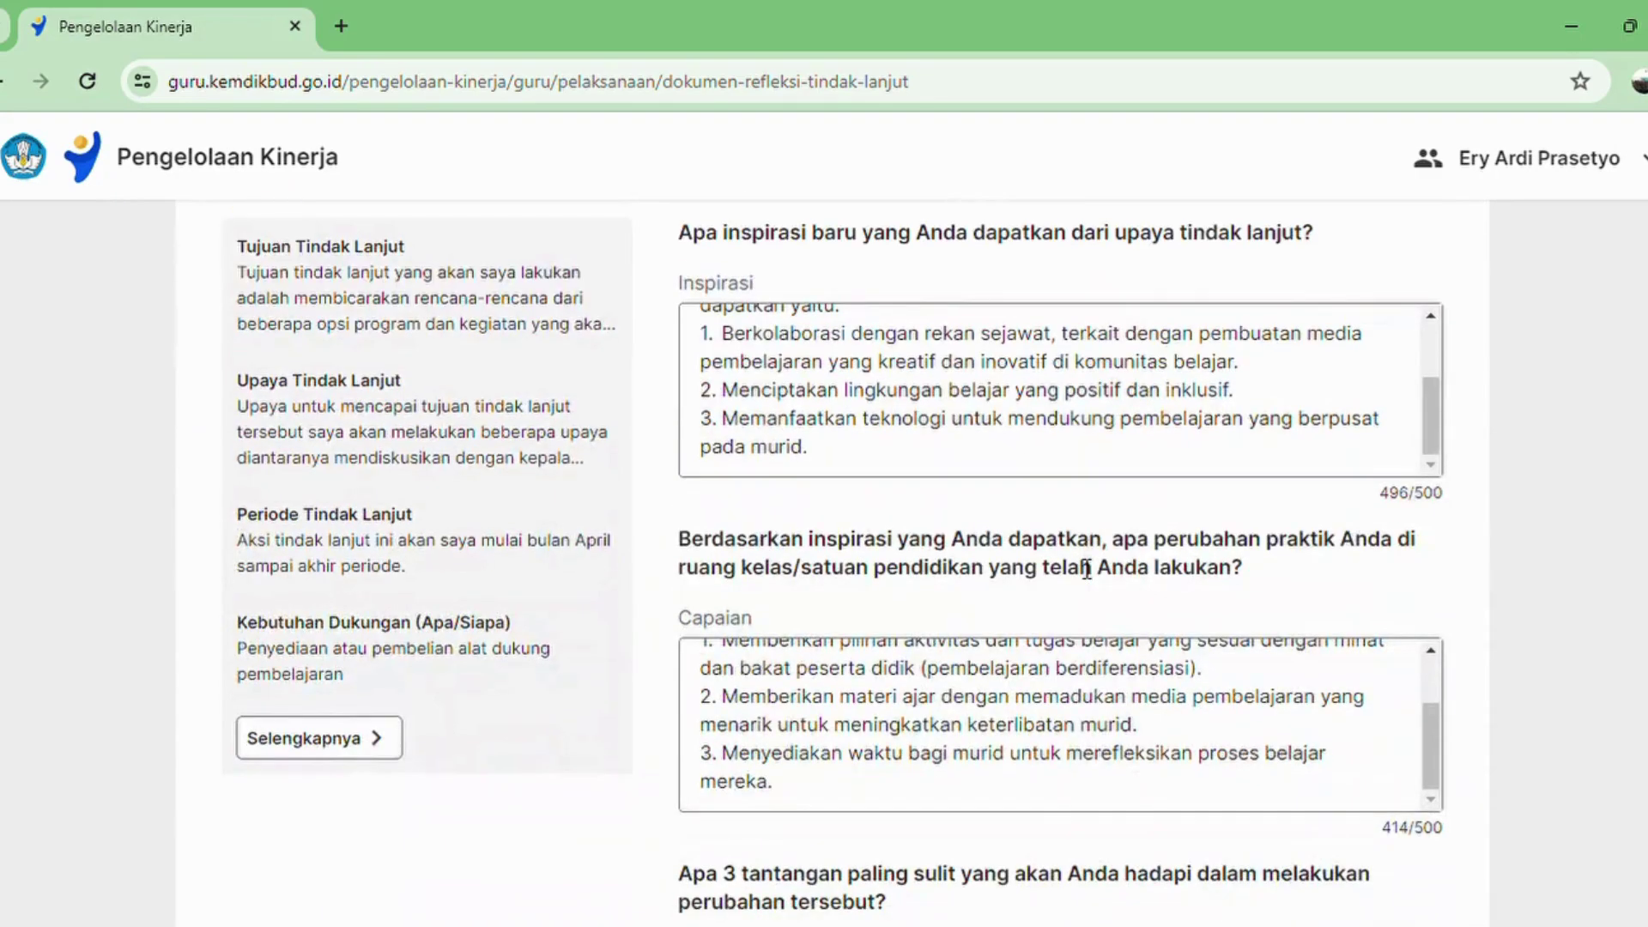
scroll(1115, 601, "down", 5)
scroll(1152, 627, "down", 15)
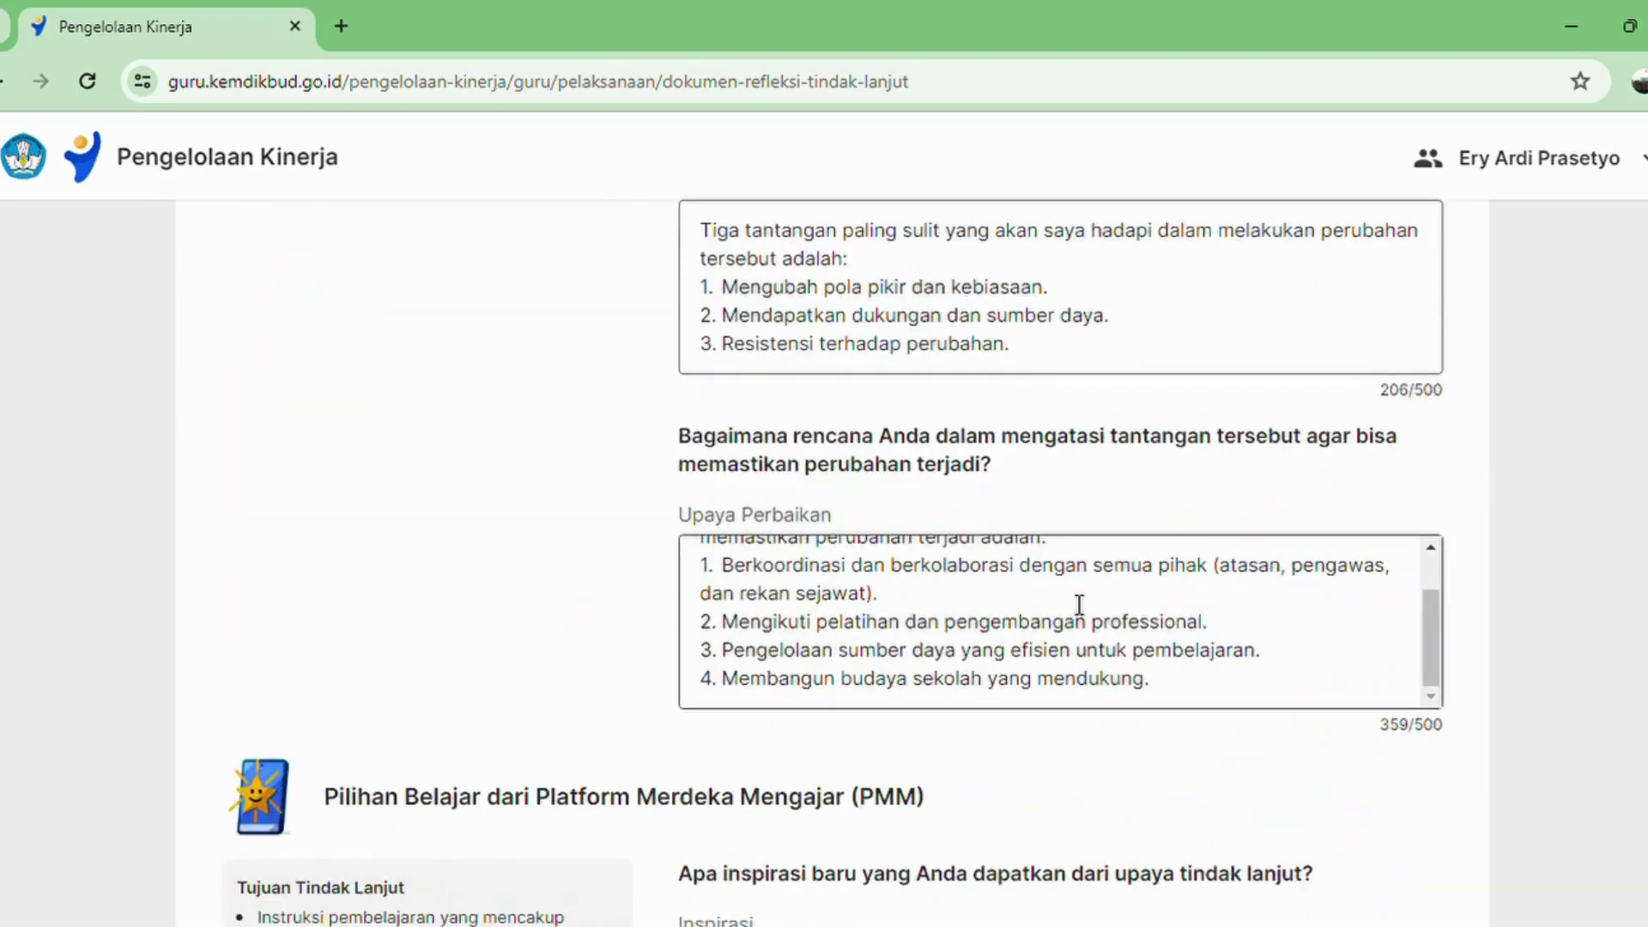
scroll(1034, 586, "down", 4)
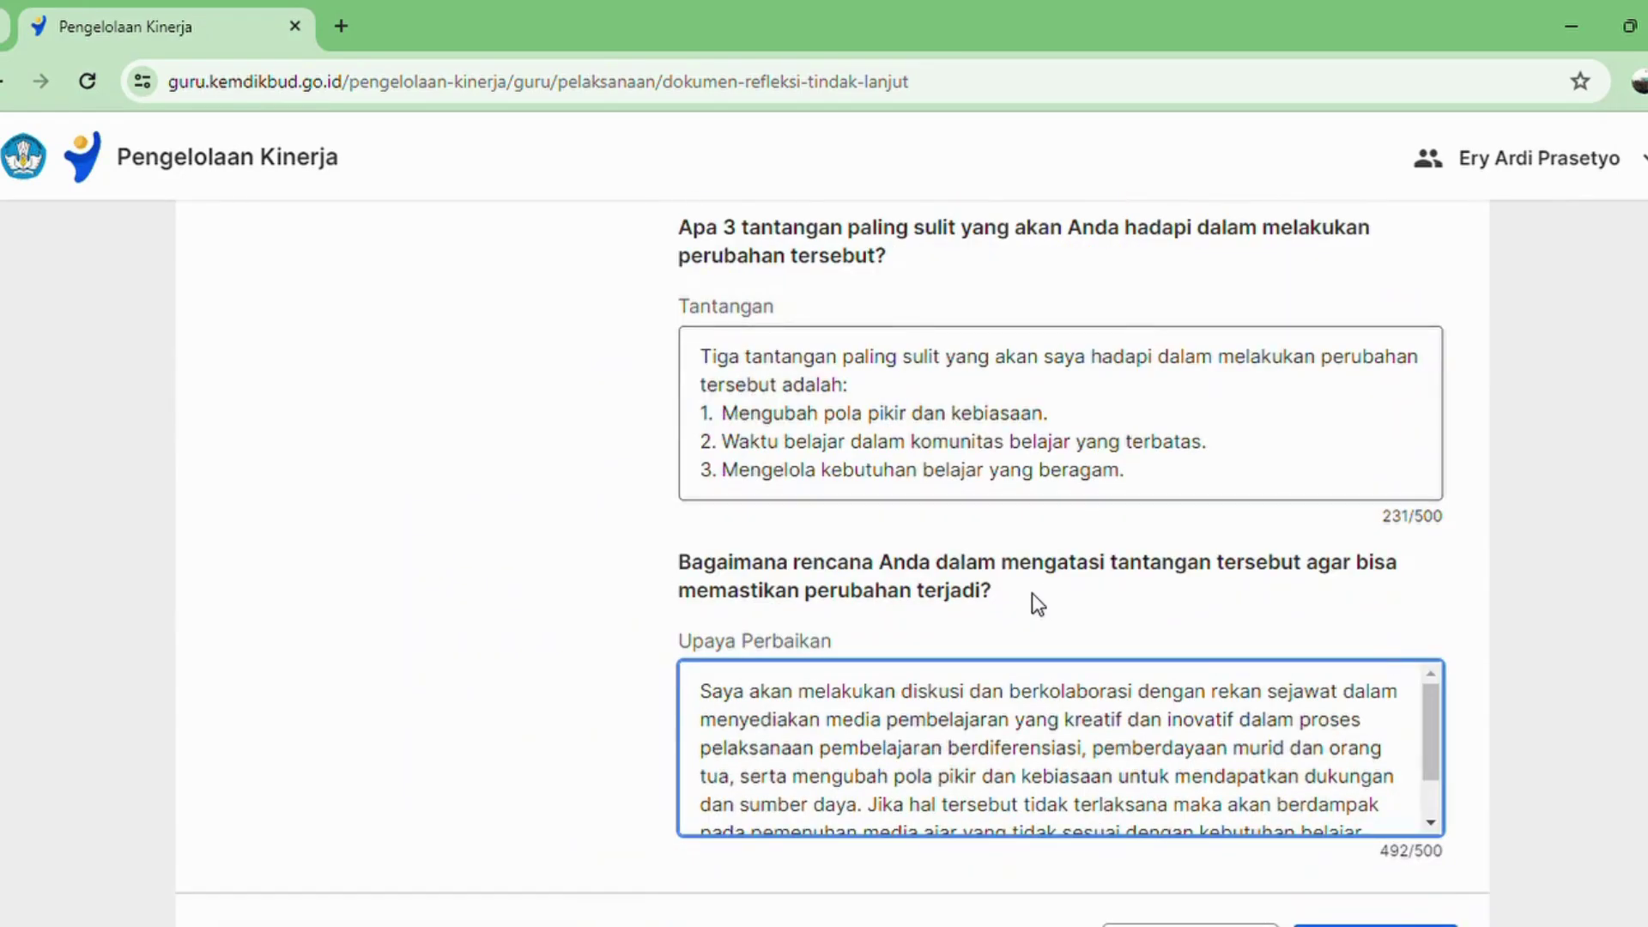
scroll(1038, 618, "down", 2)
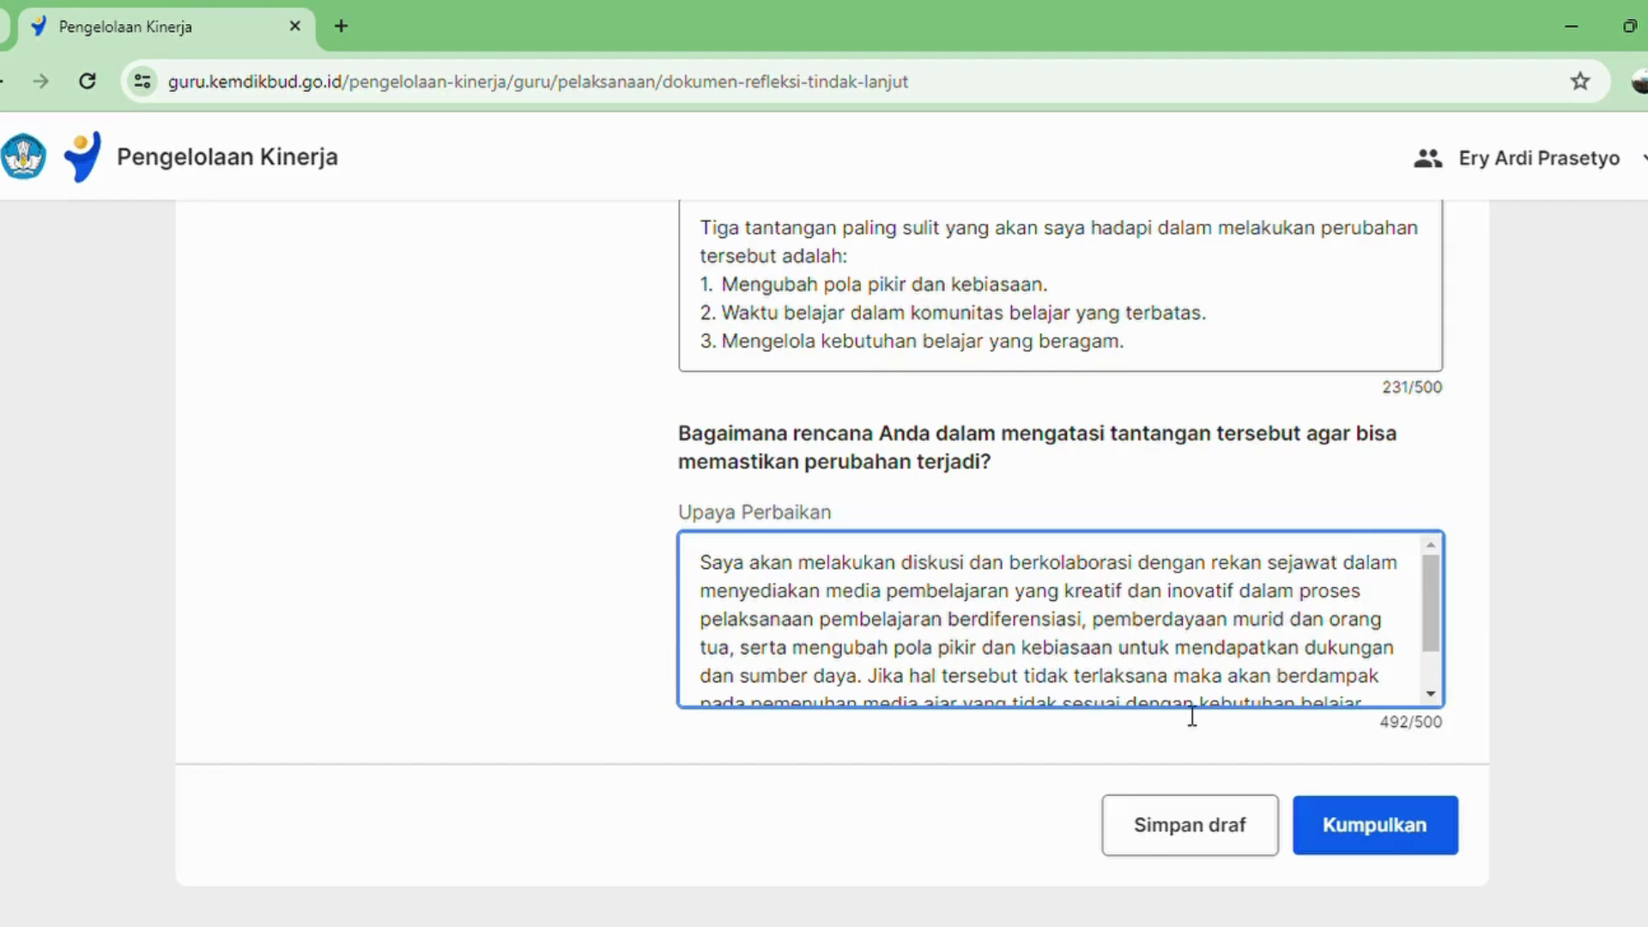
- Recheck the Pilihan Belajar Inspirasi and Capaian answers and the remaining answers down to the end of the form
scroll(953, 581, "up", 8)
scroll(953, 581, "up", 15)
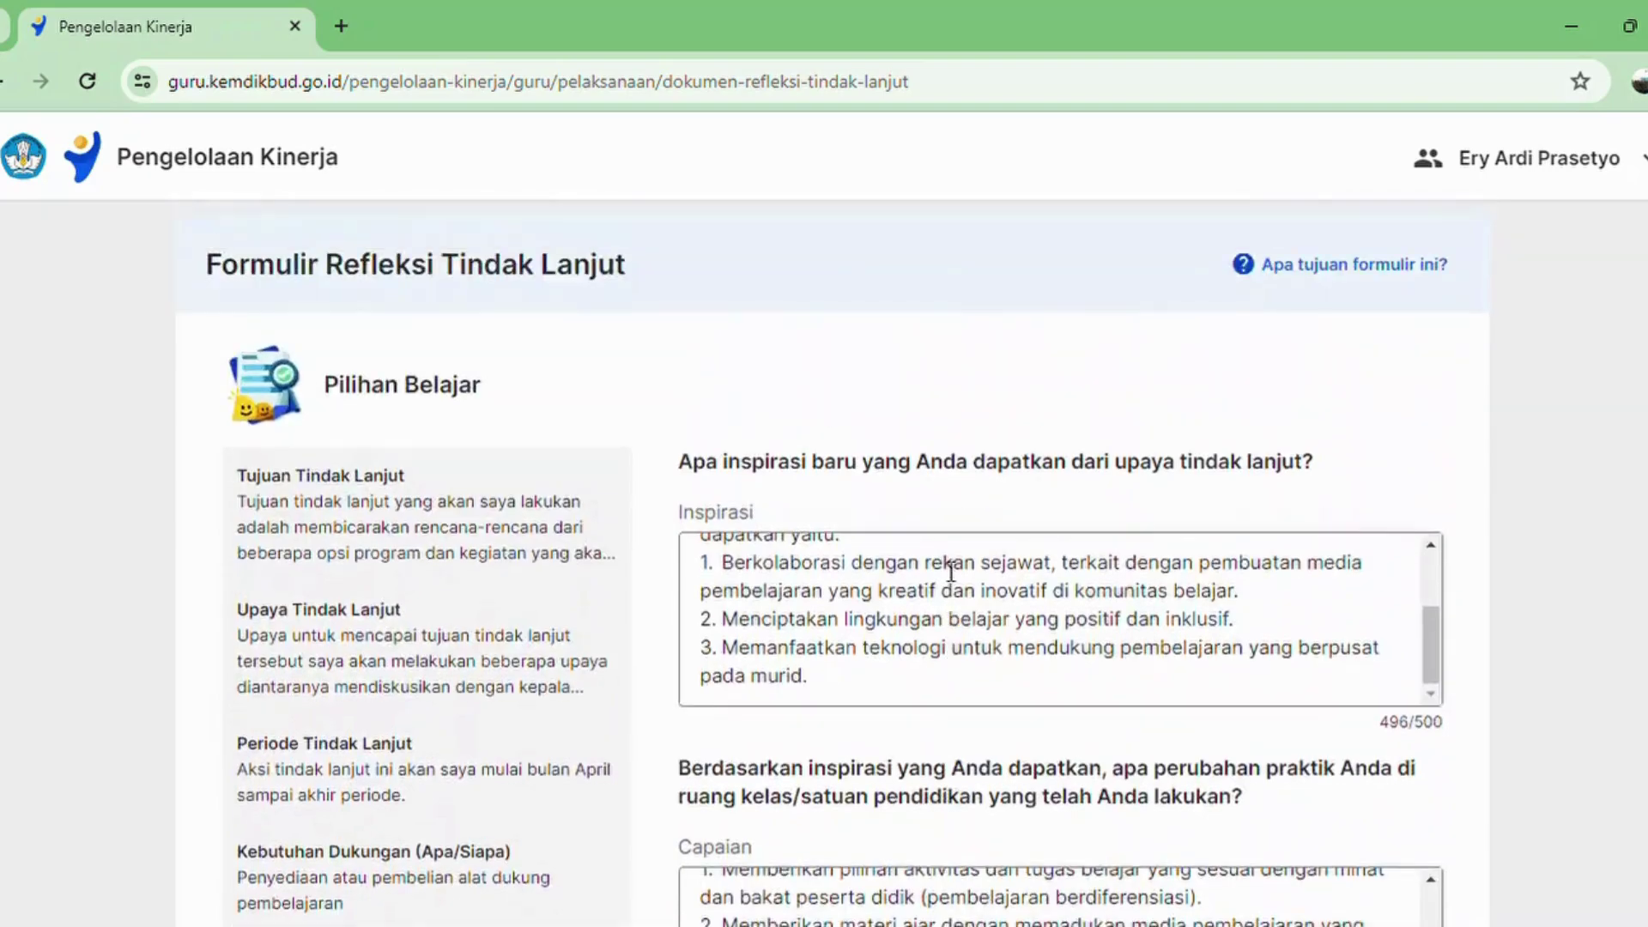
scroll(951, 570, "down", 3)
left_click(916, 461)
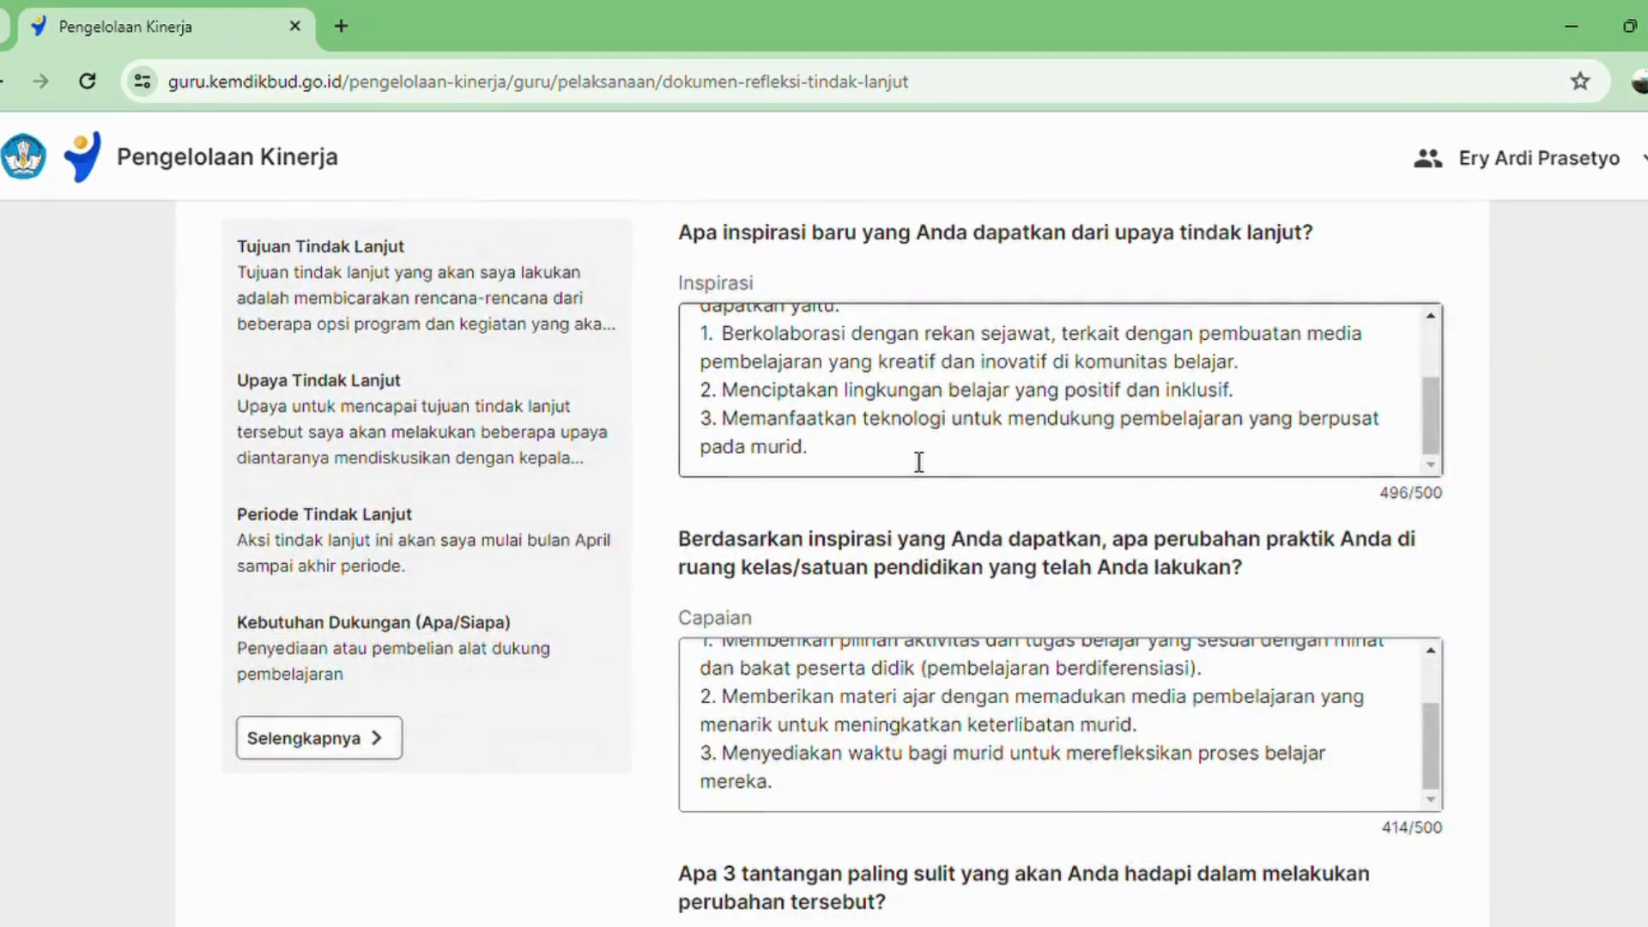
scroll(898, 463, "down", 3)
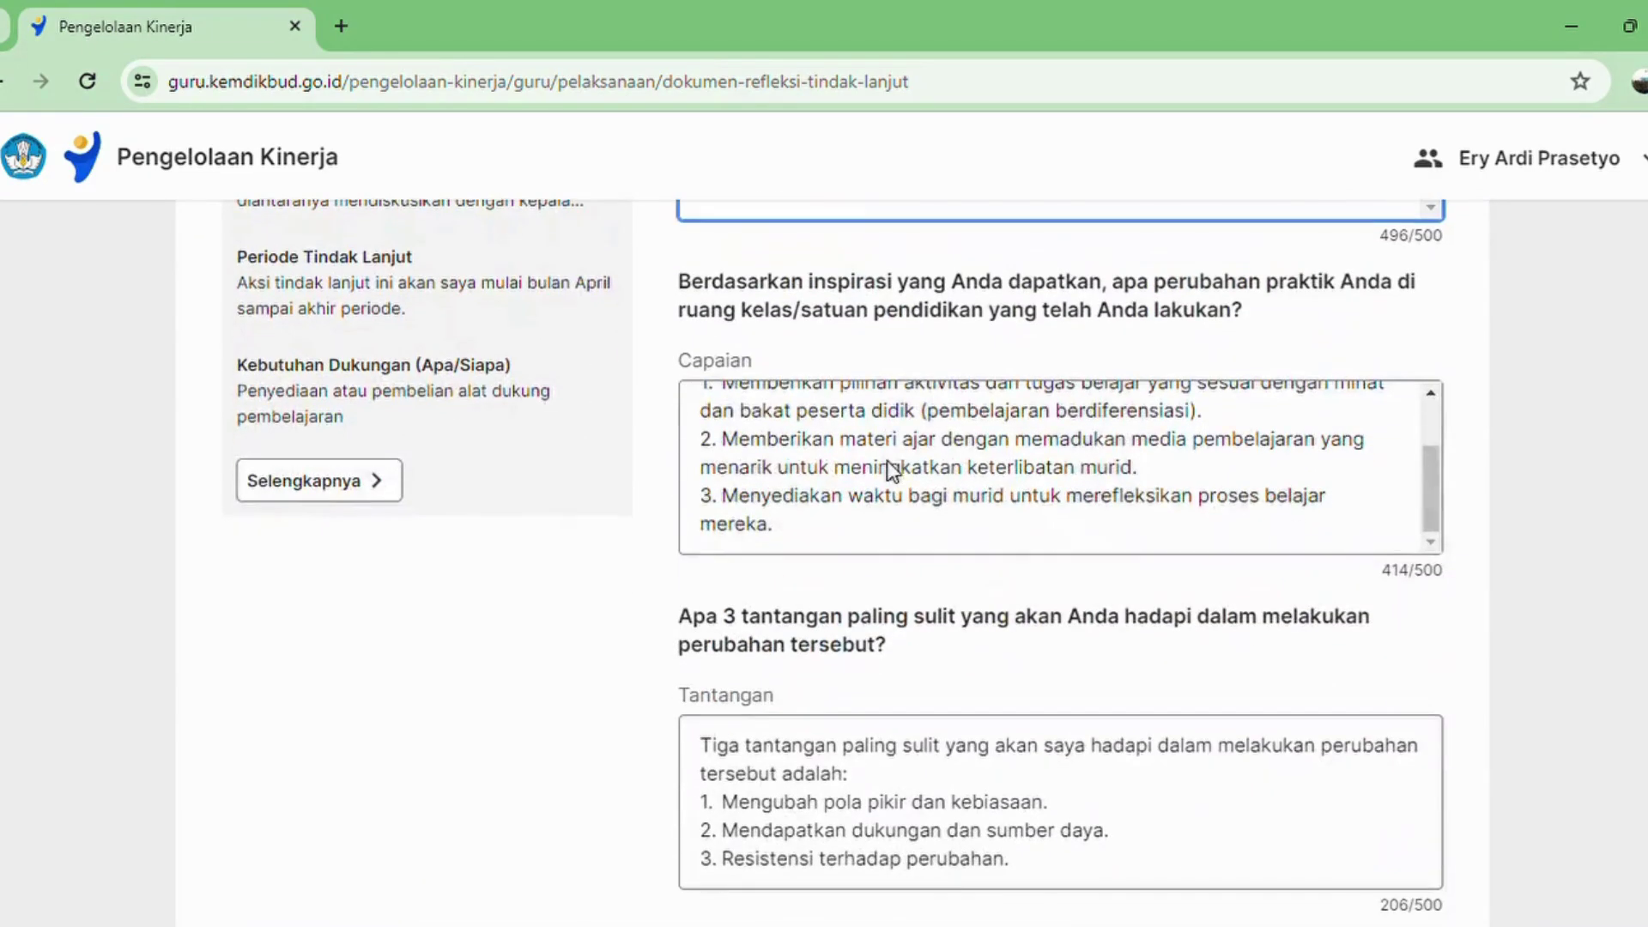
left_click(895, 468)
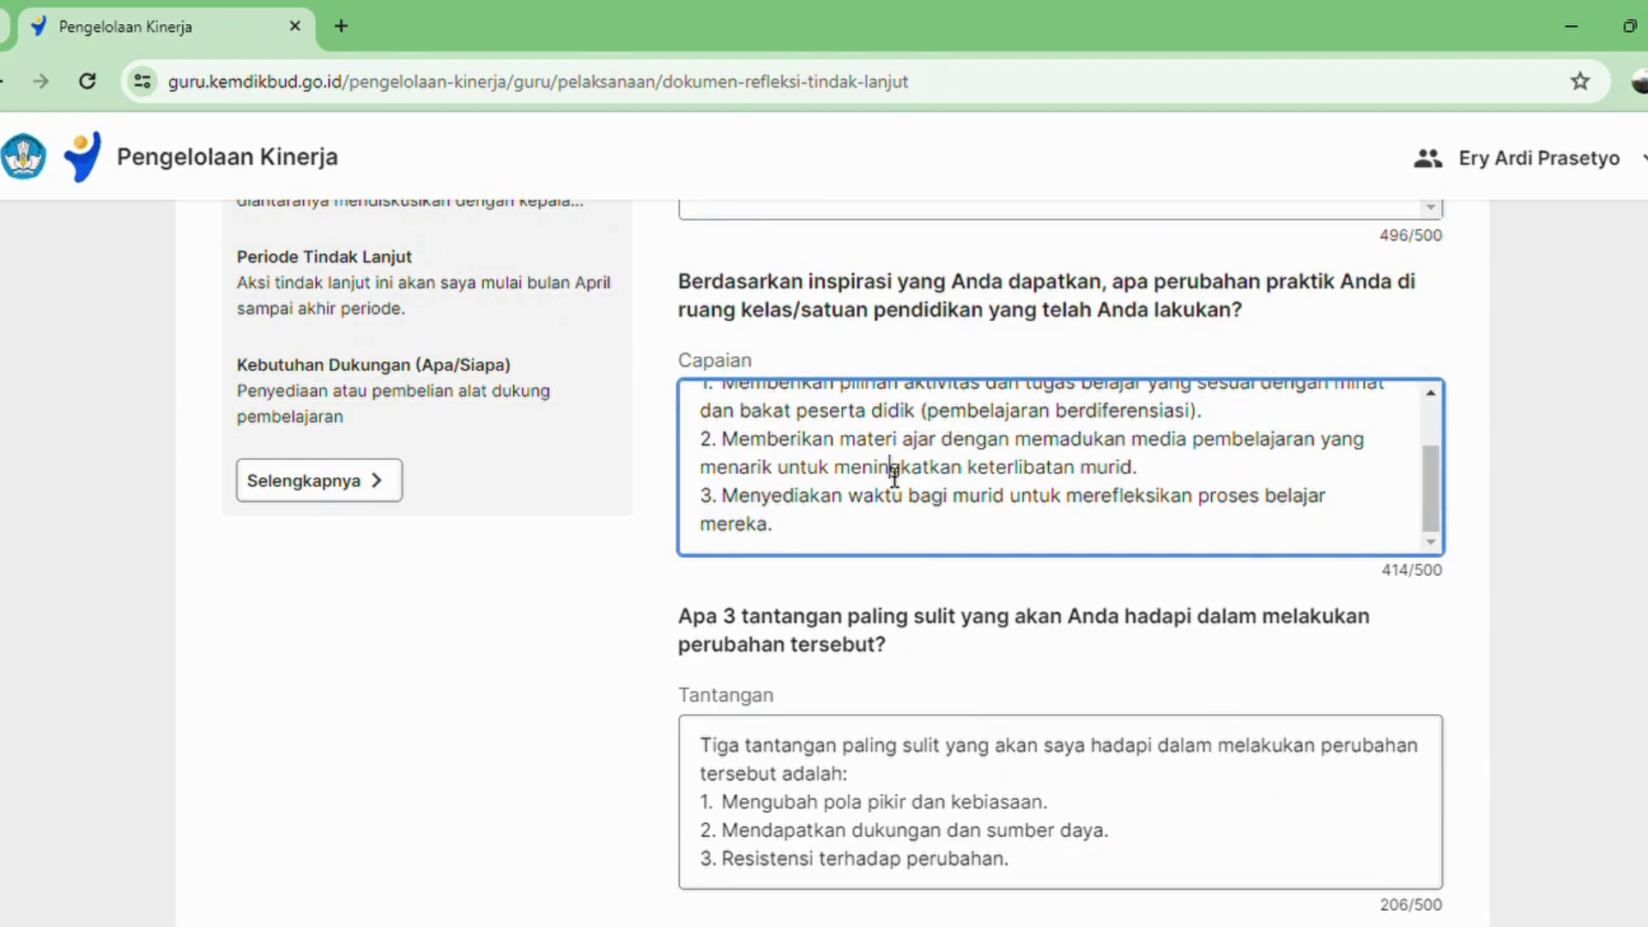
scroll(885, 491, "up", 2)
scroll(886, 492, "down", 4)
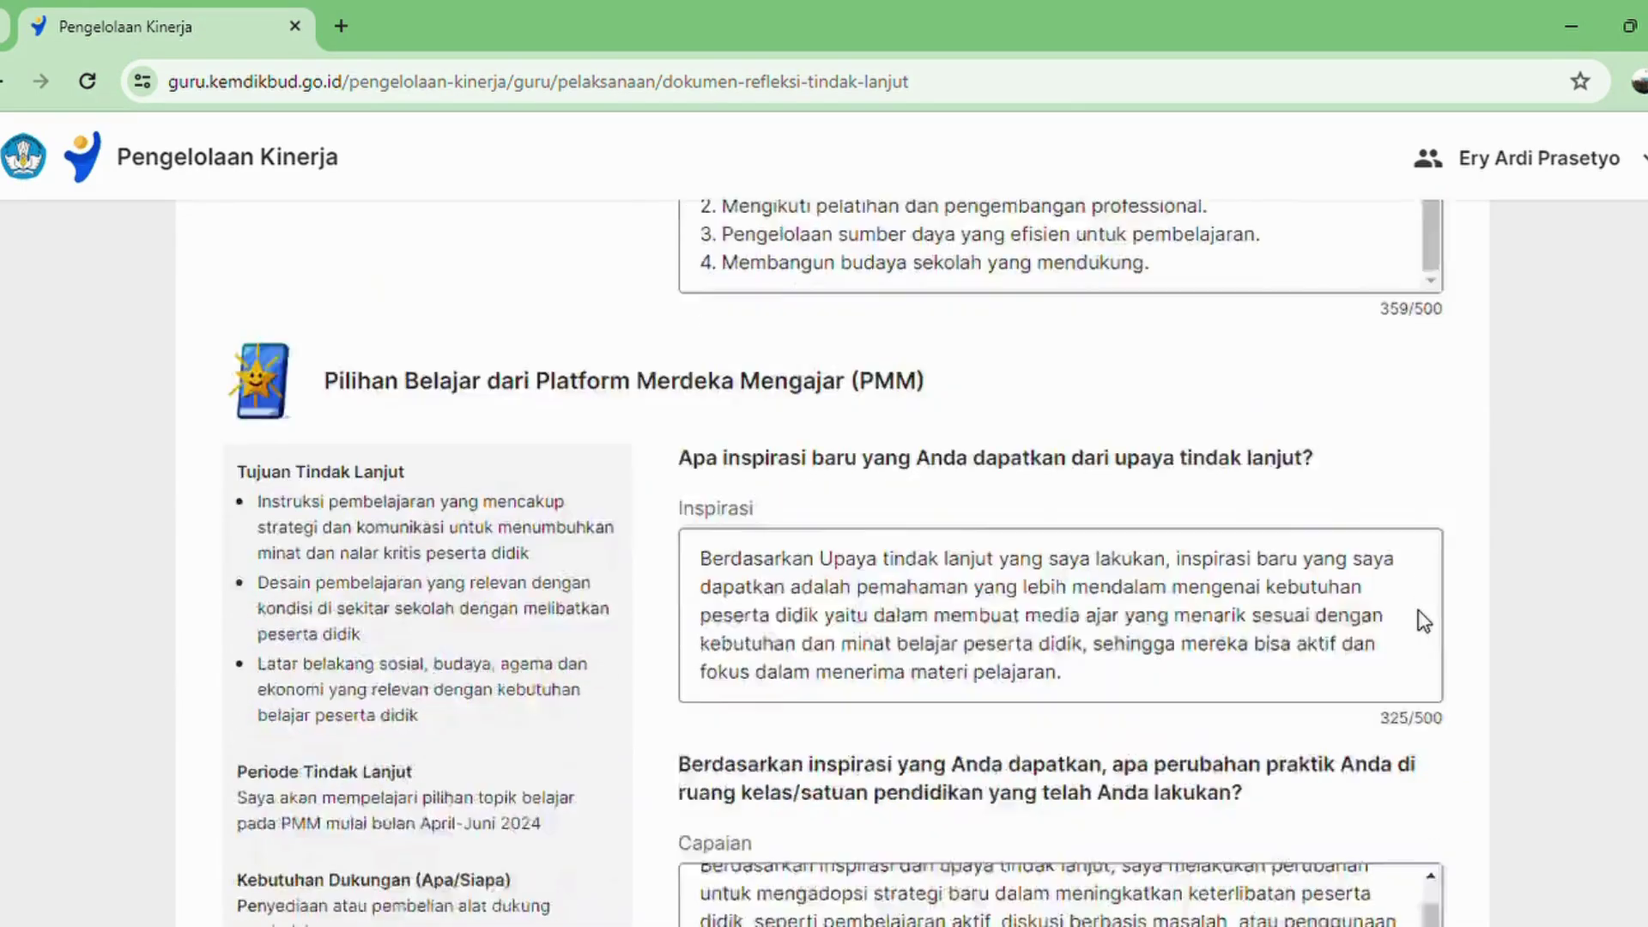
scroll(1418, 609, "down", 10)
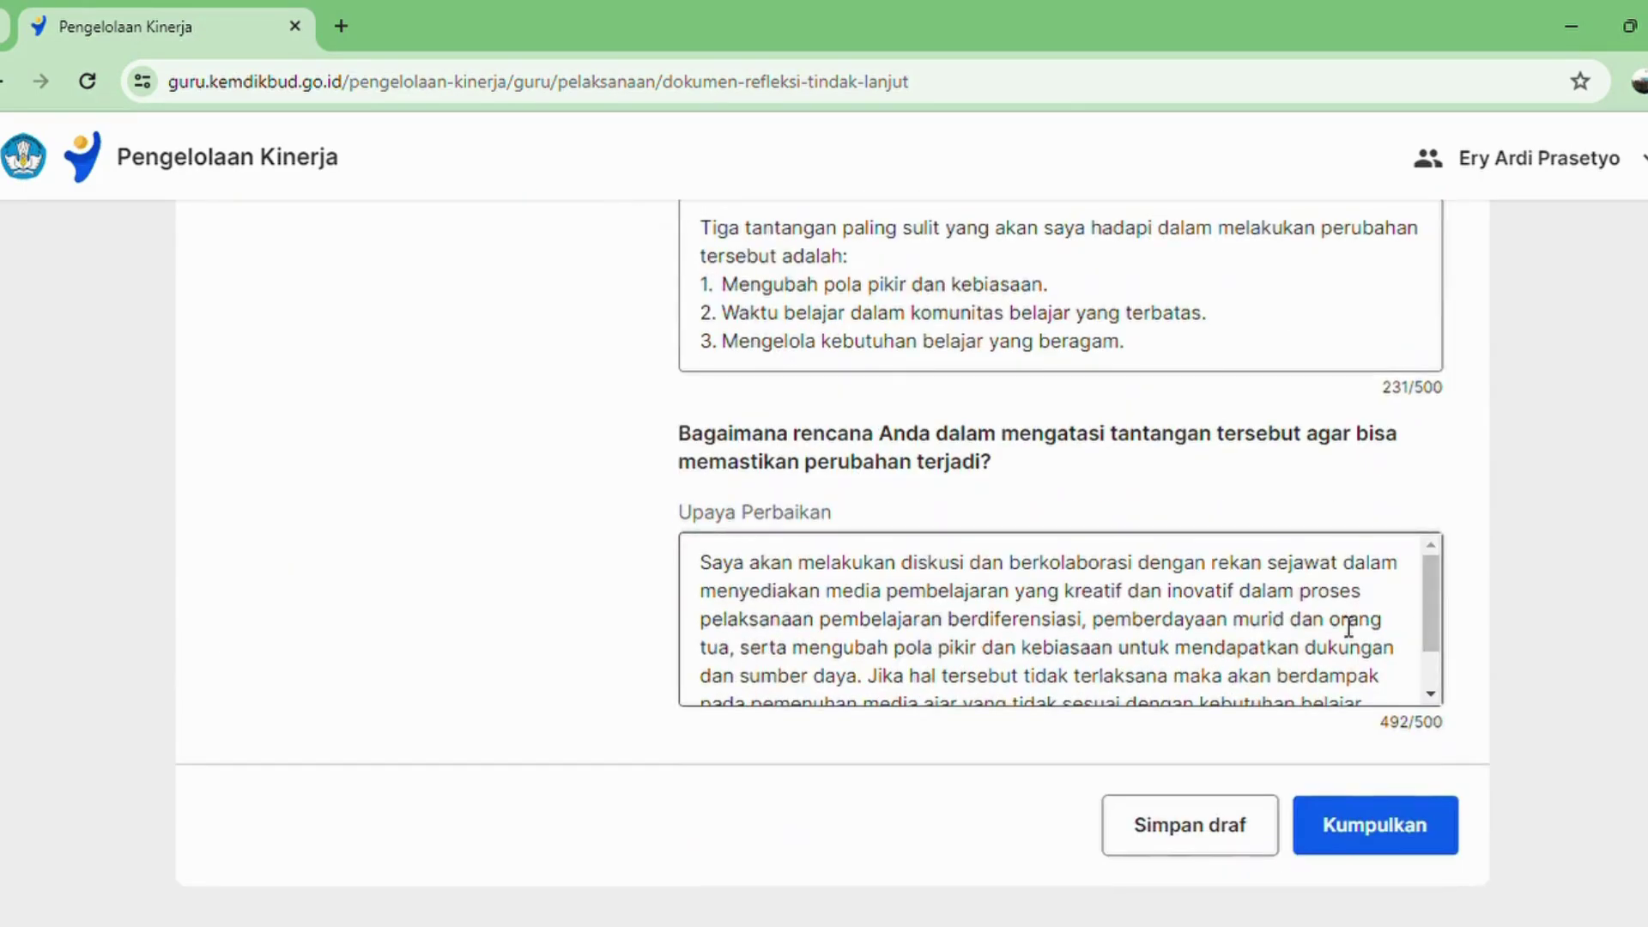
scroll(1339, 625, "down", 2)
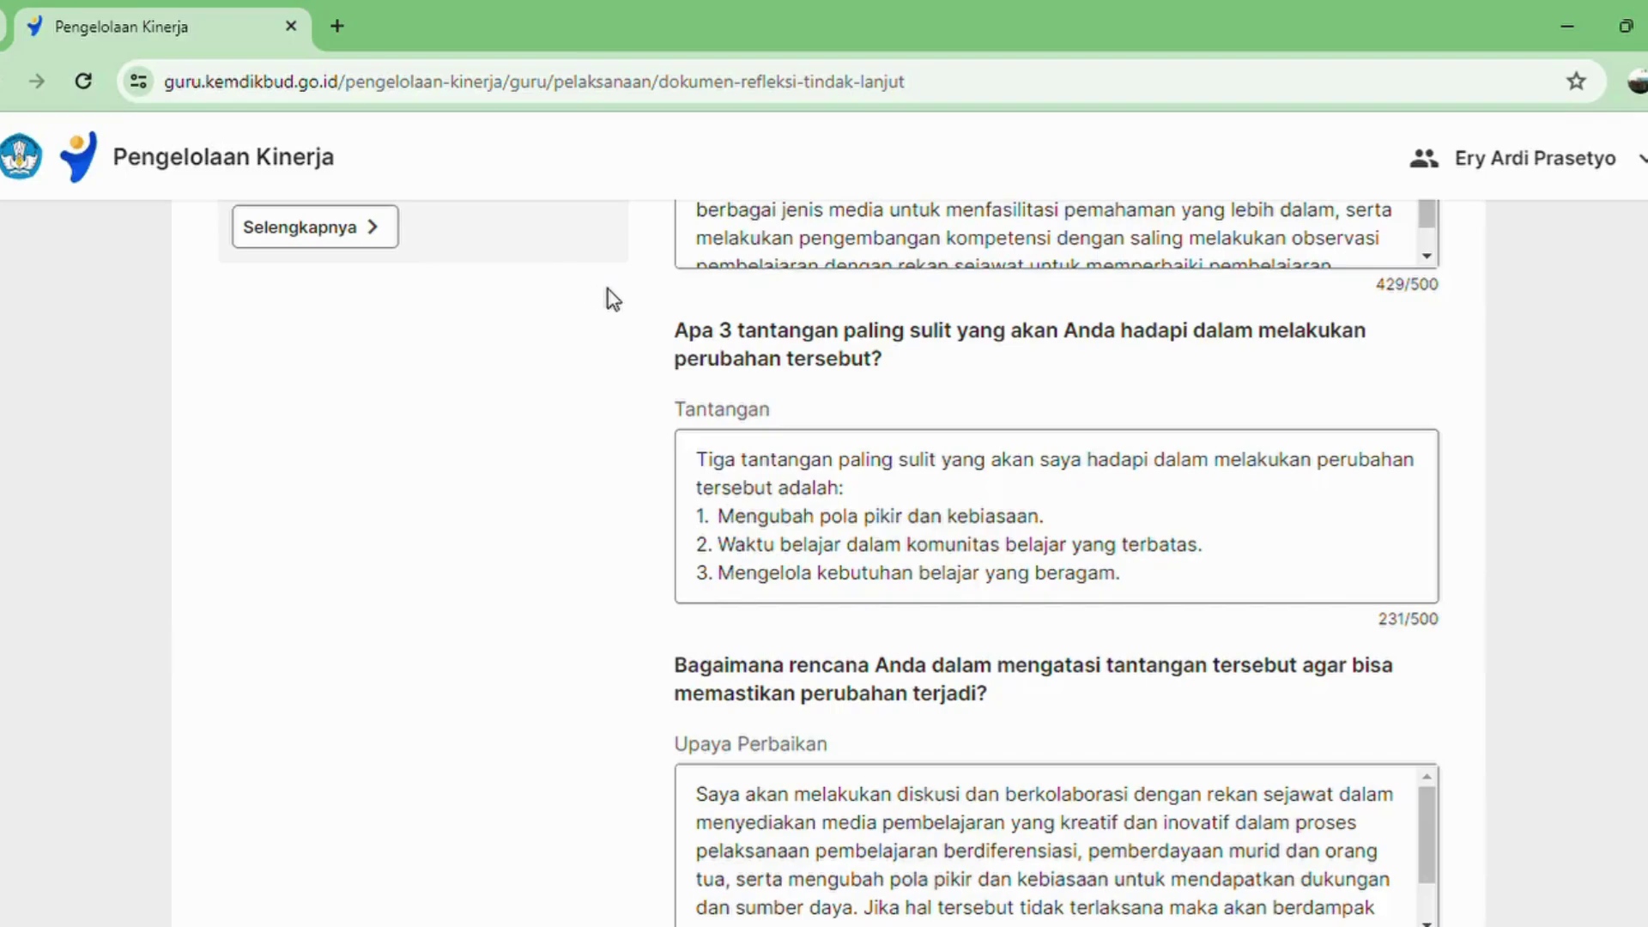
- Recheck the PMM Capaian, Tantangan and Upaya Perbaikan answers, reading the last one to its end
scroll(1583, 643, "up", 6)
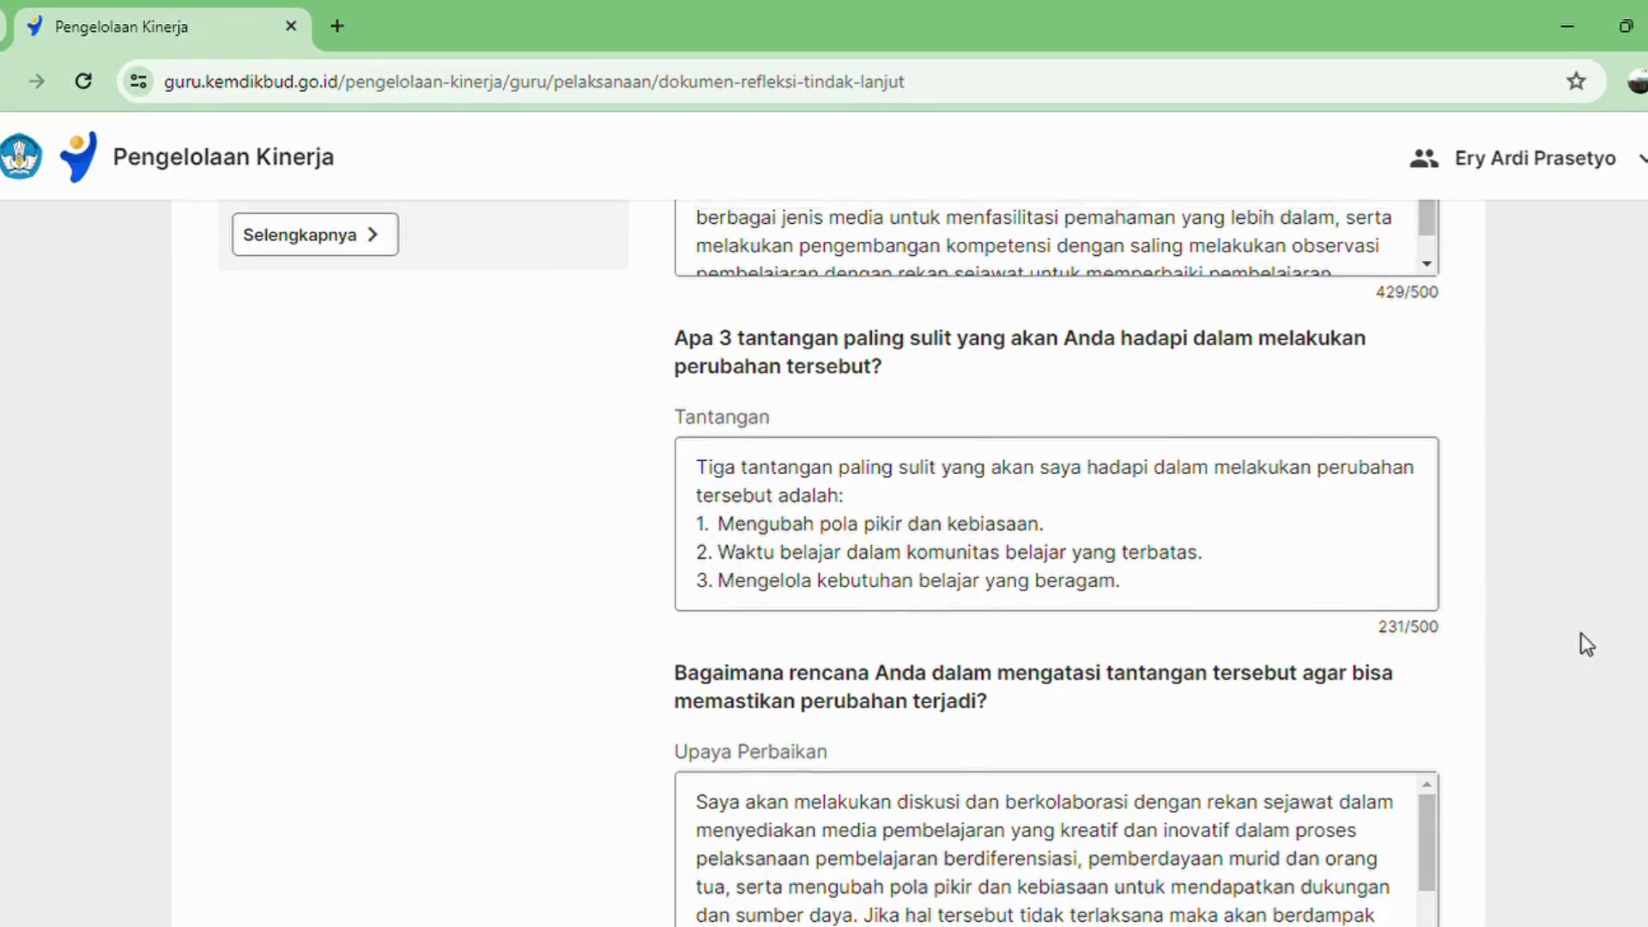
scroll(1585, 643, "up", 6)
scroll(1583, 648, "down", 11)
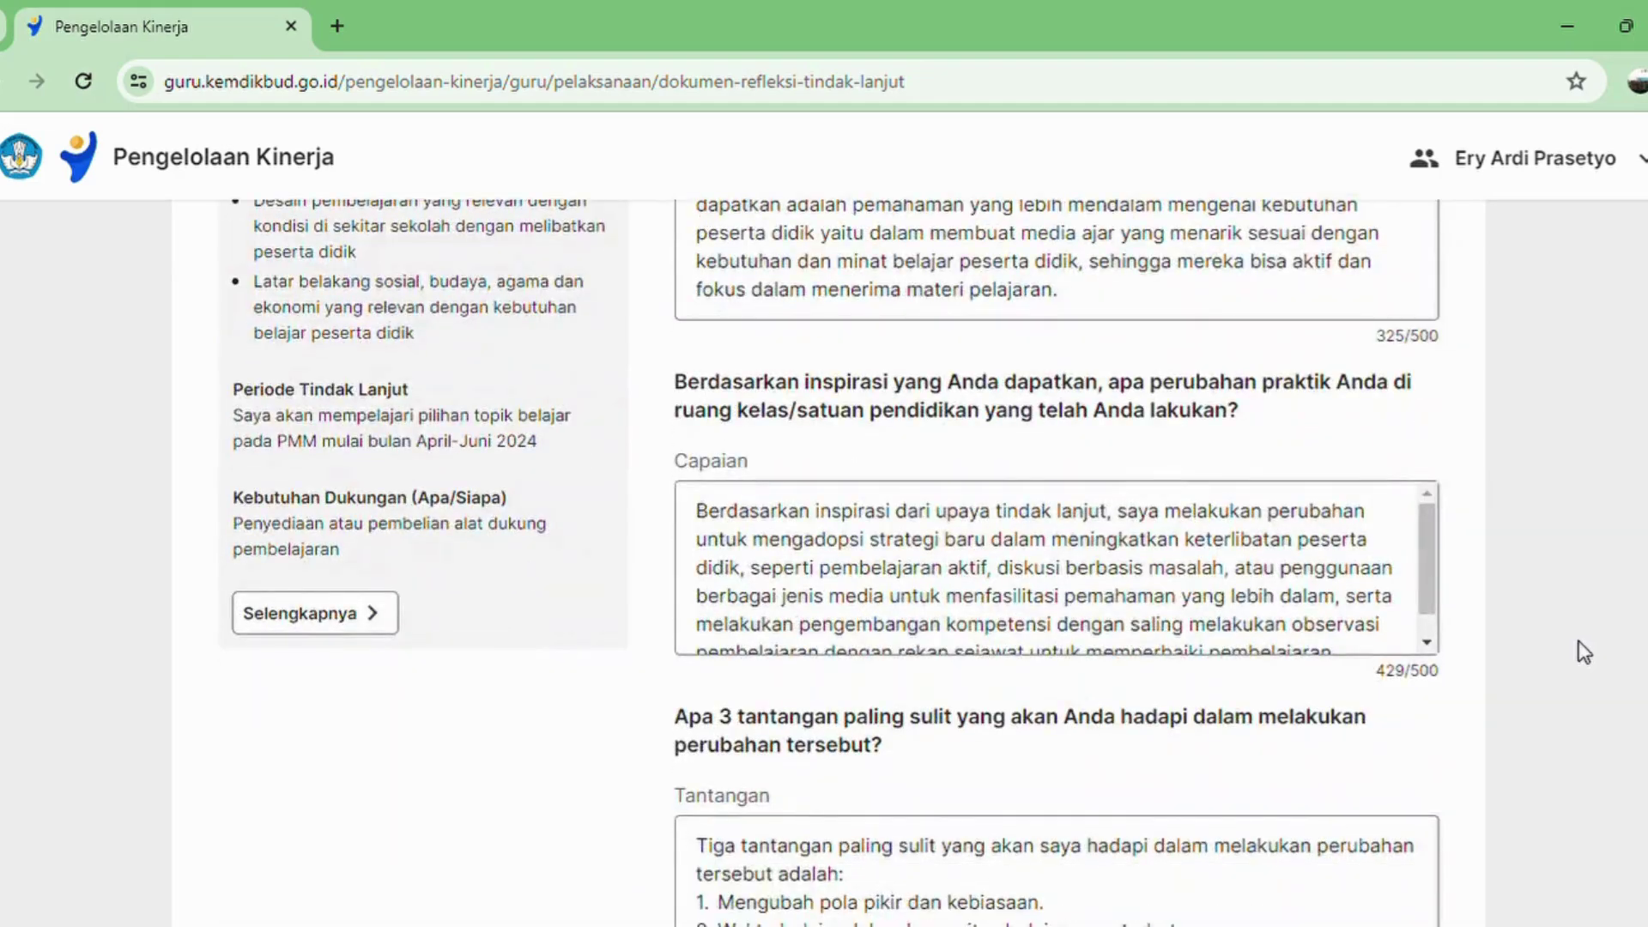
scroll(1557, 672, "down", 3)
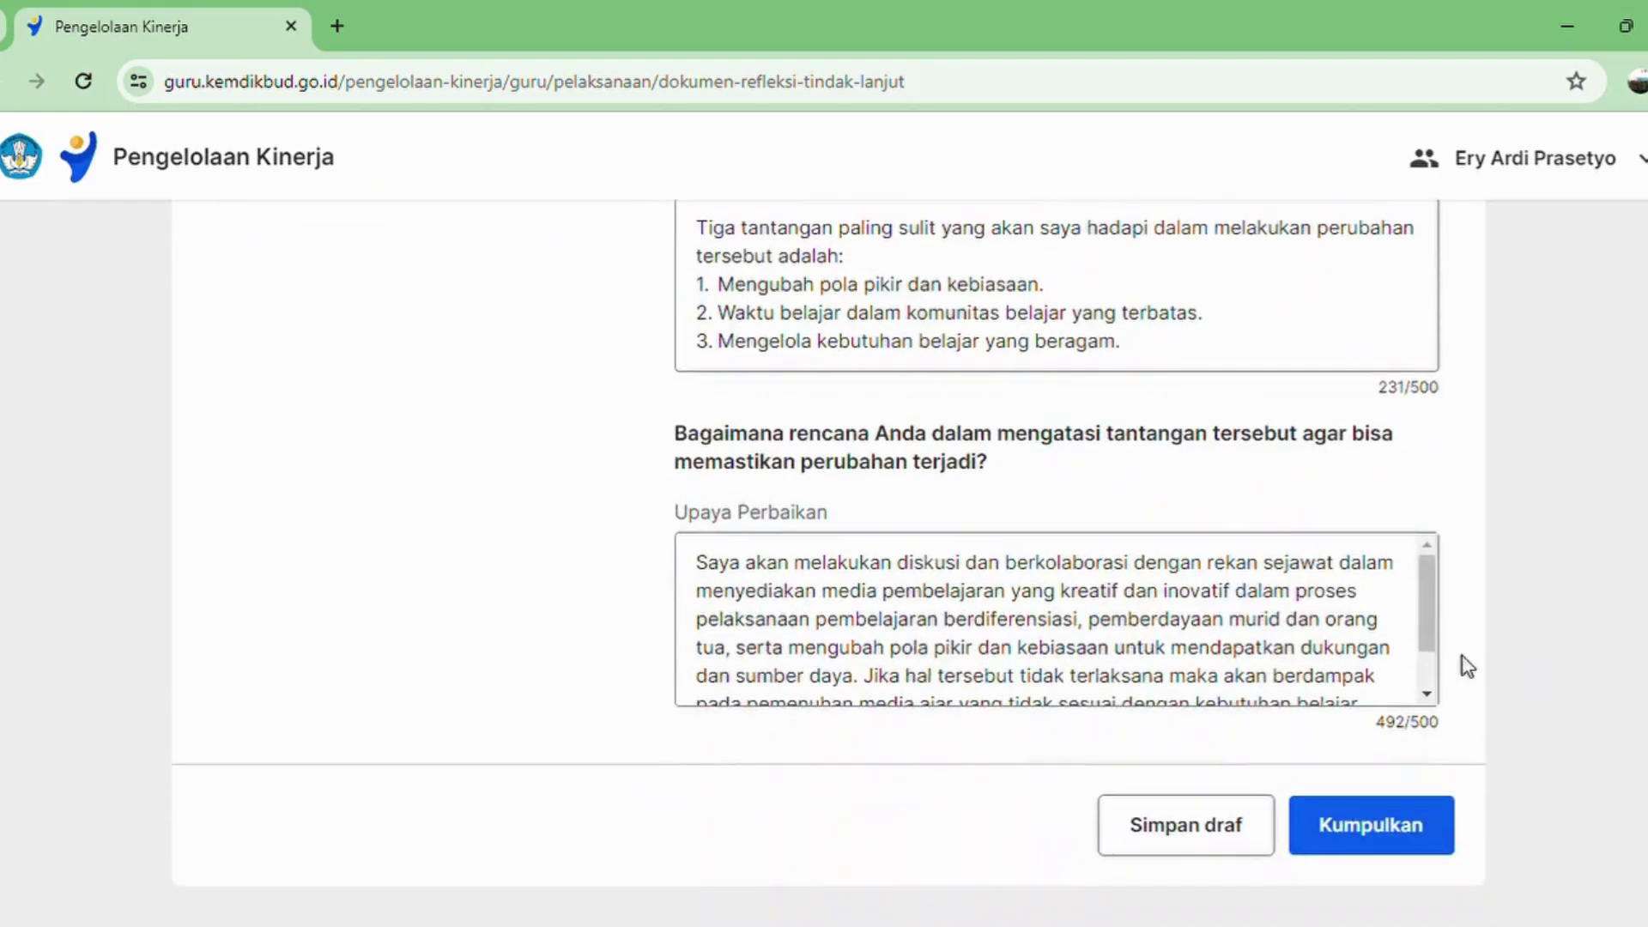
scroll(1201, 605, "up", 9)
scroll(1182, 614, "down", 8)
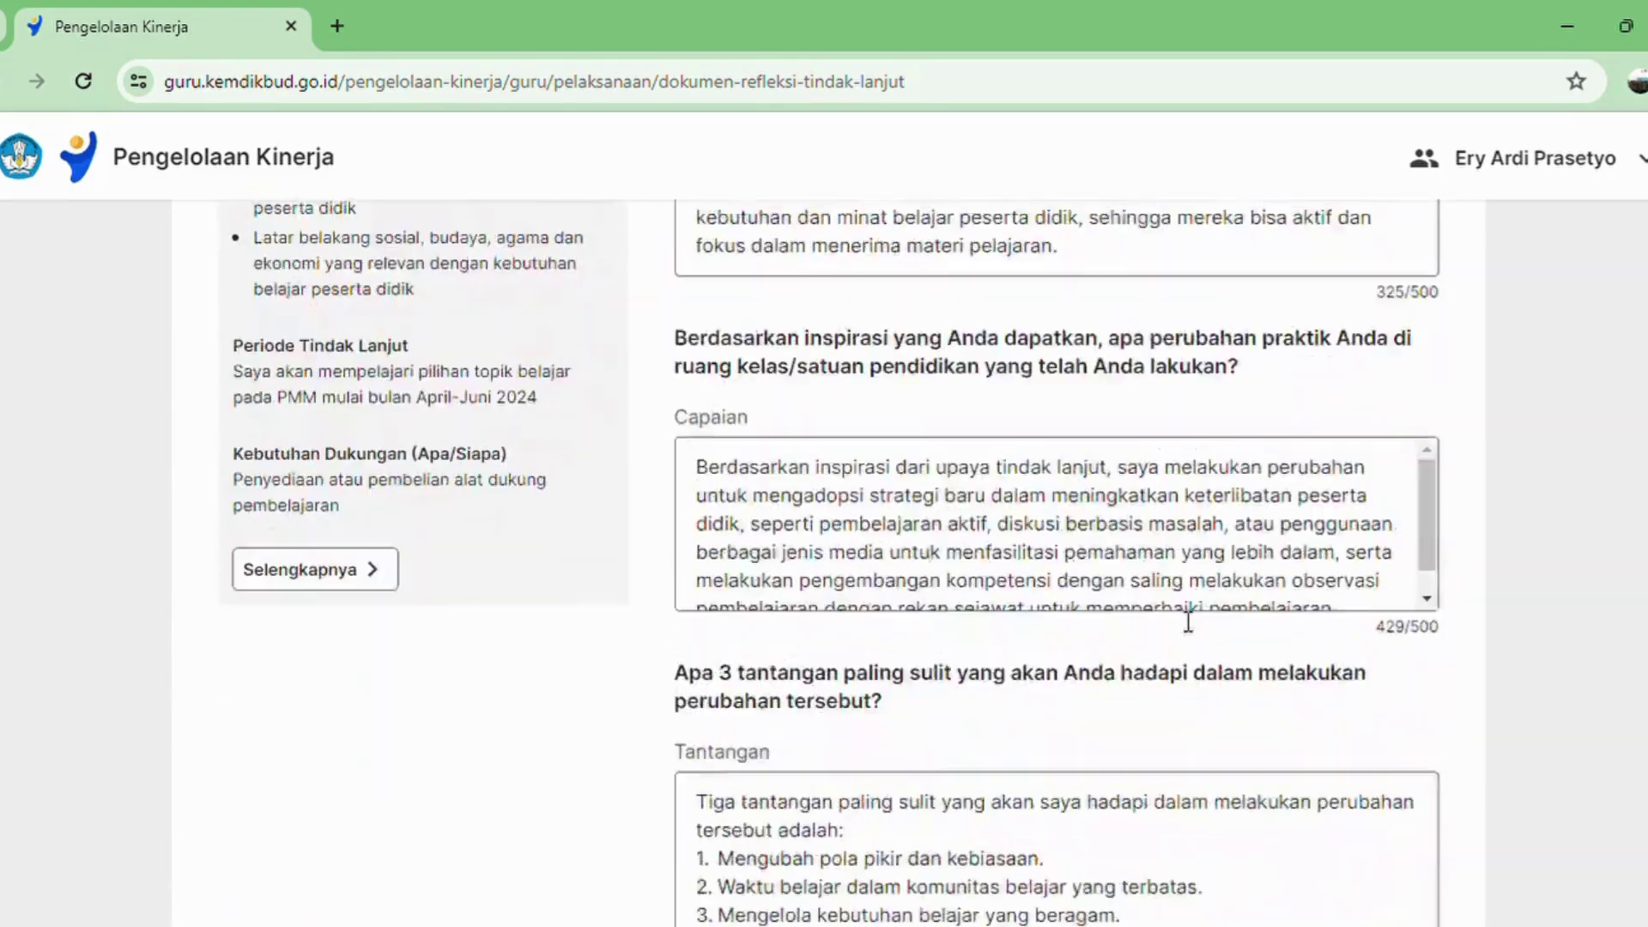
scroll(1188, 628, "down", 1)
left_click(1062, 605)
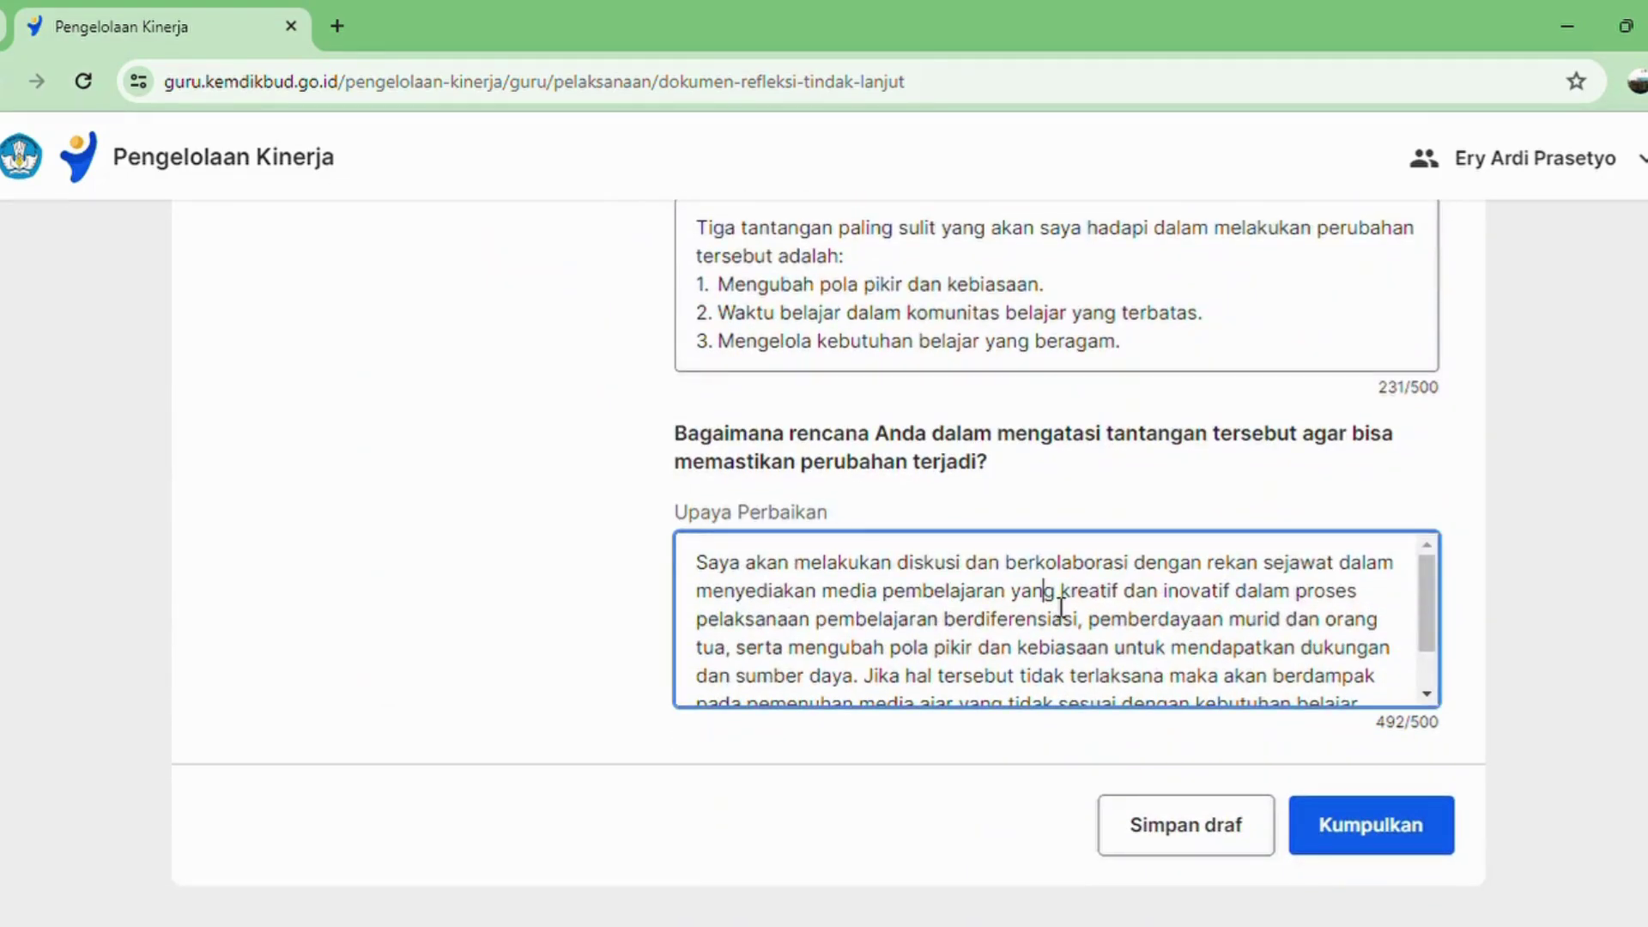
scroll(1303, 657, "down", 2)
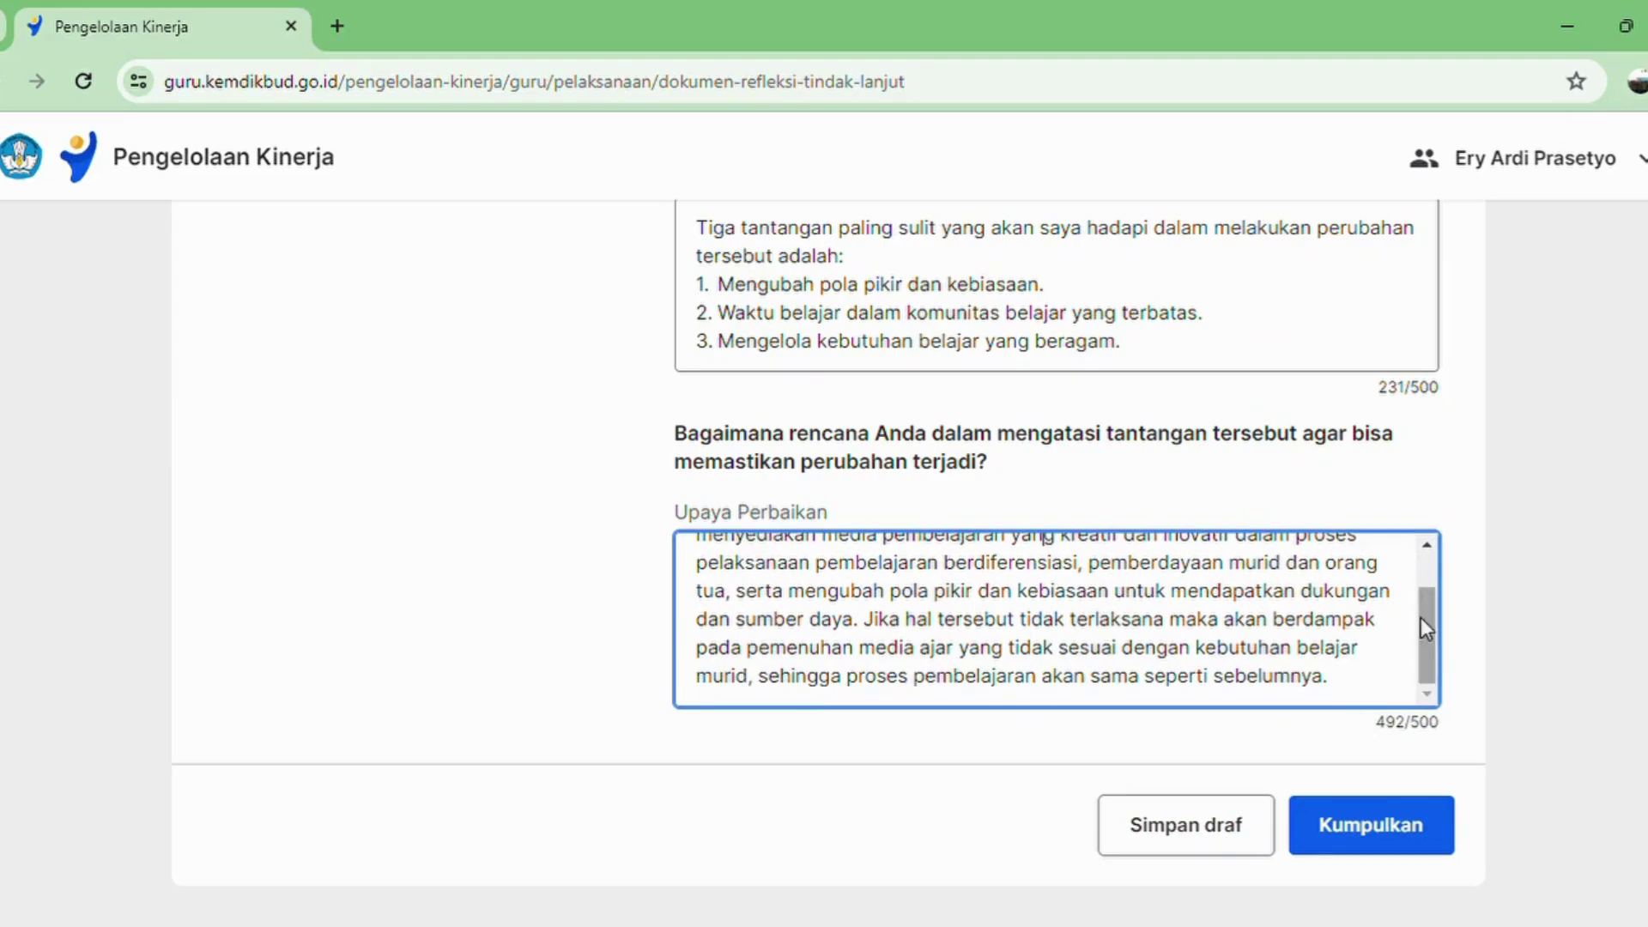
- Submit the Refleksi Tindak Lanjut document, acknowledging that its contents can be changed as long as it has not been assessed
left_click(1398, 829)
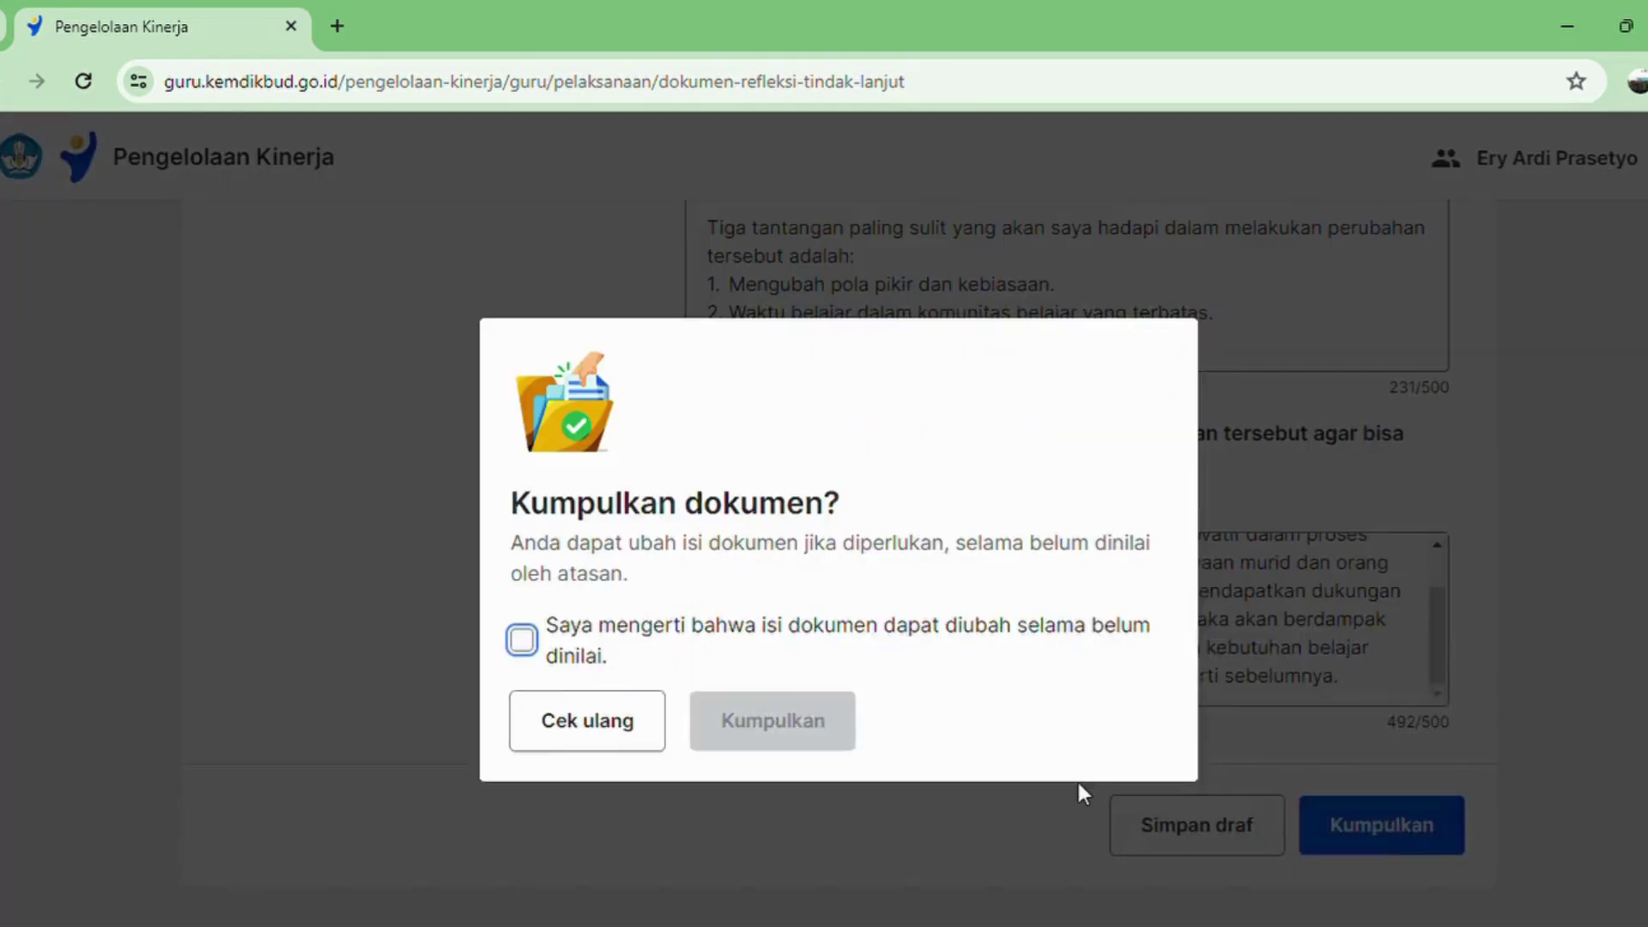
left_click(534, 649)
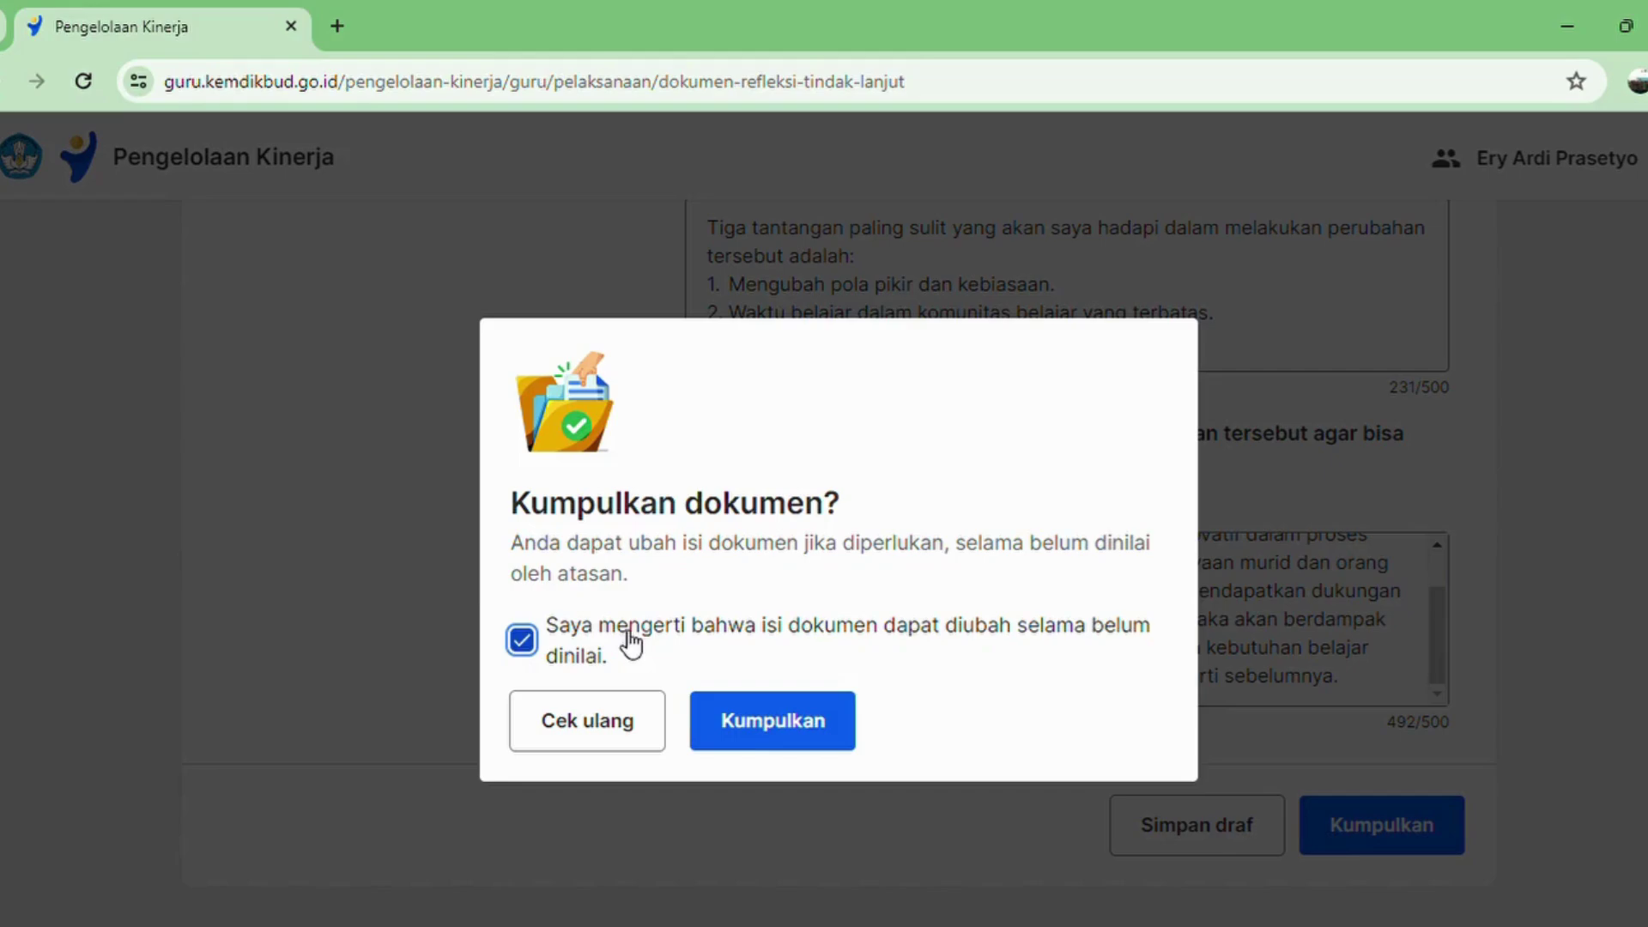
left_click(791, 743)
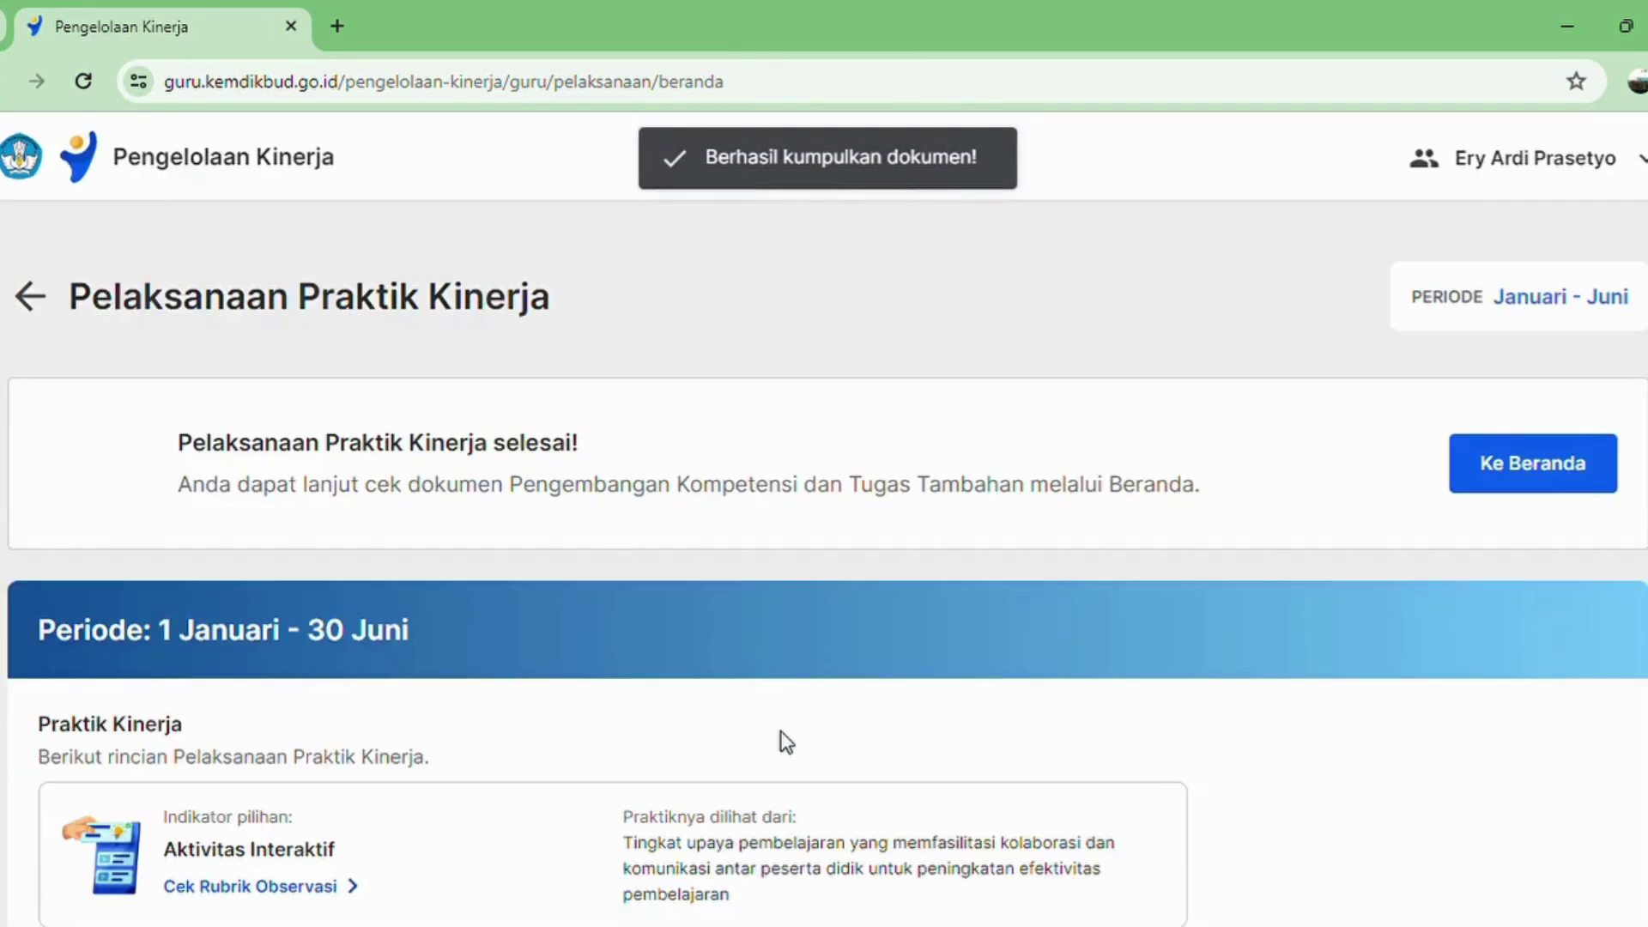
- Check the Refleksi Tindak Lanjut document's status under Bagian 2 and the overall Praktik Kinerja progress on the Pelaksanaan Kinerja home page
scroll(709, 631, "down", 10)
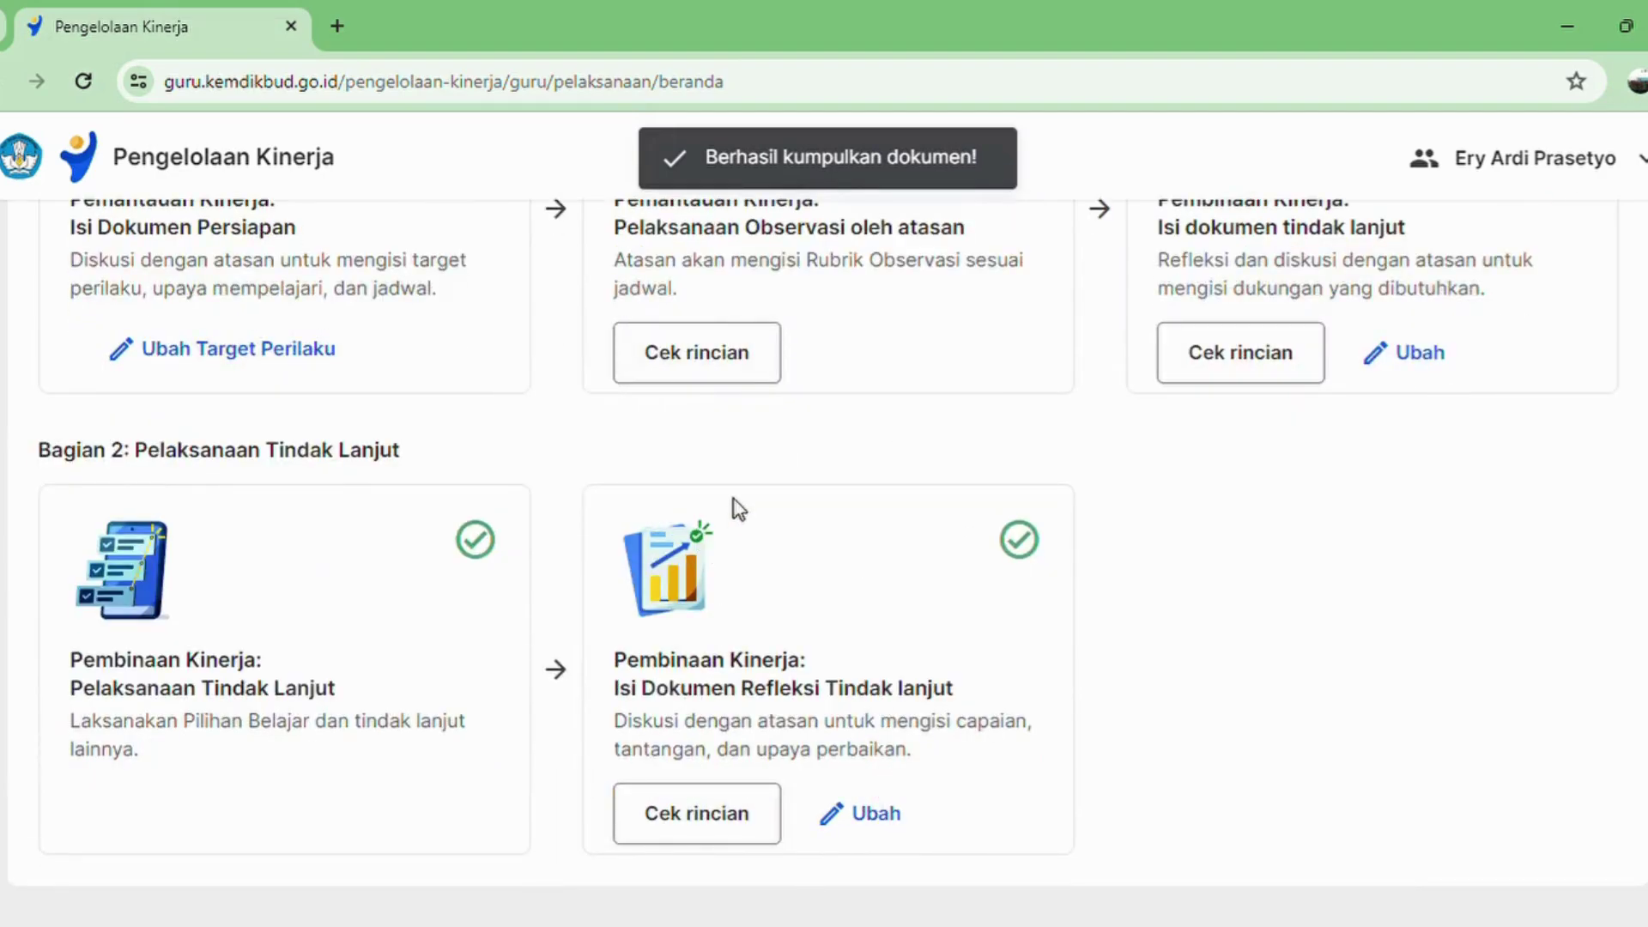
scroll(737, 508, "up", 3)
scroll(678, 528, "down", 3)
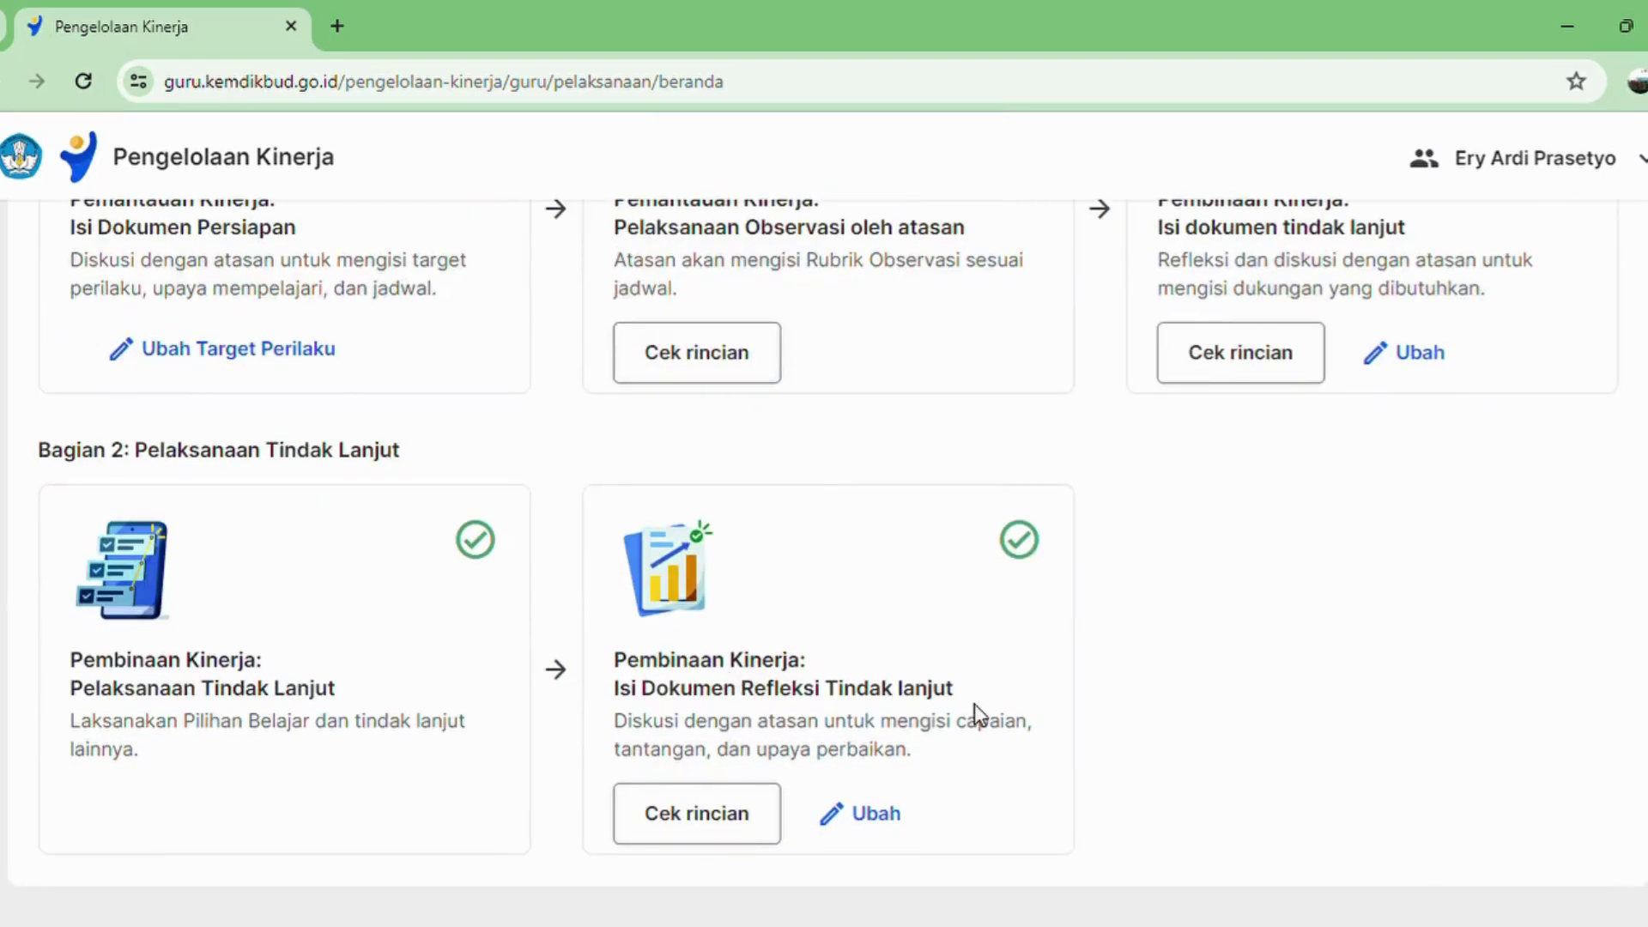
left_click(2, 86)
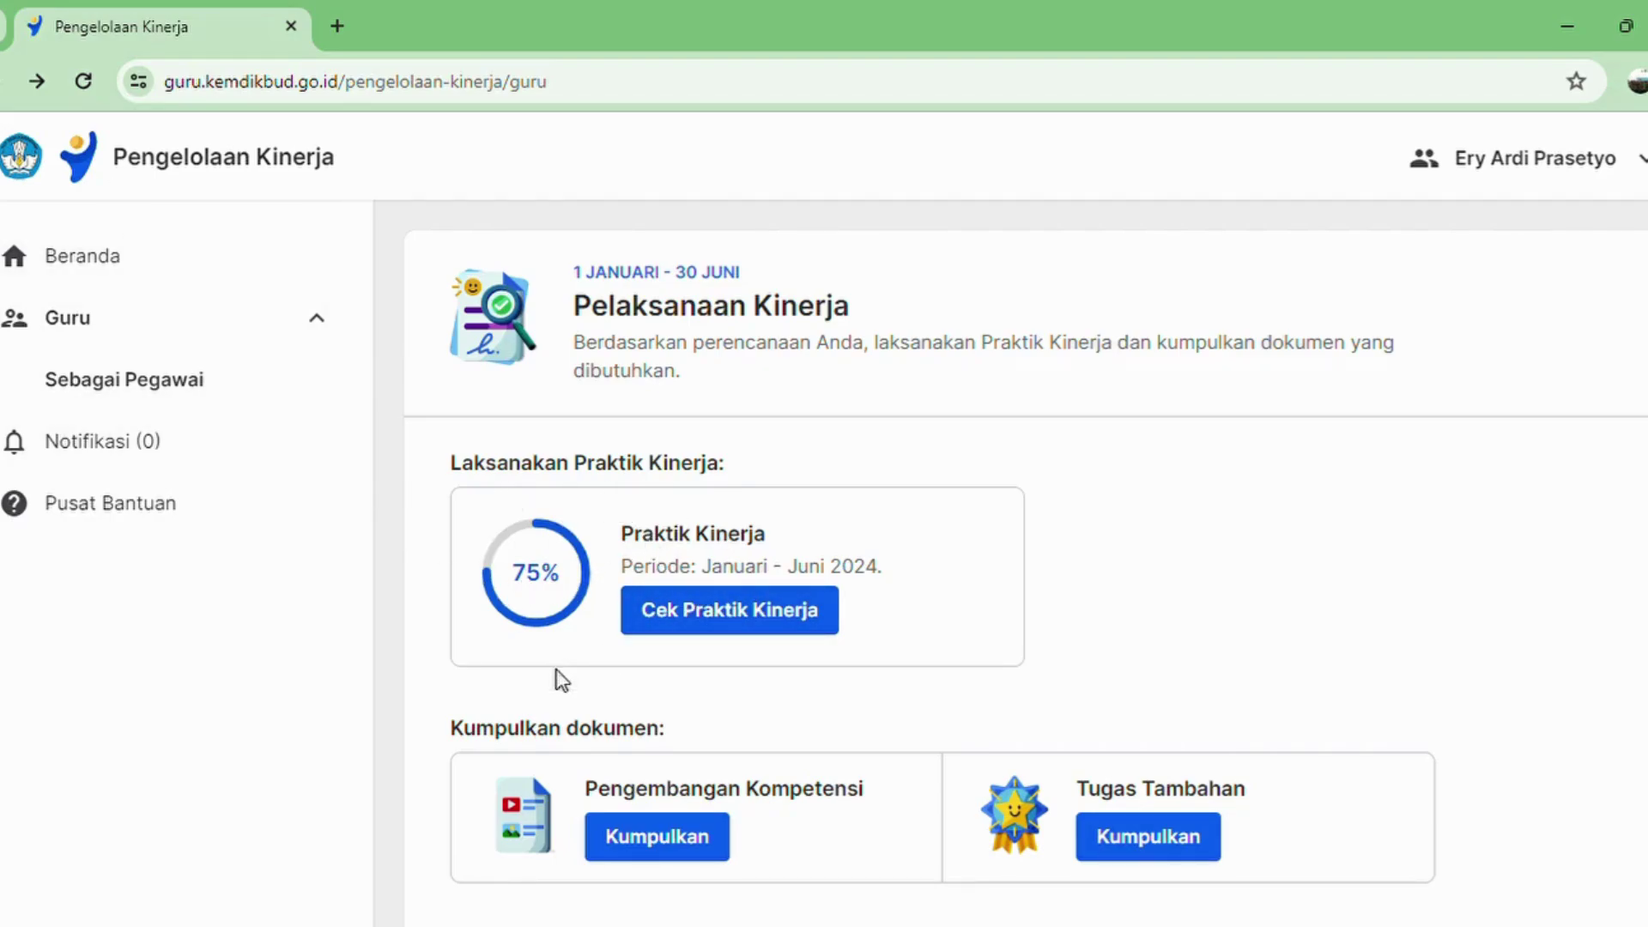
left_click(667, 614)
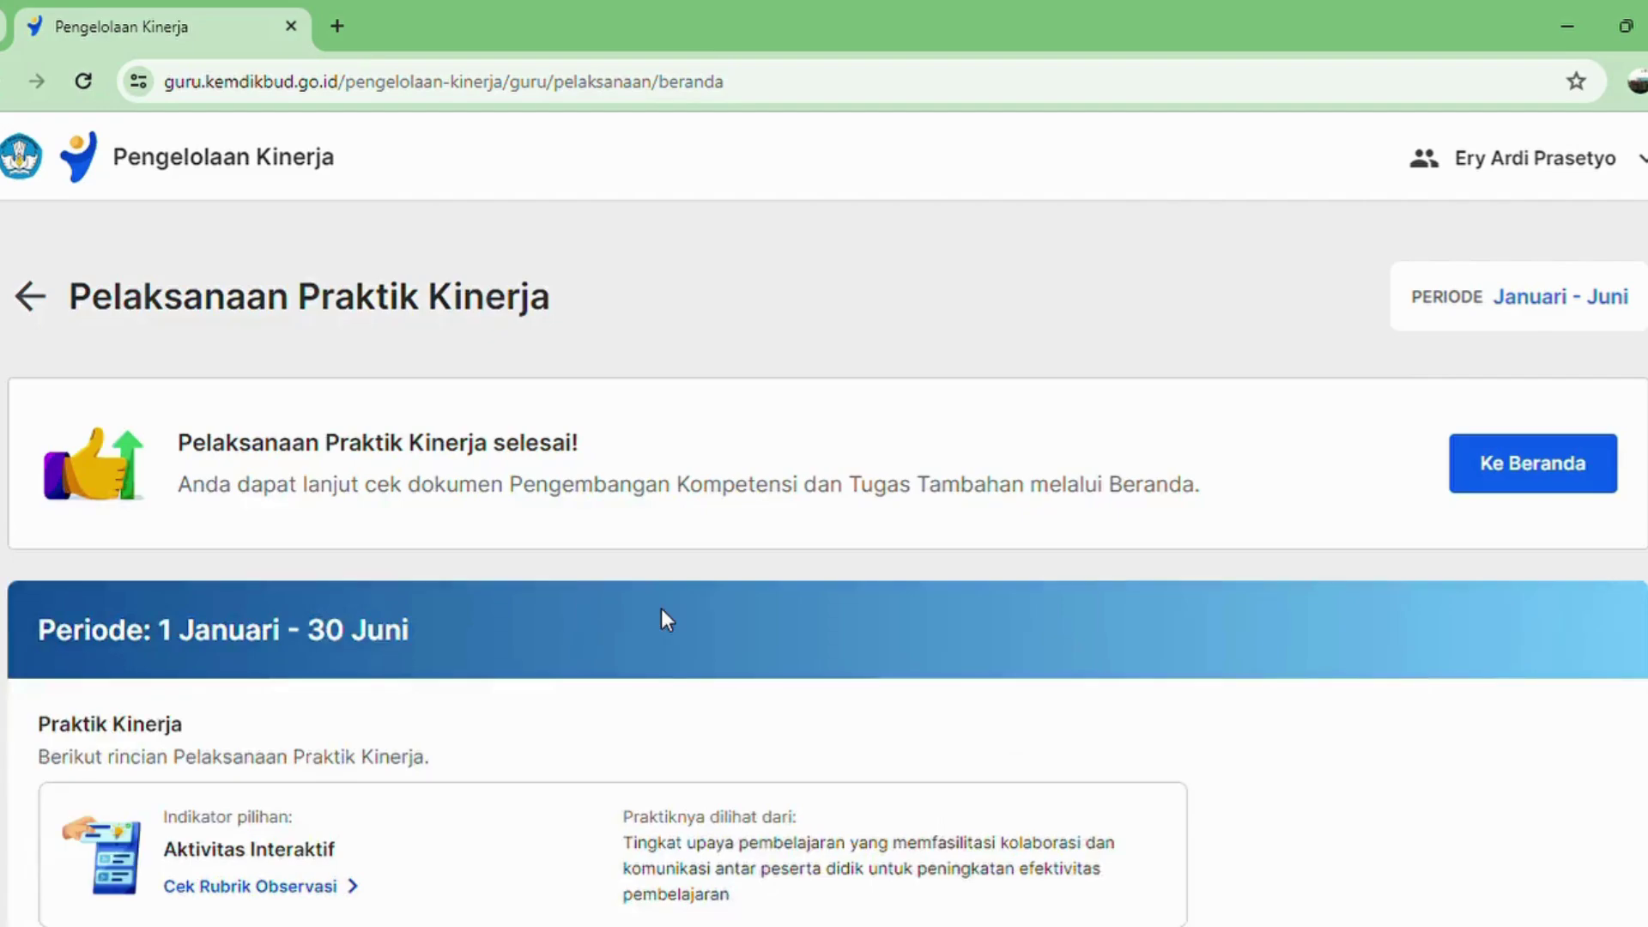
scroll(665, 644, "down", 10)
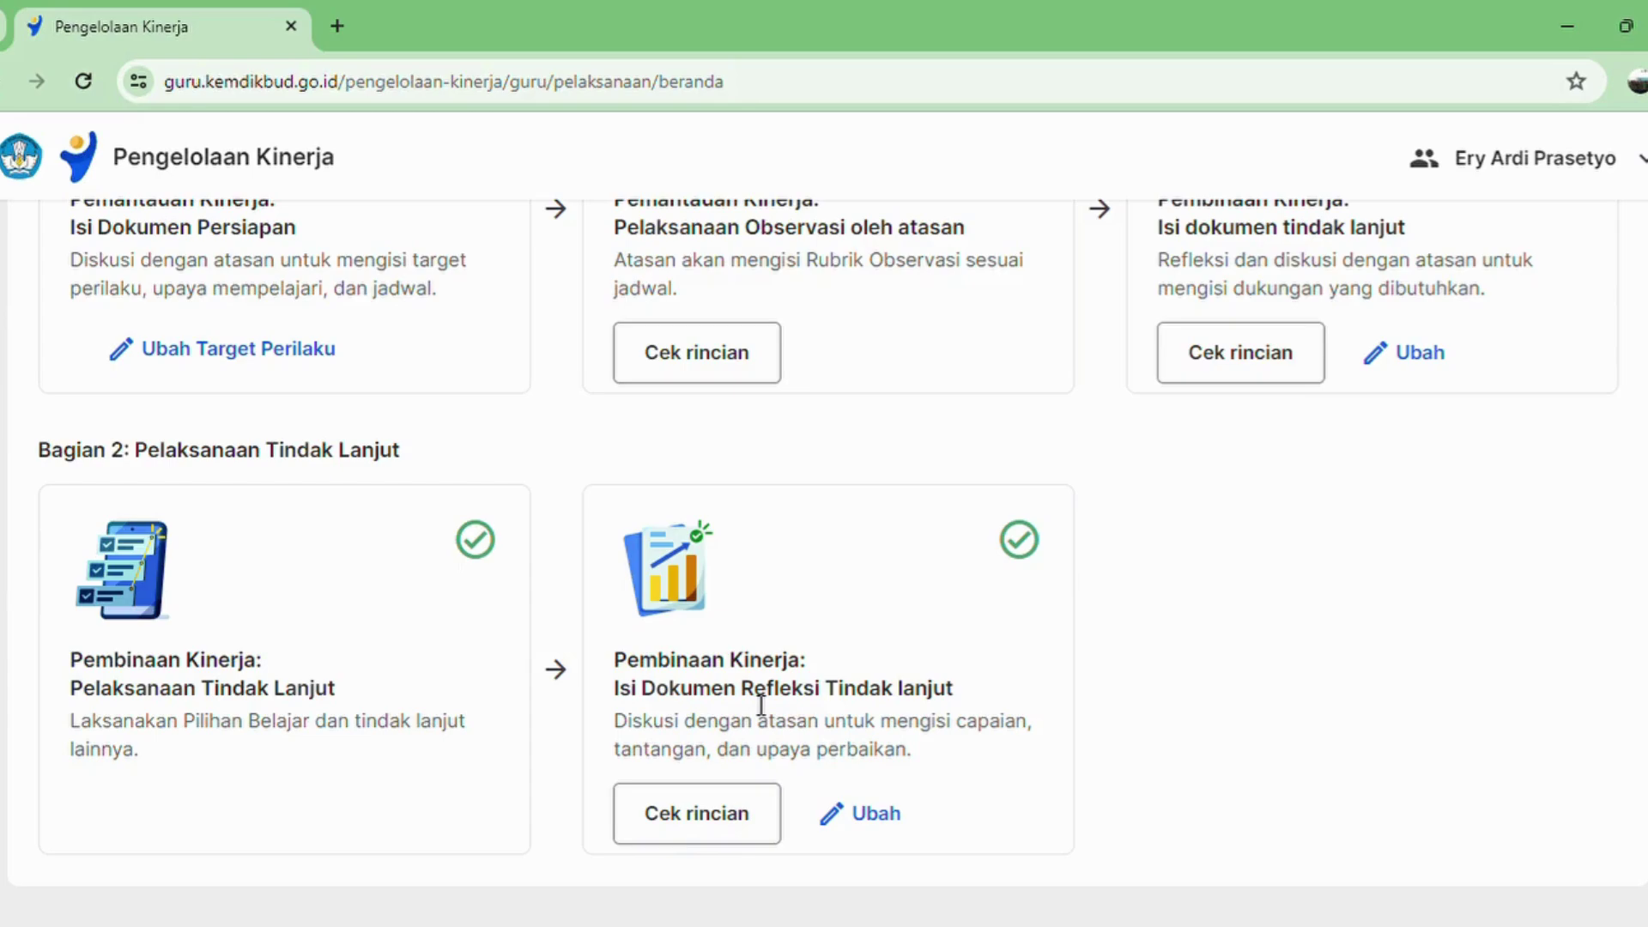
left_click_drag(914, 687, 990, 684)
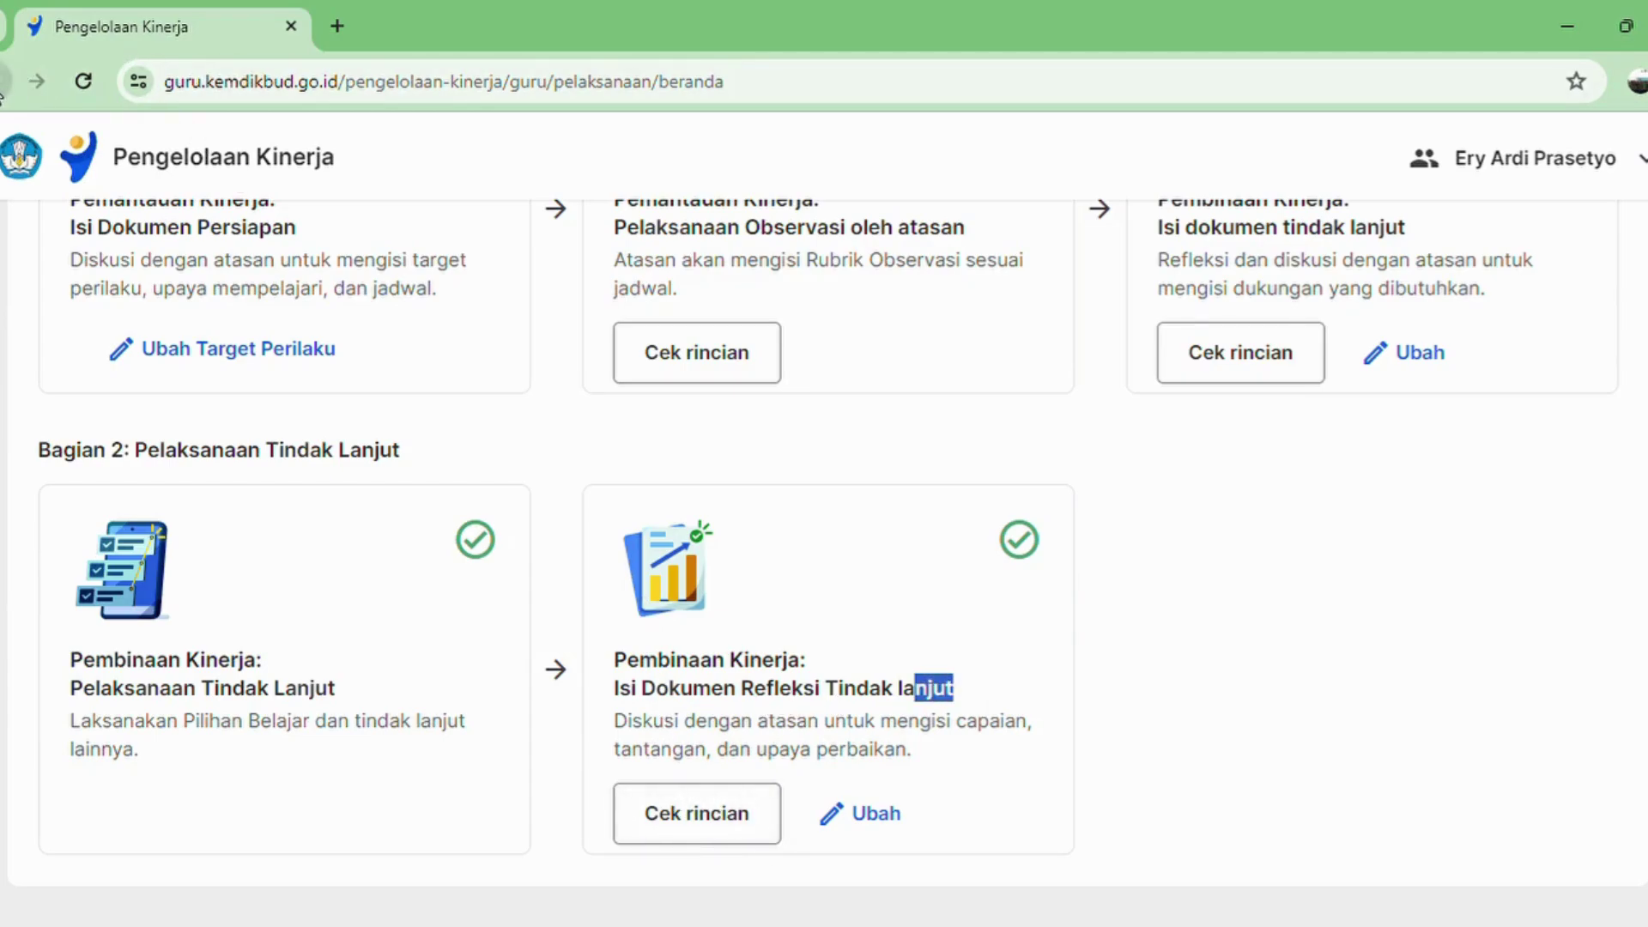
left_click(3, 84)
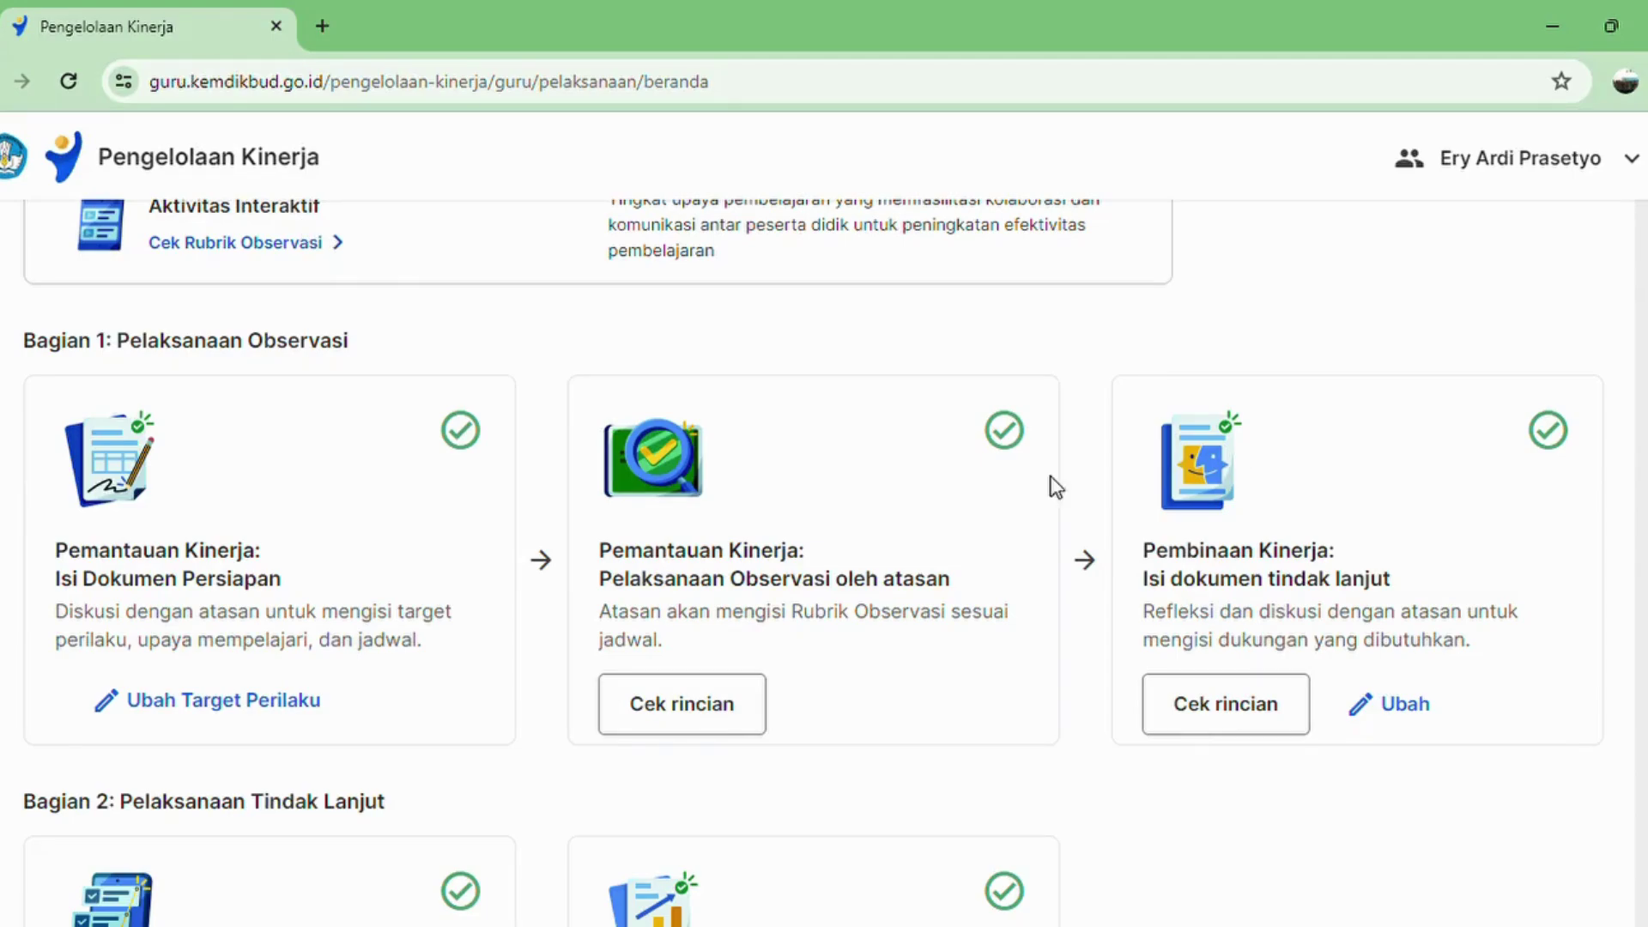
- Review the completion marks of all stages under Bagian 1: Pelaksanaan Observasi and Bagian 2: Pelaksanaan Tindak Lanjut
scroll(1029, 515, "down", 4)
scroll(601, 506, "up", 4)
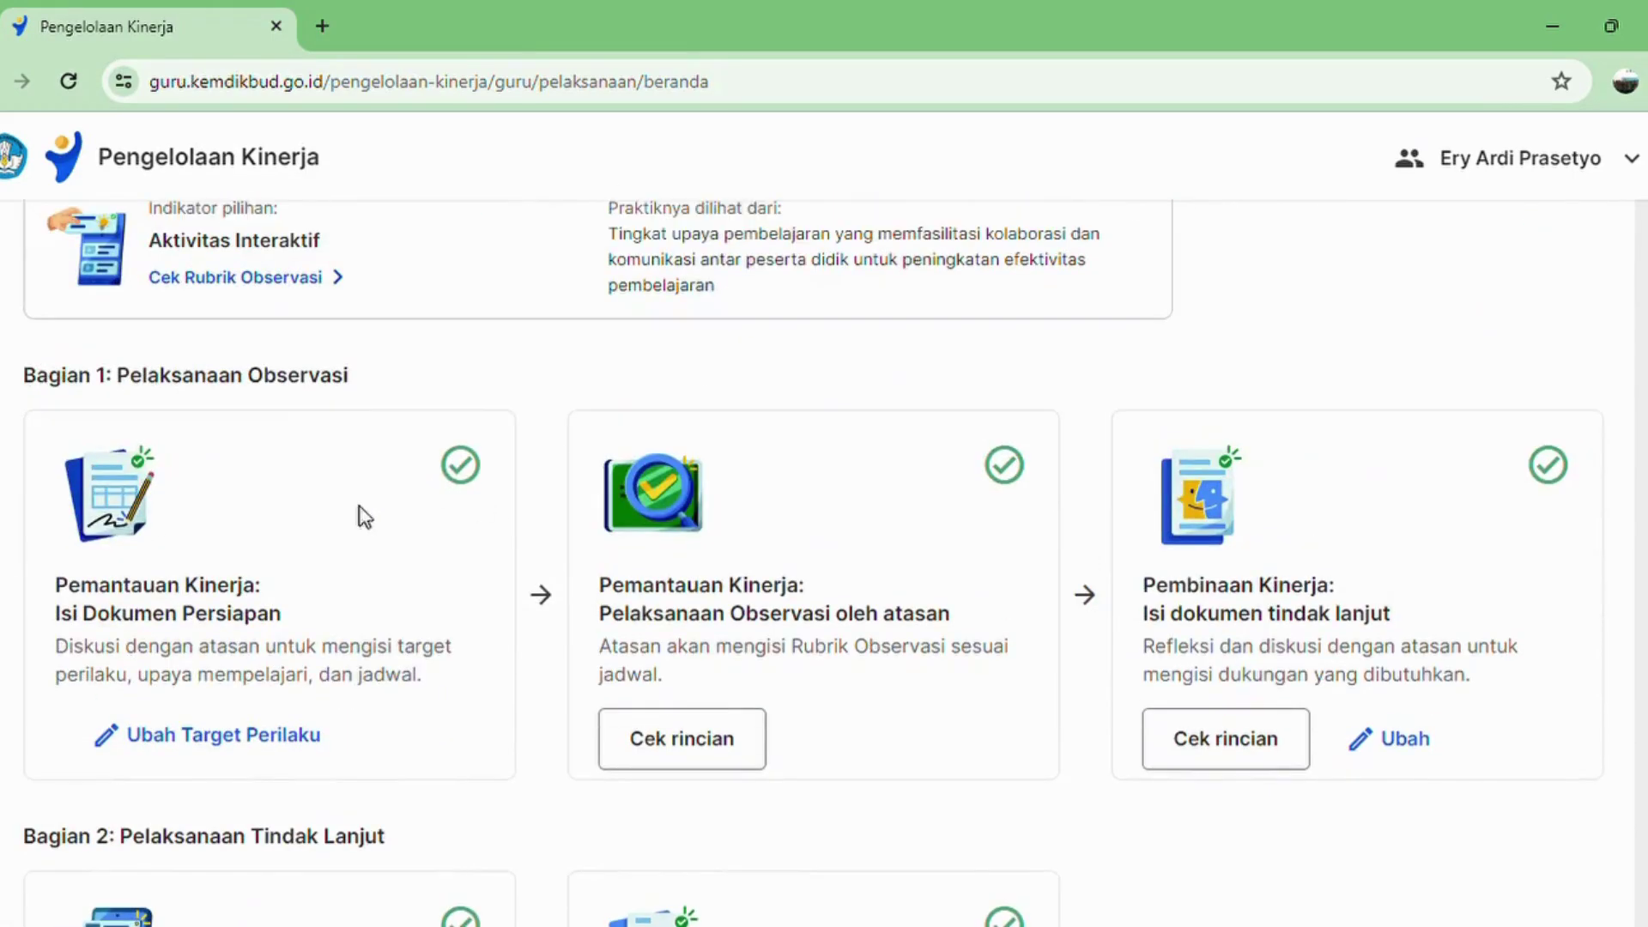
left_click_drag(364, 516, 876, 526)
left_click(1150, 507)
scroll(1150, 515, "down", 4)
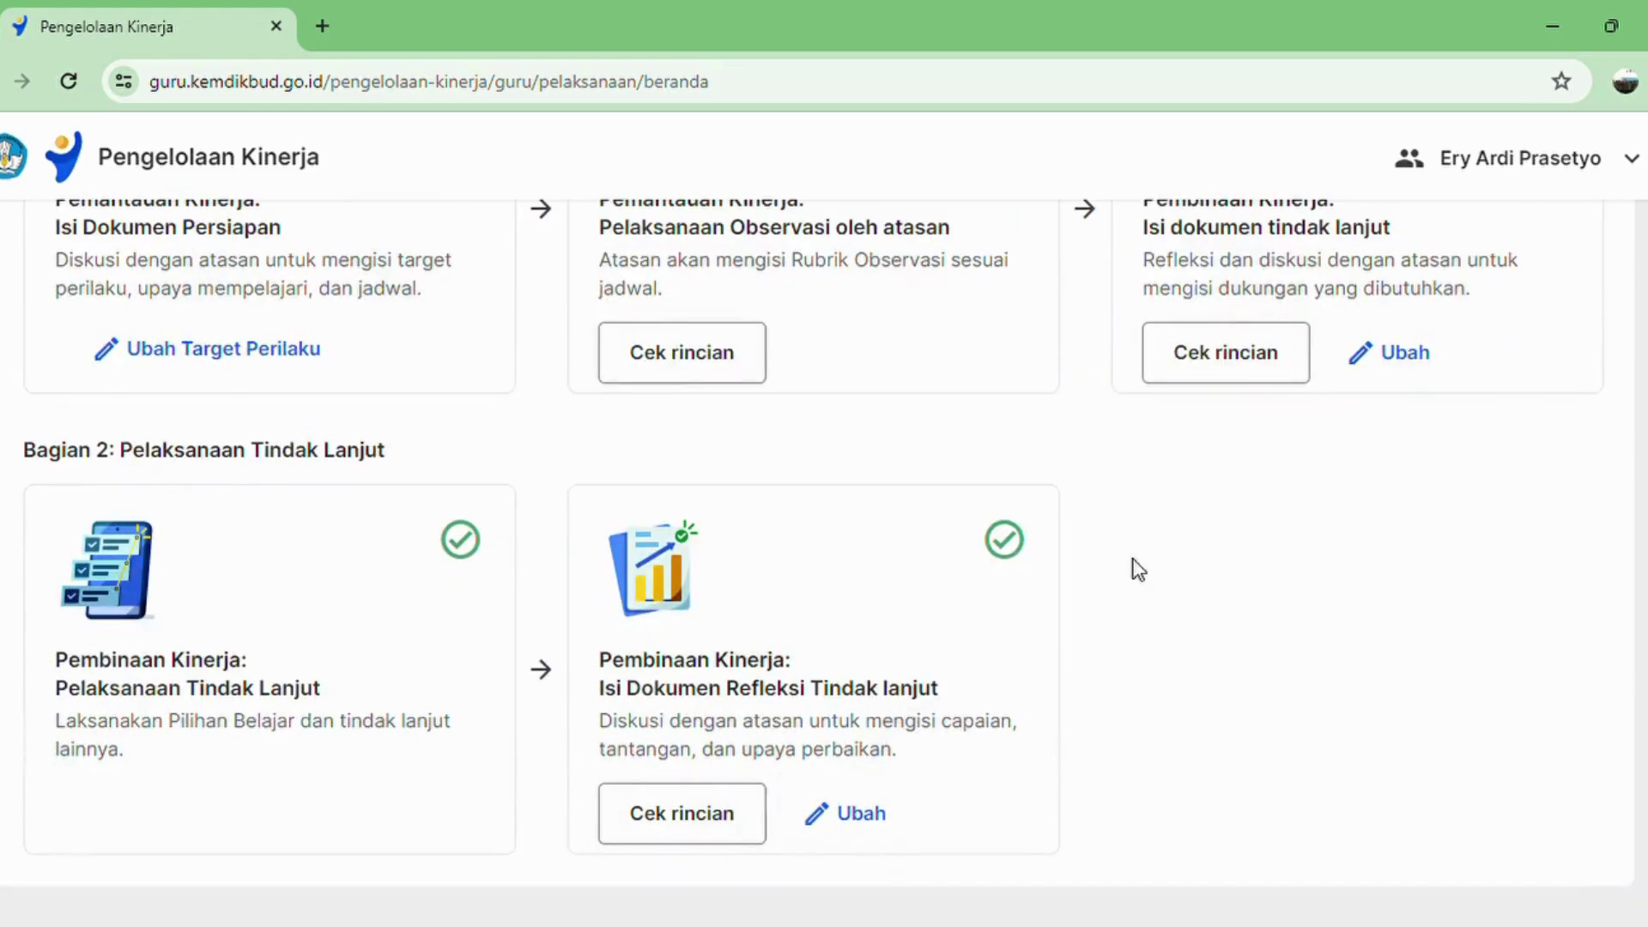
scroll(357, 507, "up", 5)
scroll(893, 464, "down", 4)
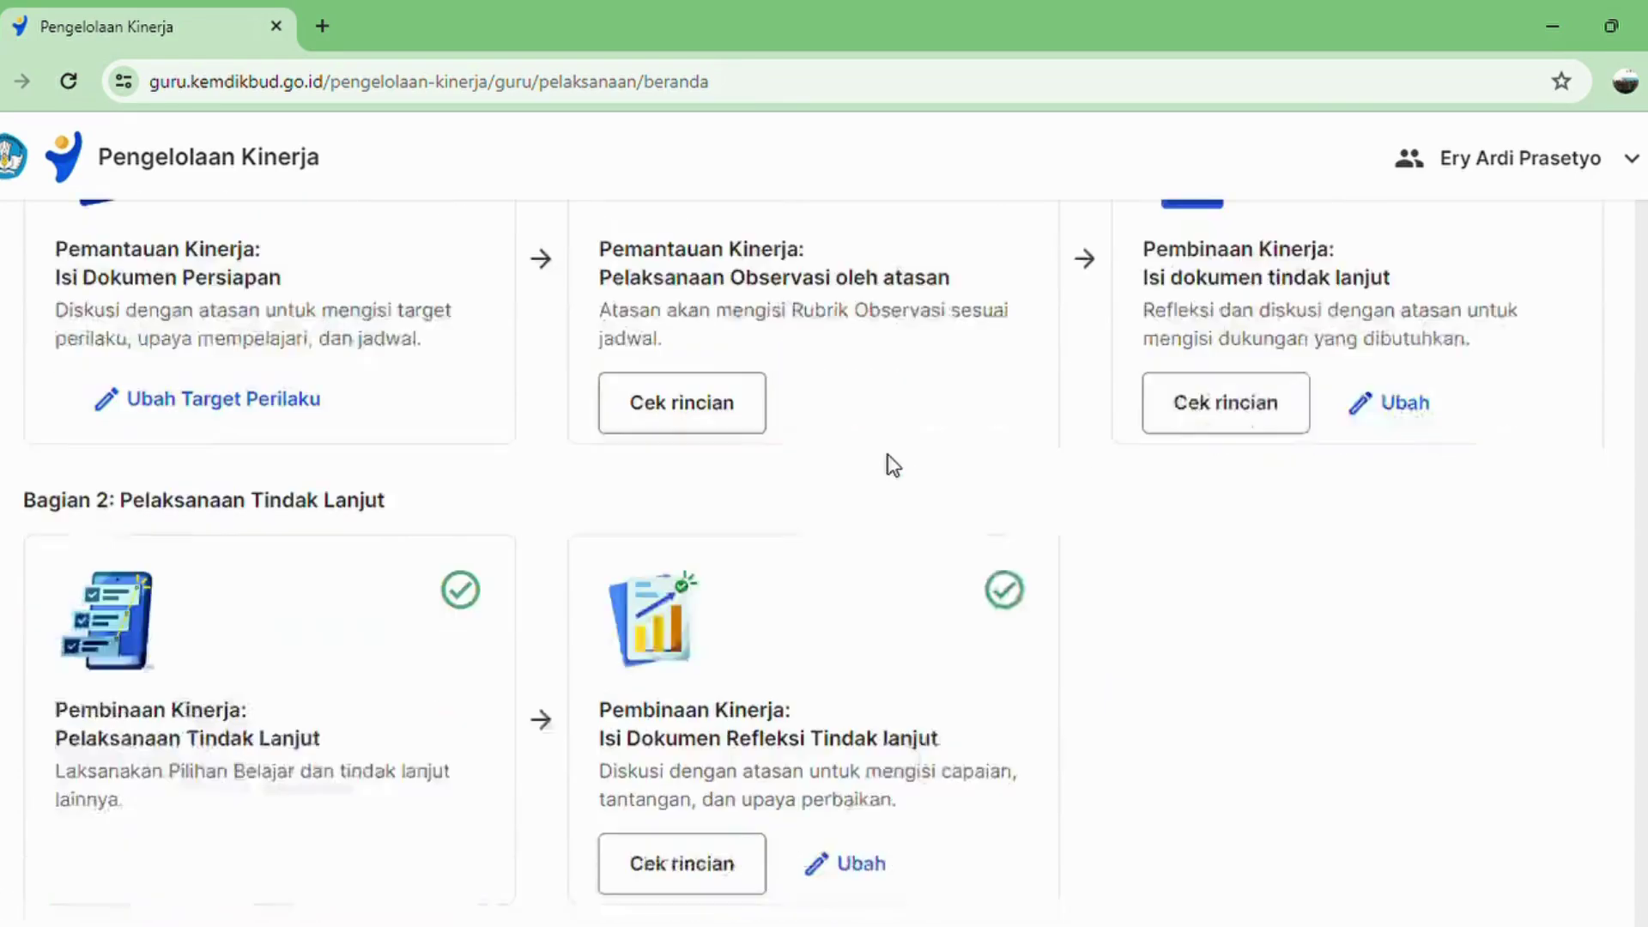
- Read the notice above the January–June period details on the Pelaksanaan Praktik Kinerja page
scroll(889, 468, "up", 12)
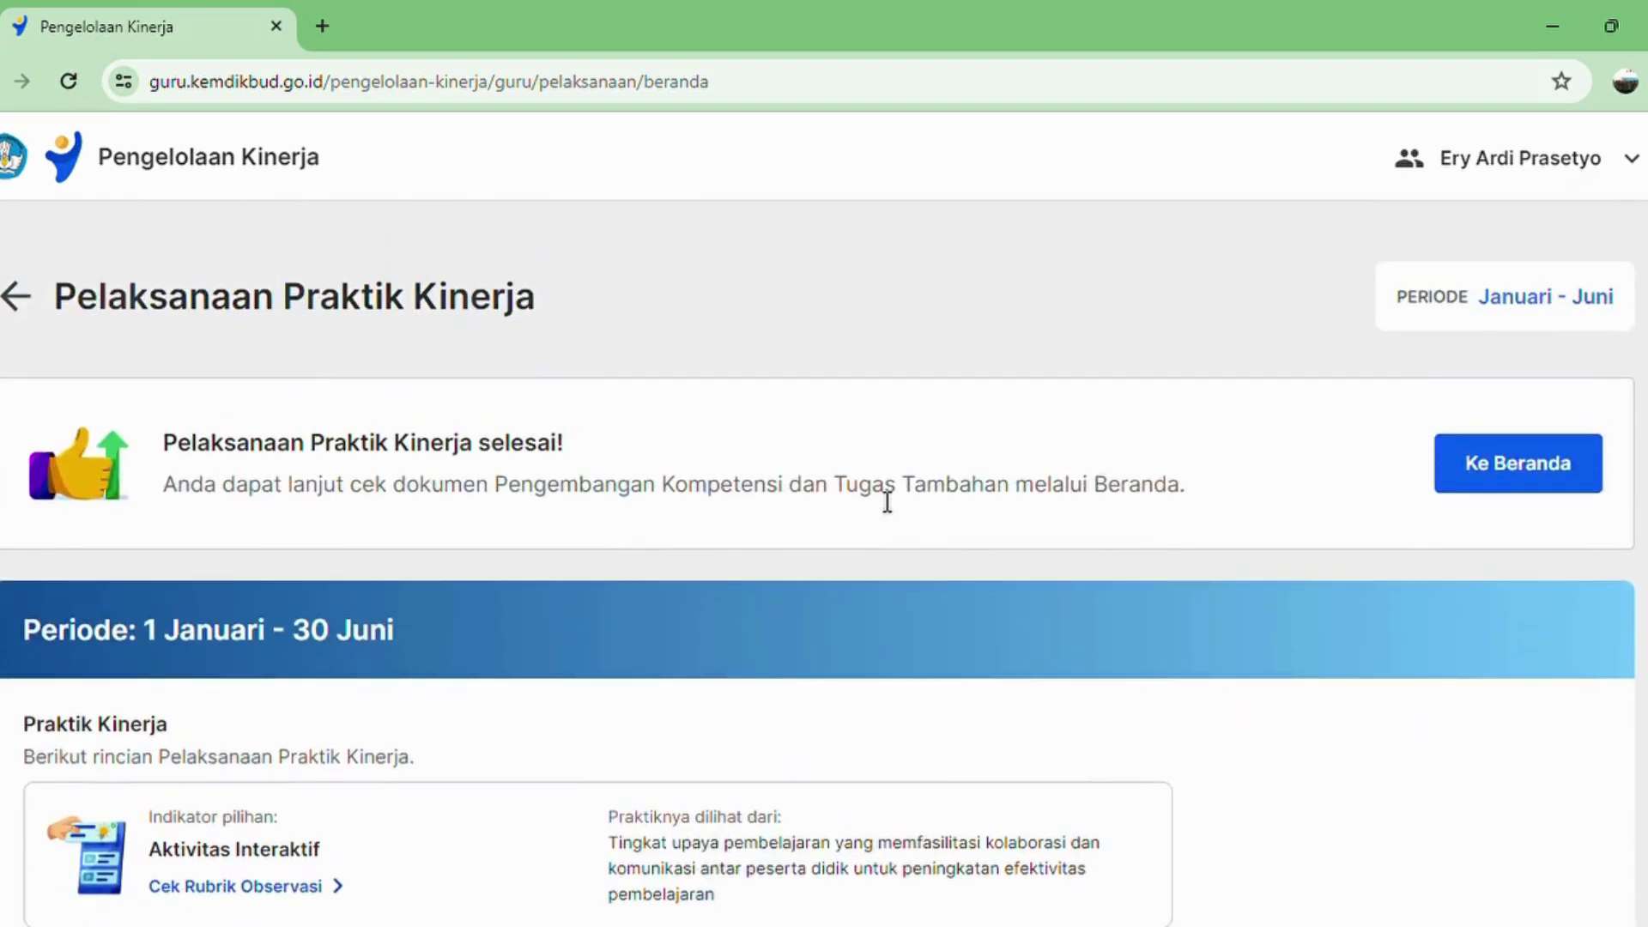
scroll(875, 508, "down", 3)
scroll(824, 506, "up", 3)
left_click_drag(140, 449, 1095, 500)
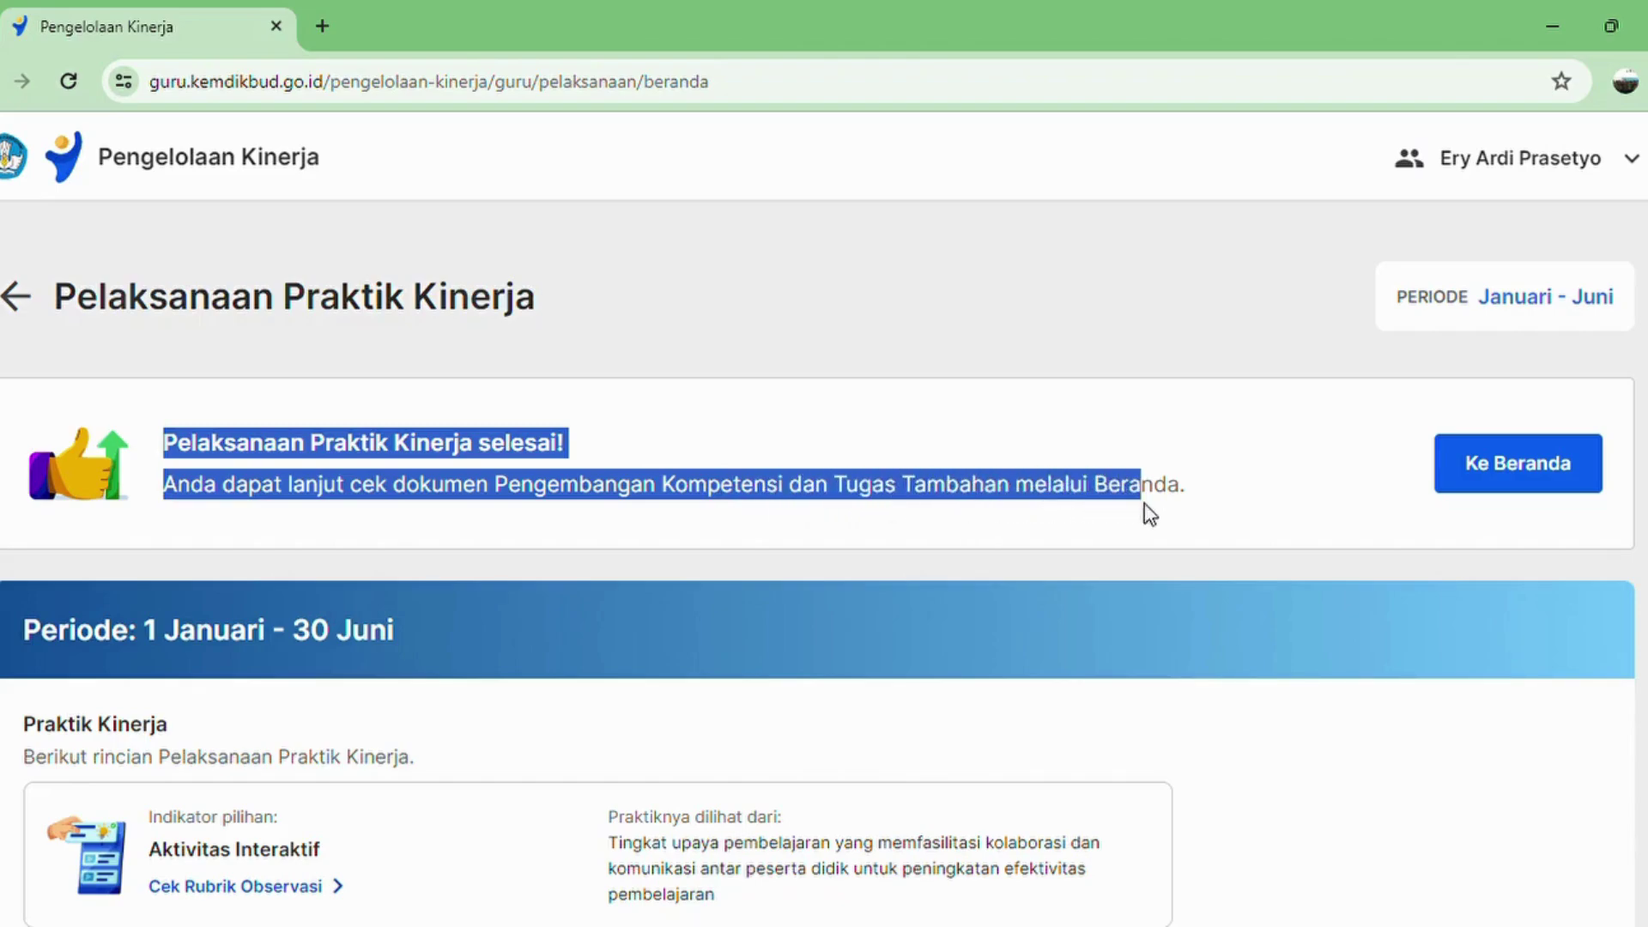
left_click(1385, 410)
- Return to the Pelaksanaan Kinerja home page and recheck the Praktik Kinerja progress percentage for Januari - Juni 2024
left_click(1563, 475)
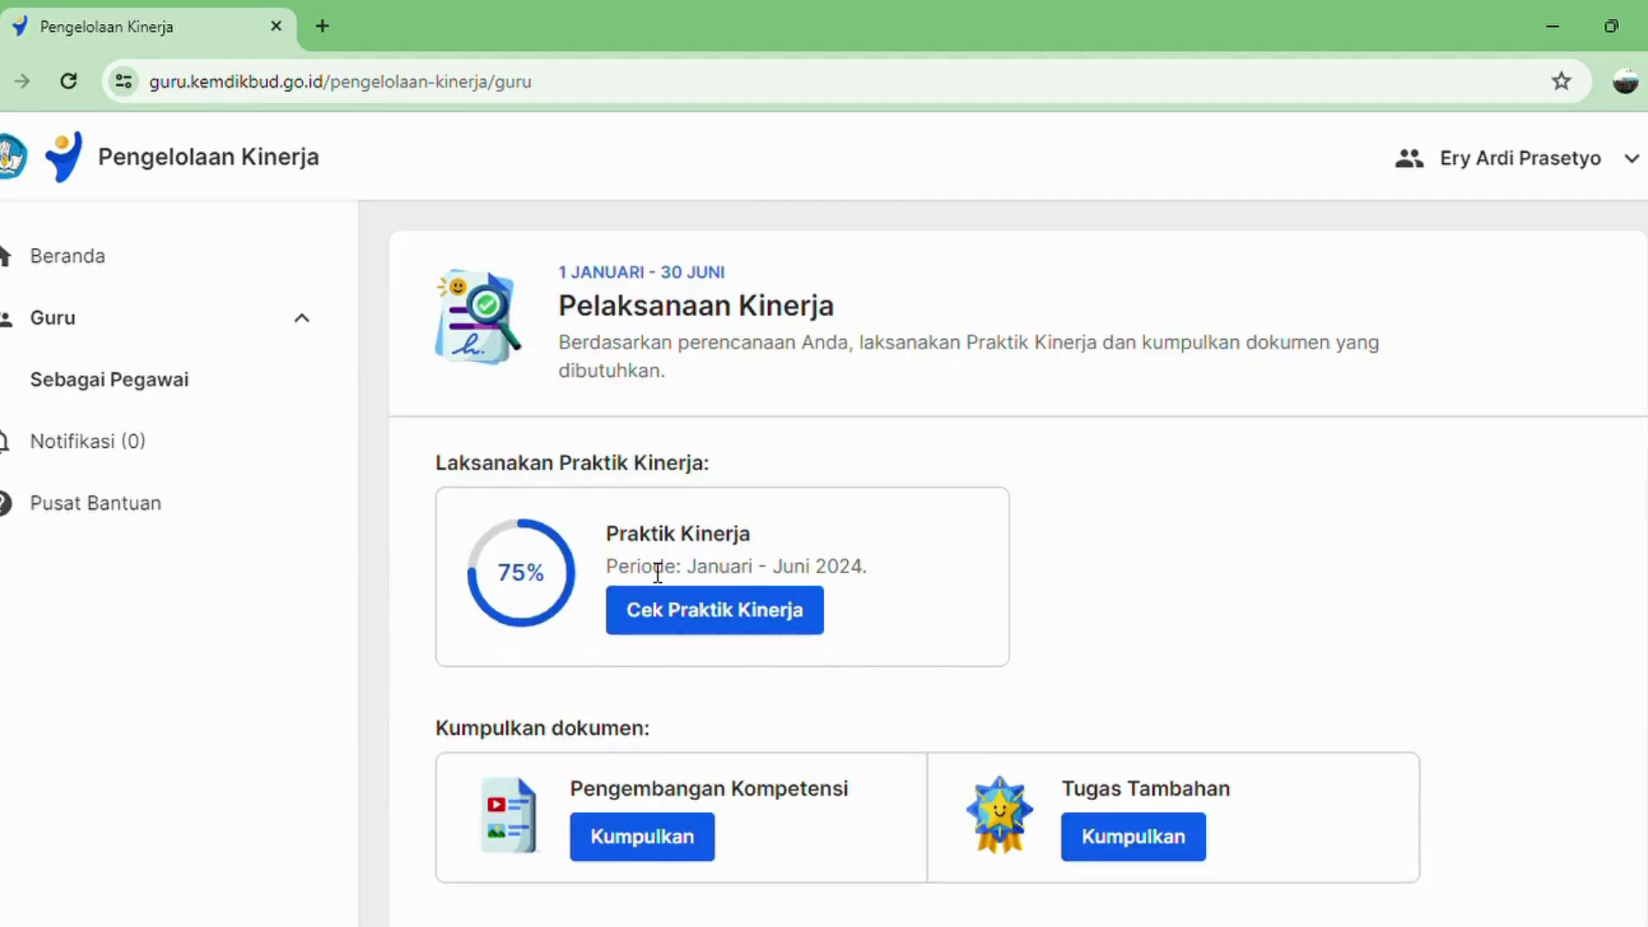
left_click_drag(482, 571, 552, 571)
left_click(584, 573)
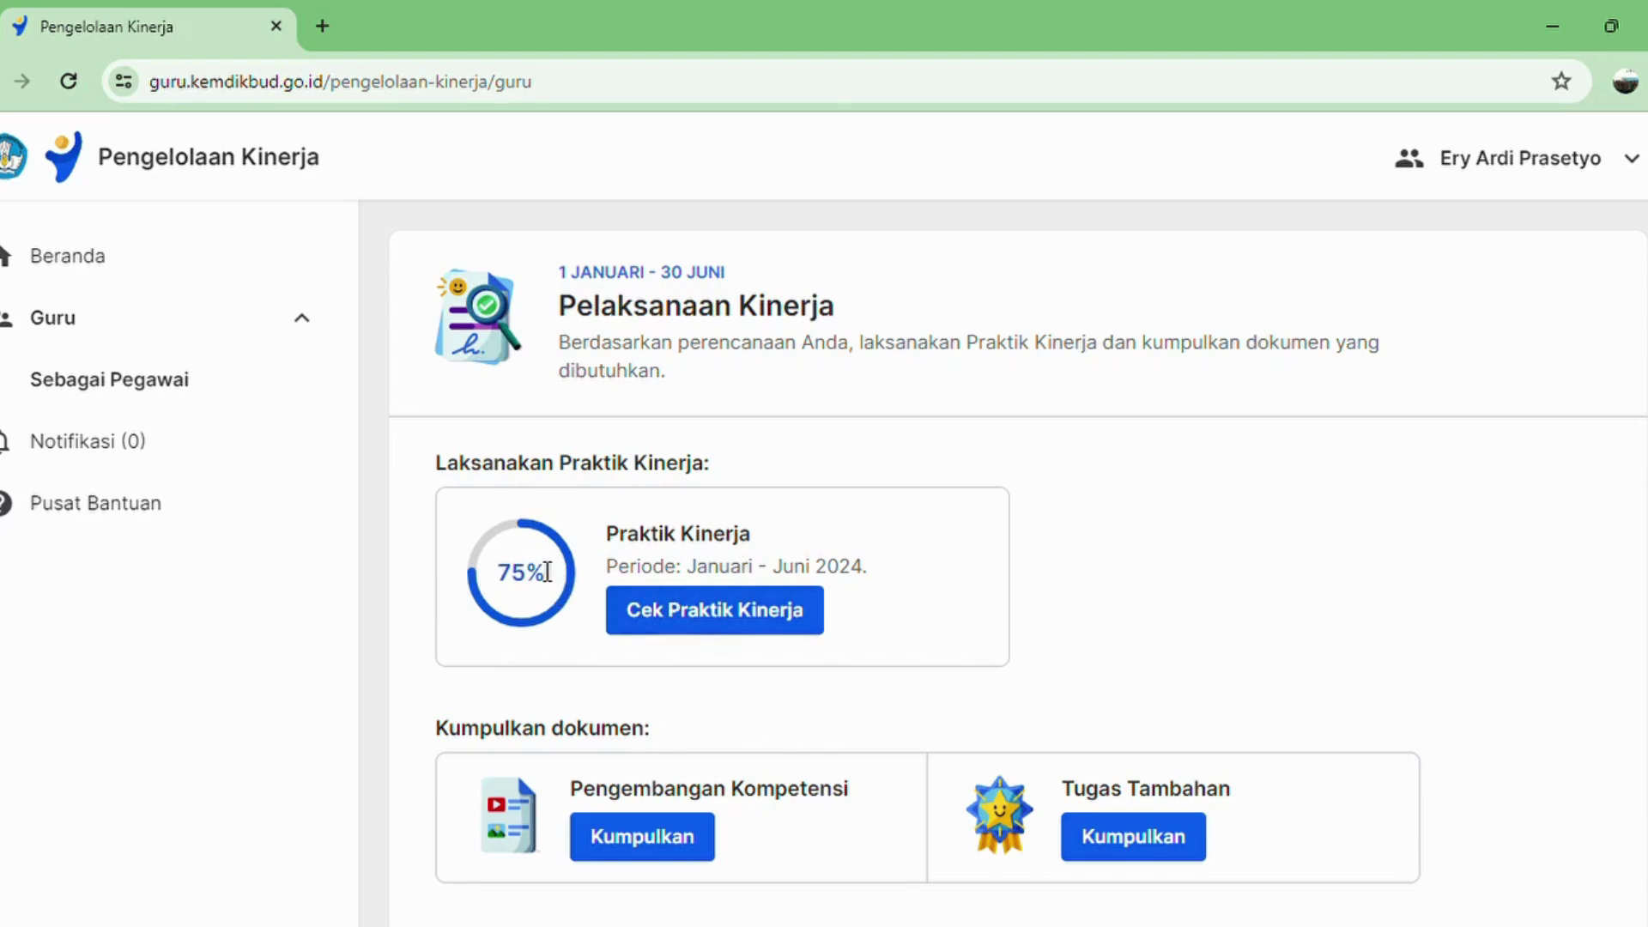